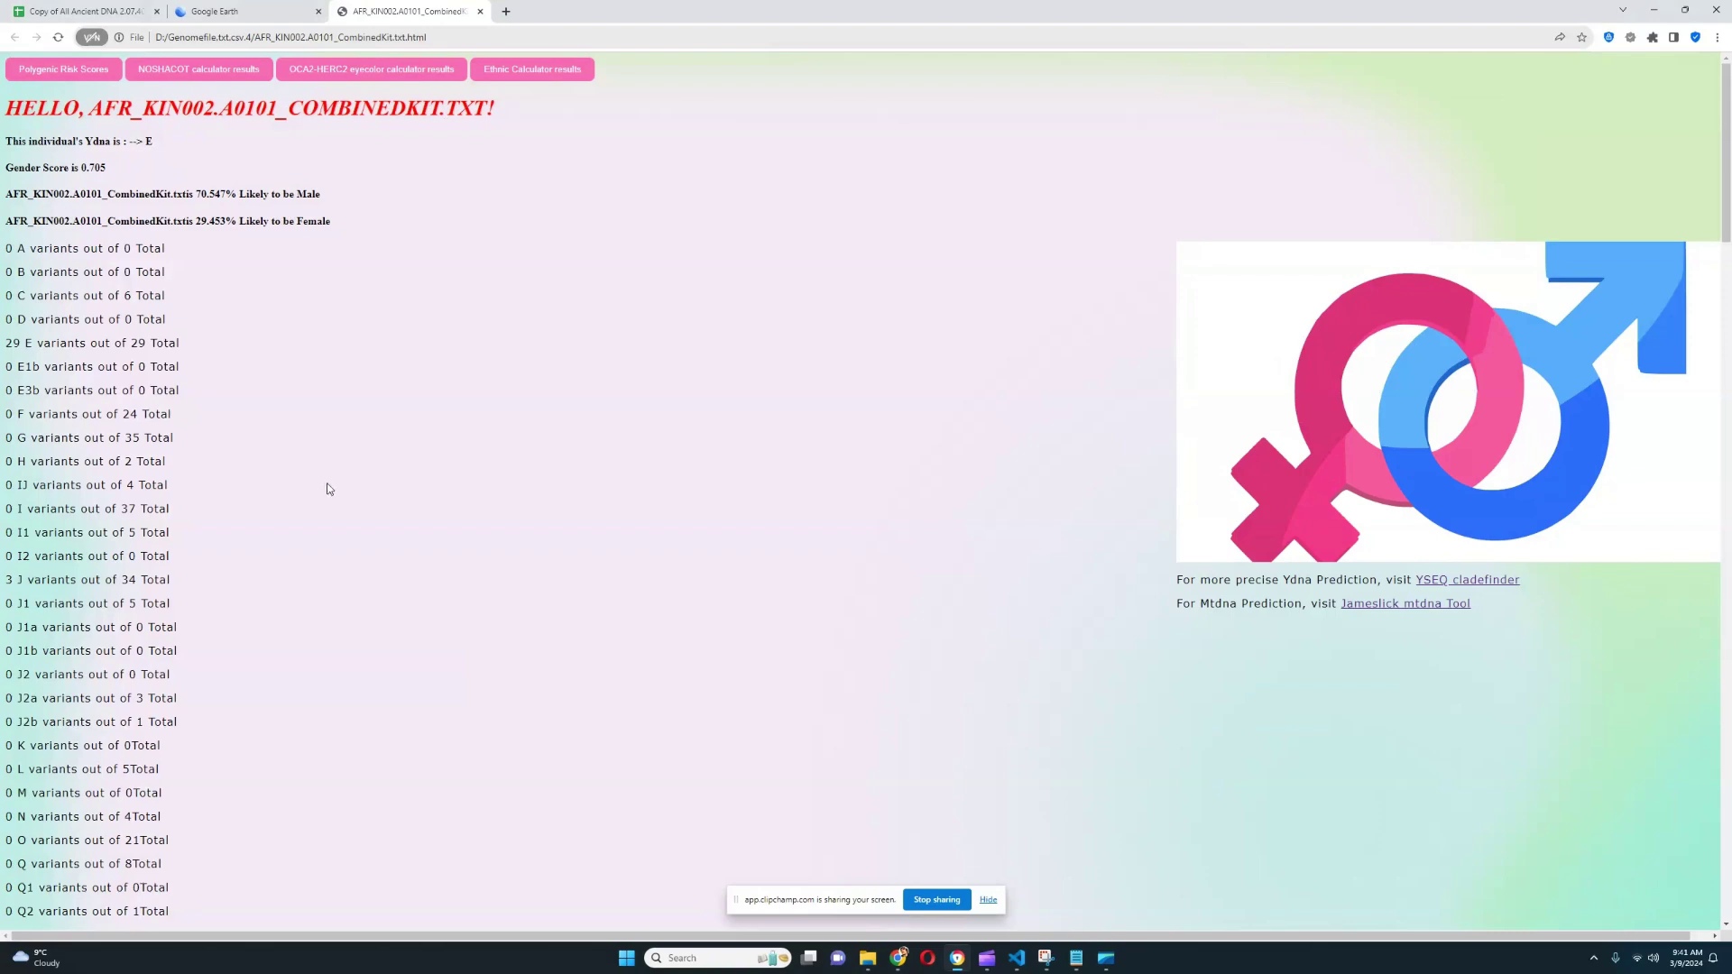
- Switch to Google Earth and inspect the location of the pinned coordinates in the Democratic Republic of the Congo
{"action": "left_click", "coordinate": [213, 10]}
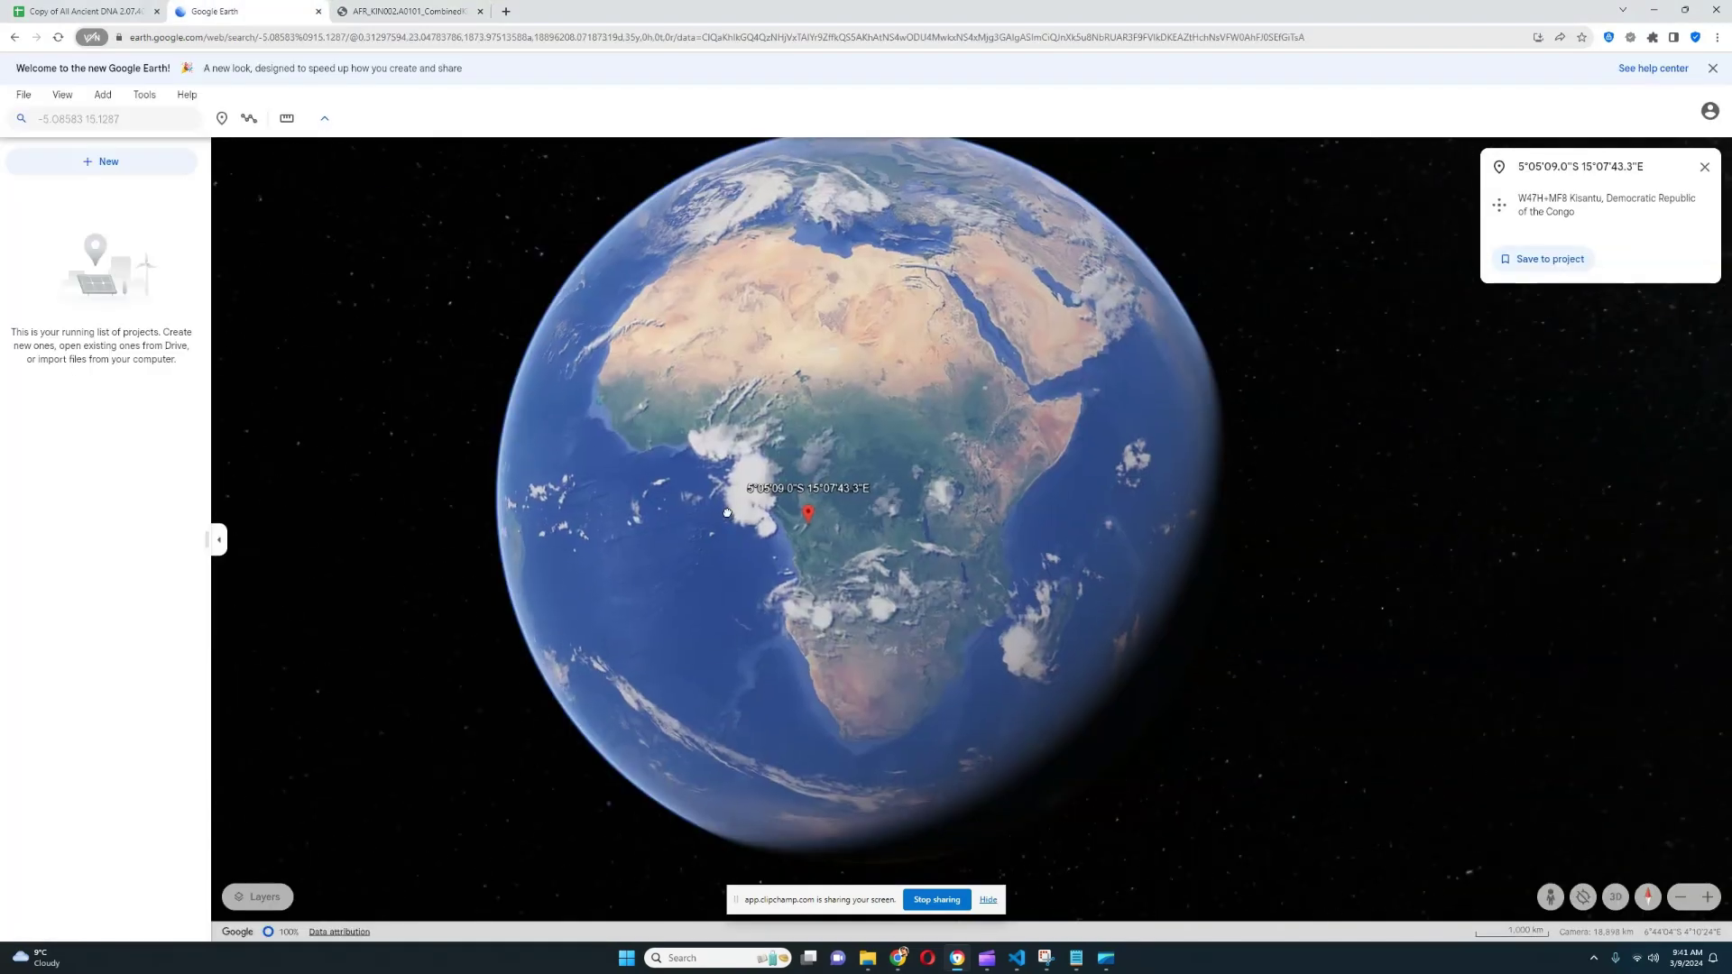
{"action": "scroll", "coordinate": [811, 526], "scroll_direction": "up", "scroll_amount": 3}
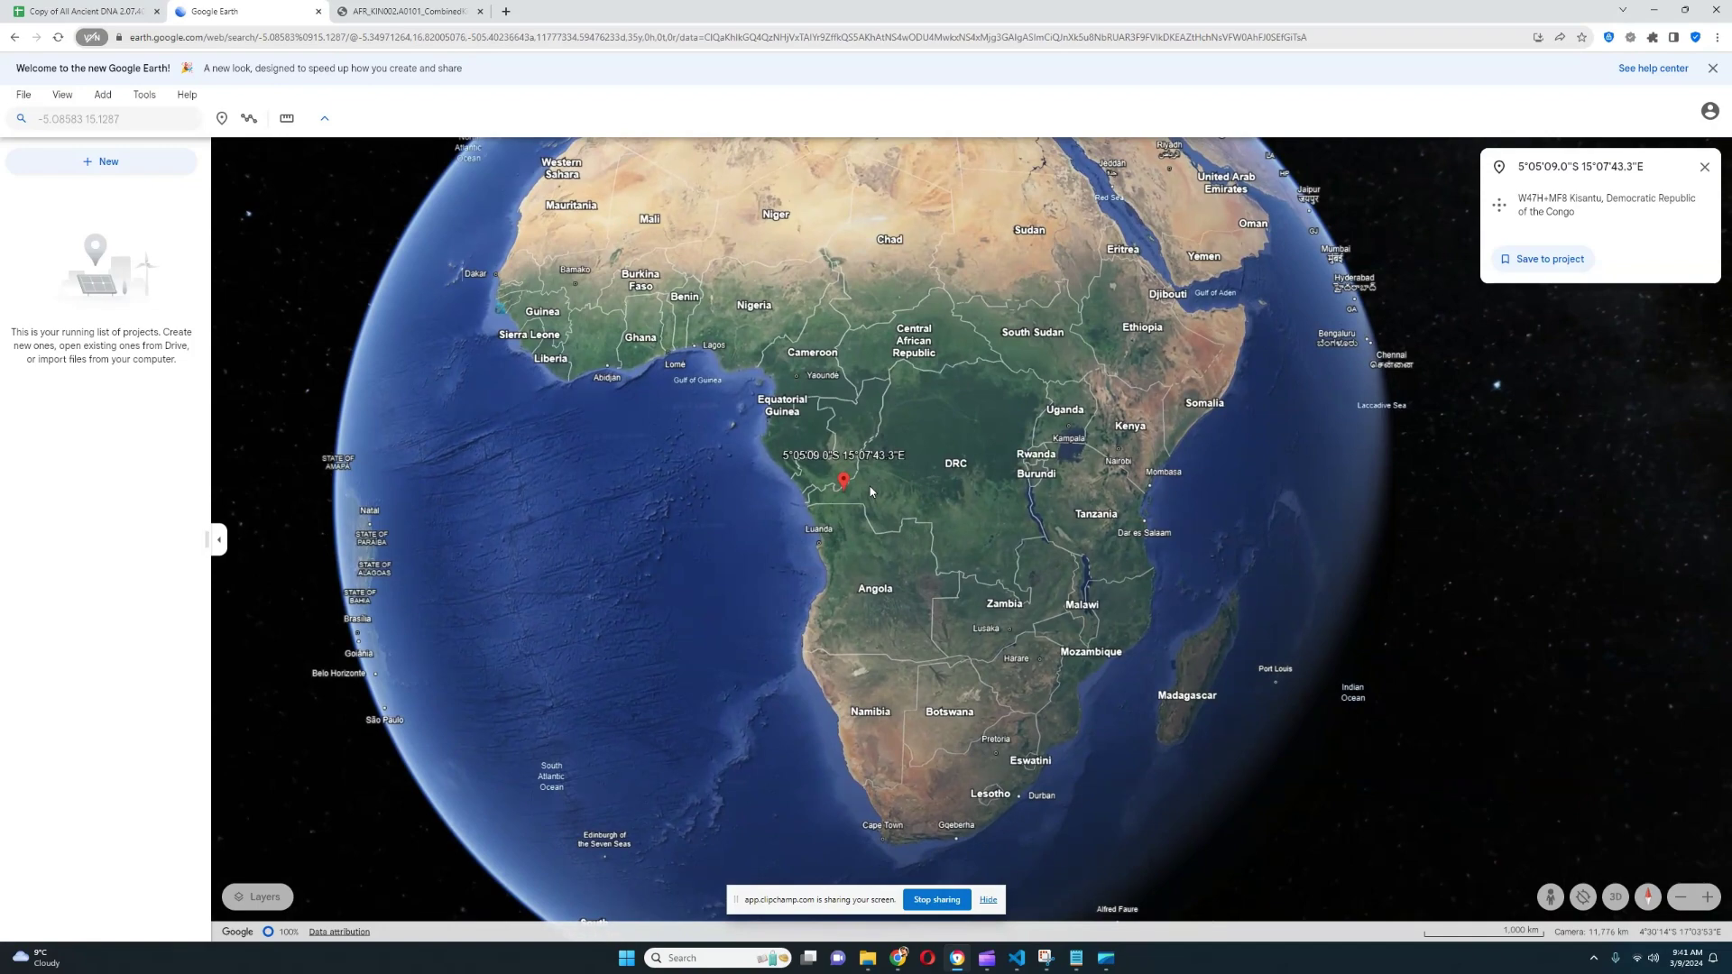
{"action": "scroll", "coordinate": [870, 492], "scroll_direction": "up", "scroll_amount": 5}
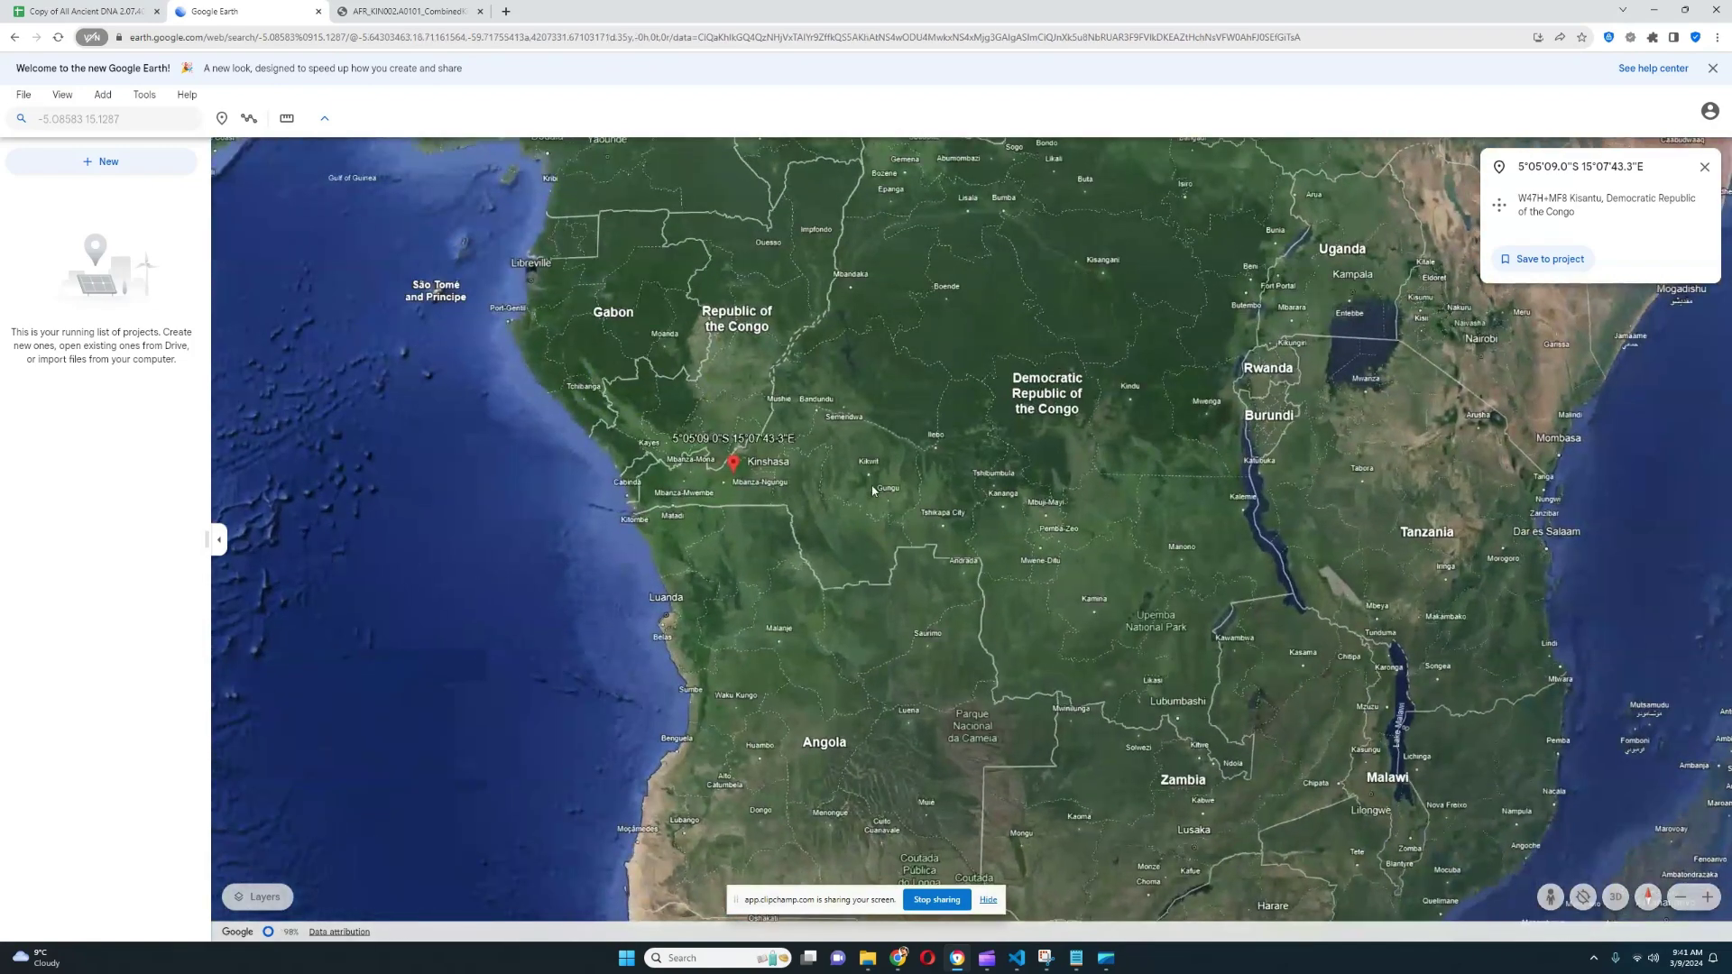
{"action": "mouse_move", "coordinate": [1080, 515]}
{"action": "left_mouse_down"}
{"action": "mouse_move", "coordinate": [1305, 533]}
{"action": "mouse_move", "coordinate": [1208, 497]}
{"action": "left_mouse_up"}
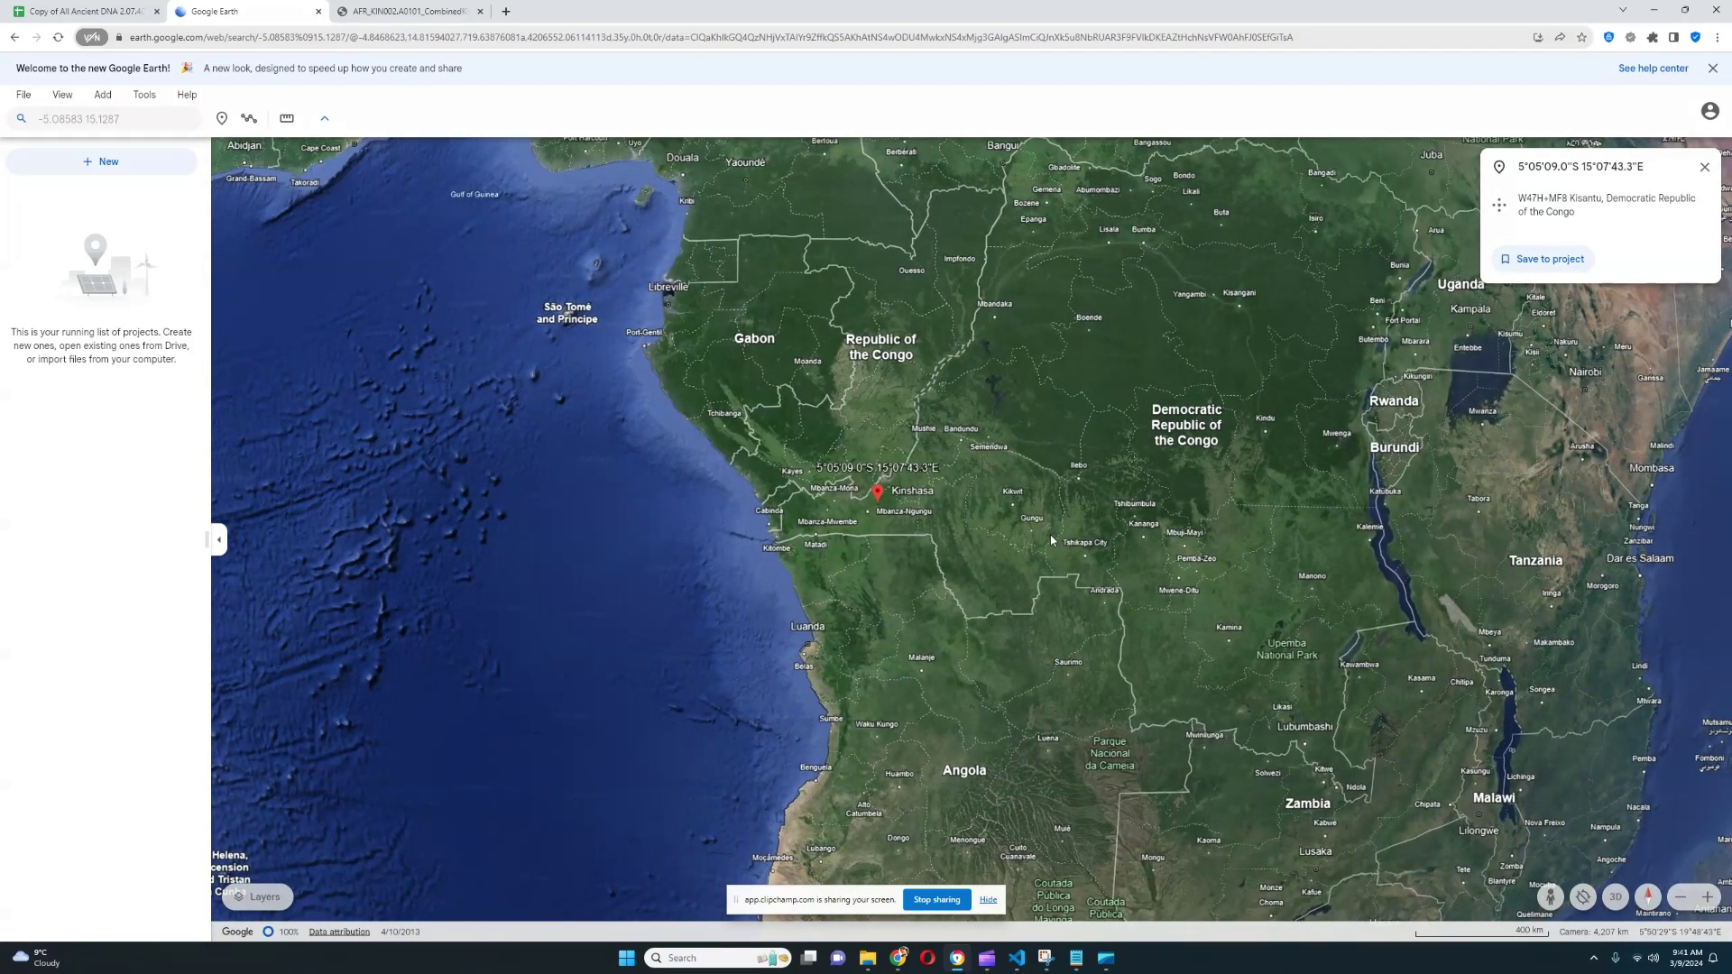
{"action": "scroll", "coordinate": [1051, 540], "scroll_direction": "down", "scroll_amount": 5}
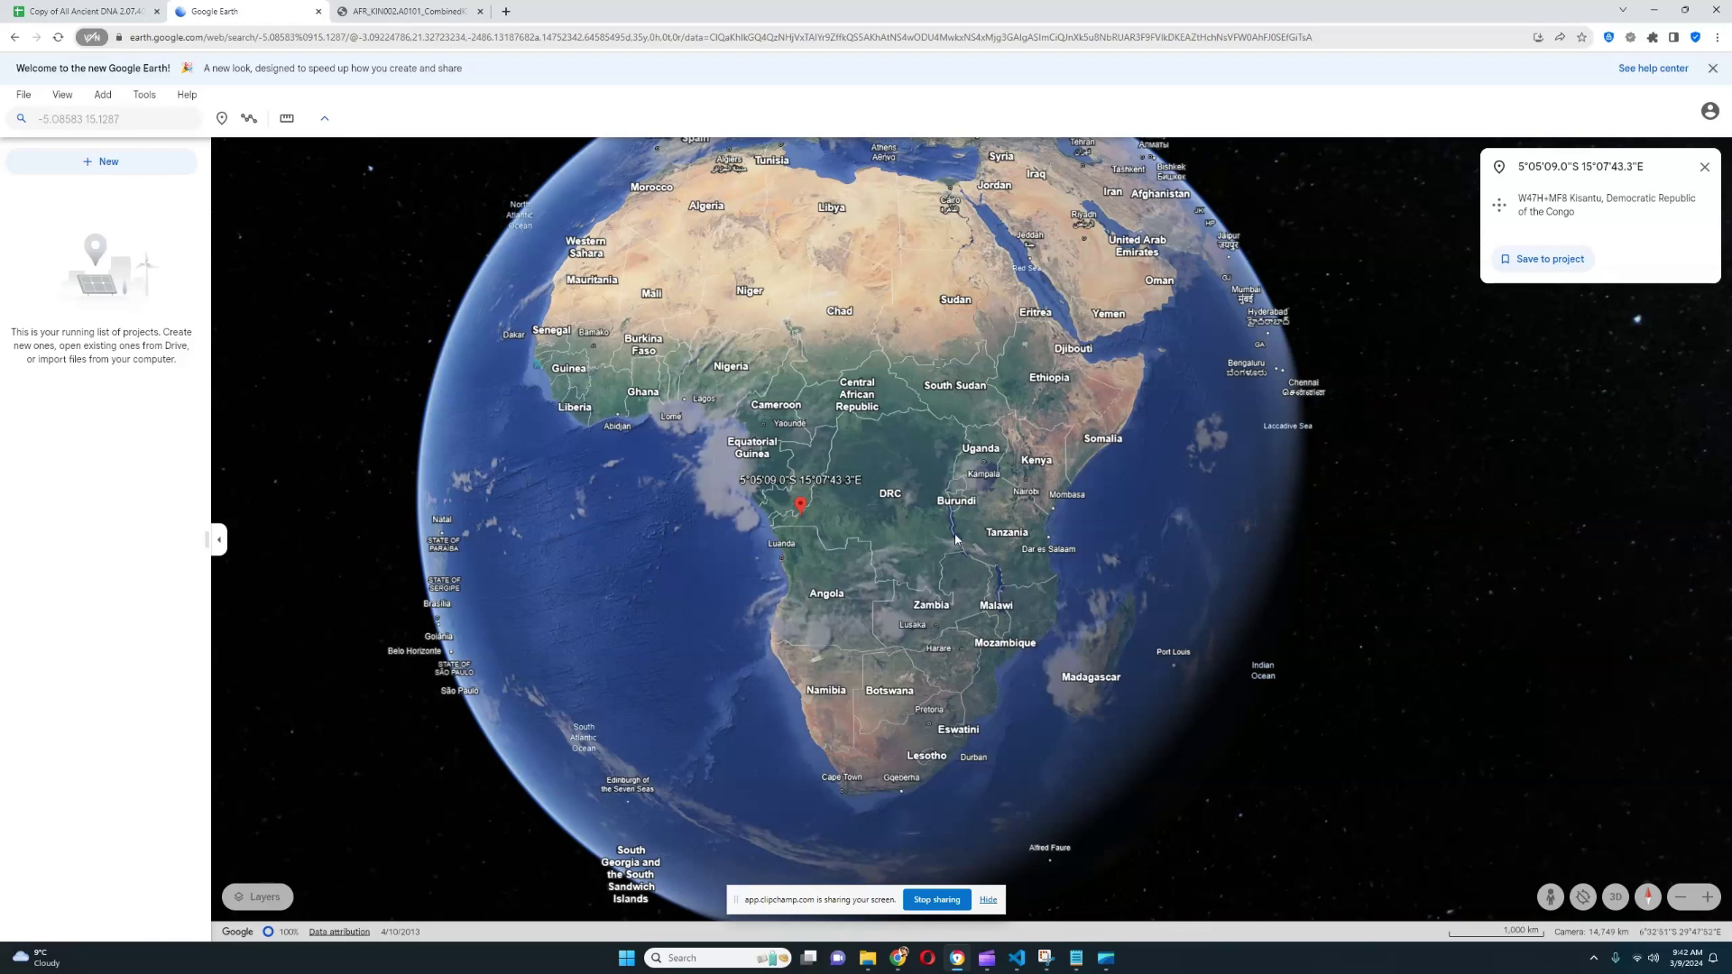
- Return to the KIN002 HTML report, open its ethnic calculator results, and enlarge the results window
{"action": "left_click", "coordinate": [377, 9]}
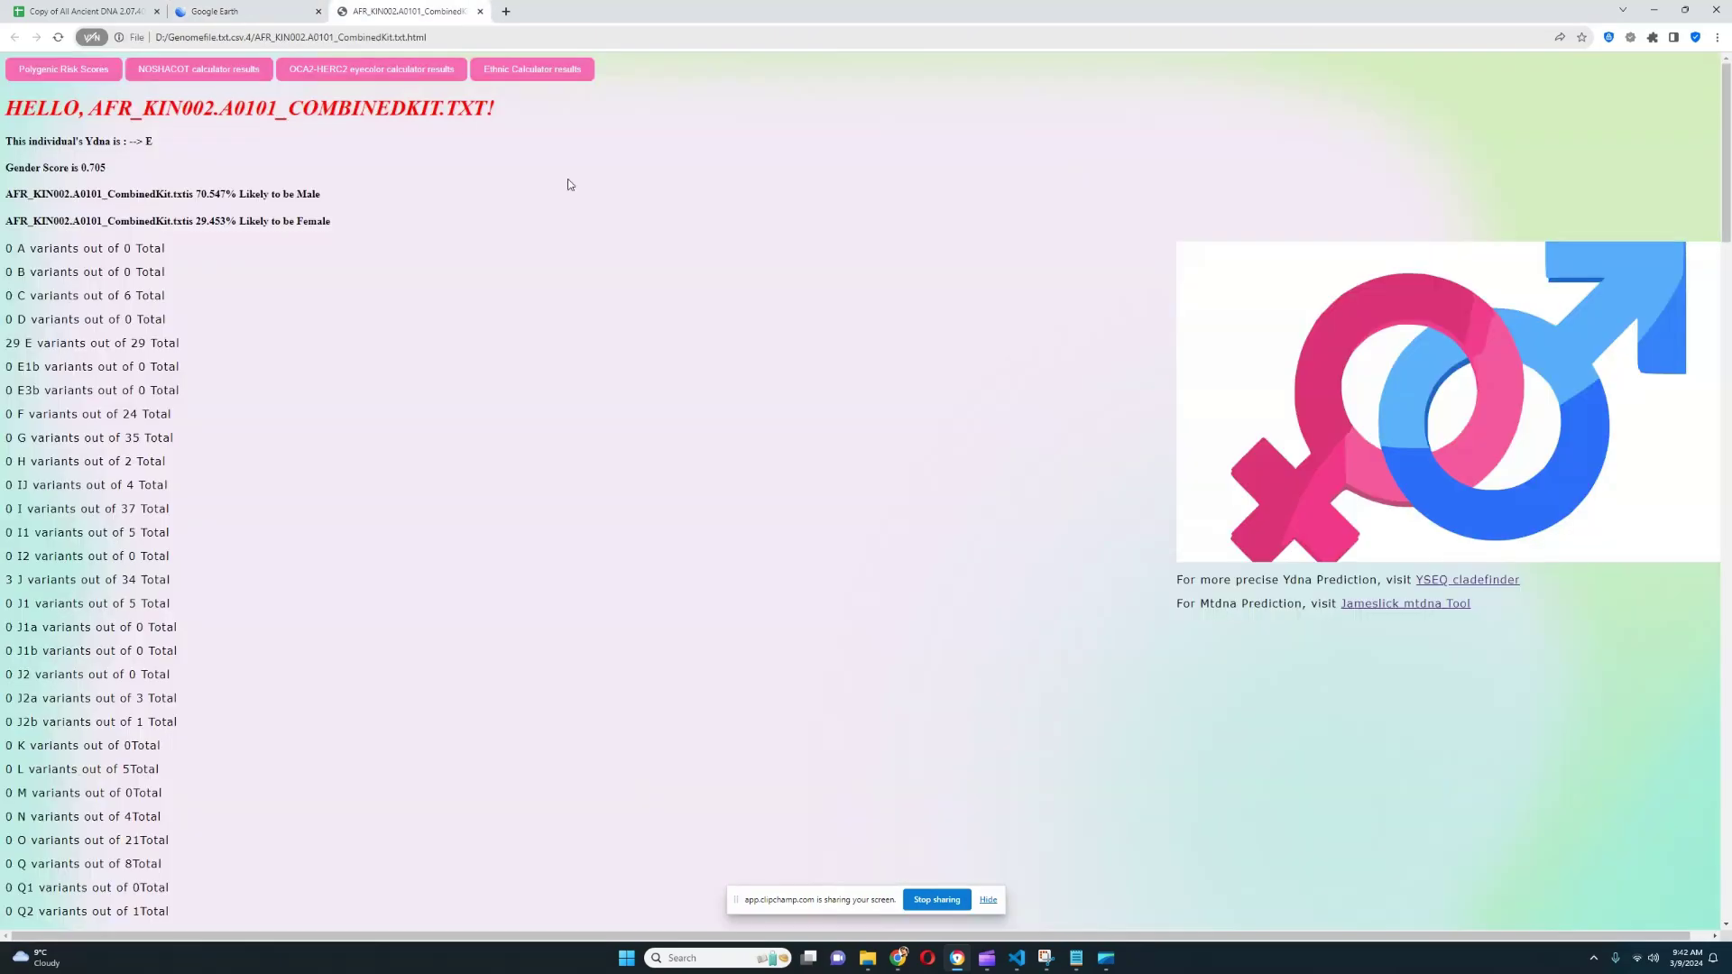
{"action": "left_click", "coordinate": [547, 73]}
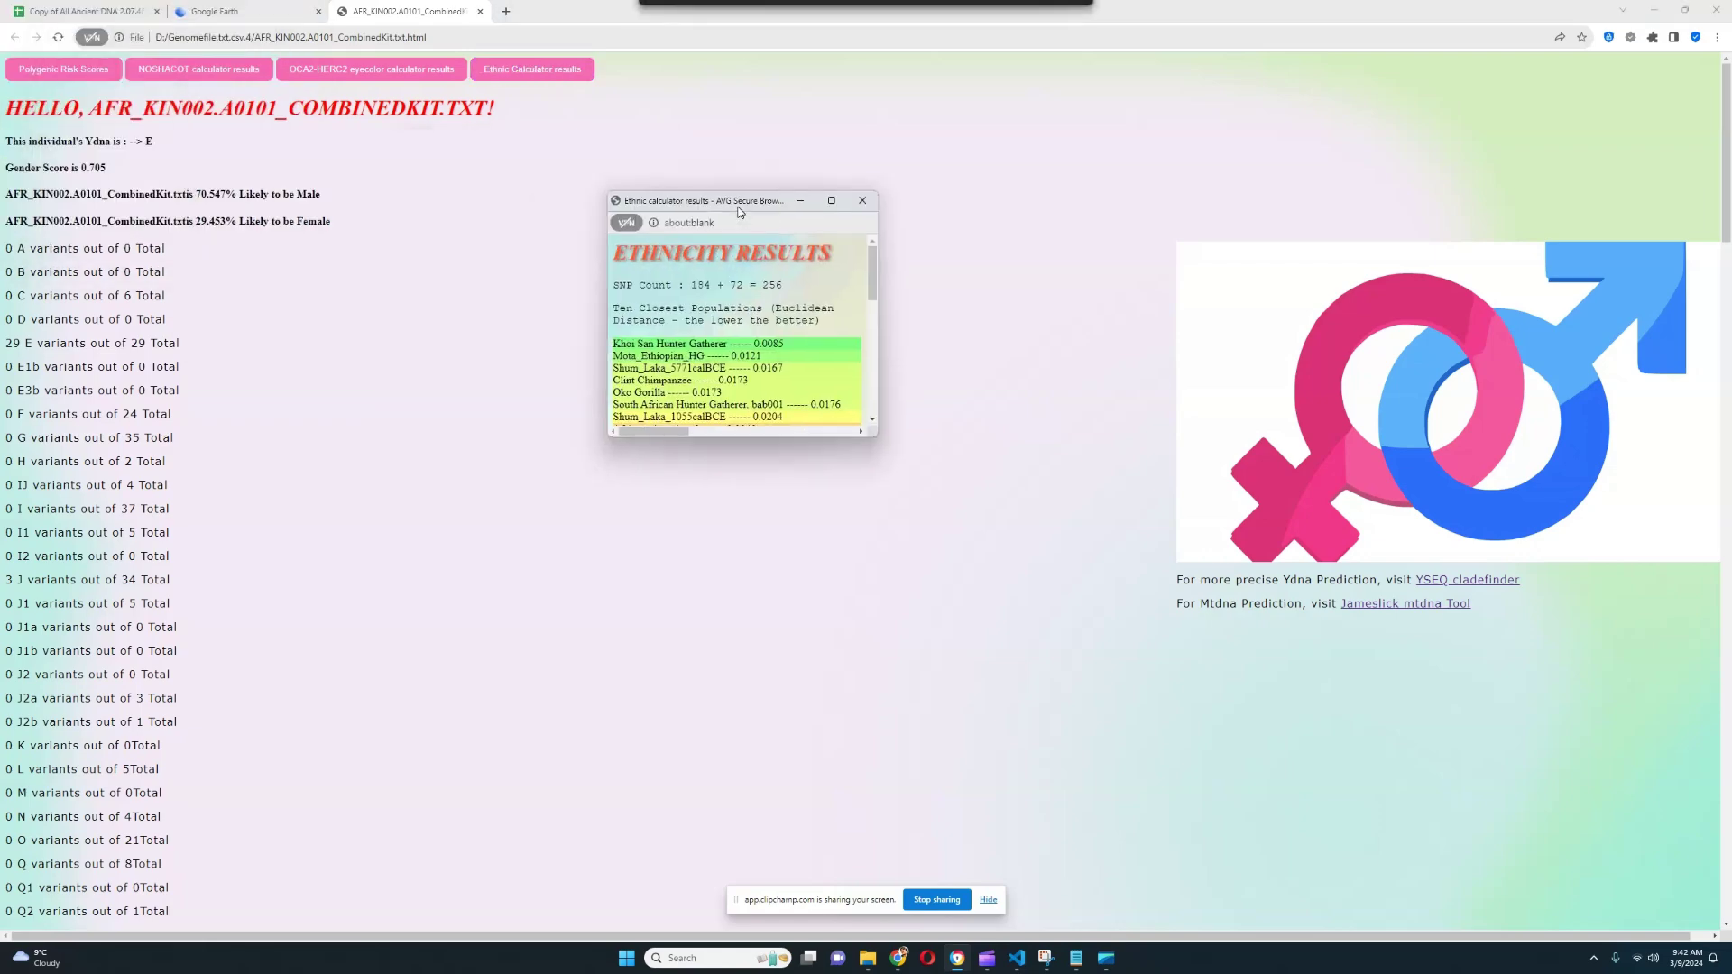
{"action": "left_click_drag", "start_coordinate": [841, 390], "coordinate": [1467, 738]}
- Examine the Khoi San, Mota and Shum Laka entries among the closest populations and the SNP count, and close the ethnicity results
{"action": "left_click_drag", "start_coordinate": [569, 282], "coordinate": [736, 285]}
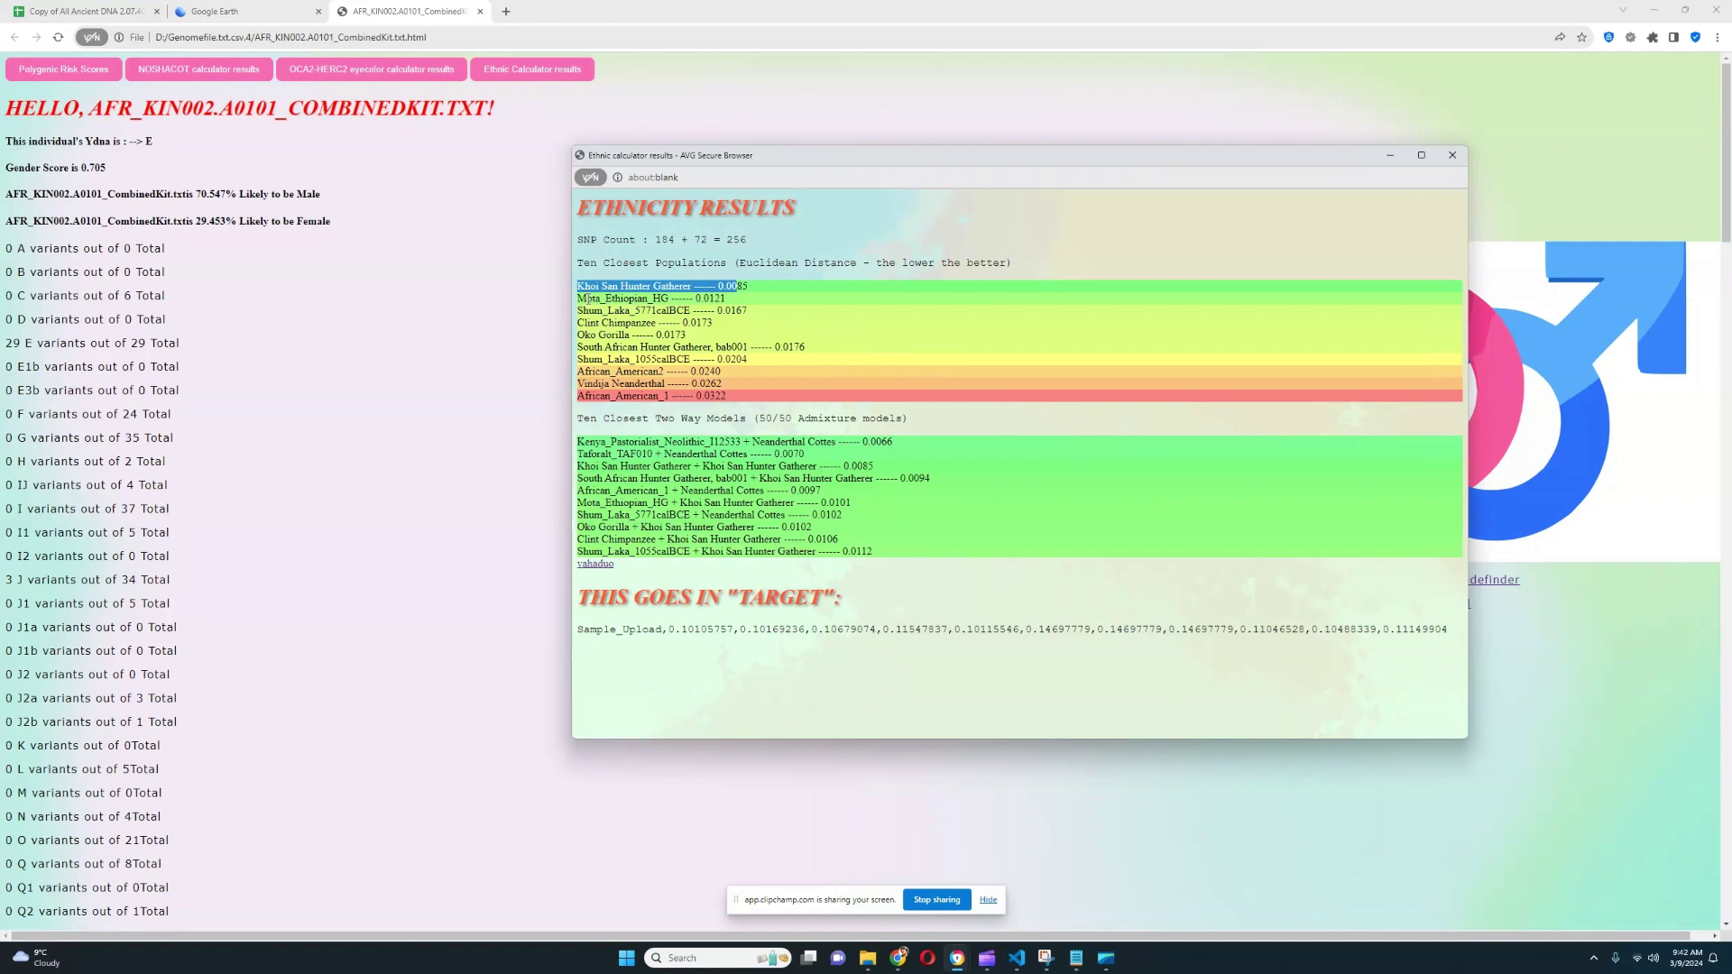
{"action": "left_click_drag", "start_coordinate": [577, 298], "coordinate": [689, 300]}
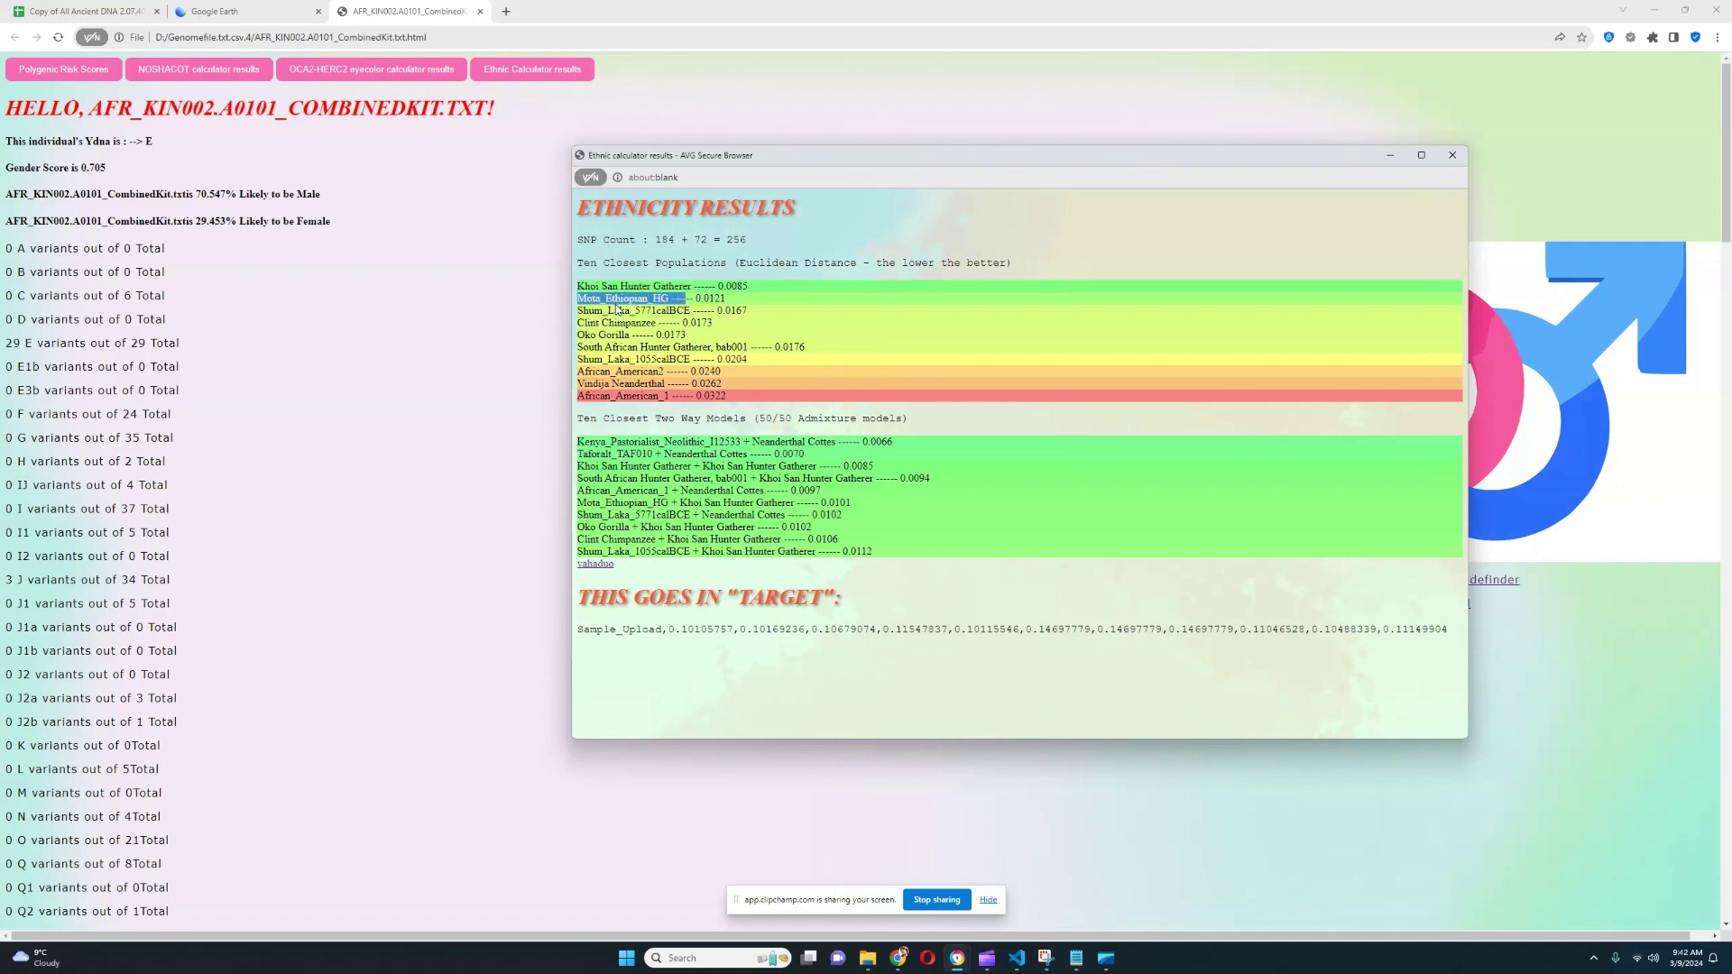
{"action": "left_click_drag", "start_coordinate": [578, 310], "coordinate": [696, 311]}
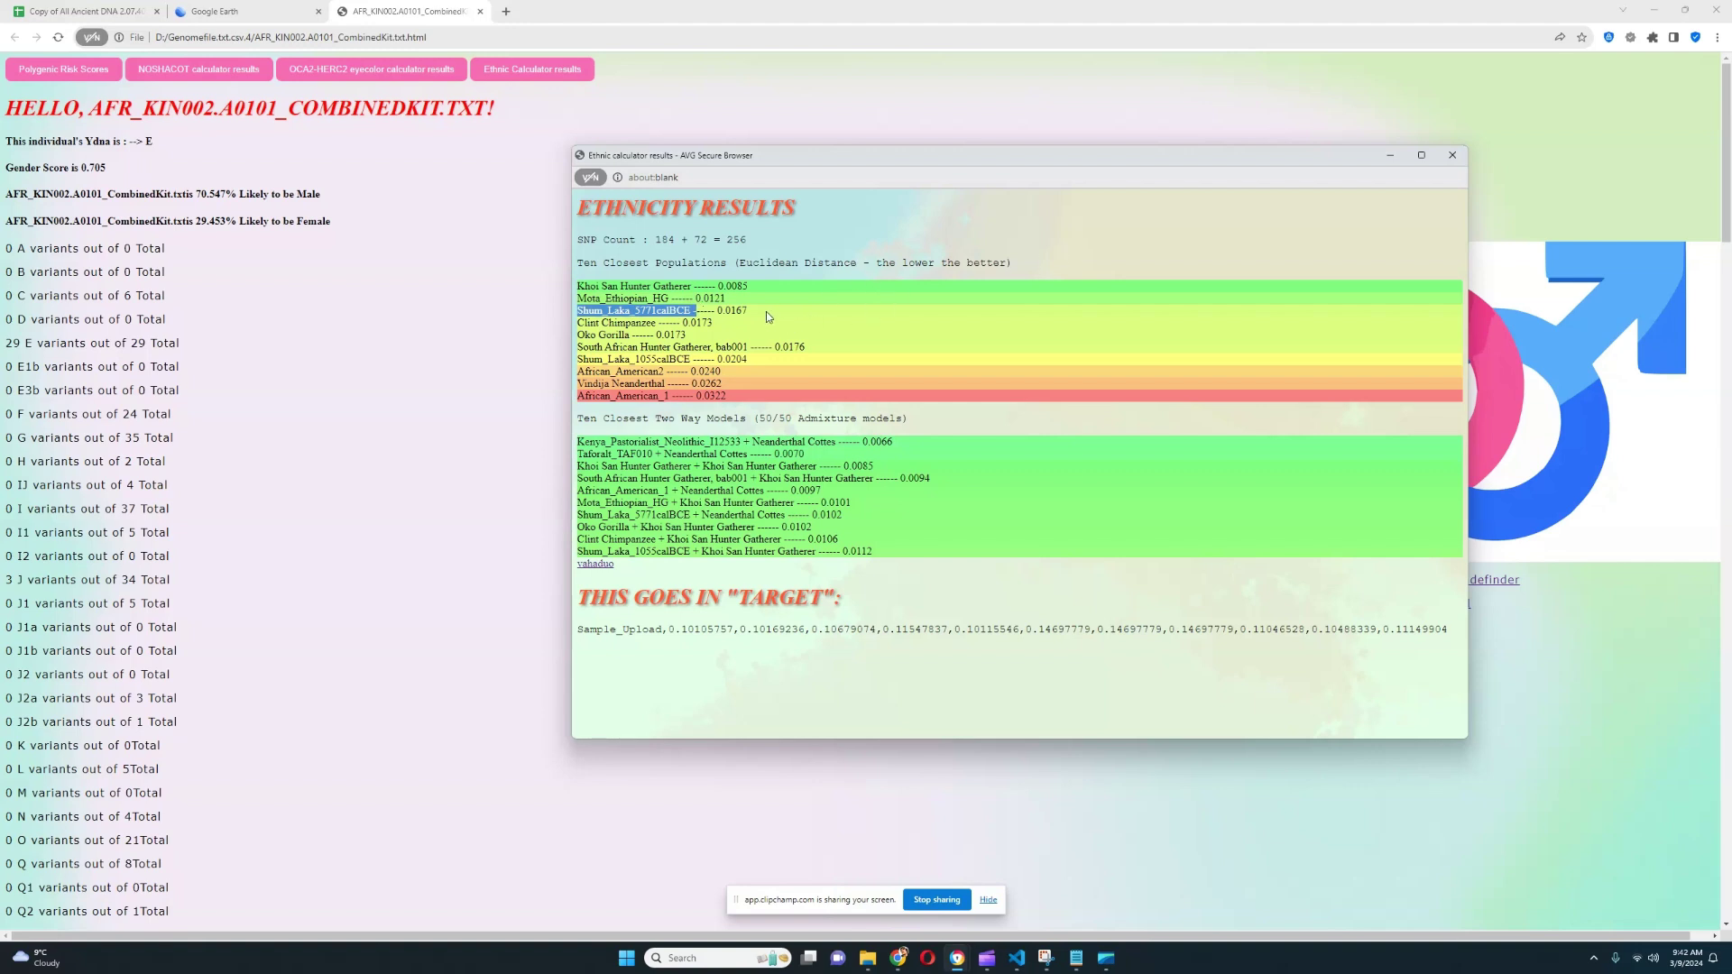
{"action": "mouse_move", "coordinate": [763, 311]}
{"action": "left_mouse_down"}
{"action": "mouse_move", "coordinate": [578, 310]}
{"action": "mouse_move", "coordinate": [781, 284]}
{"action": "left_mouse_up"}
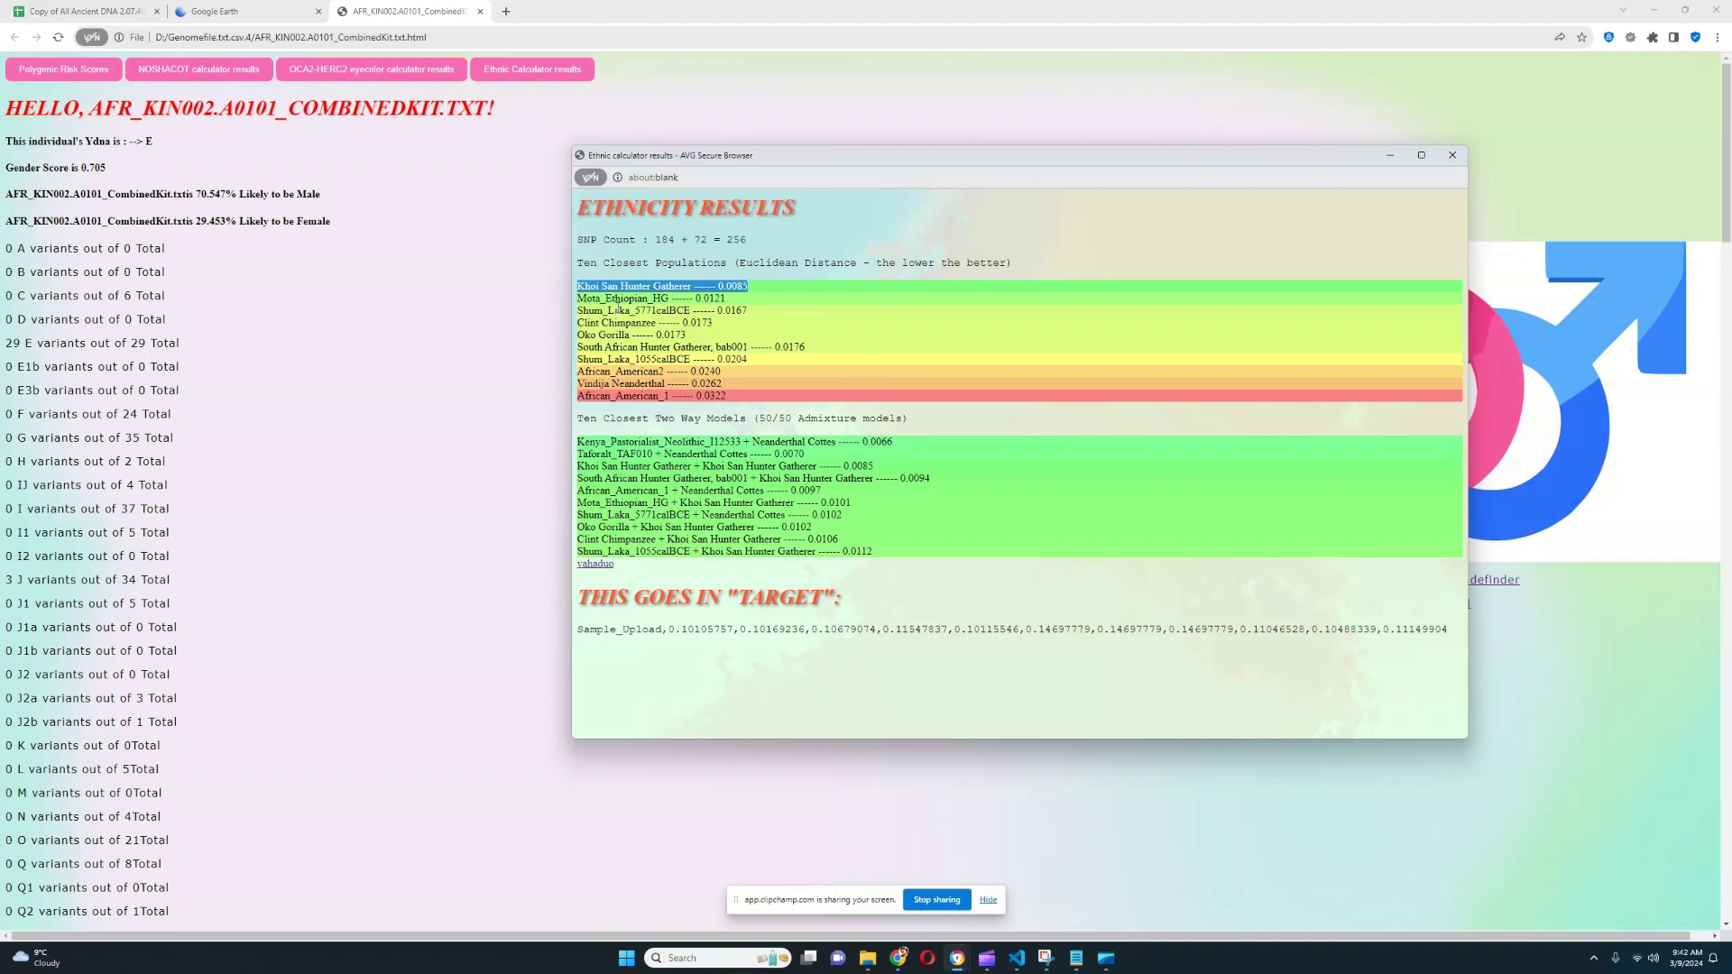
{"action": "left_click_drag", "start_coordinate": [580, 311], "coordinate": [774, 316]}
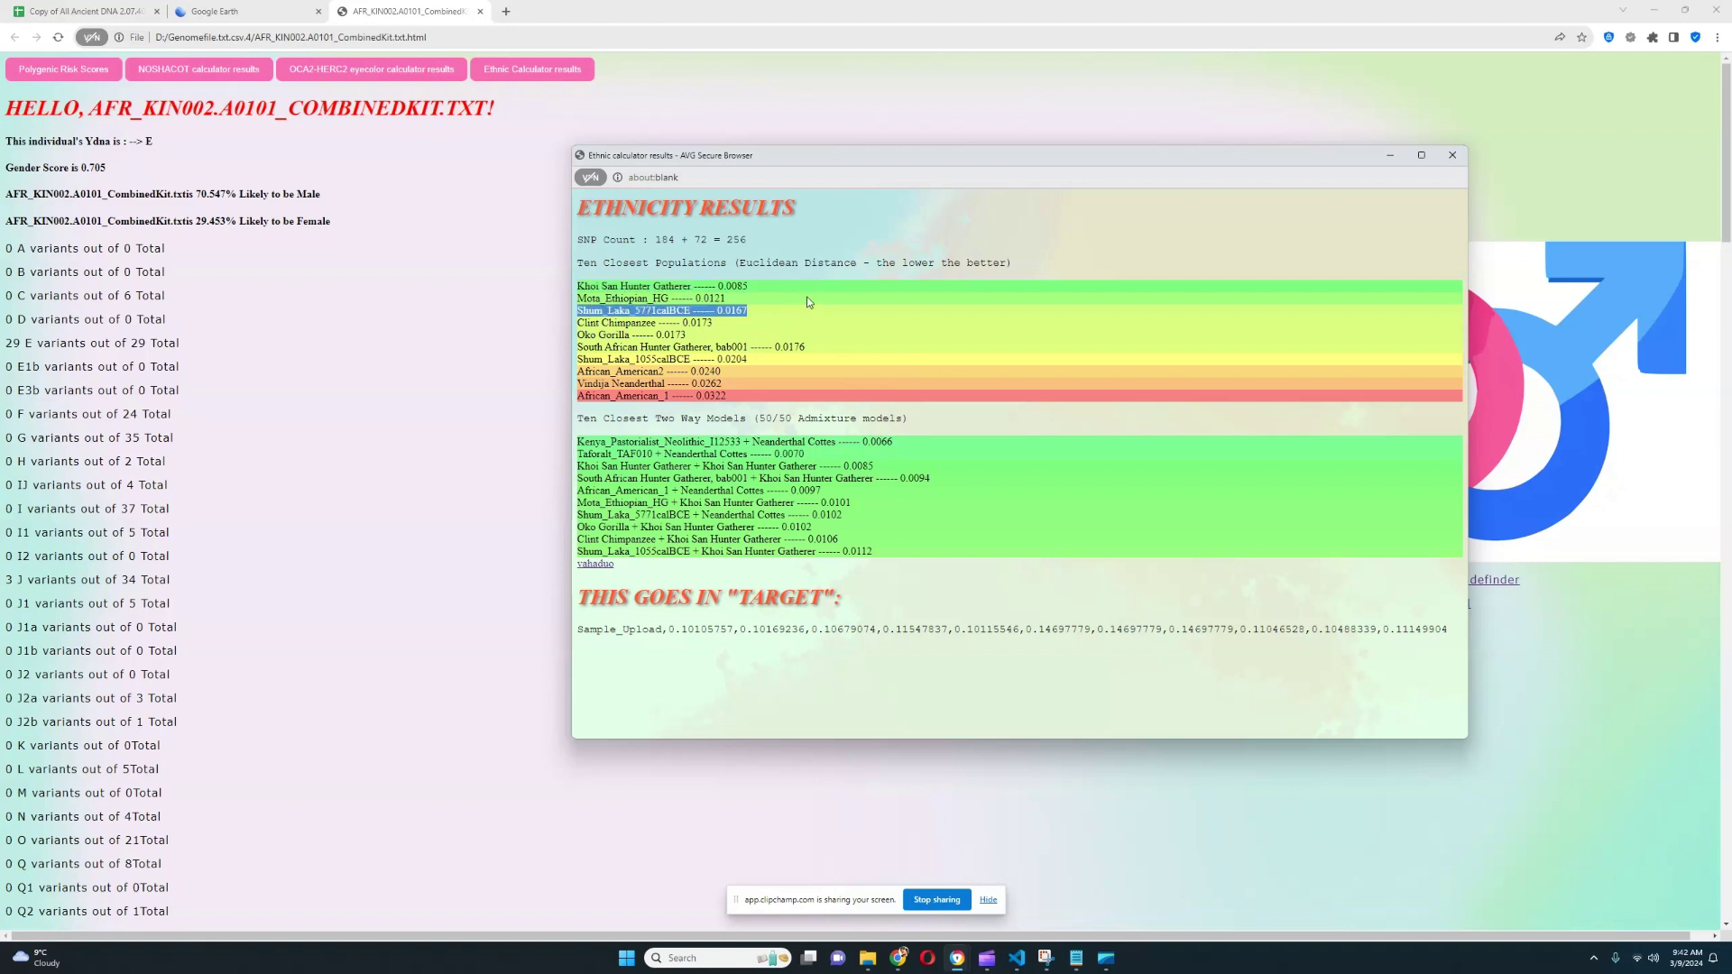
{"action": "left_click_drag", "start_coordinate": [727, 240], "coordinate": [774, 242]}
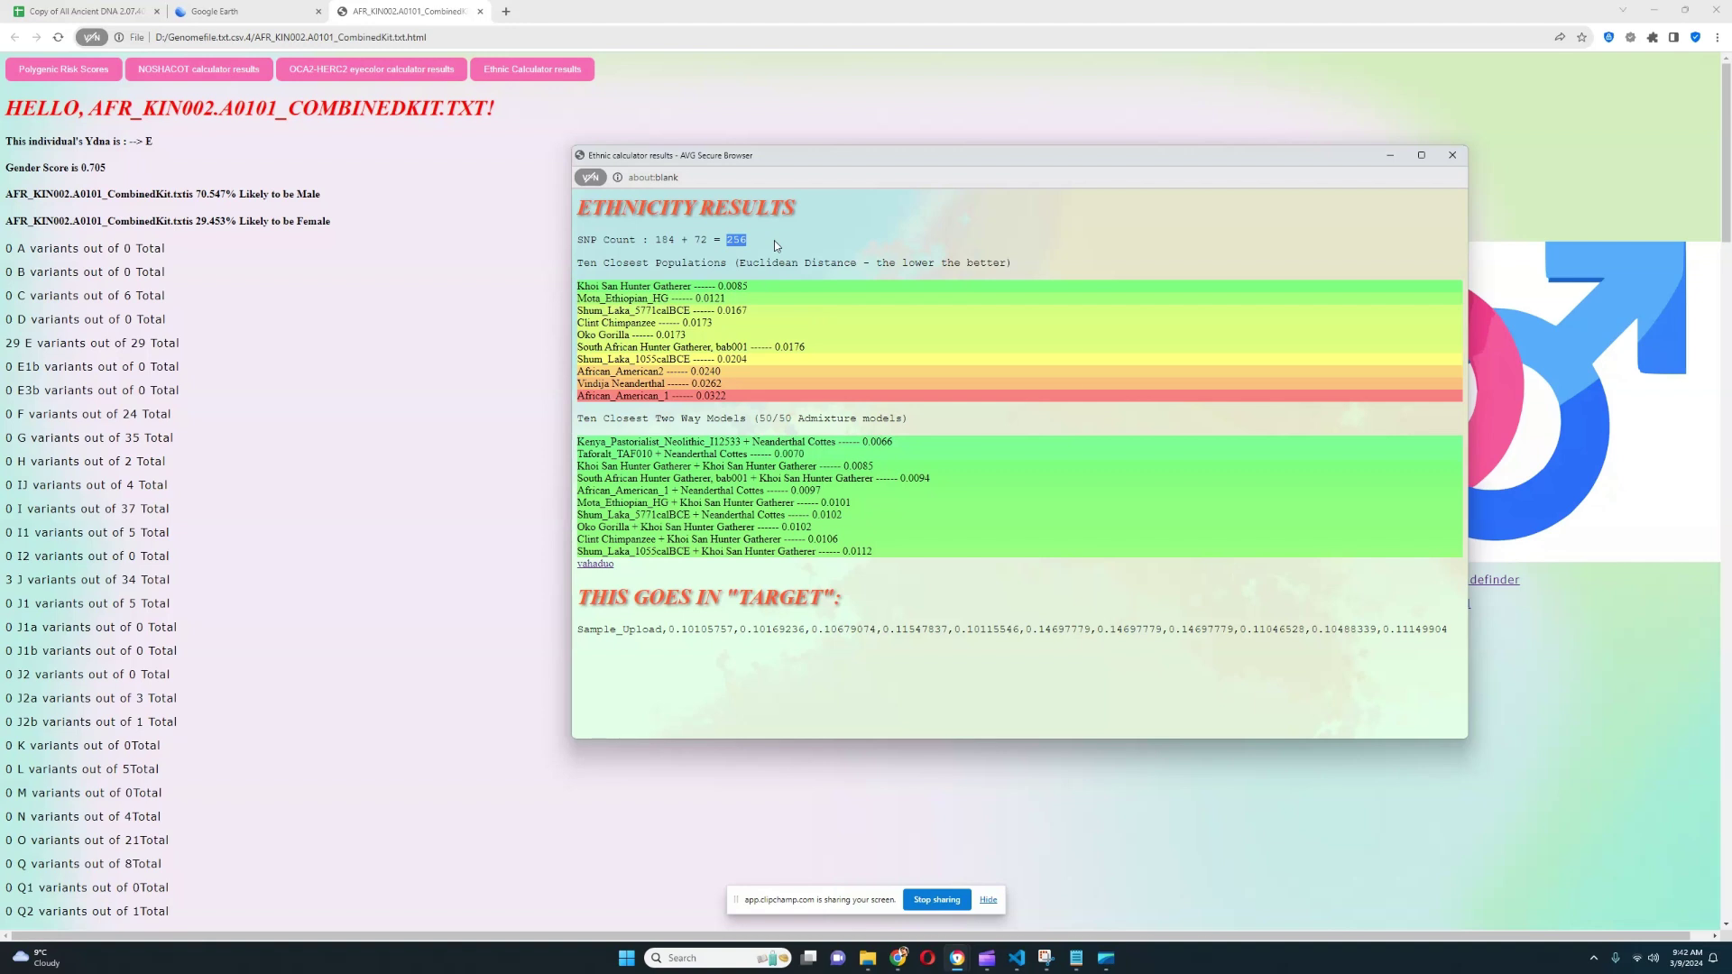
{"action": "left_click", "coordinate": [1446, 157]}
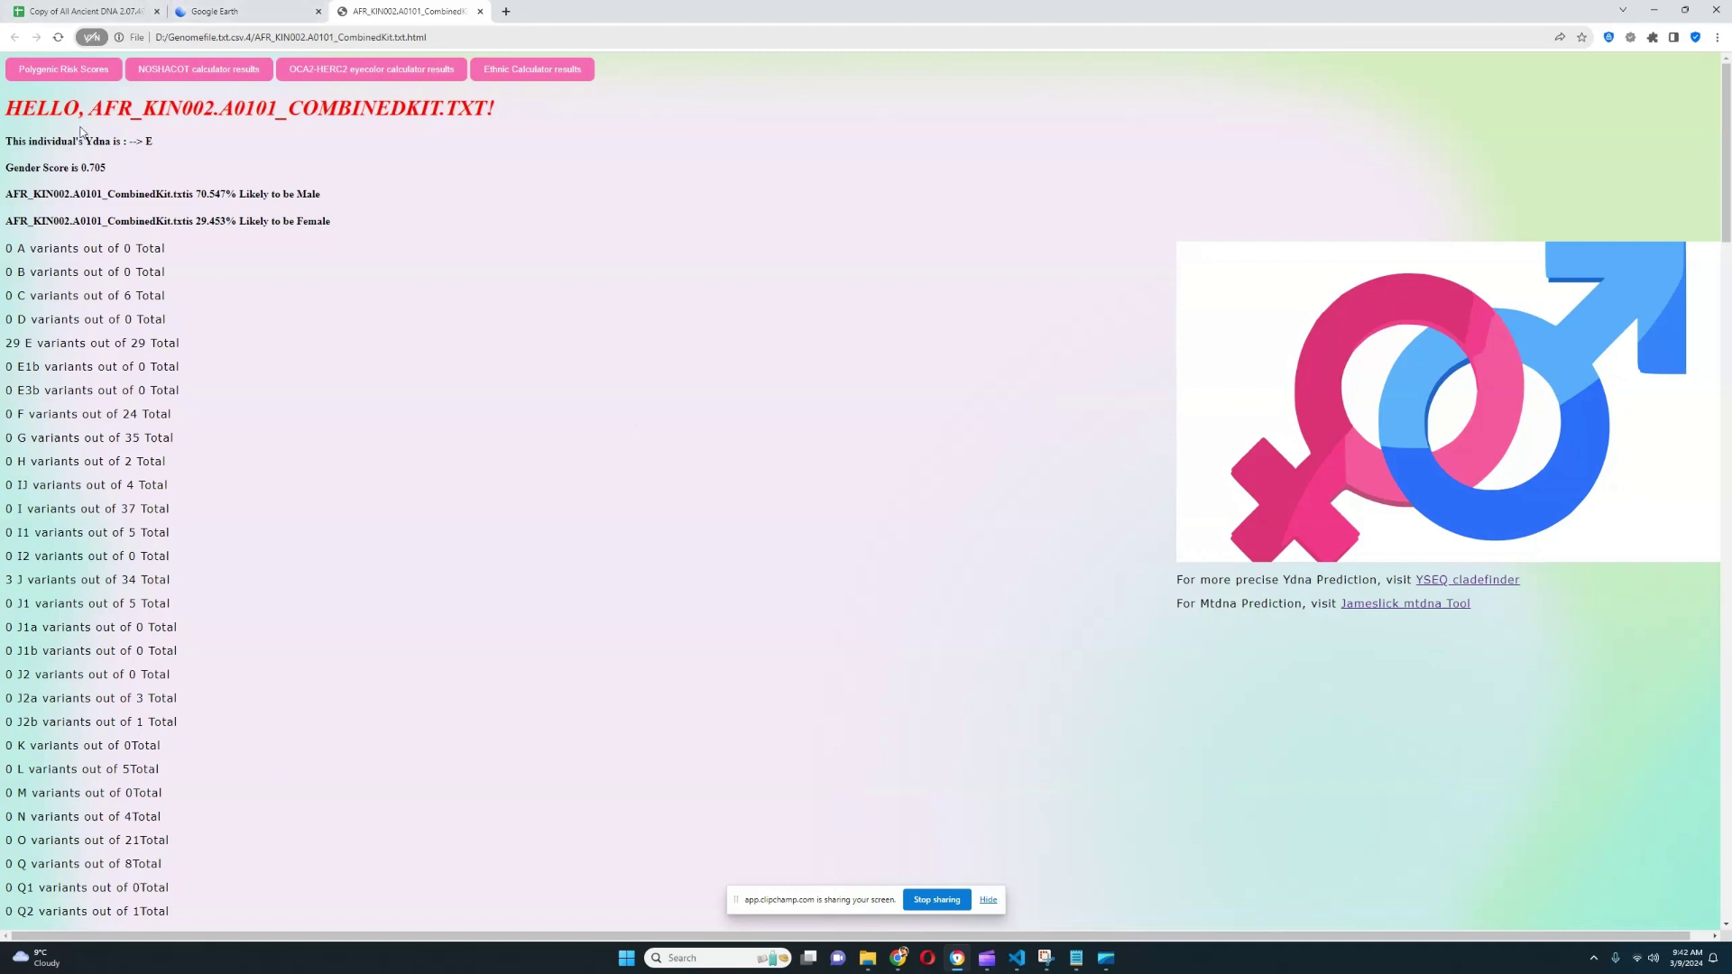
- Compare the report's Y-DNA prediction and E1b variant line with the Y-haplogroup columns of the KIN002 row in the ancient DNA spreadsheet
{"action": "double_click", "coordinate": [149, 142]}
{"action": "left_click", "coordinate": [89, 11]}
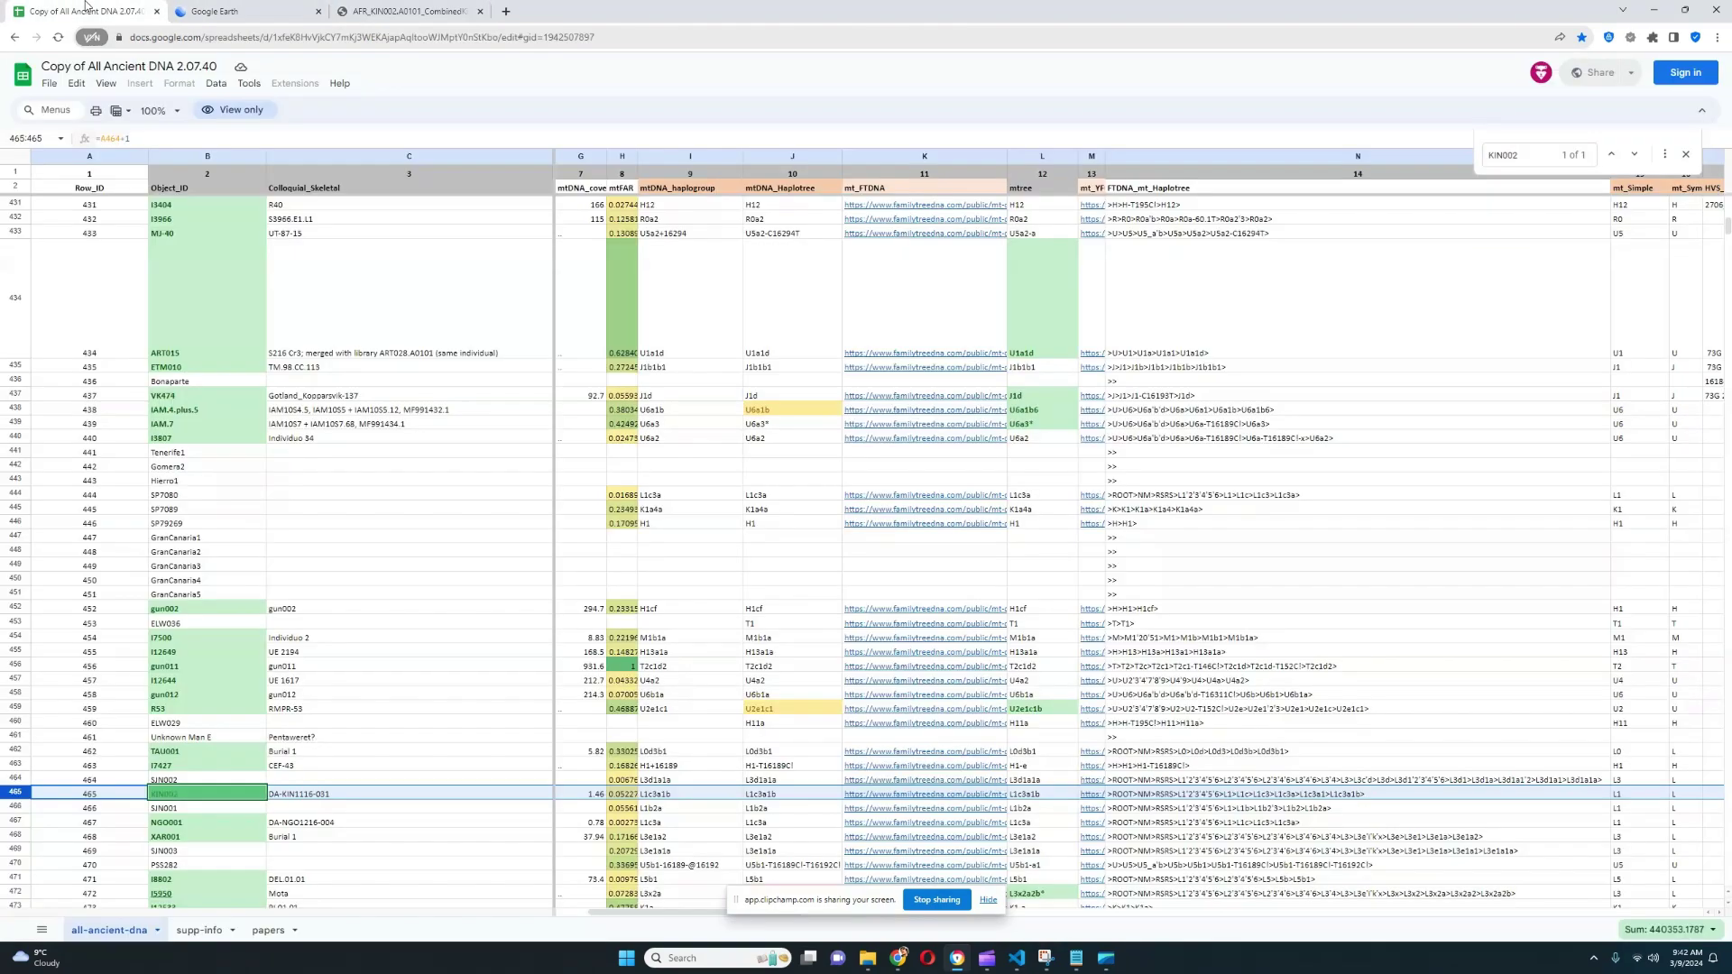
{"action": "left_click_drag", "start_coordinate": [658, 914], "coordinate": [1005, 928]}
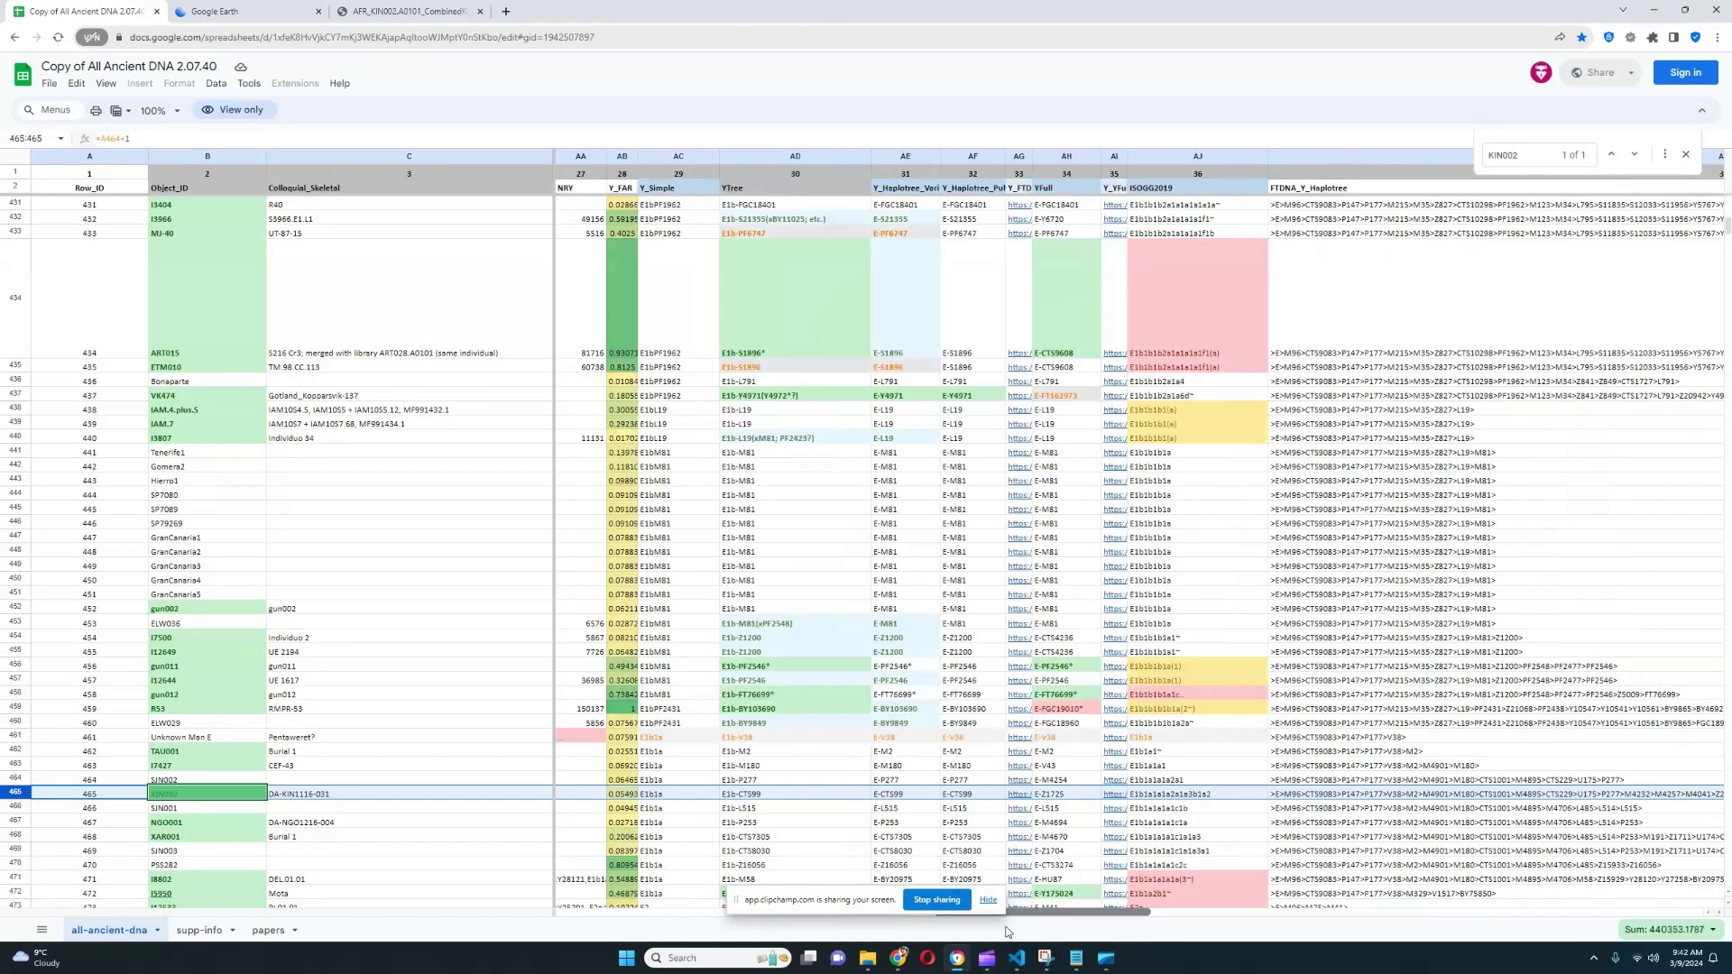
{"action": "left_click", "coordinate": [411, 11]}
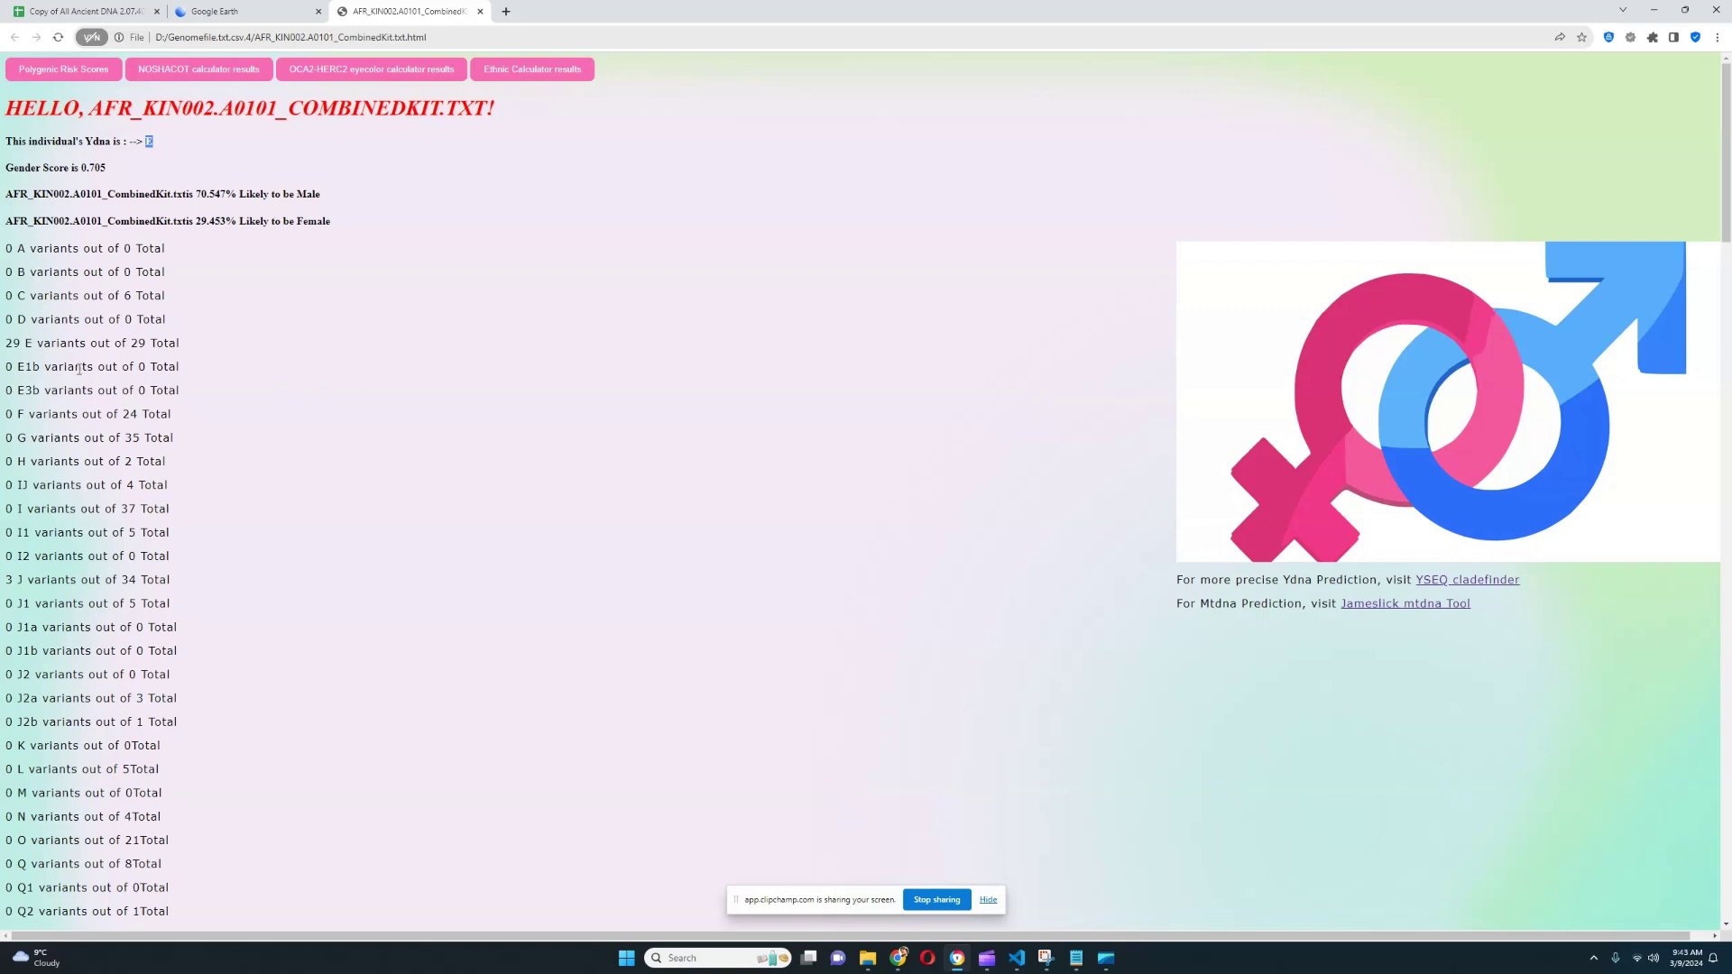
{"action": "left_click_drag", "start_coordinate": [186, 370], "coordinate": [2, 372]}
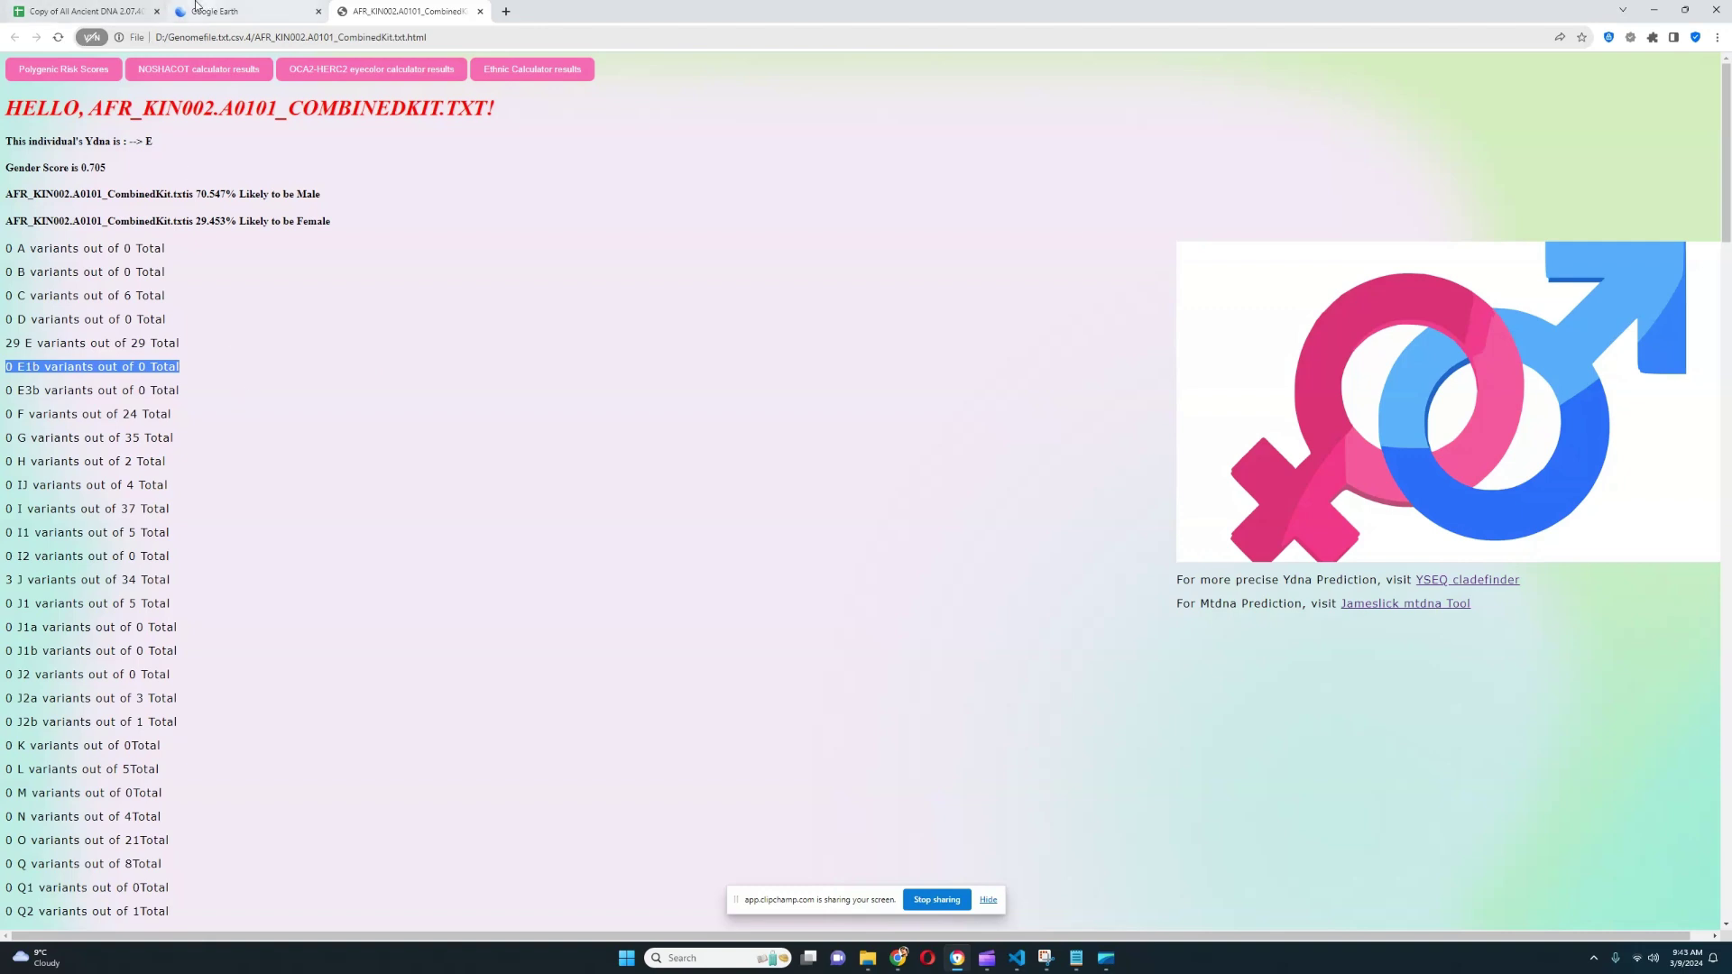
- Recheck the KIN002 Y-haplogroup entry in the spreadsheet and highlight the E1b variant line in the report again
{"action": "left_click", "coordinate": [77, 11]}
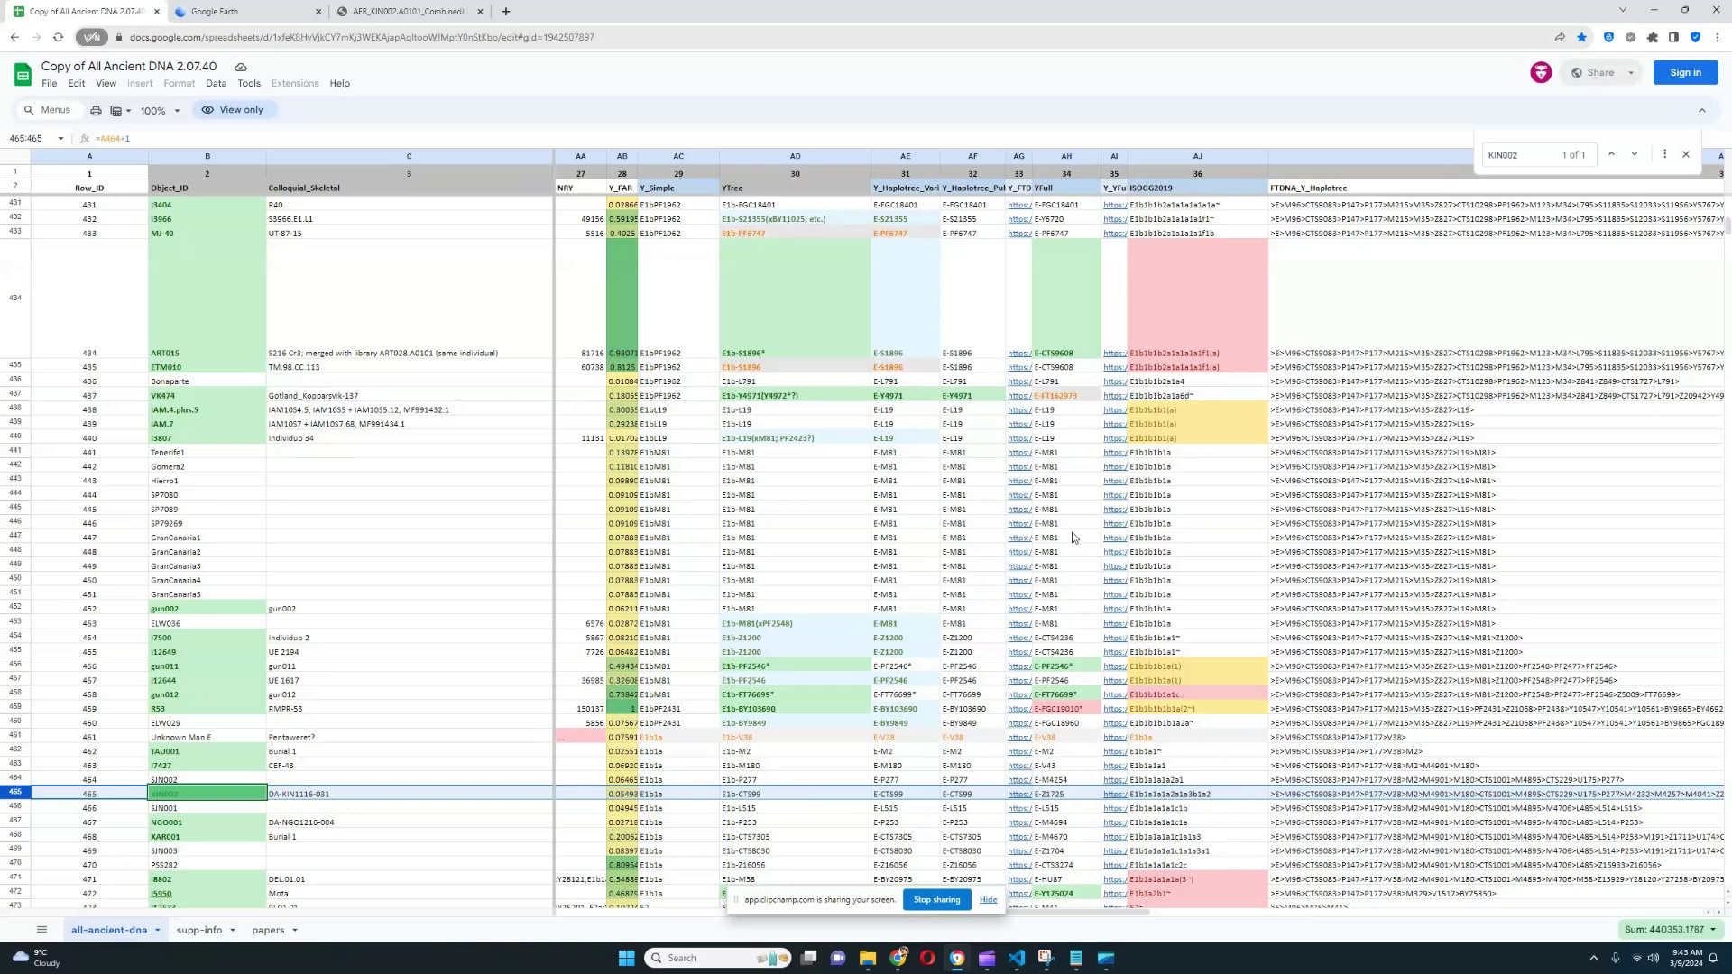
{"action": "left_click", "coordinate": [407, 11]}
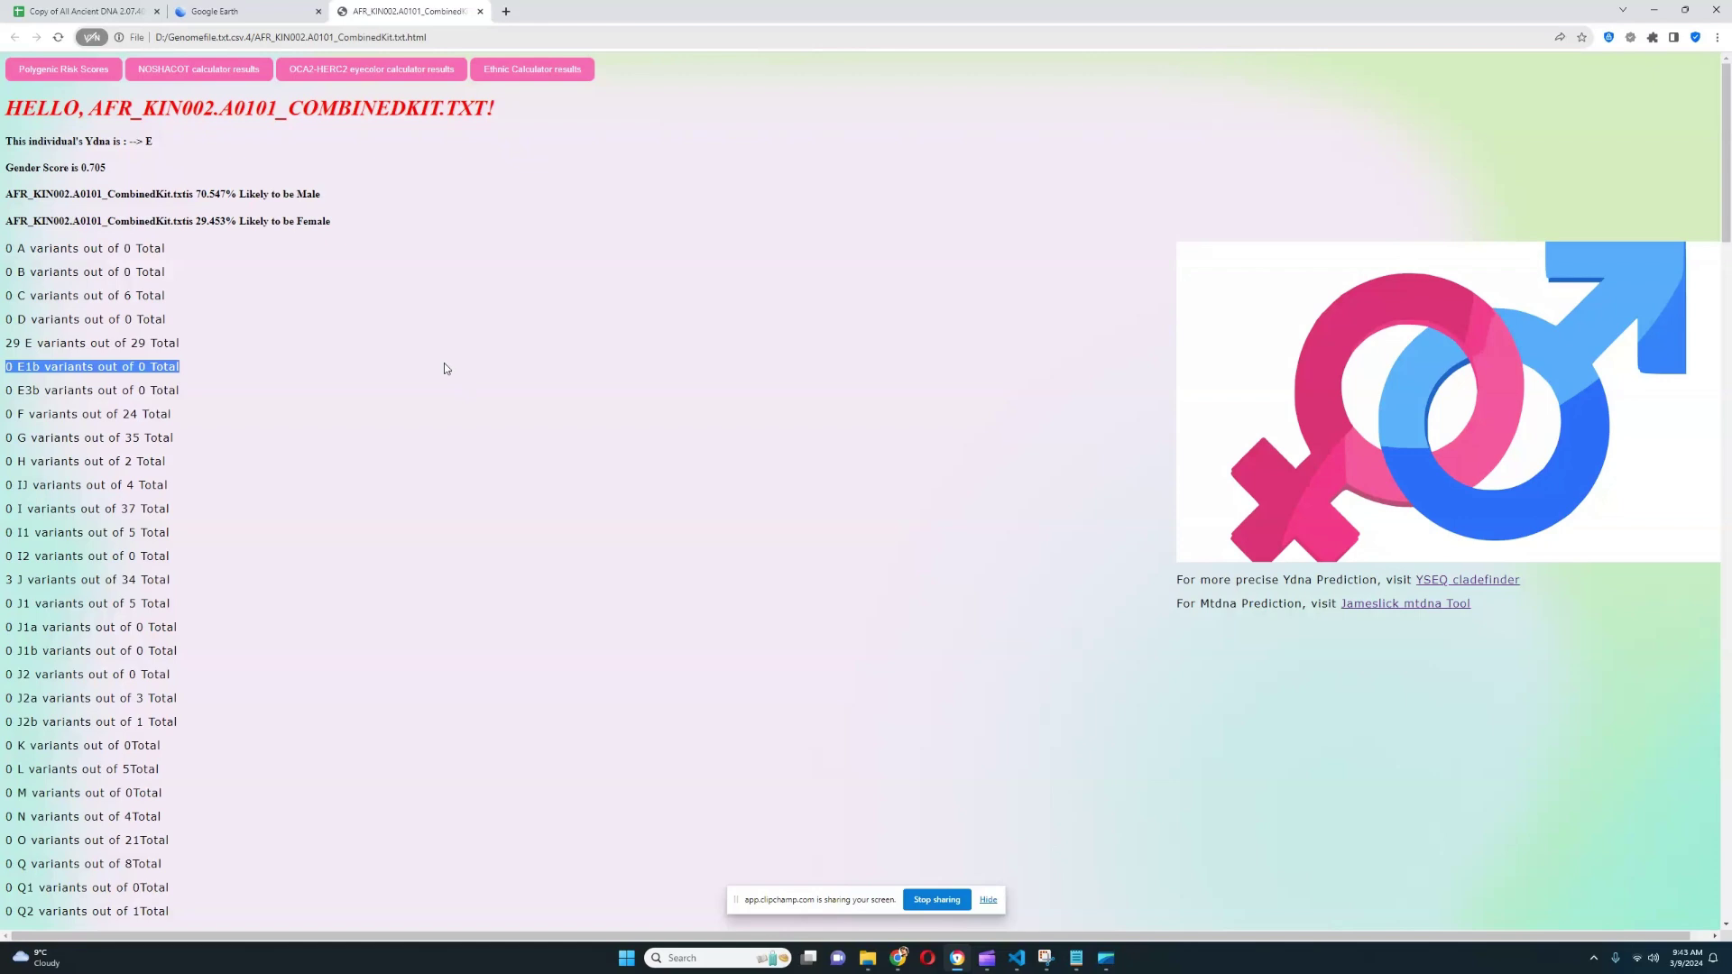
{"action": "left_click", "coordinate": [200, 364]}
{"action": "left_click_drag", "start_coordinate": [181, 368], "coordinate": [2, 376]}
- Examine the mtDNA haplogroup and coverage columns of the KIN002 row in the spreadsheet, and return to the HTML report
{"action": "left_click", "coordinate": [86, 11]}
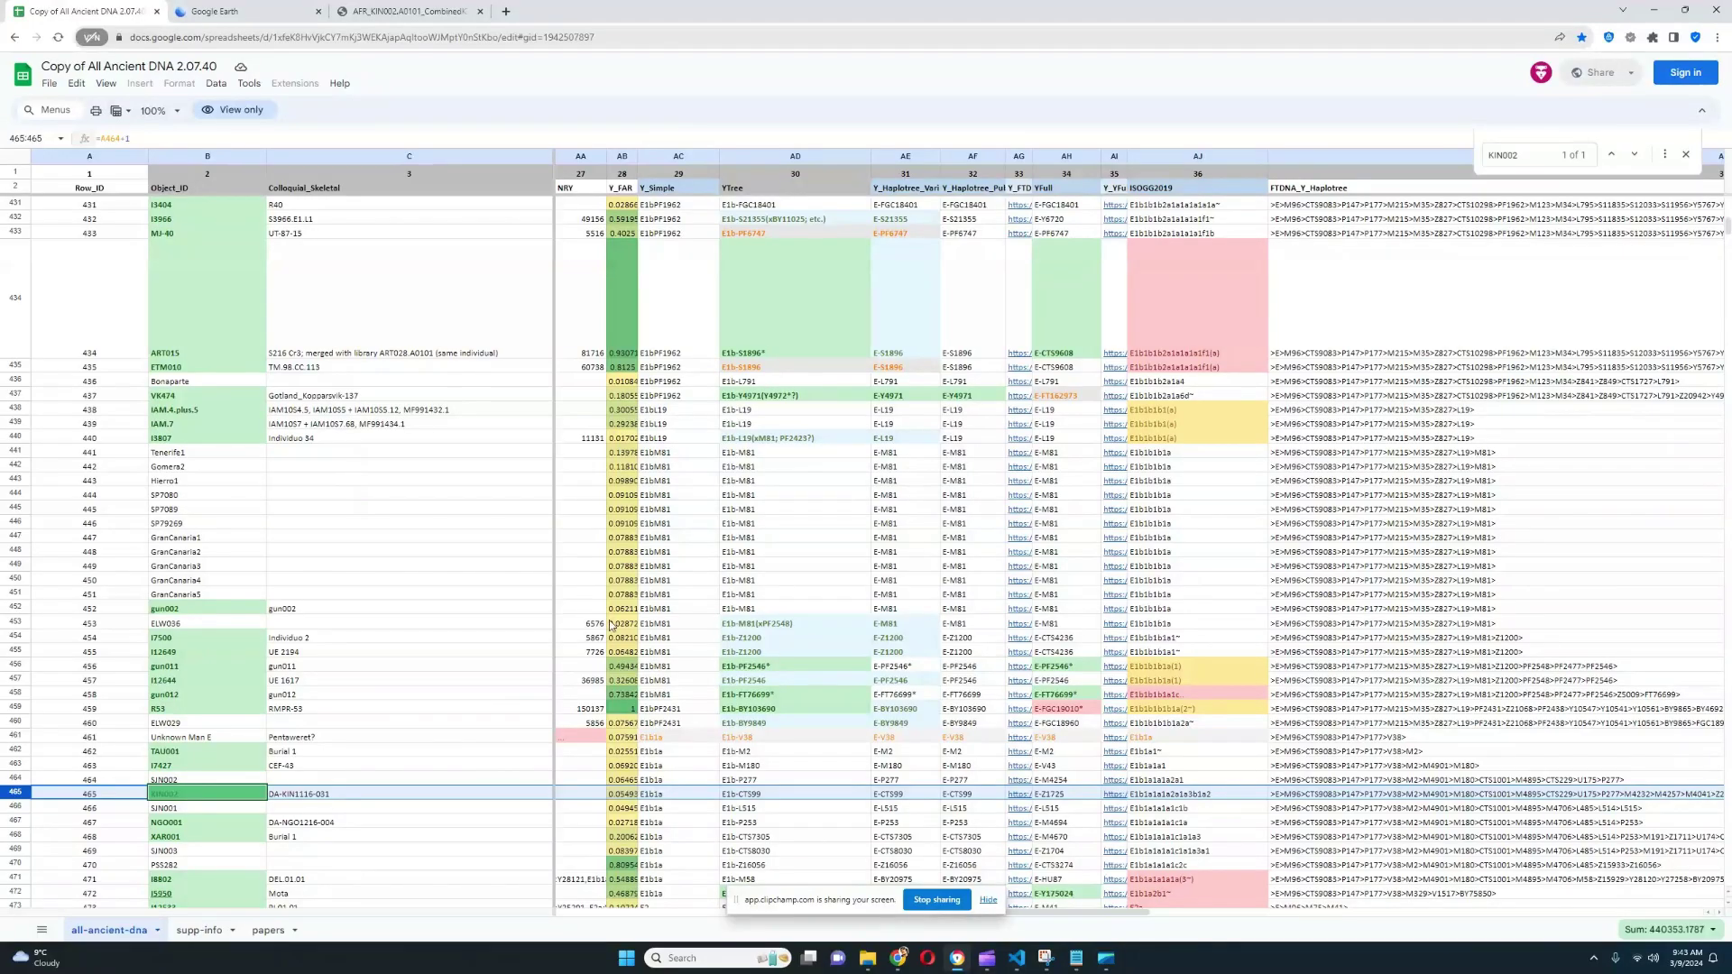
{"action": "left_click_drag", "start_coordinate": [1128, 913], "coordinate": [815, 919]}
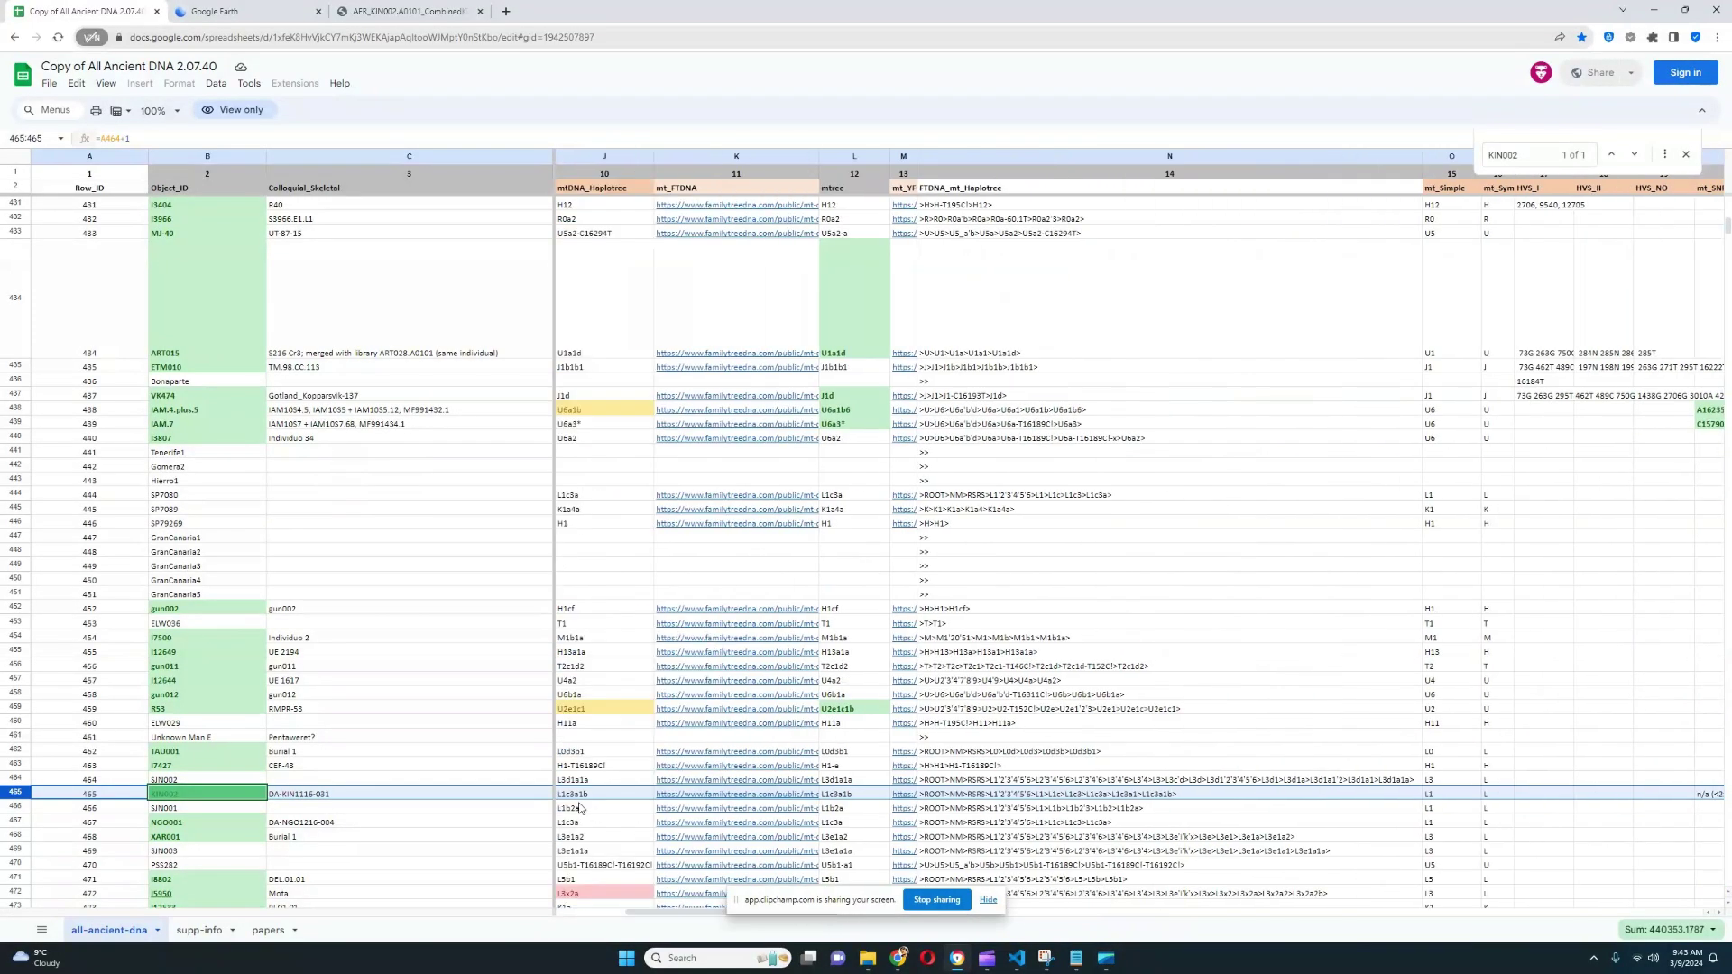
{"action": "left_click_drag", "start_coordinate": [680, 907], "coordinate": [667, 915]}
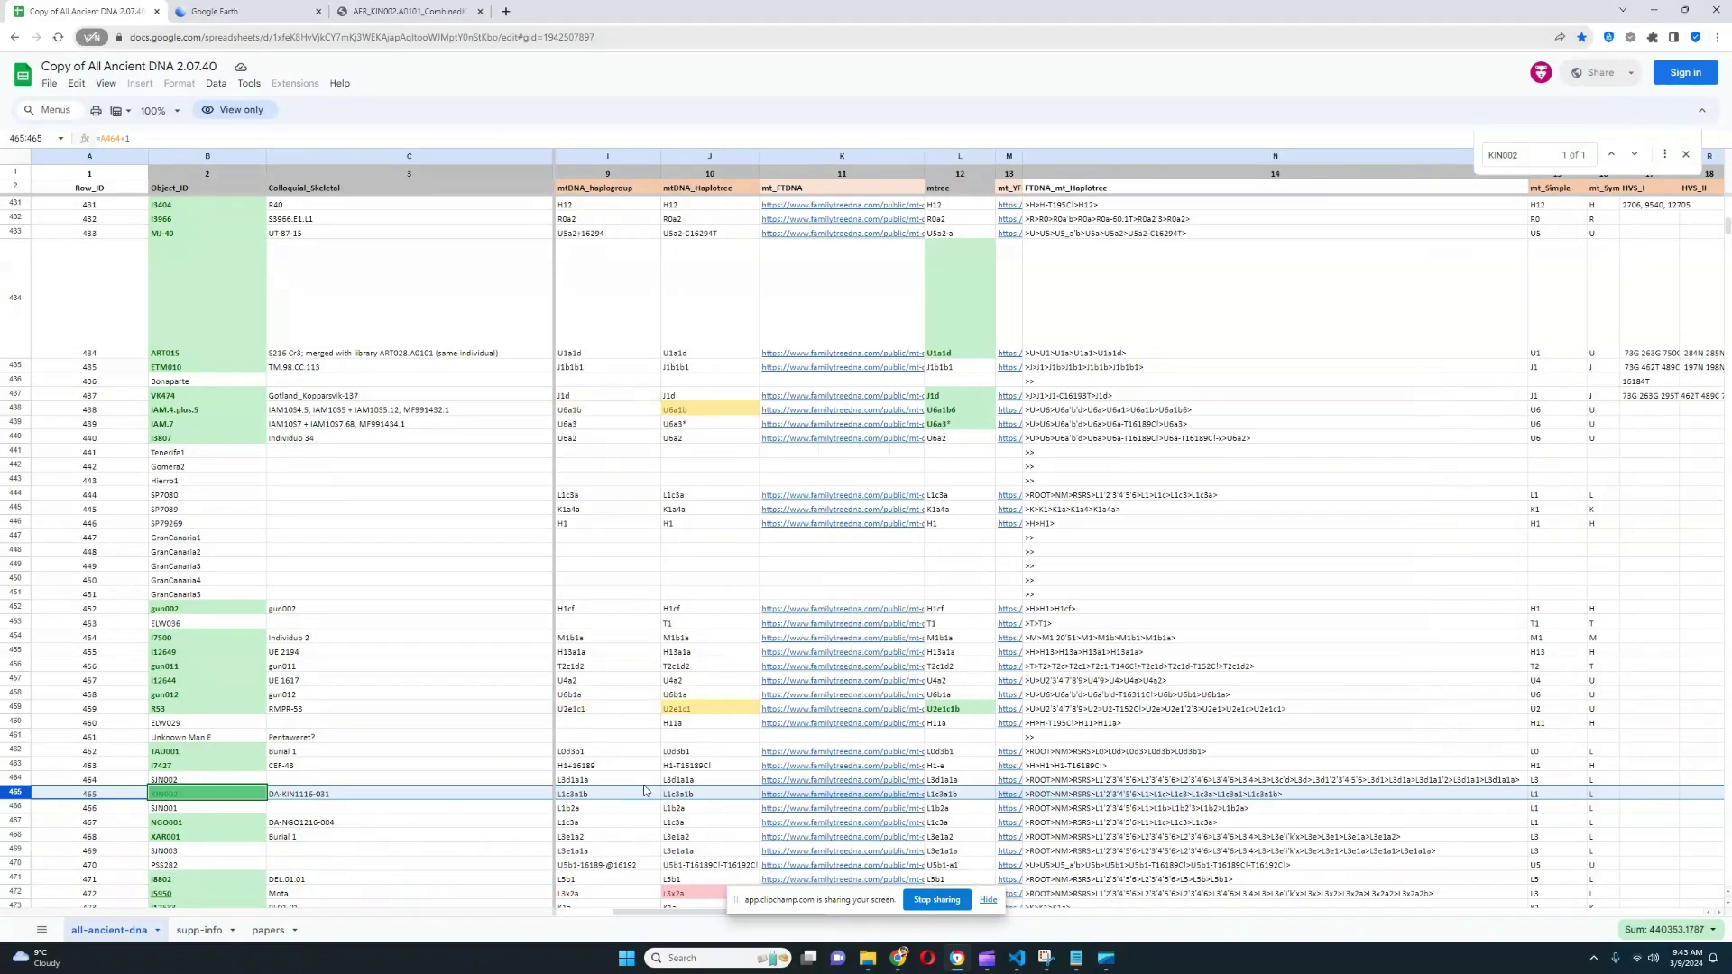
{"action": "left_click_drag", "start_coordinate": [675, 916], "coordinate": [636, 915]}
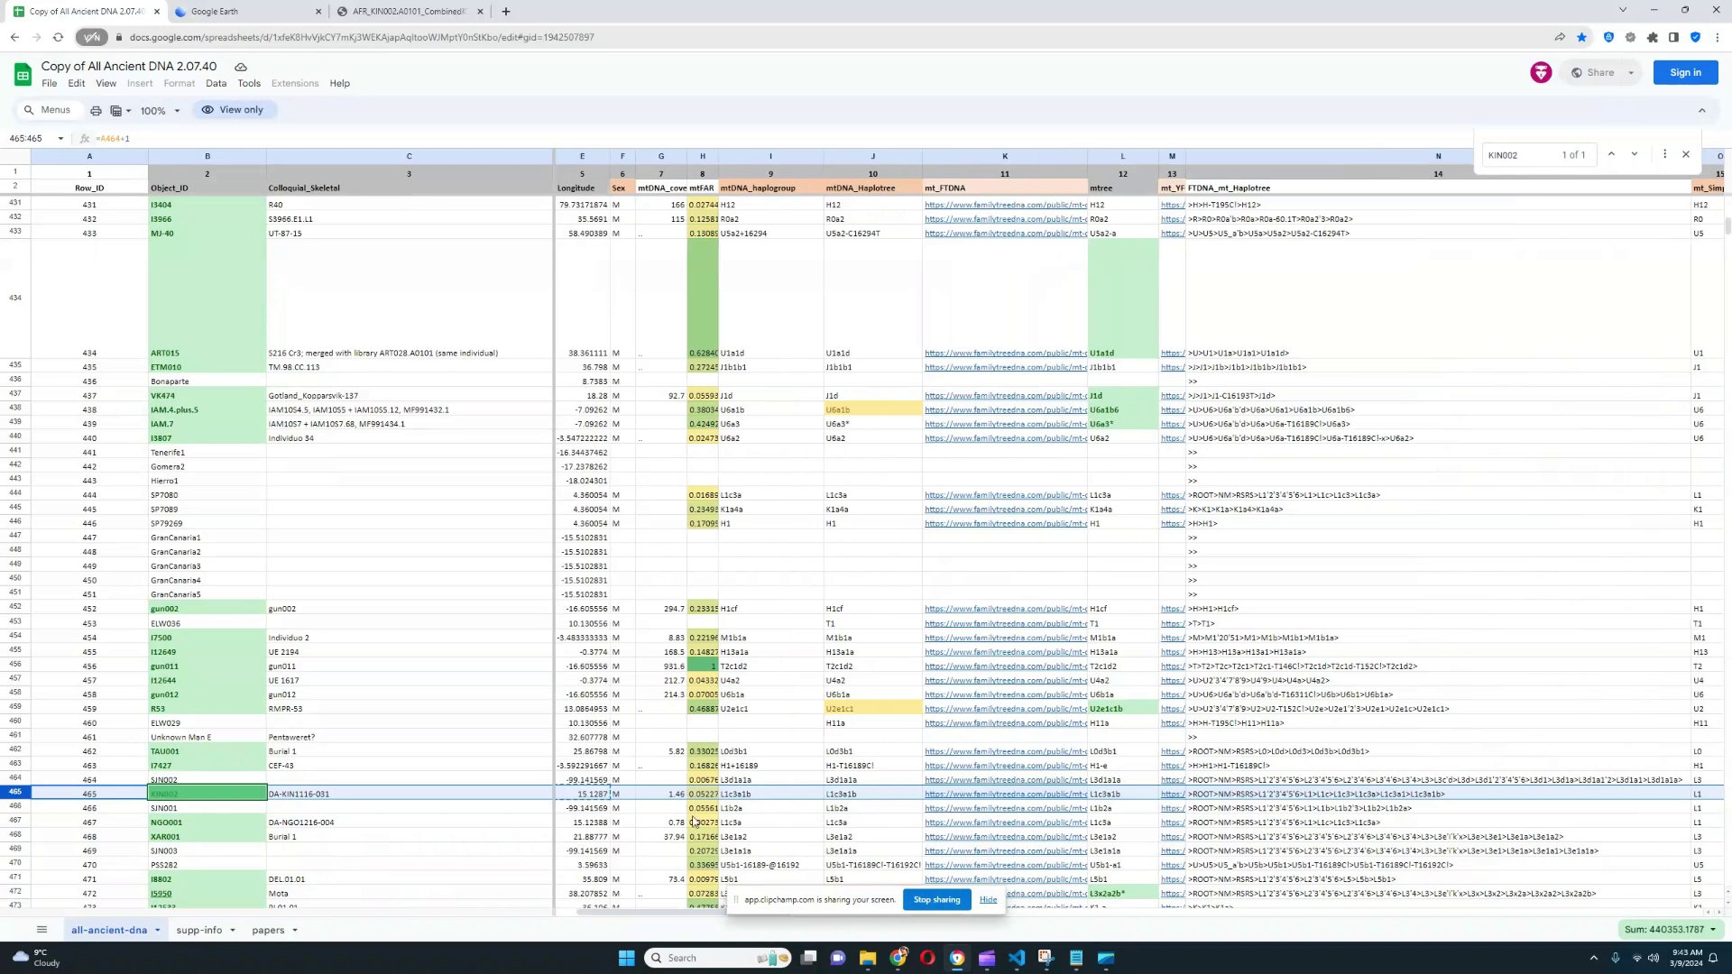
{"action": "left_click", "coordinate": [406, 11]}
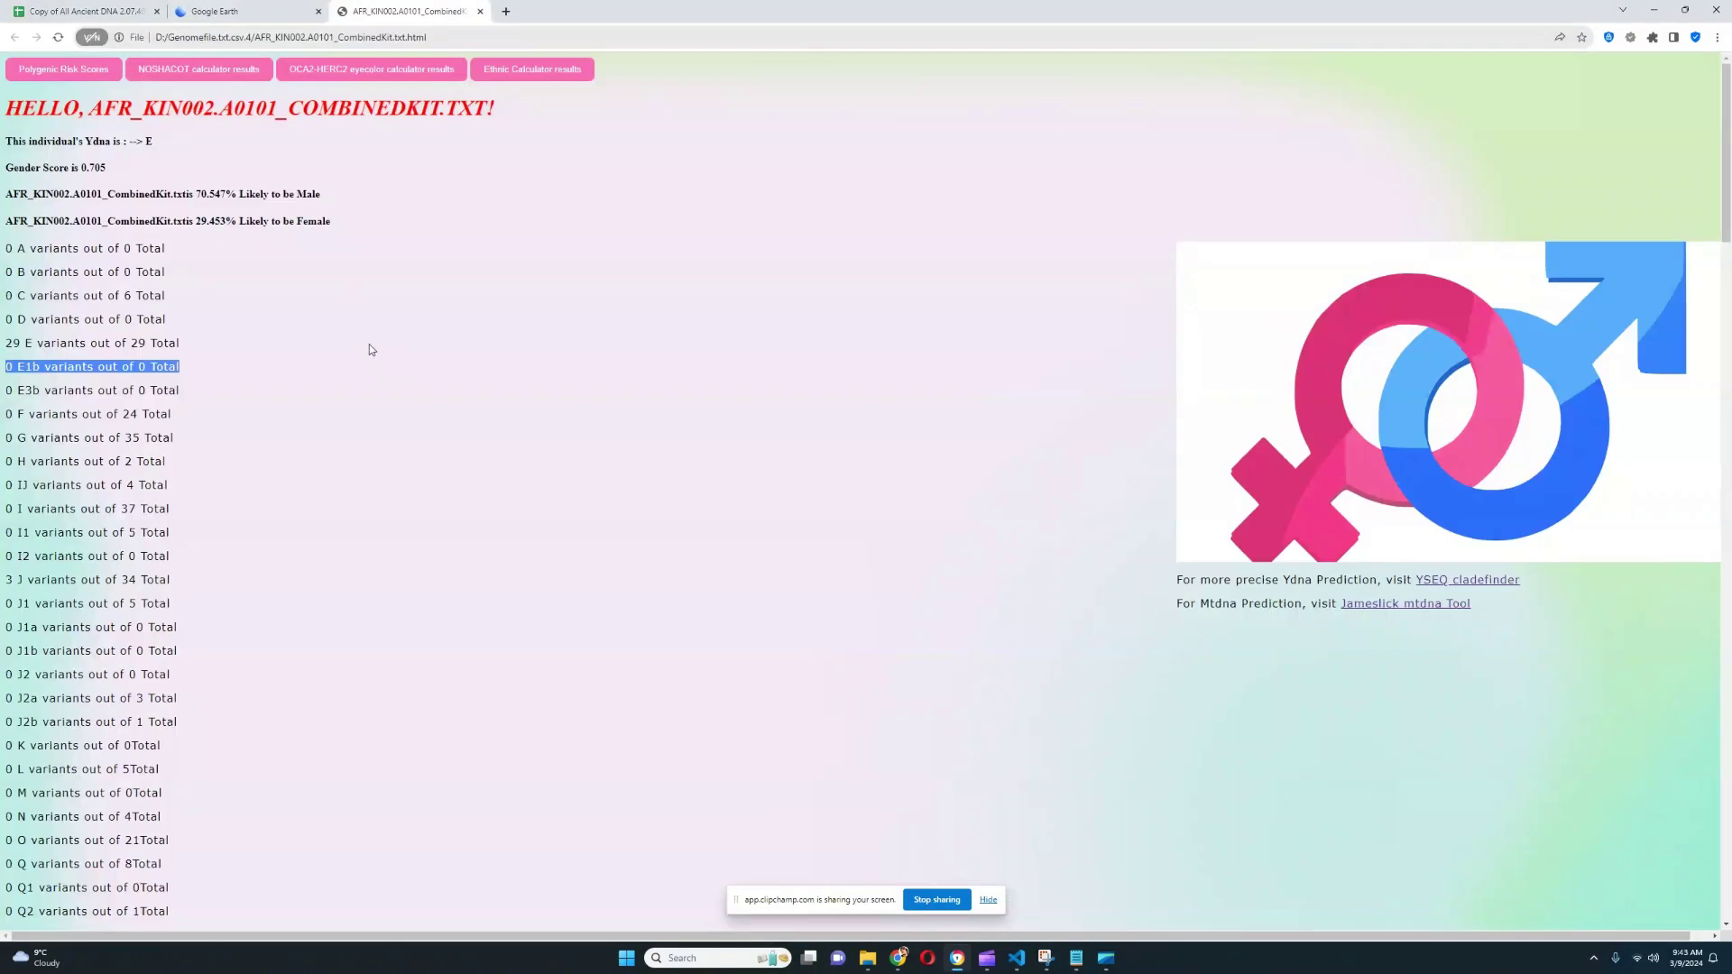
{"action": "left_click", "coordinate": [222, 105]}
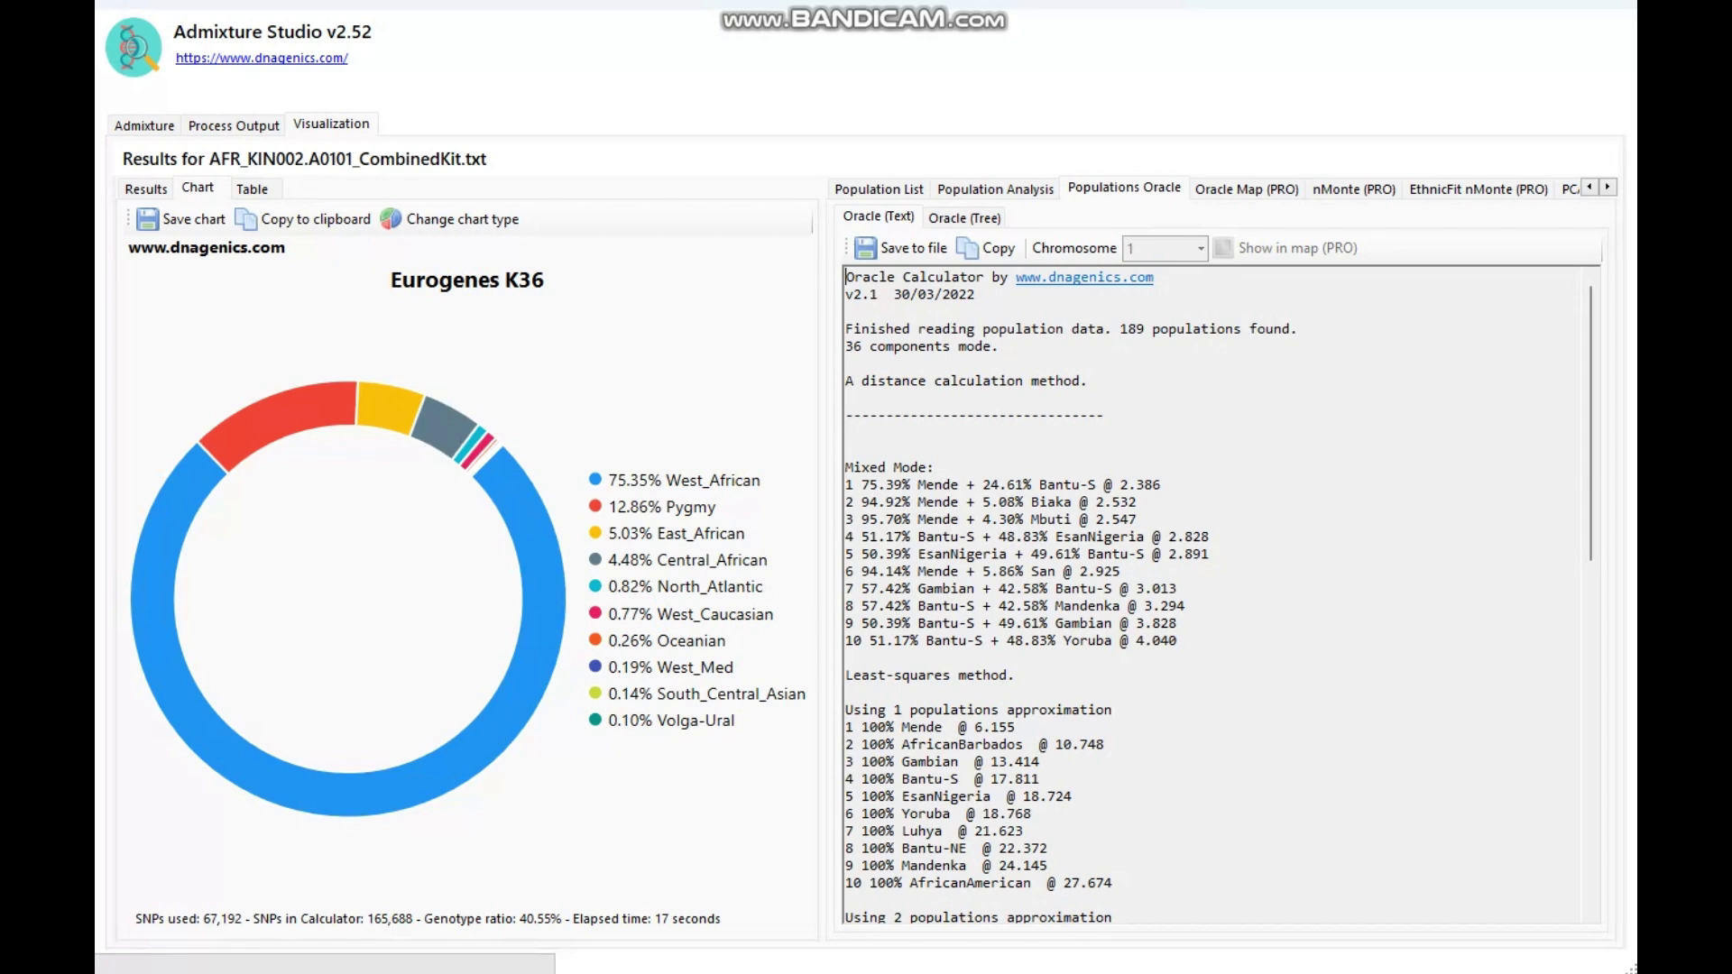
- Review the Eurogenes K36 Oracle text in Admixture Studio, from the mixed mode list to the two- and three-population approximations
{"action": "scroll", "coordinate": [1218, 596], "scroll_direction": "down", "scroll_amount": 1}
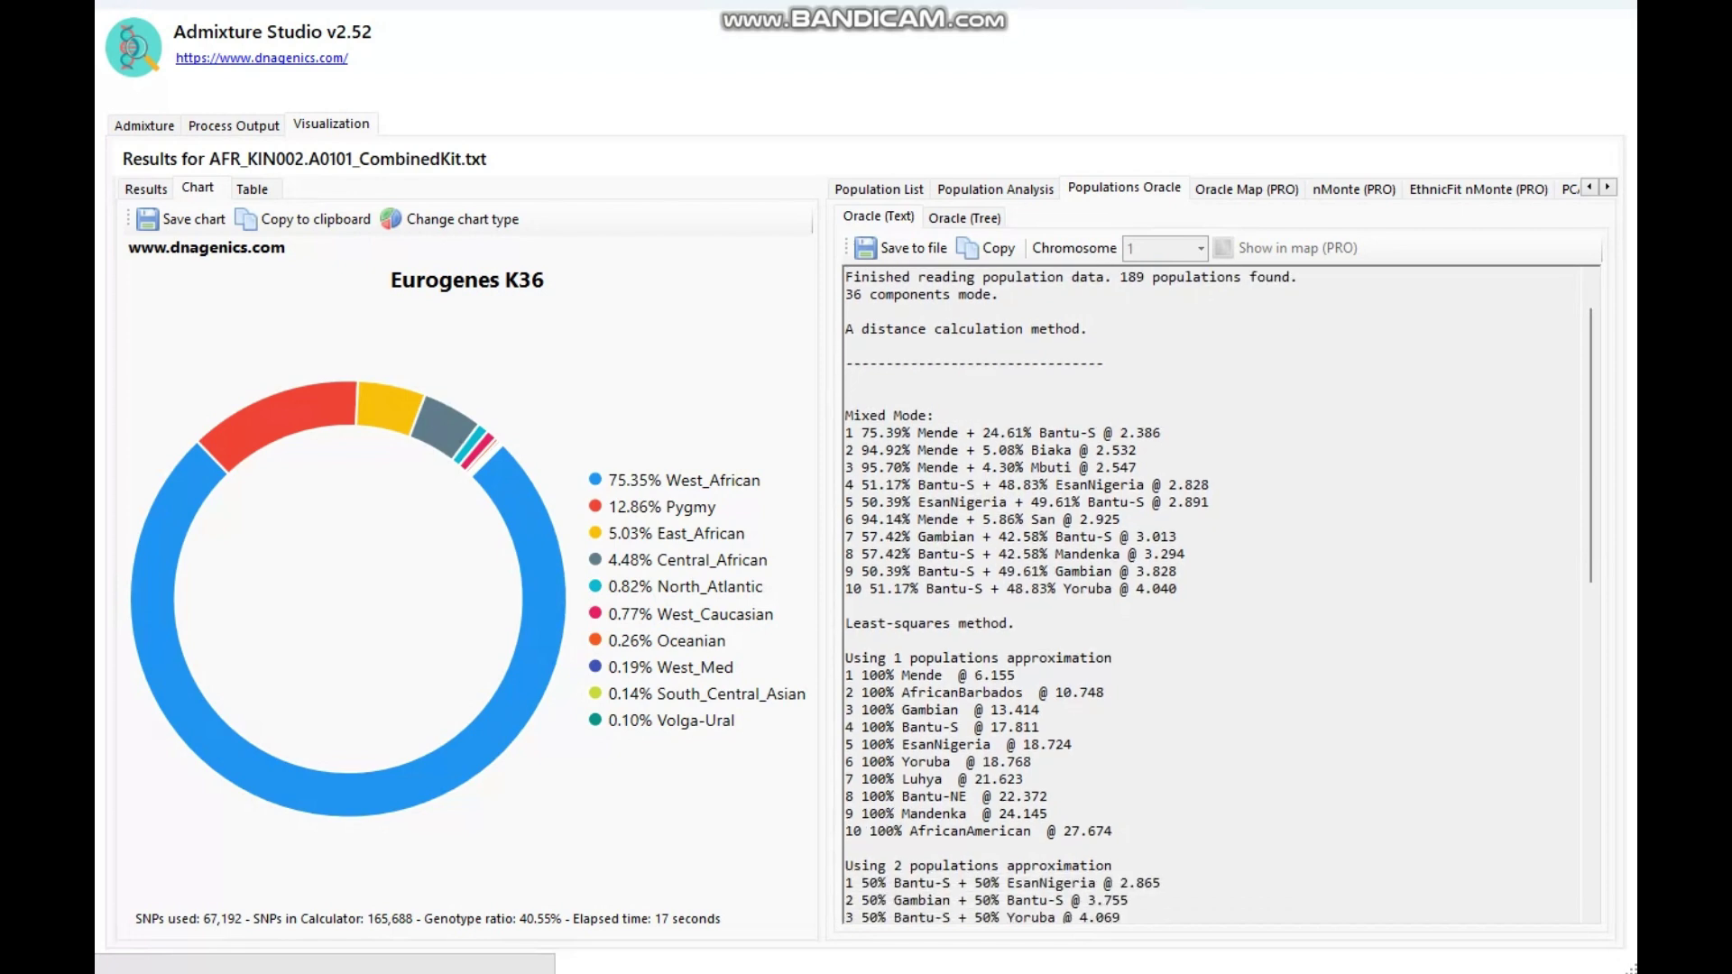
{"action": "scroll", "coordinate": [1218, 595], "scroll_direction": "down", "scroll_amount": 1}
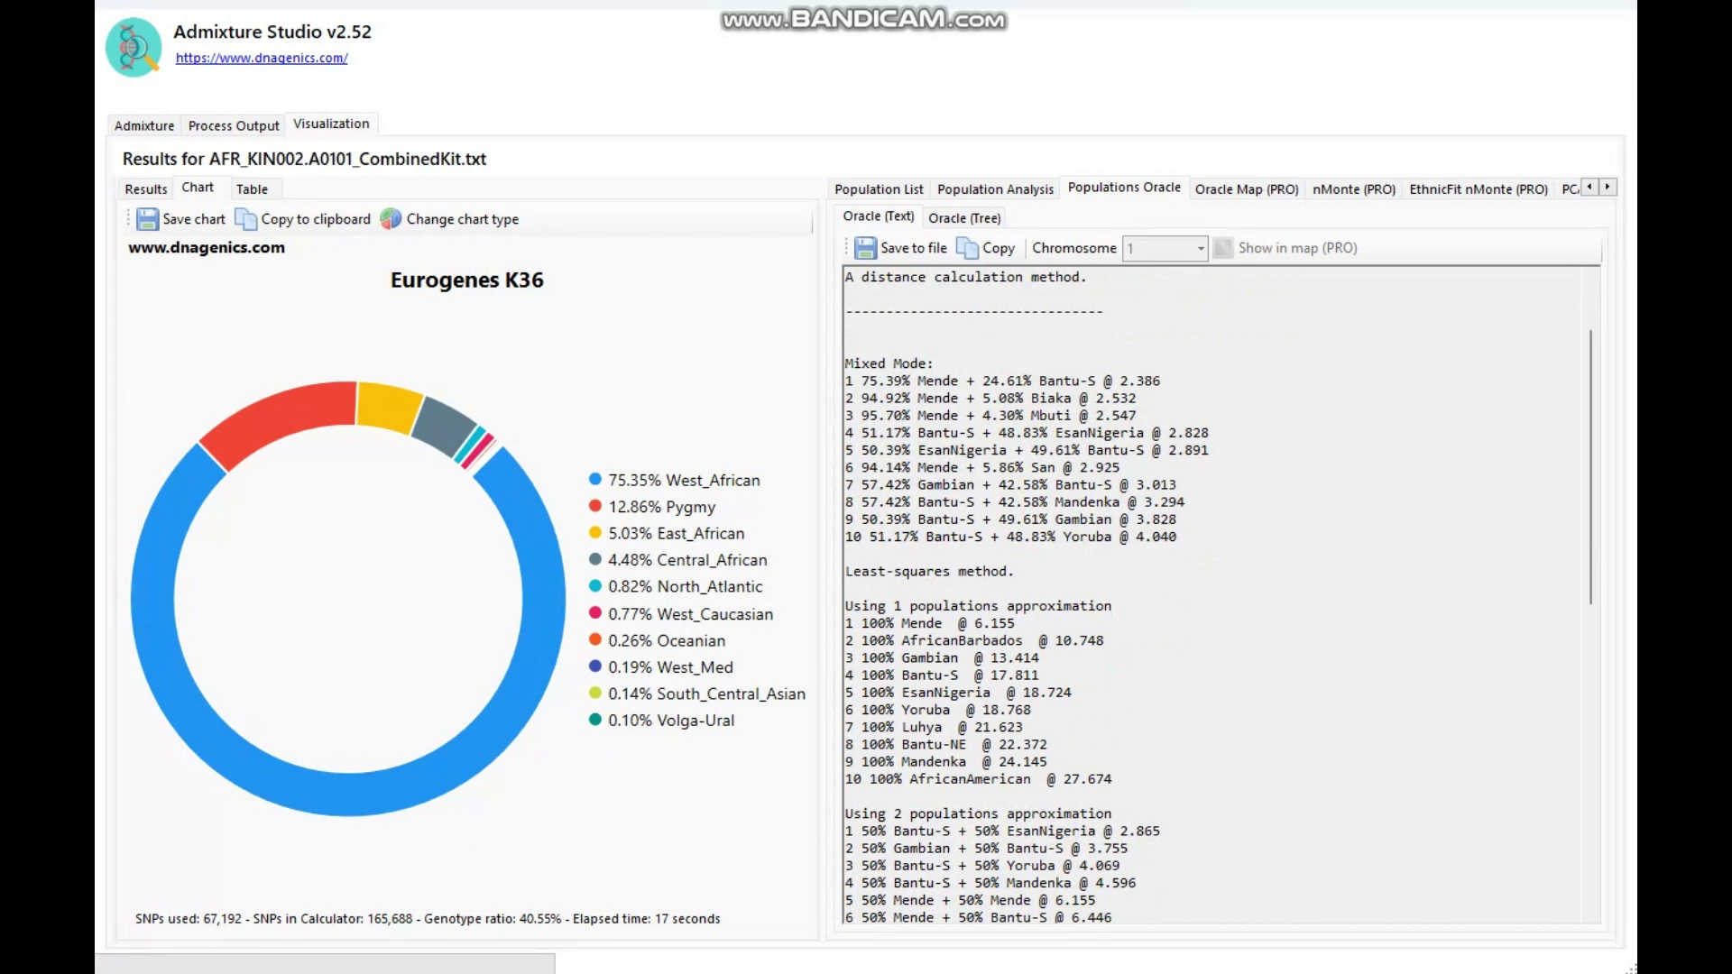
{"action": "scroll", "coordinate": [1218, 596], "scroll_direction": "up", "scroll_amount": 2}
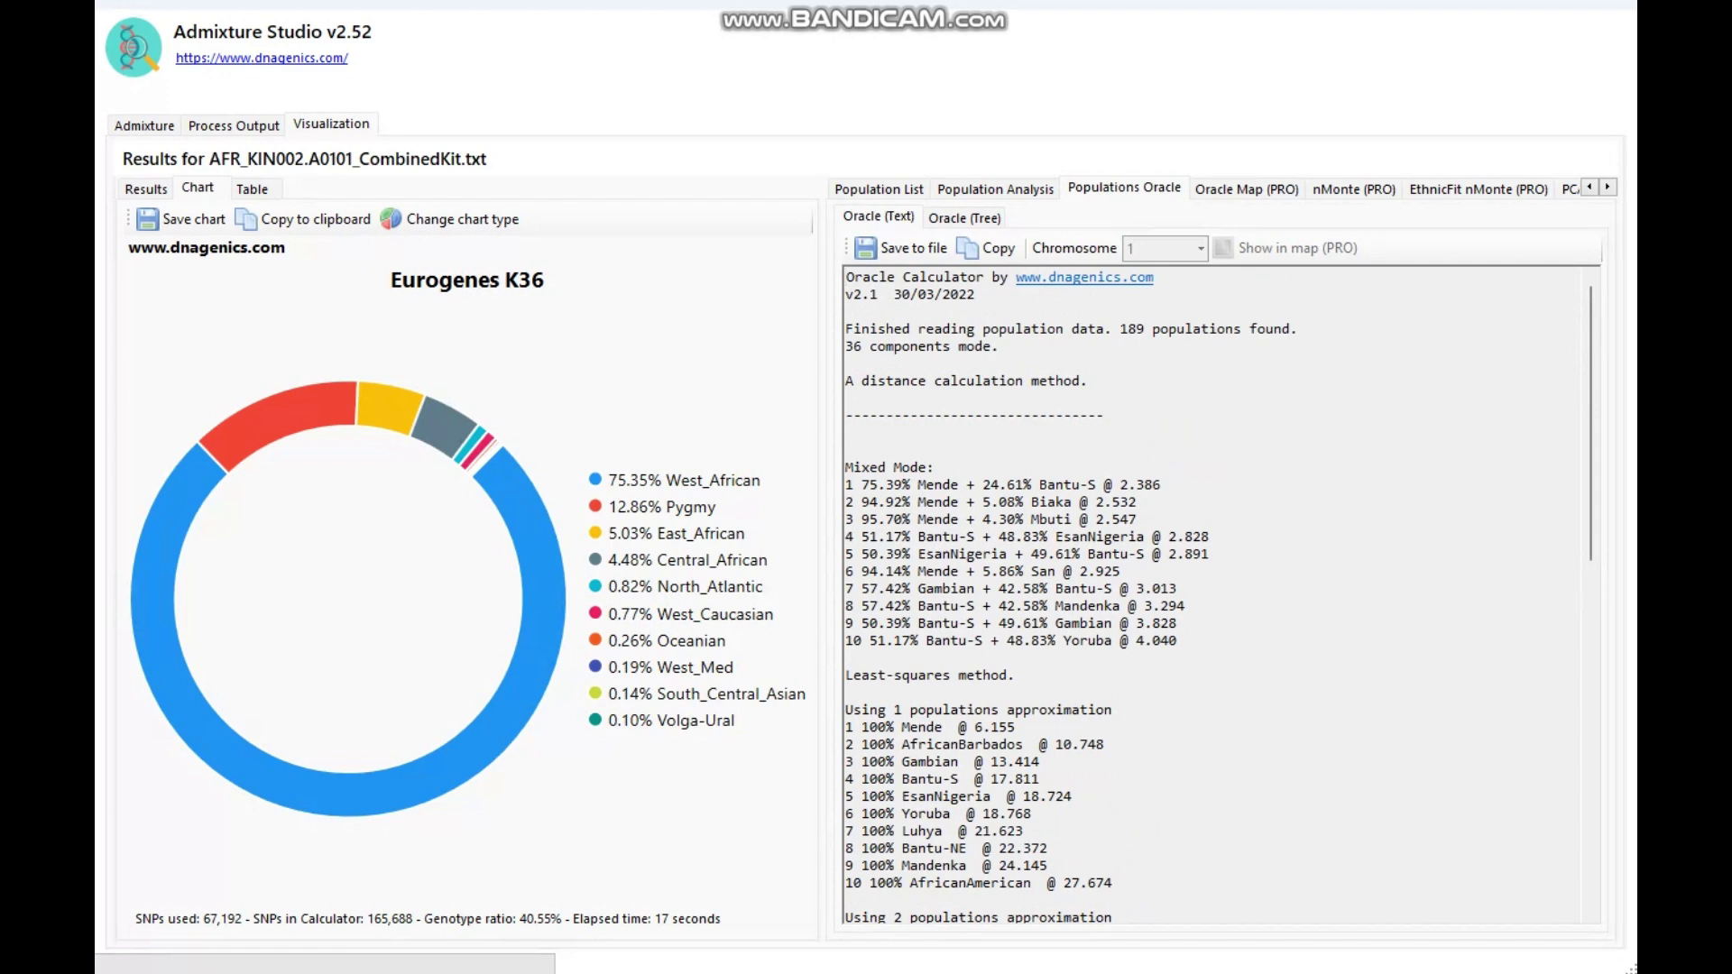
{"action": "scroll", "coordinate": [1218, 595], "scroll_direction": "down", "scroll_amount": 6}
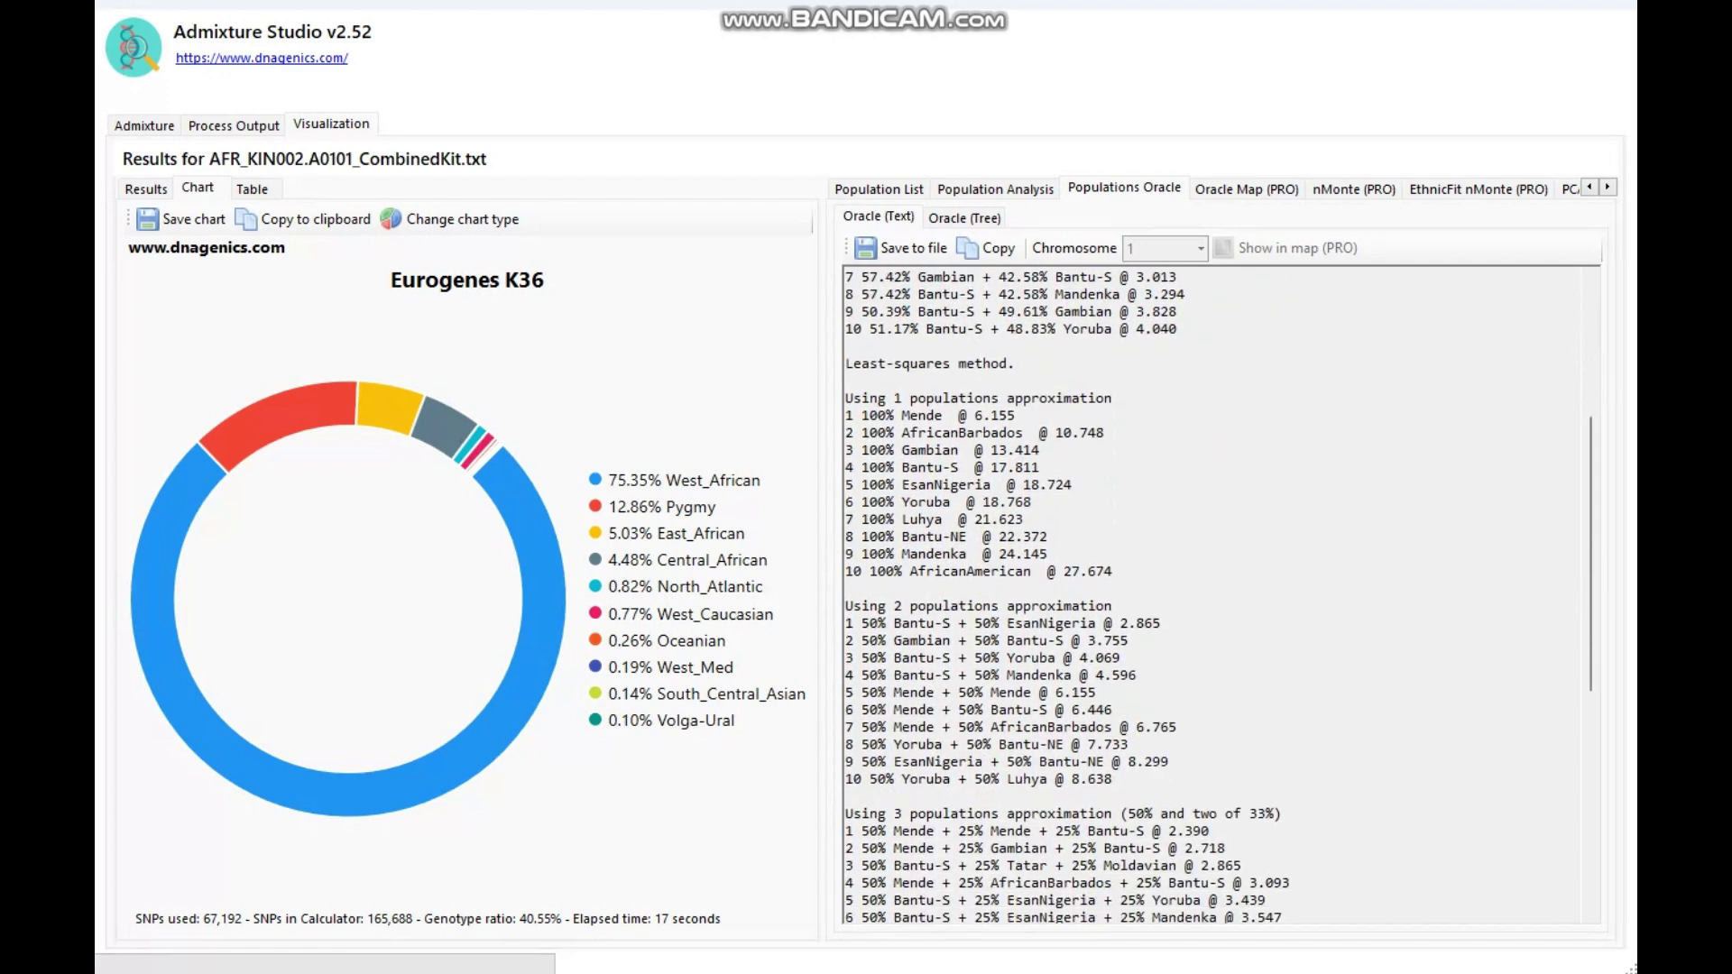
{"action": "scroll", "coordinate": [1218, 595], "scroll_direction": "down", "scroll_amount": 1}
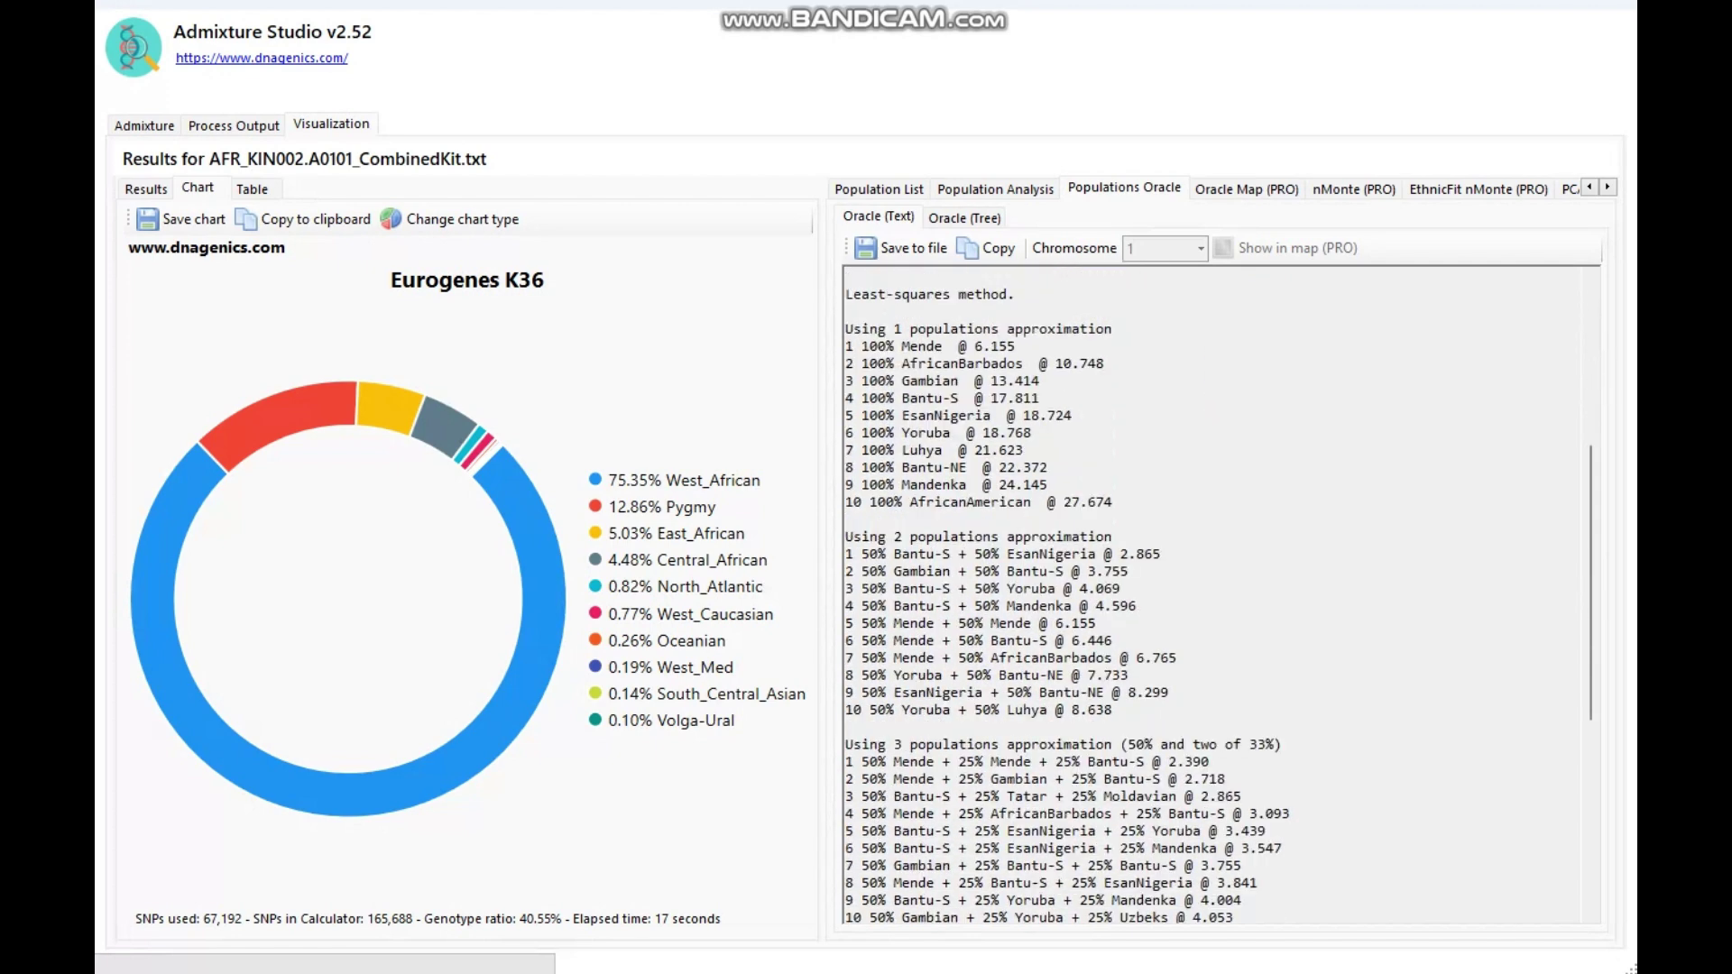
{"action": "scroll", "coordinate": [1219, 595], "scroll_direction": "down", "scroll_amount": 1}
- Highlight the first three entries of the two-population approximation one after another, and clear the highlight
{"action": "left_click_drag", "start_coordinate": [845, 501], "coordinate": [1169, 502]}
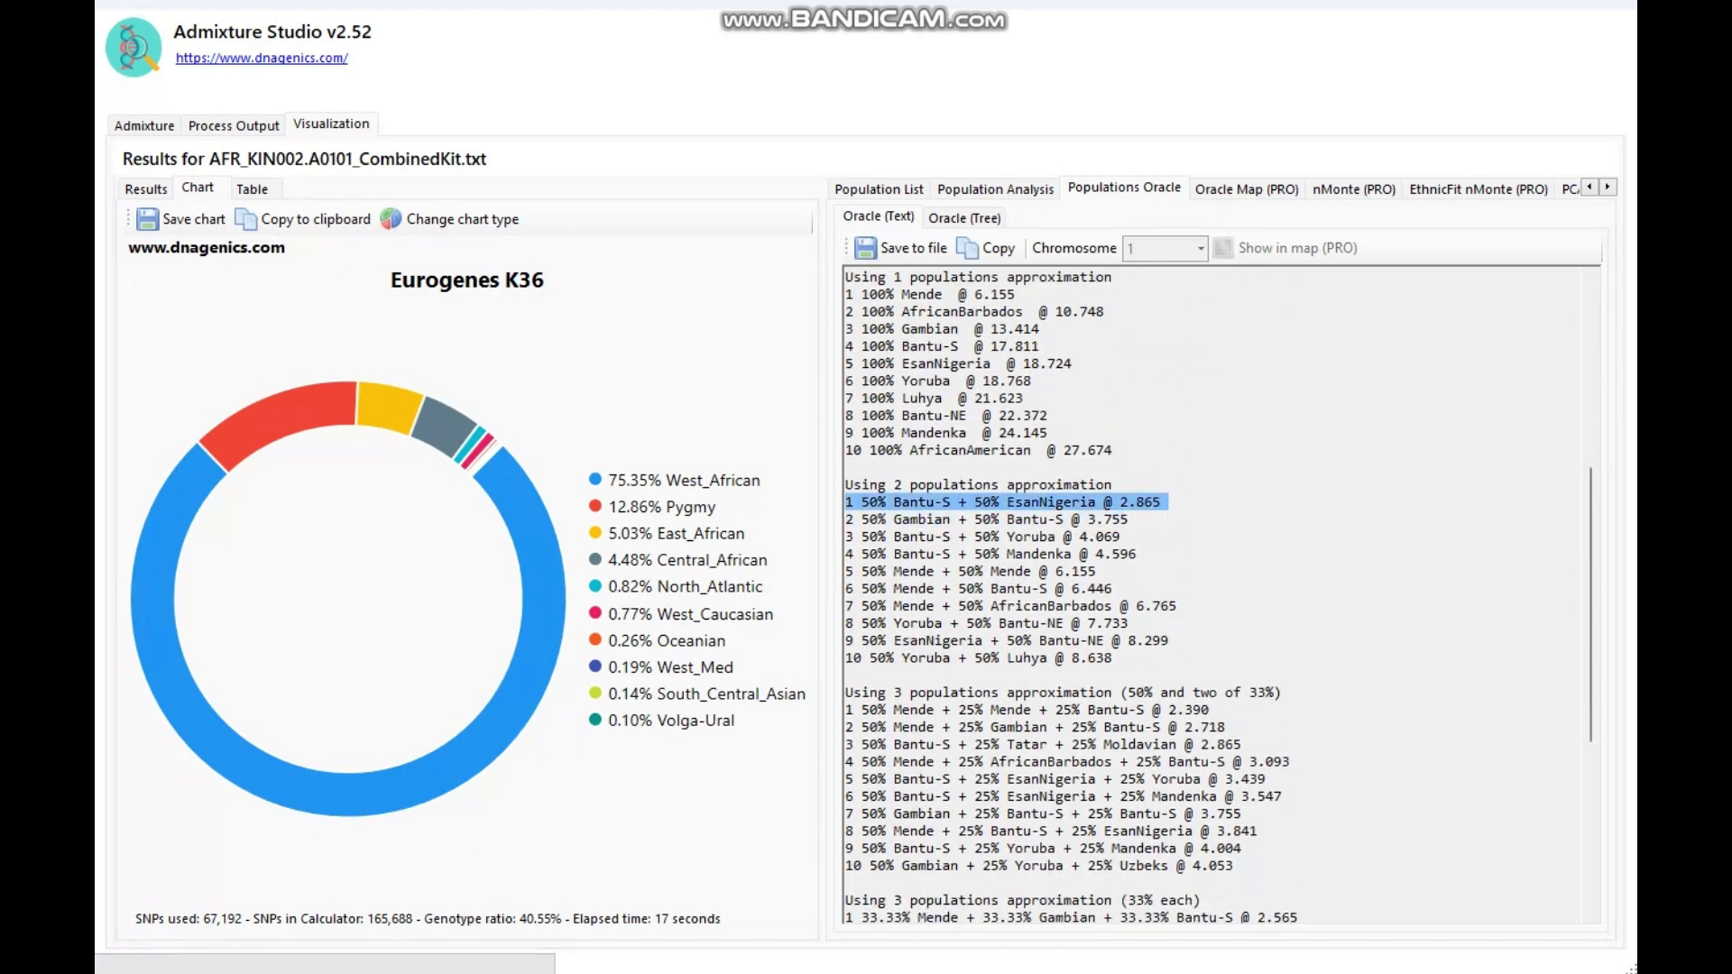
{"action": "left_click_drag", "start_coordinate": [845, 519], "coordinate": [1135, 519]}
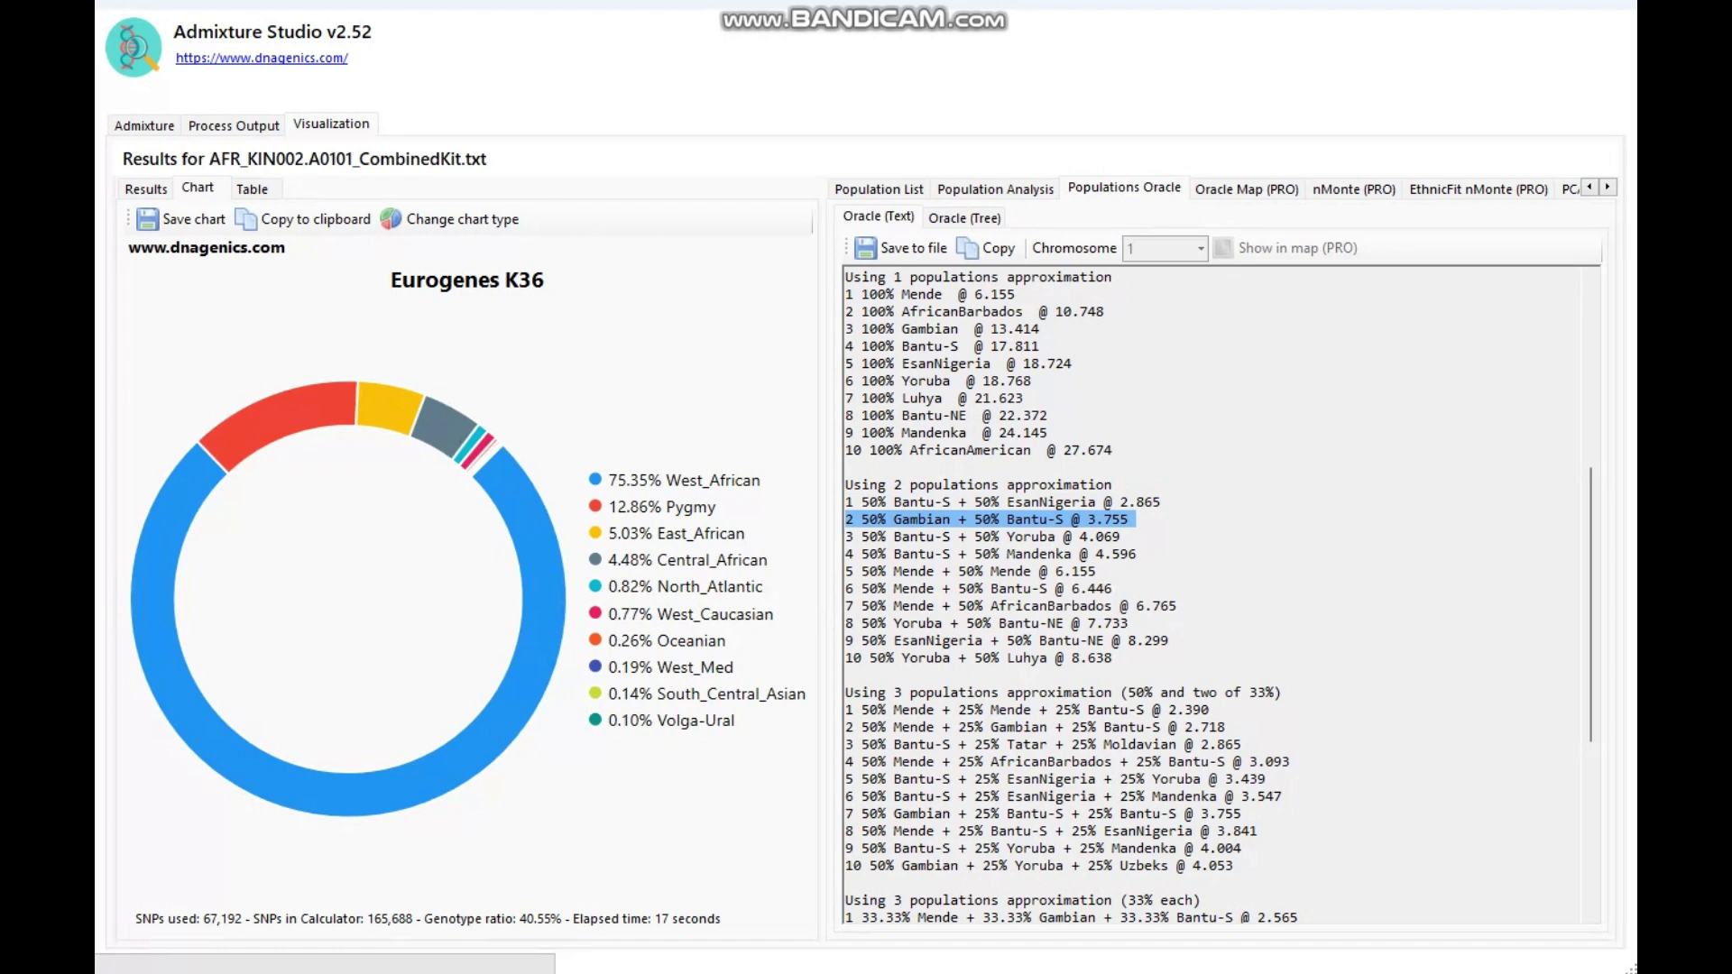
{"action": "left_click_drag", "start_coordinate": [861, 536], "coordinate": [1128, 536]}
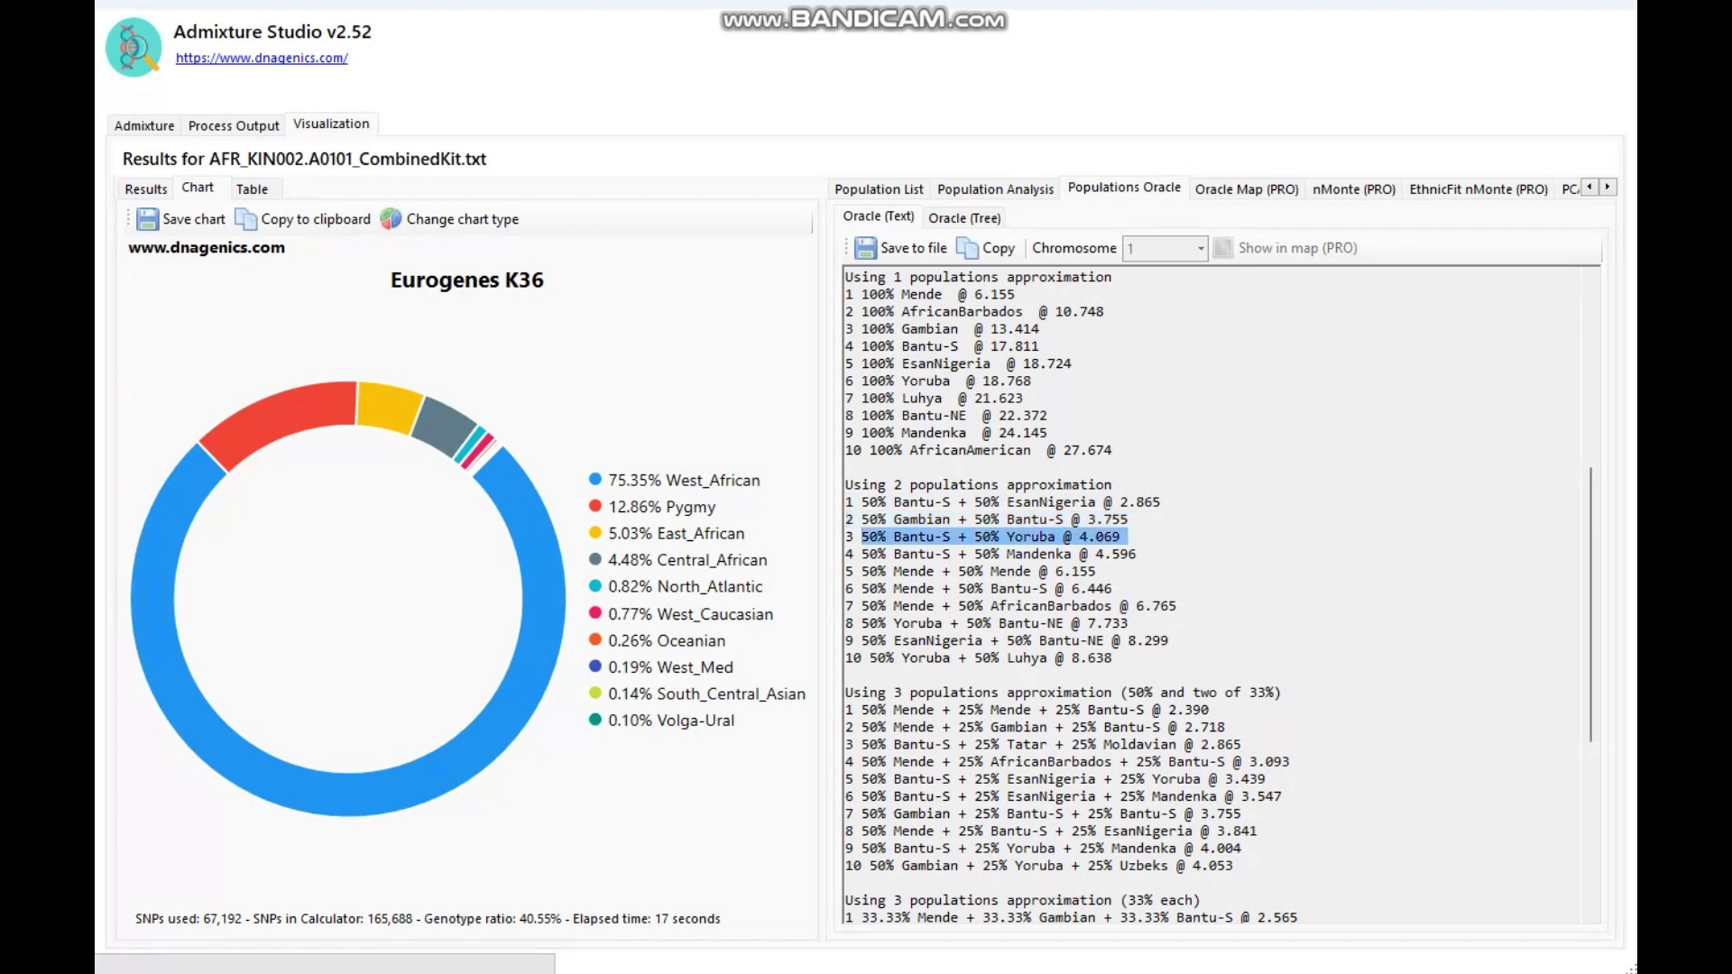
{"action": "left_click", "coordinate": [1124, 536]}
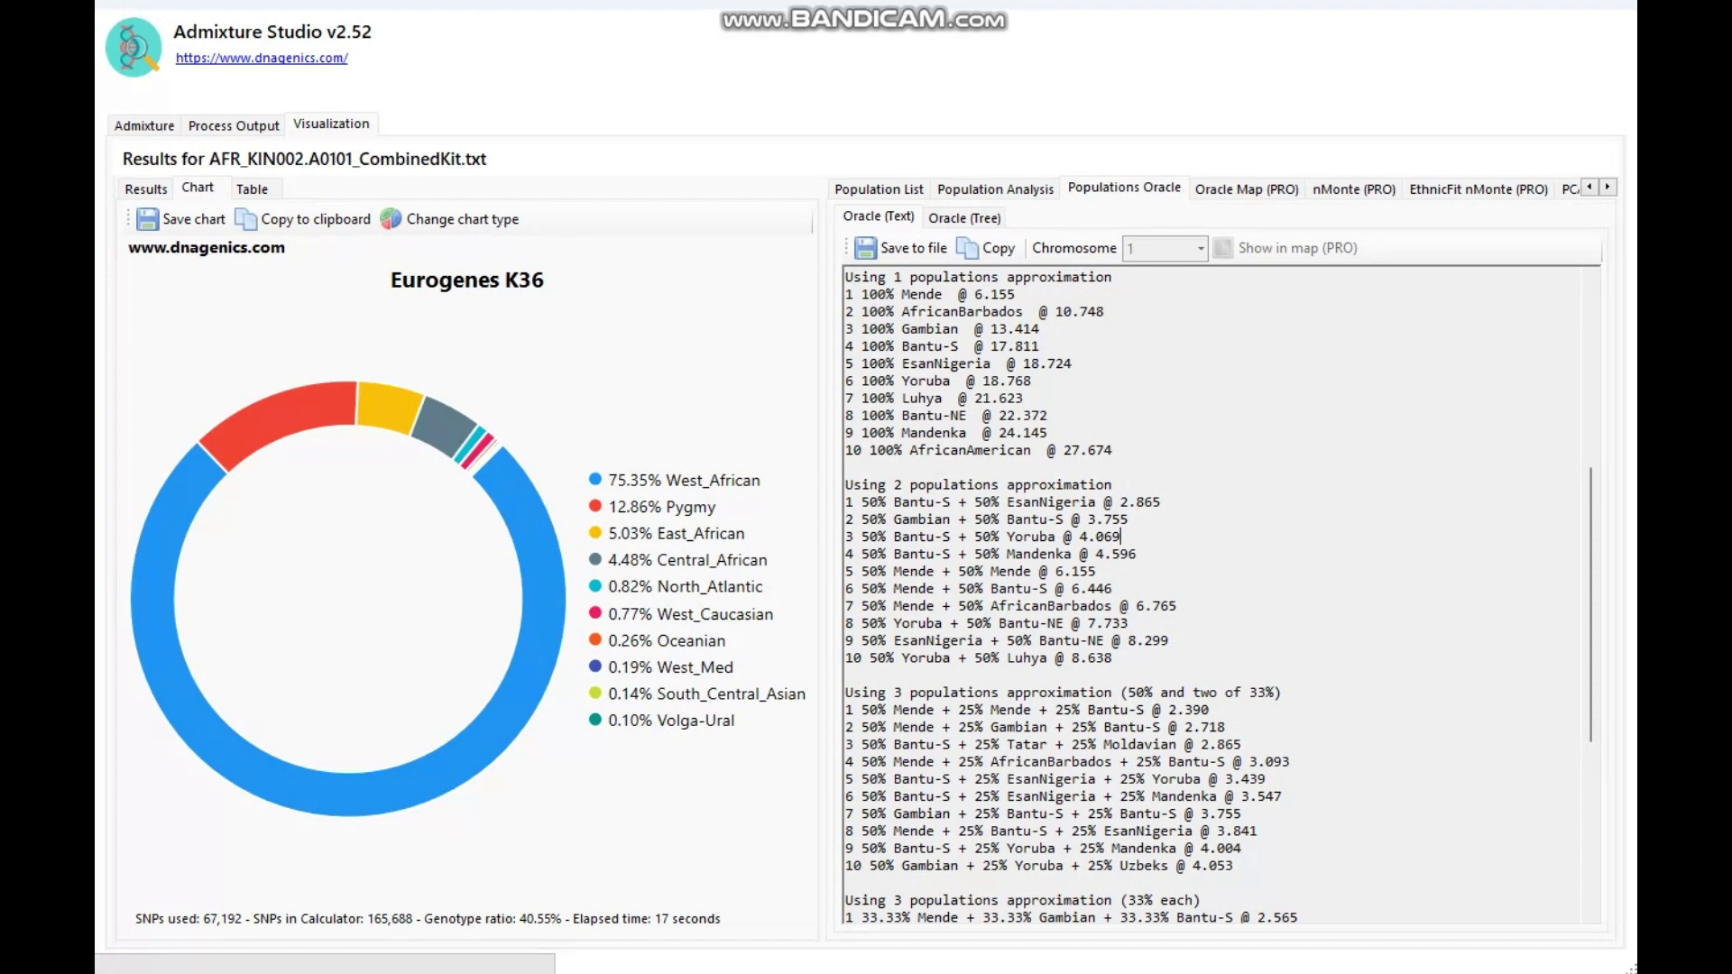
- Highlight the first entry of the four-population approximation, compare it with the other approximation lists, and clear the highlight
{"action": "scroll", "coordinate": [1218, 596], "scroll_direction": "down", "scroll_amount": 7}
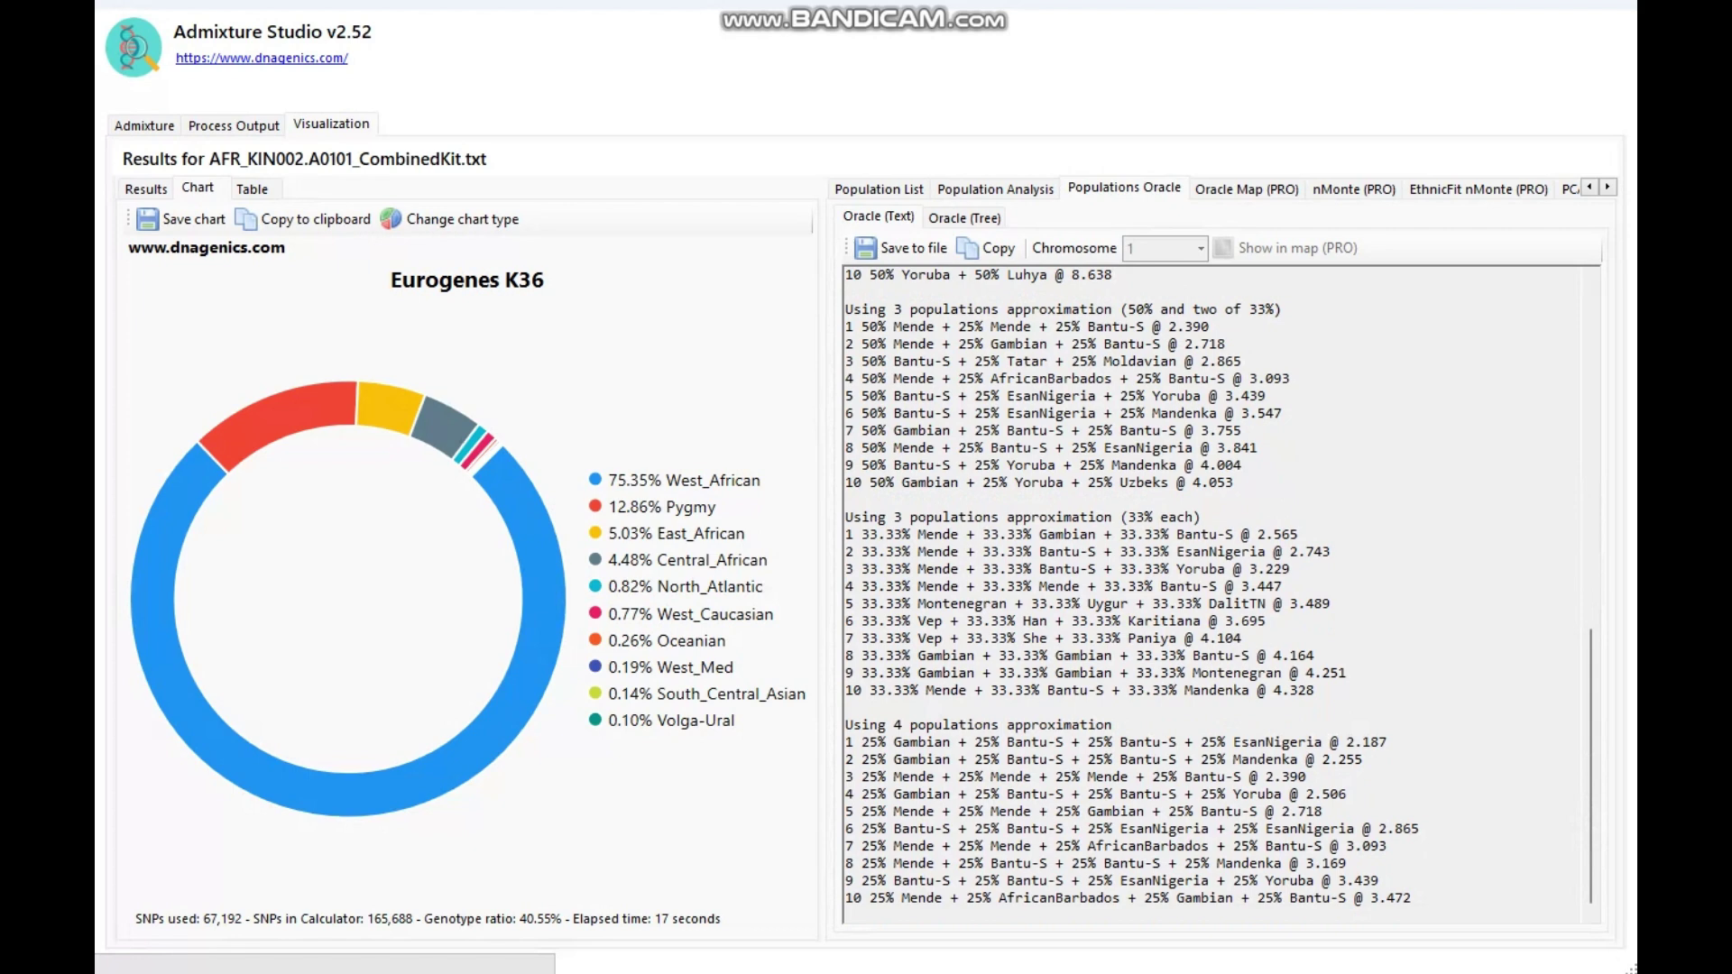
{"action": "left_click_drag", "start_coordinate": [847, 742], "coordinate": [1395, 742]}
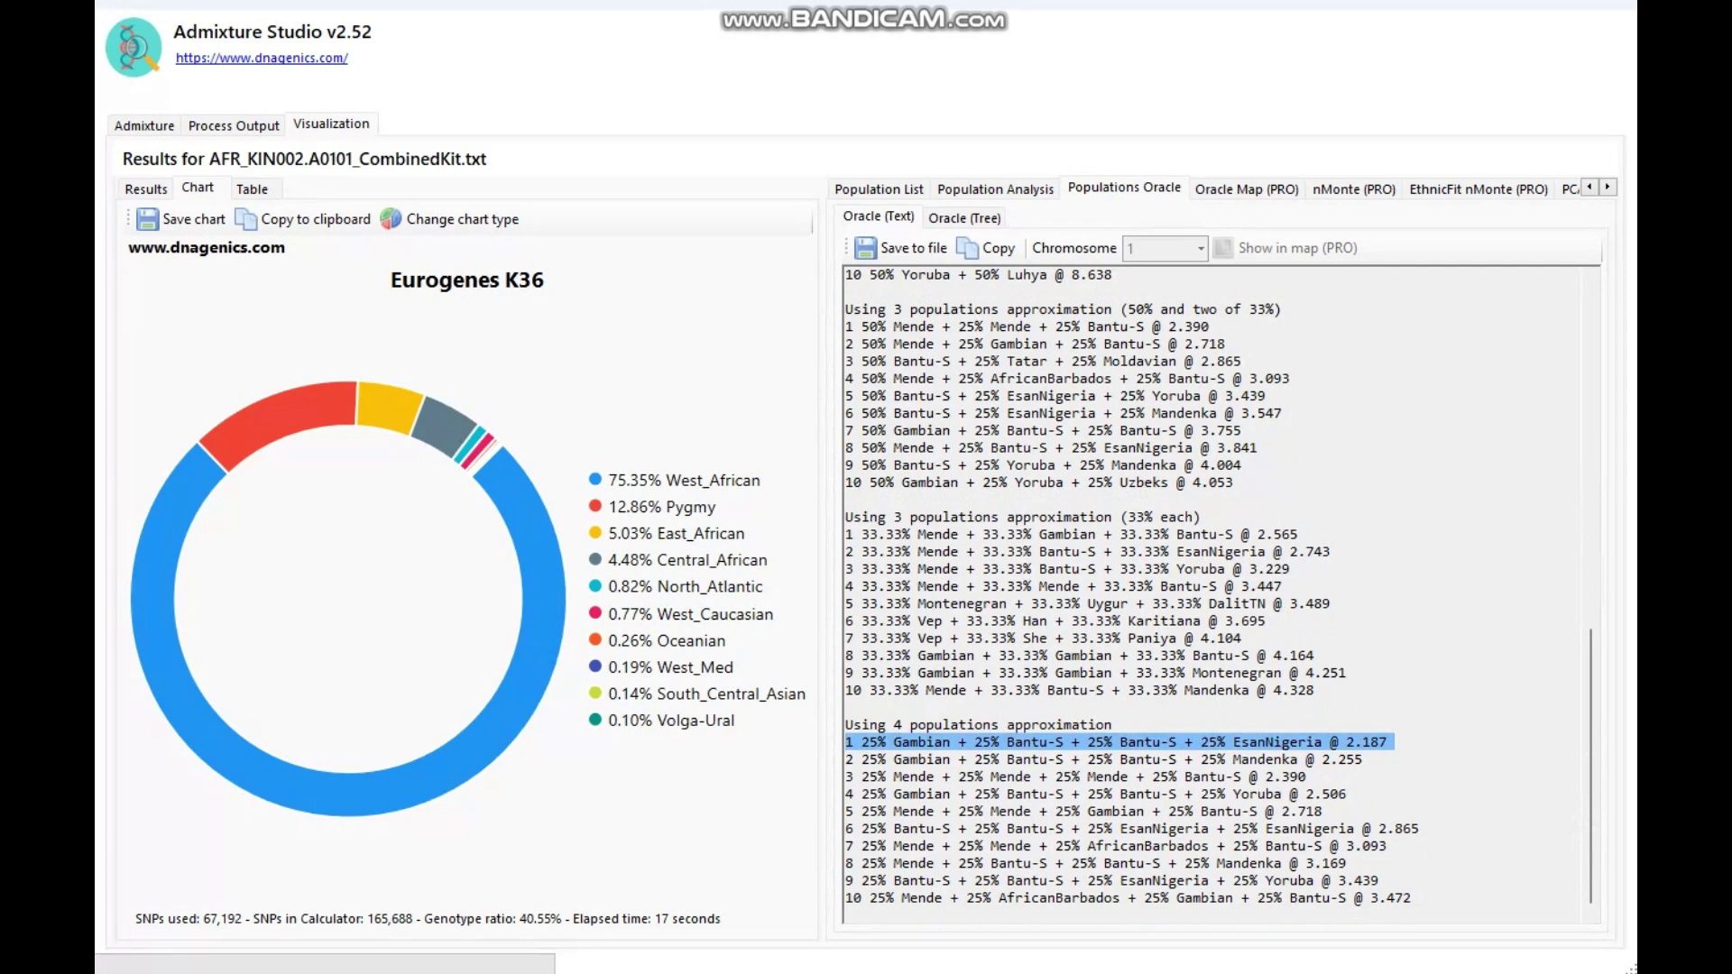
{"action": "scroll", "coordinate": [1218, 595], "scroll_direction": "up", "scroll_amount": 11}
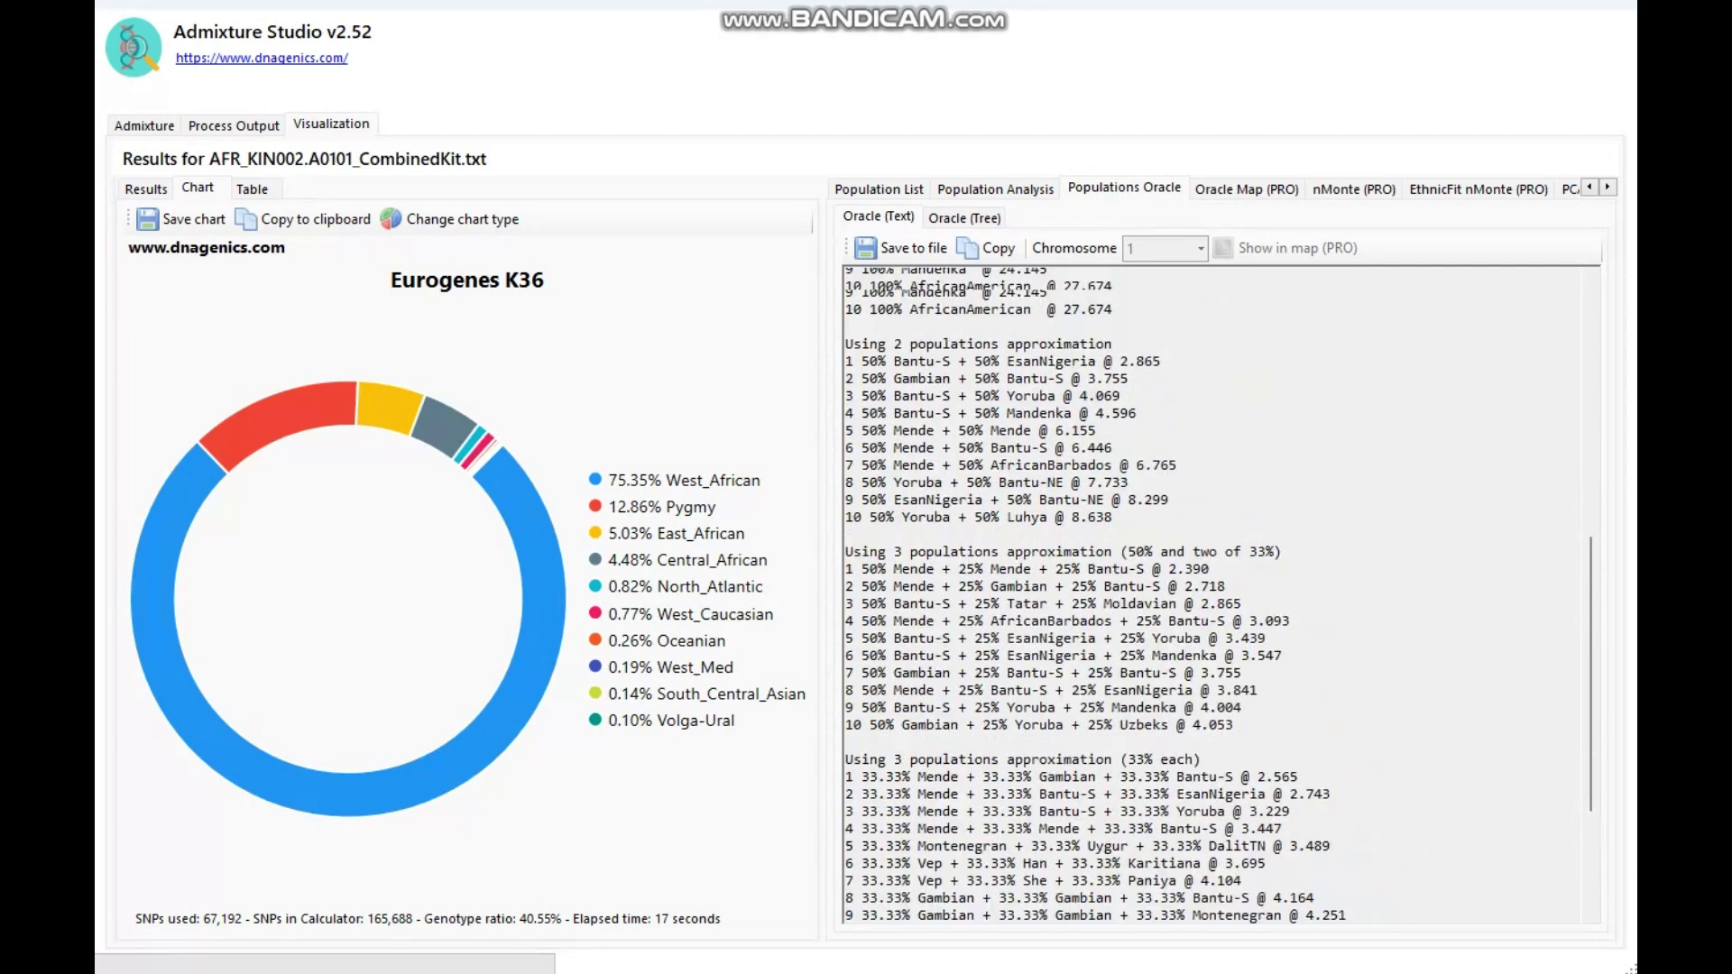
{"action": "scroll", "coordinate": [1218, 595], "scroll_direction": "down", "scroll_amount": 11}
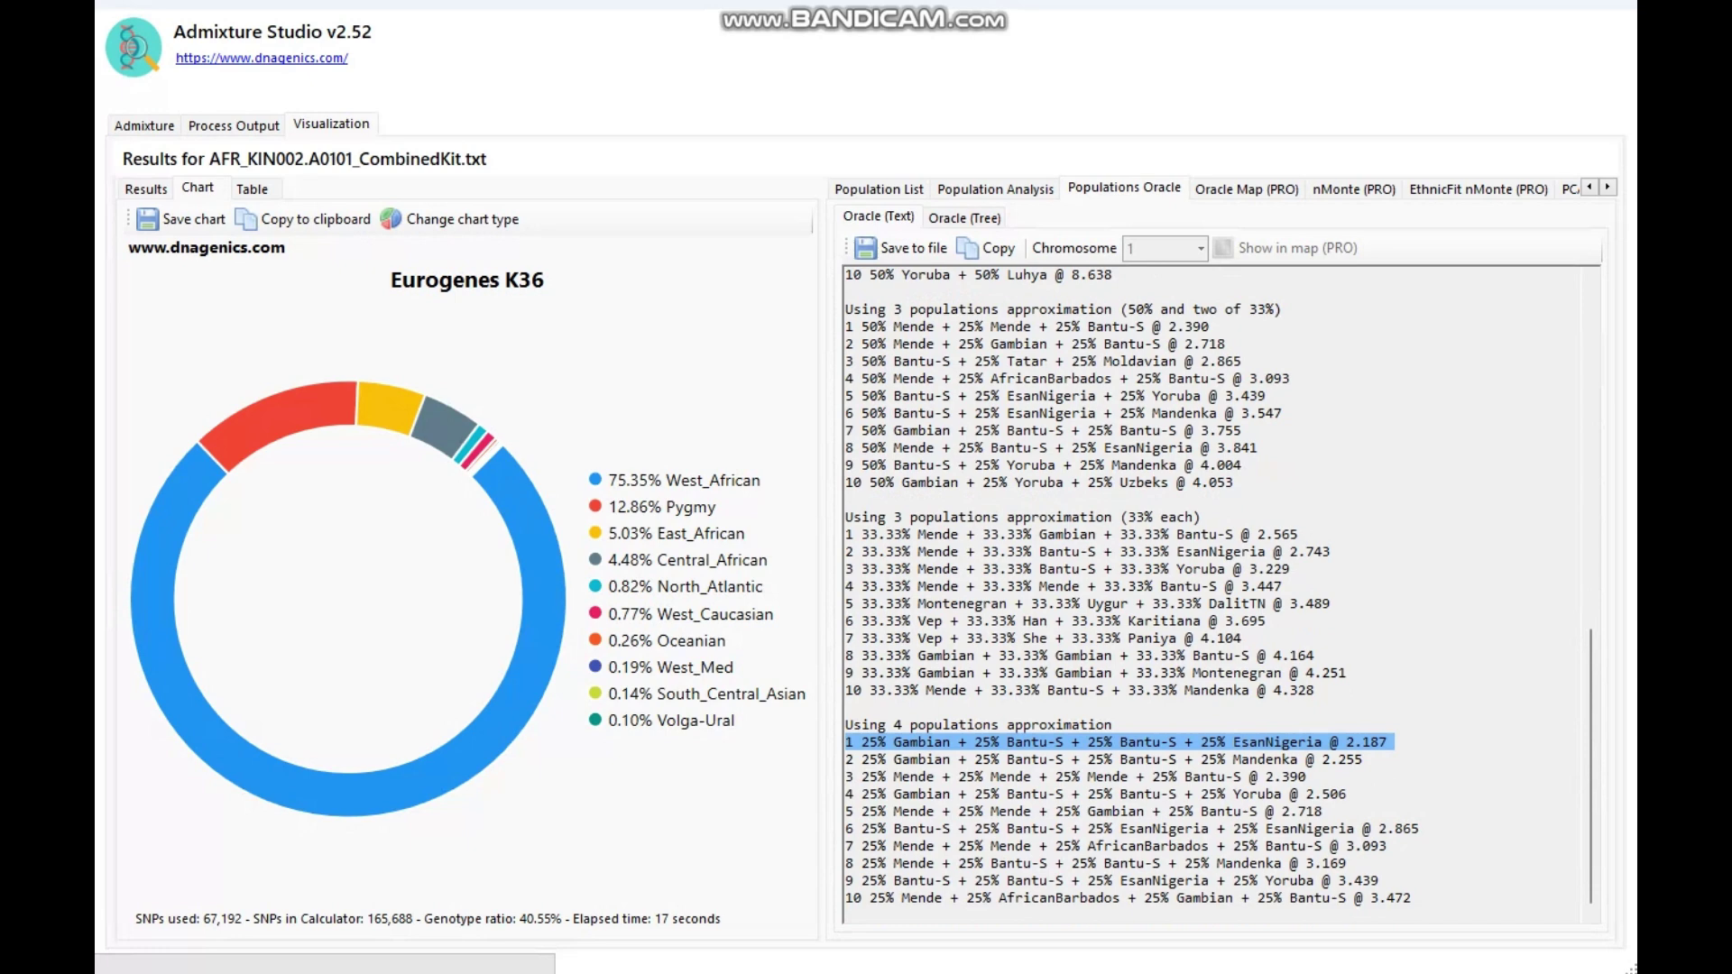
{"action": "left_click", "coordinate": [1056, 725]}
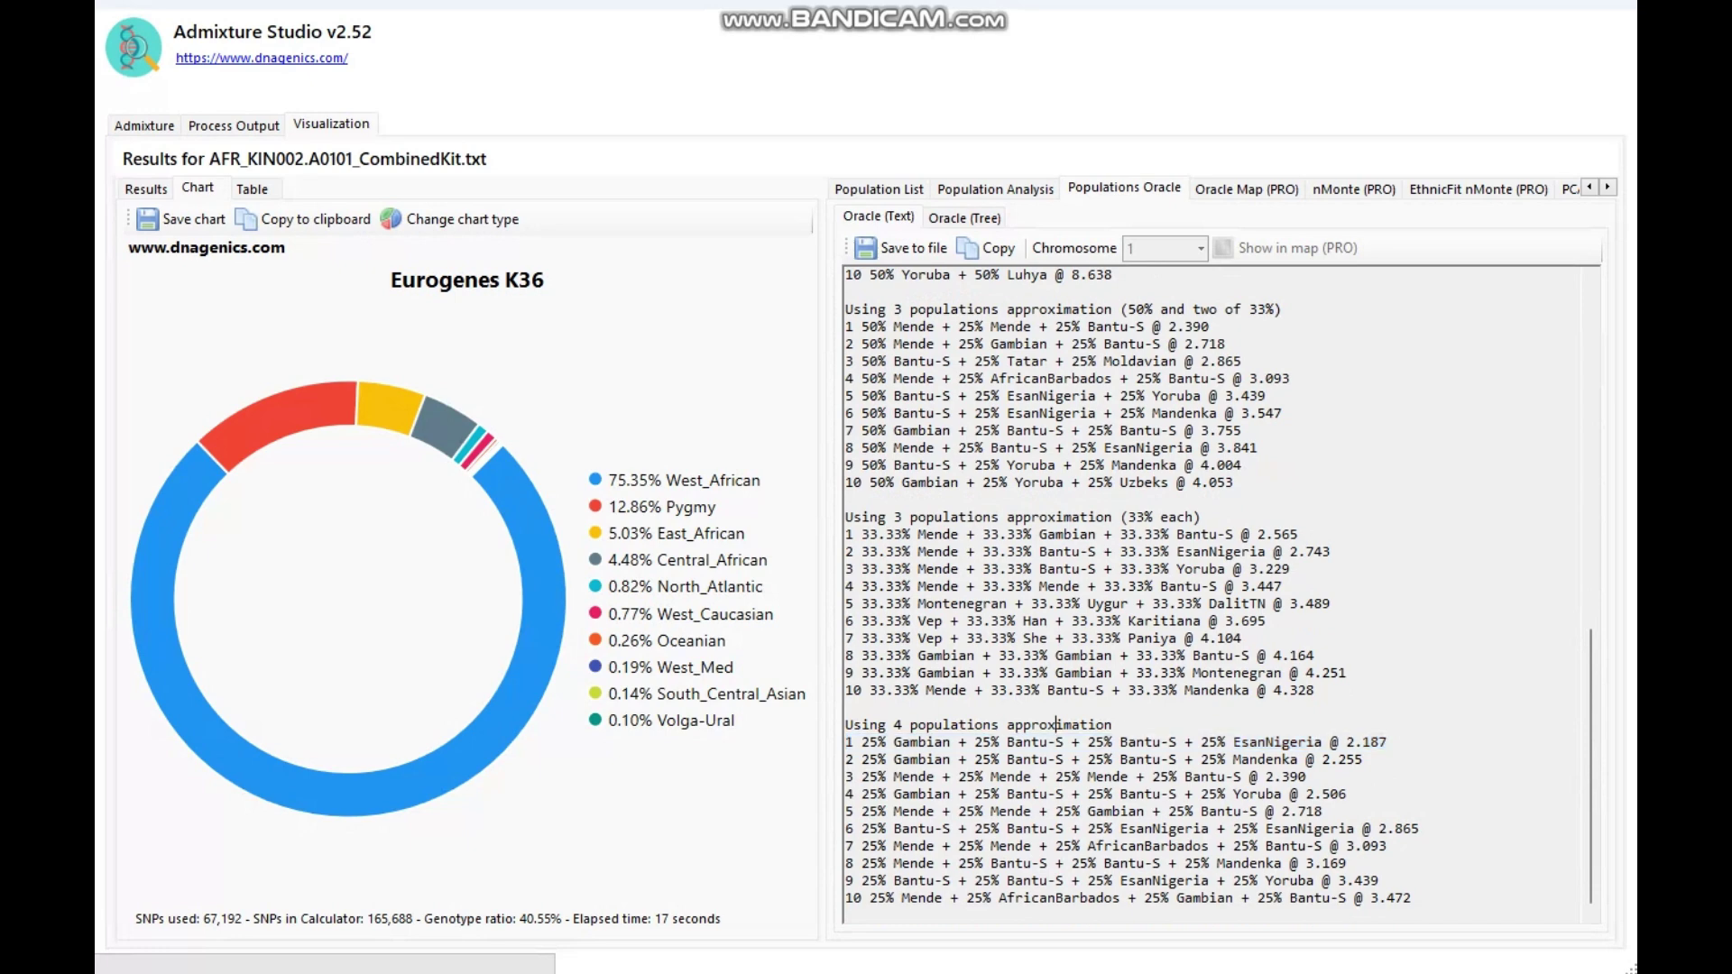
- Highlight the Gambian and Bantu-S components and the EsanNigeria component of the first four-population entry, and clear the highlight
{"action": "left_click_drag", "start_coordinate": [879, 742], "coordinate": [1183, 742]}
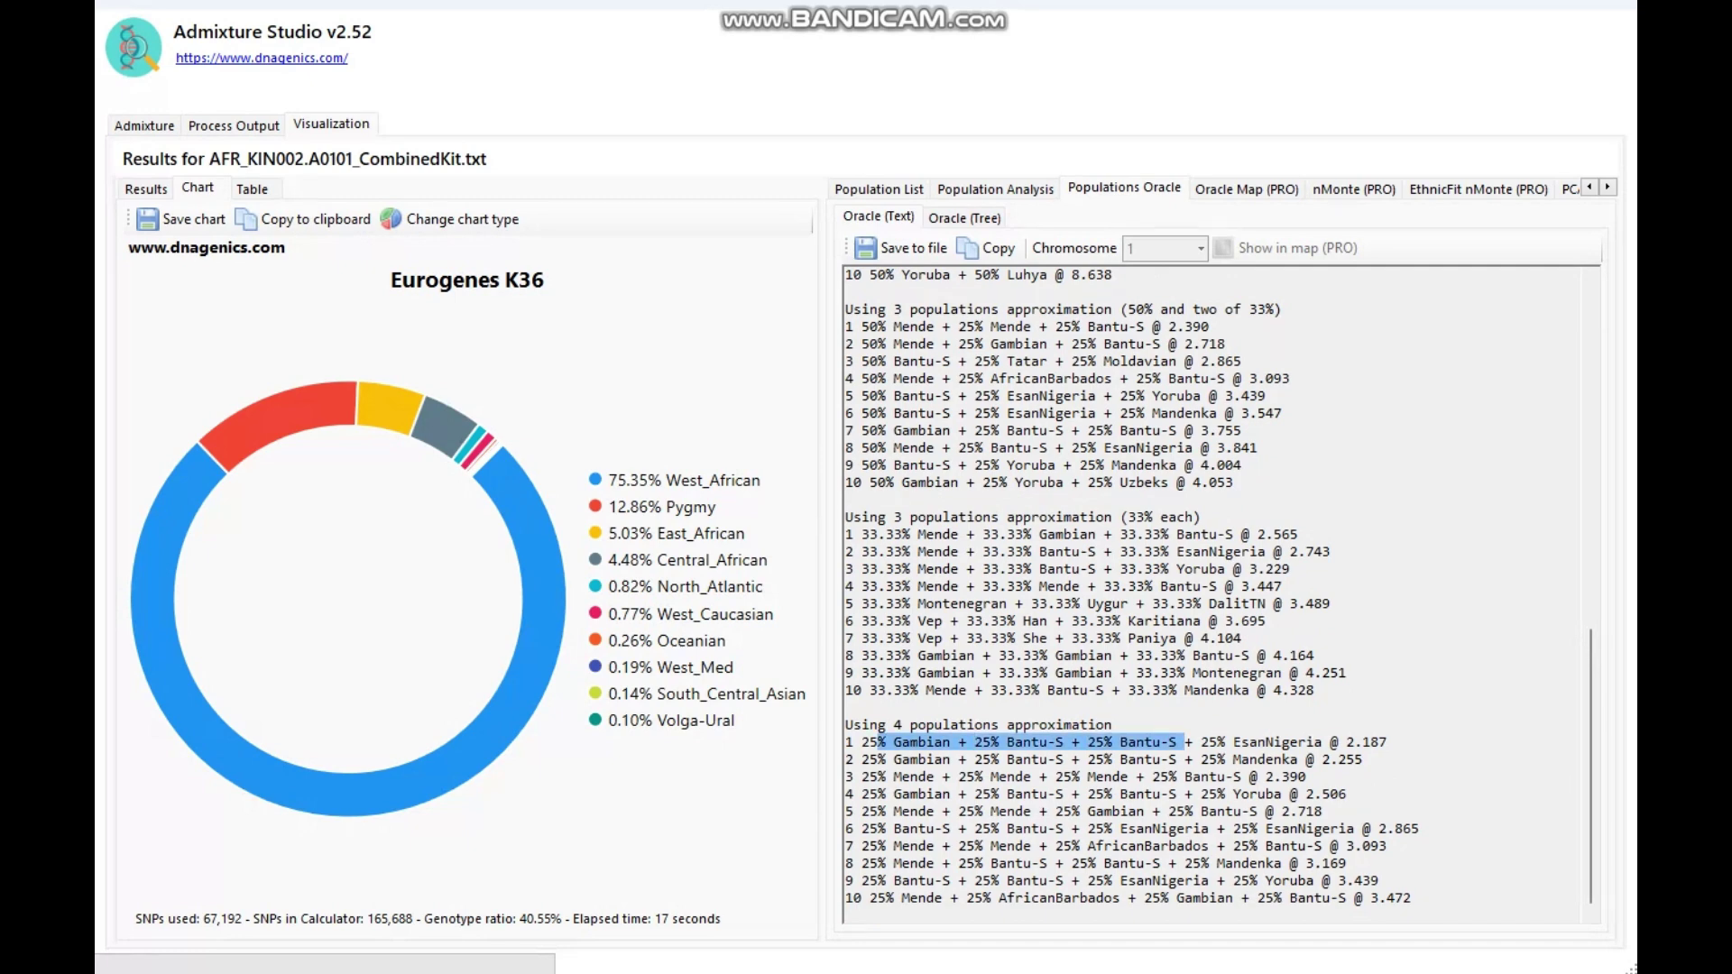
{"action": "left_click_drag", "start_coordinate": [1201, 742], "coordinate": [1329, 742]}
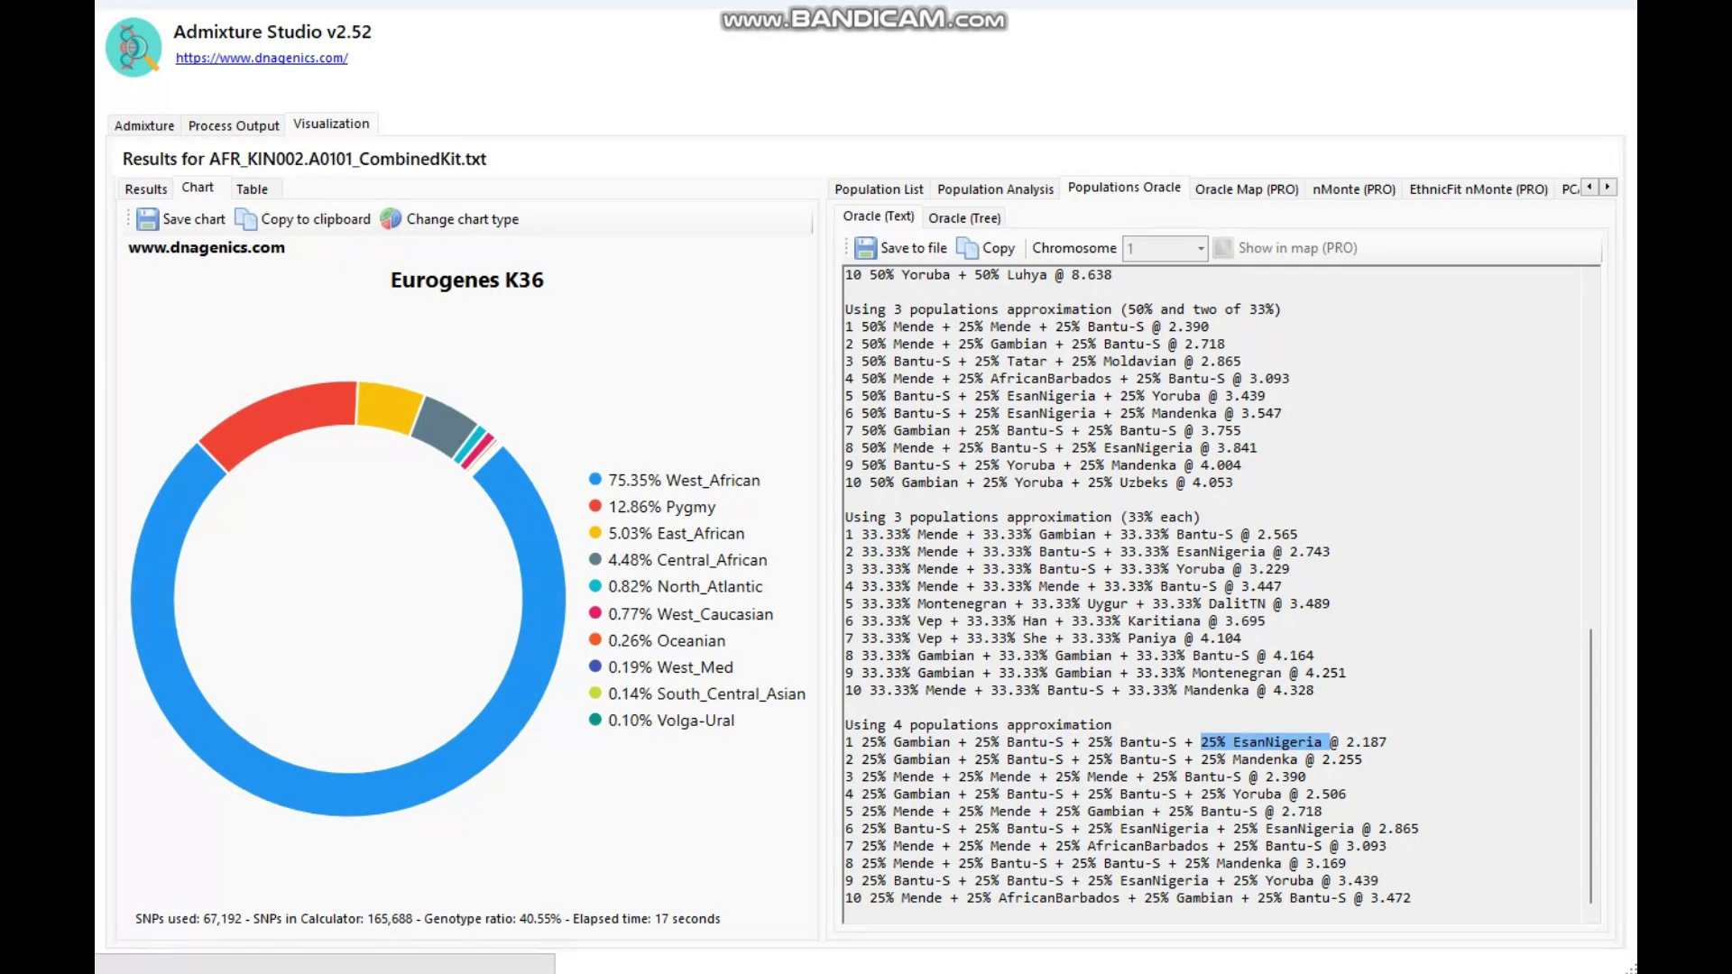
{"action": "left_click_drag", "start_coordinate": [878, 742], "coordinate": [973, 741]}
{"action": "left_click_drag", "start_coordinate": [1218, 741], "coordinate": [1322, 742]}
{"action": "left_click", "coordinate": [1273, 759]}
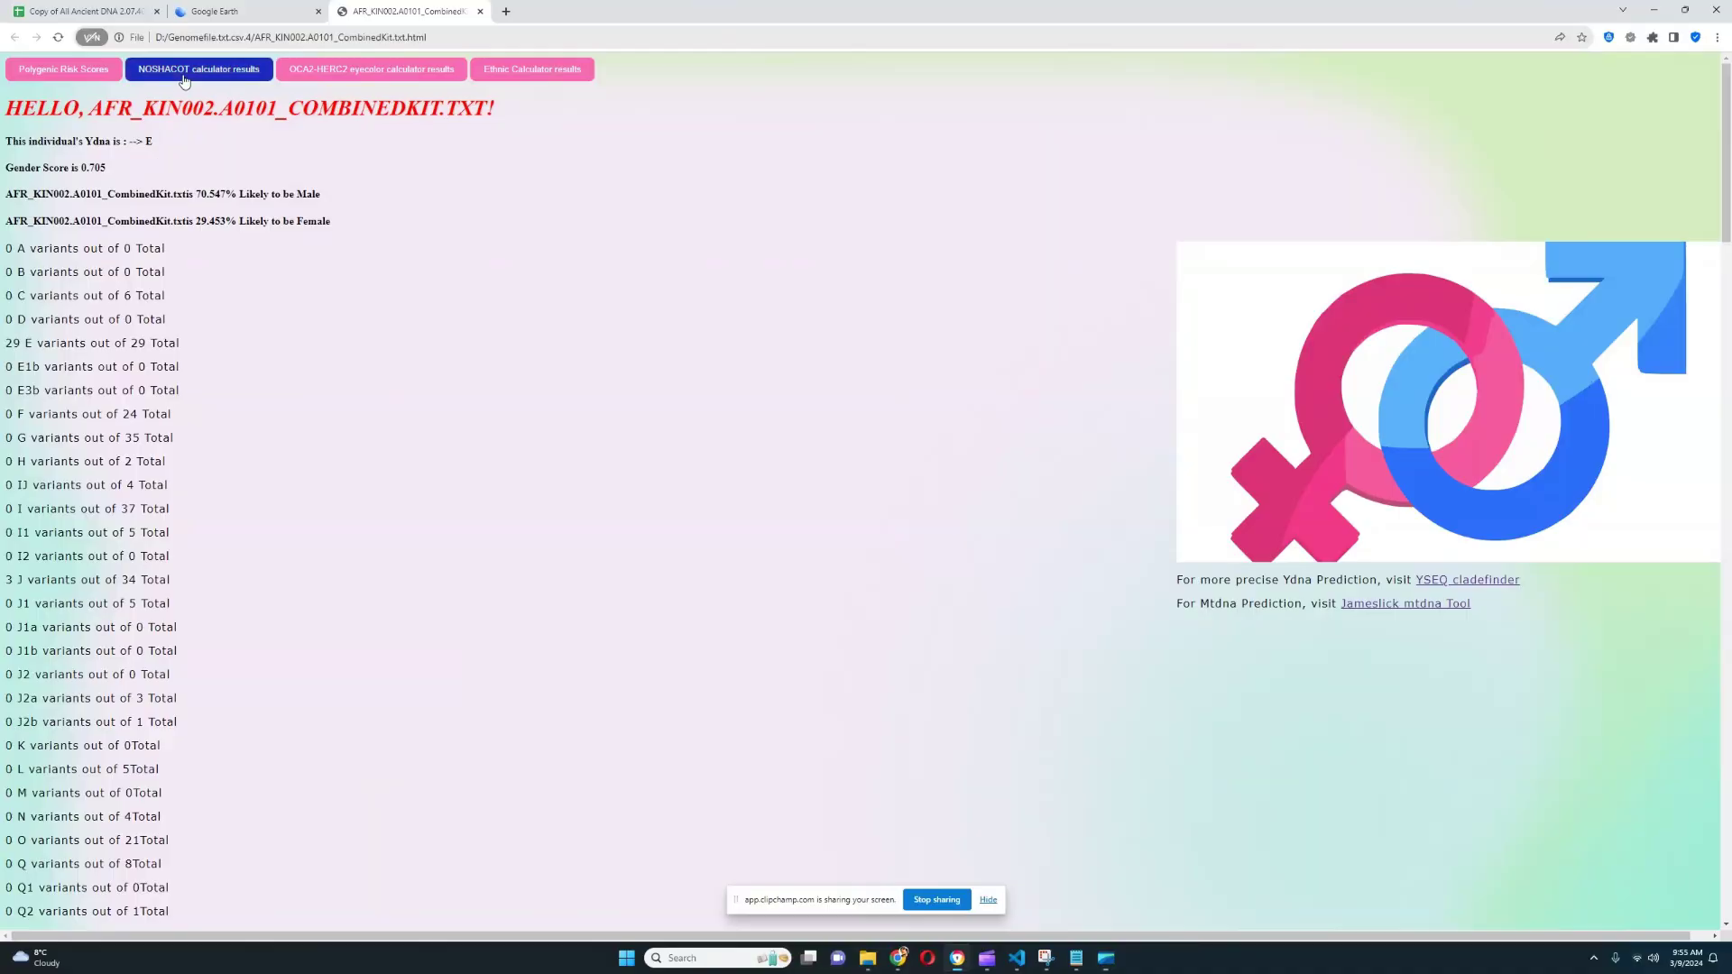
- Open the NOSHACOT calculator results from the HTML report, reposition and enlarge their window, and briefly highlight the closest phenotype match
{"action": "left_click", "coordinate": [184, 80]}
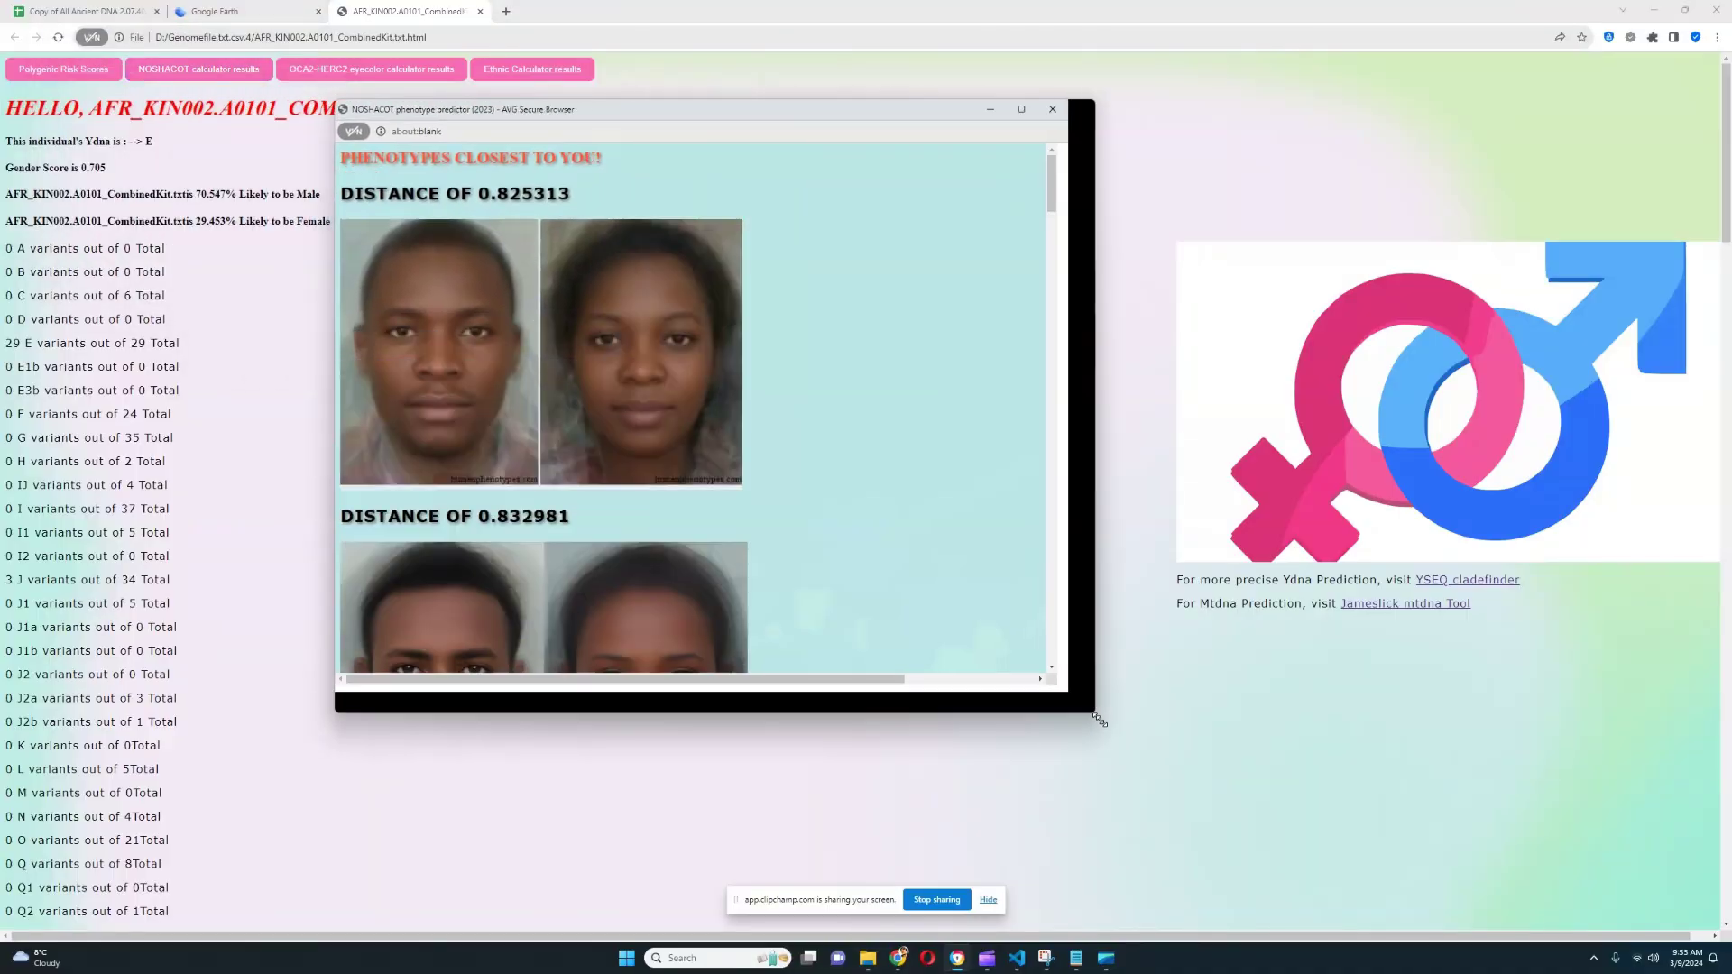
{"action": "left_click_drag", "start_coordinate": [607, 108], "coordinate": [613, 29]}
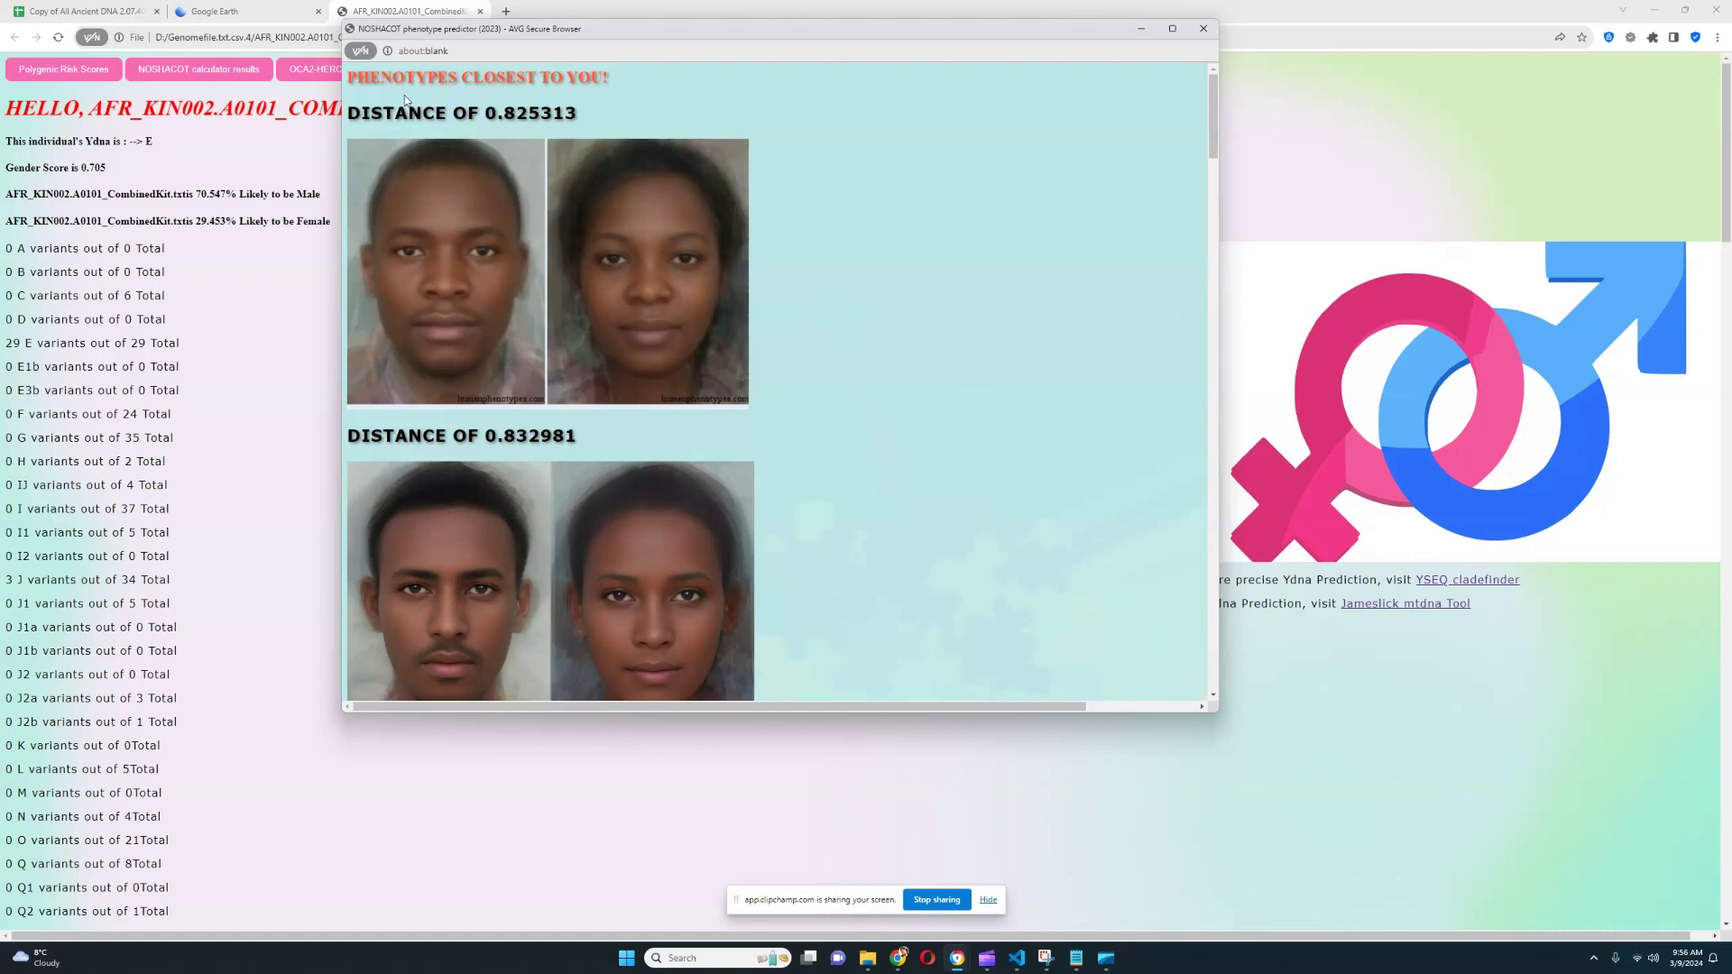
{"action": "left_click_drag", "start_coordinate": [350, 117], "coordinate": [618, 207]}
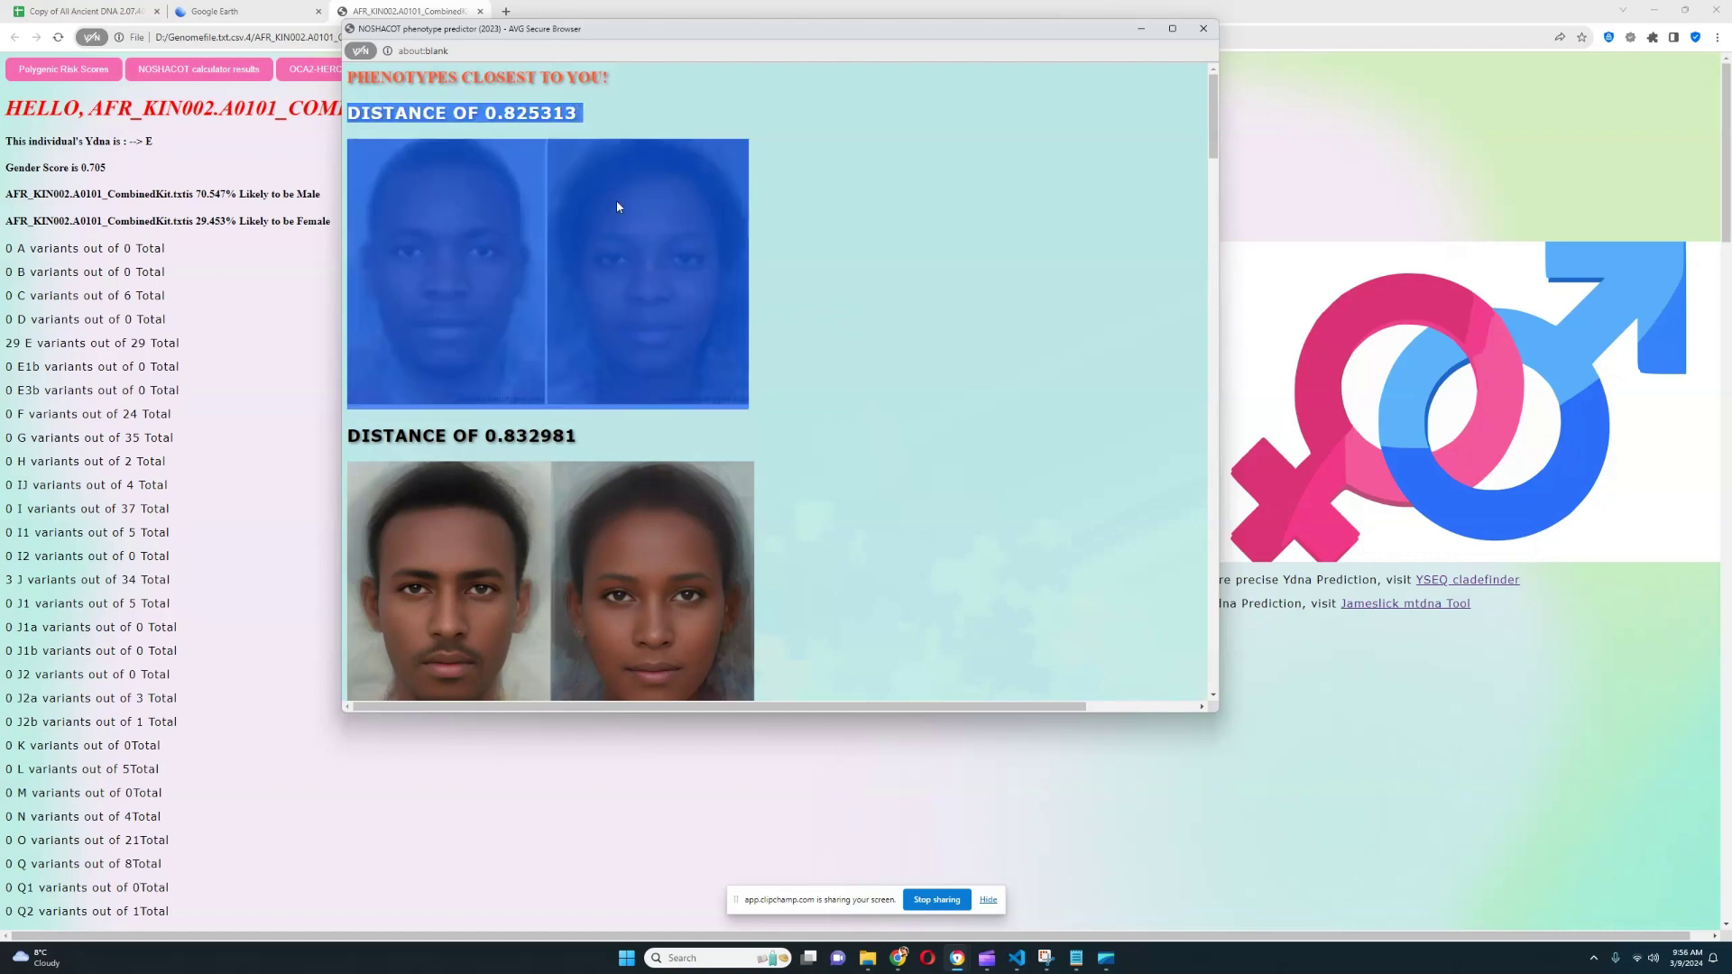
{"action": "left_click", "coordinate": [800, 307]}
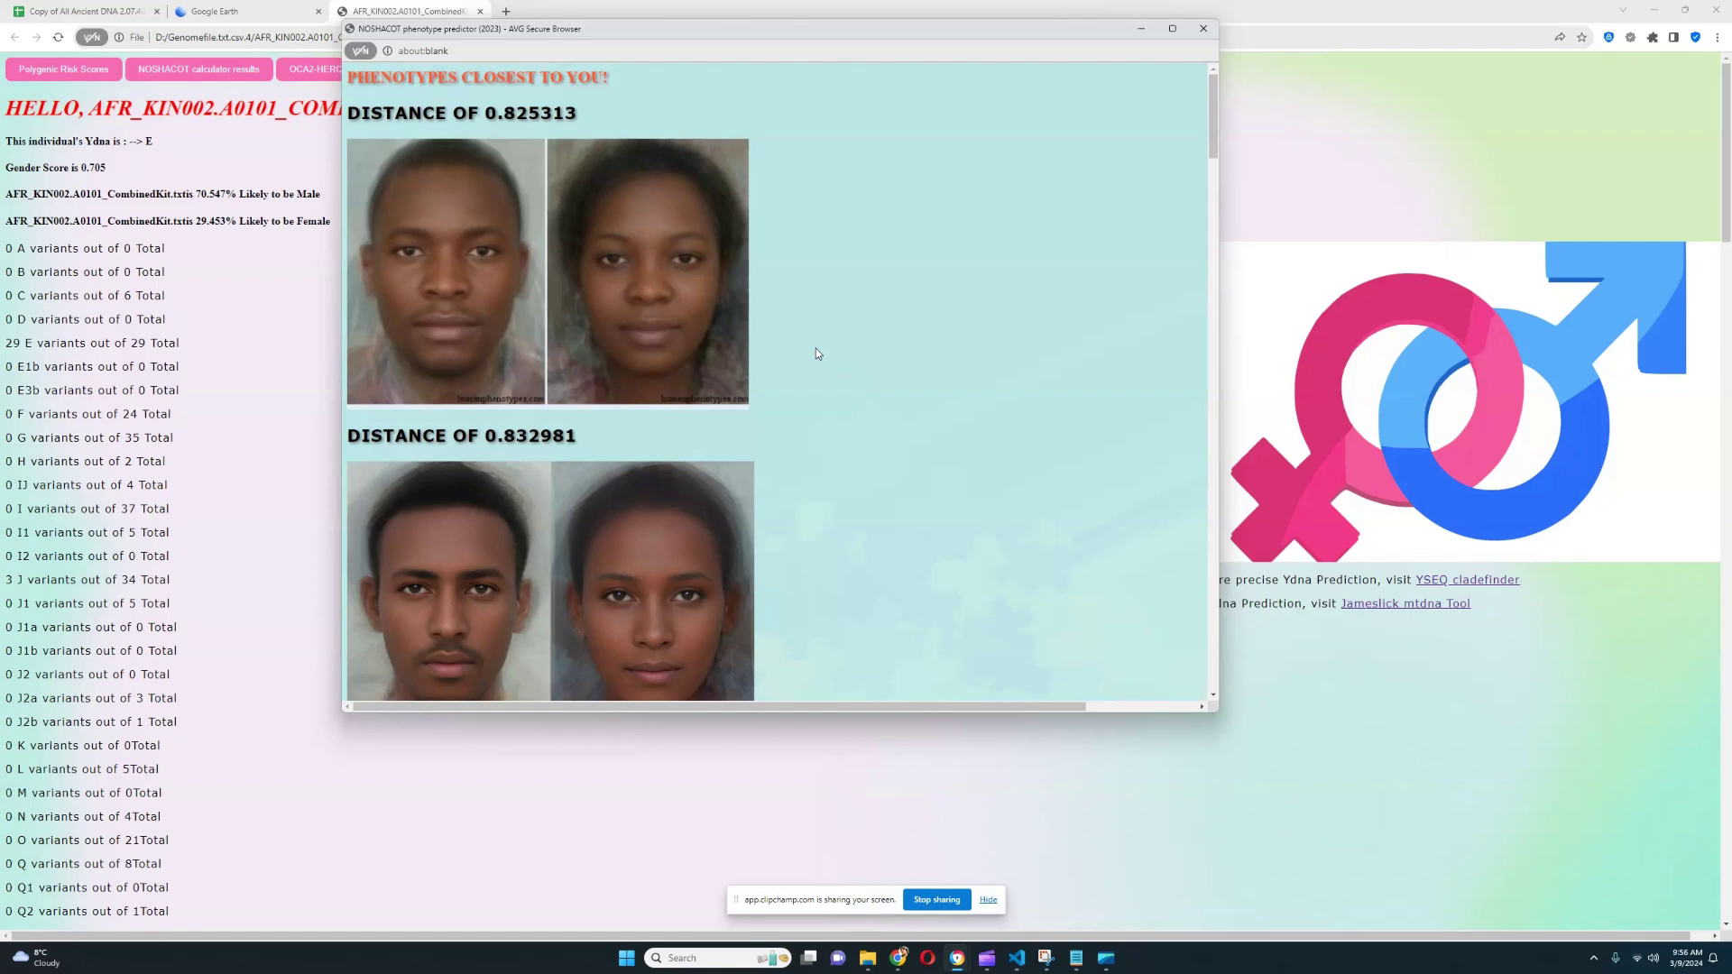
- Highlight the second and third closest phenotype matches one after another, clearing the highlight each time
{"action": "scroll", "coordinate": [816, 349], "scroll_direction": "down", "scroll_amount": 3}
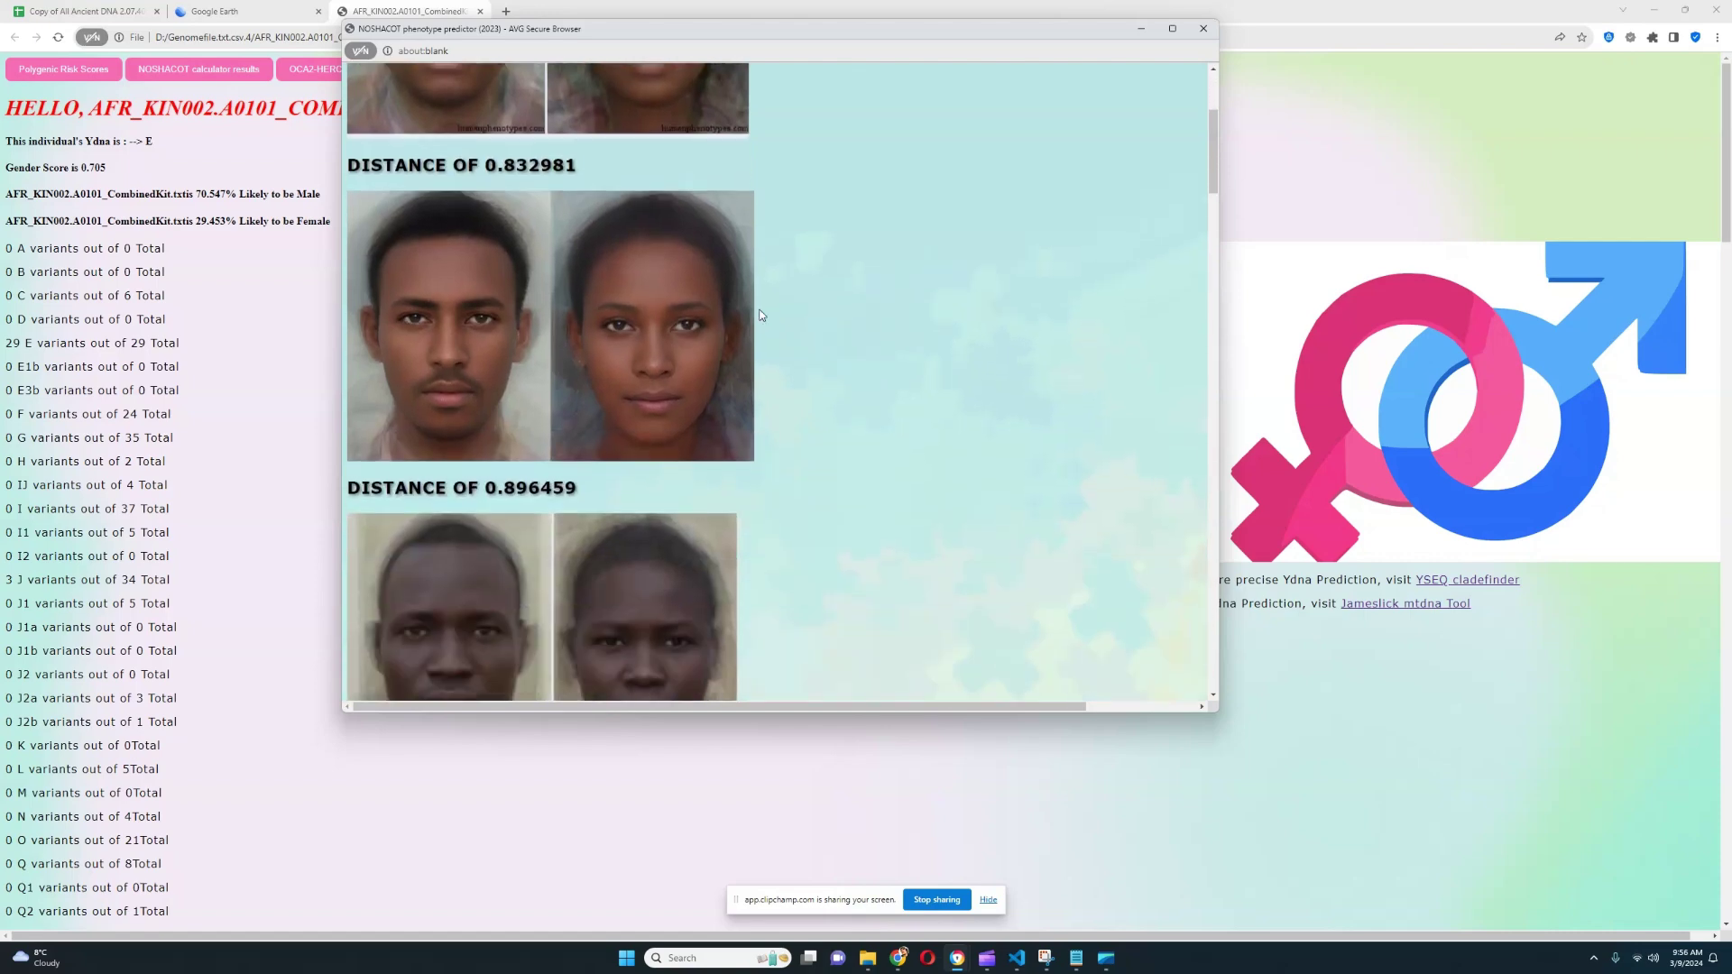
{"action": "left_click_drag", "start_coordinate": [356, 163], "coordinate": [652, 285]}
{"action": "left_click", "coordinate": [773, 367]}
{"action": "scroll", "coordinate": [668, 316], "scroll_direction": "down", "scroll_amount": 2}
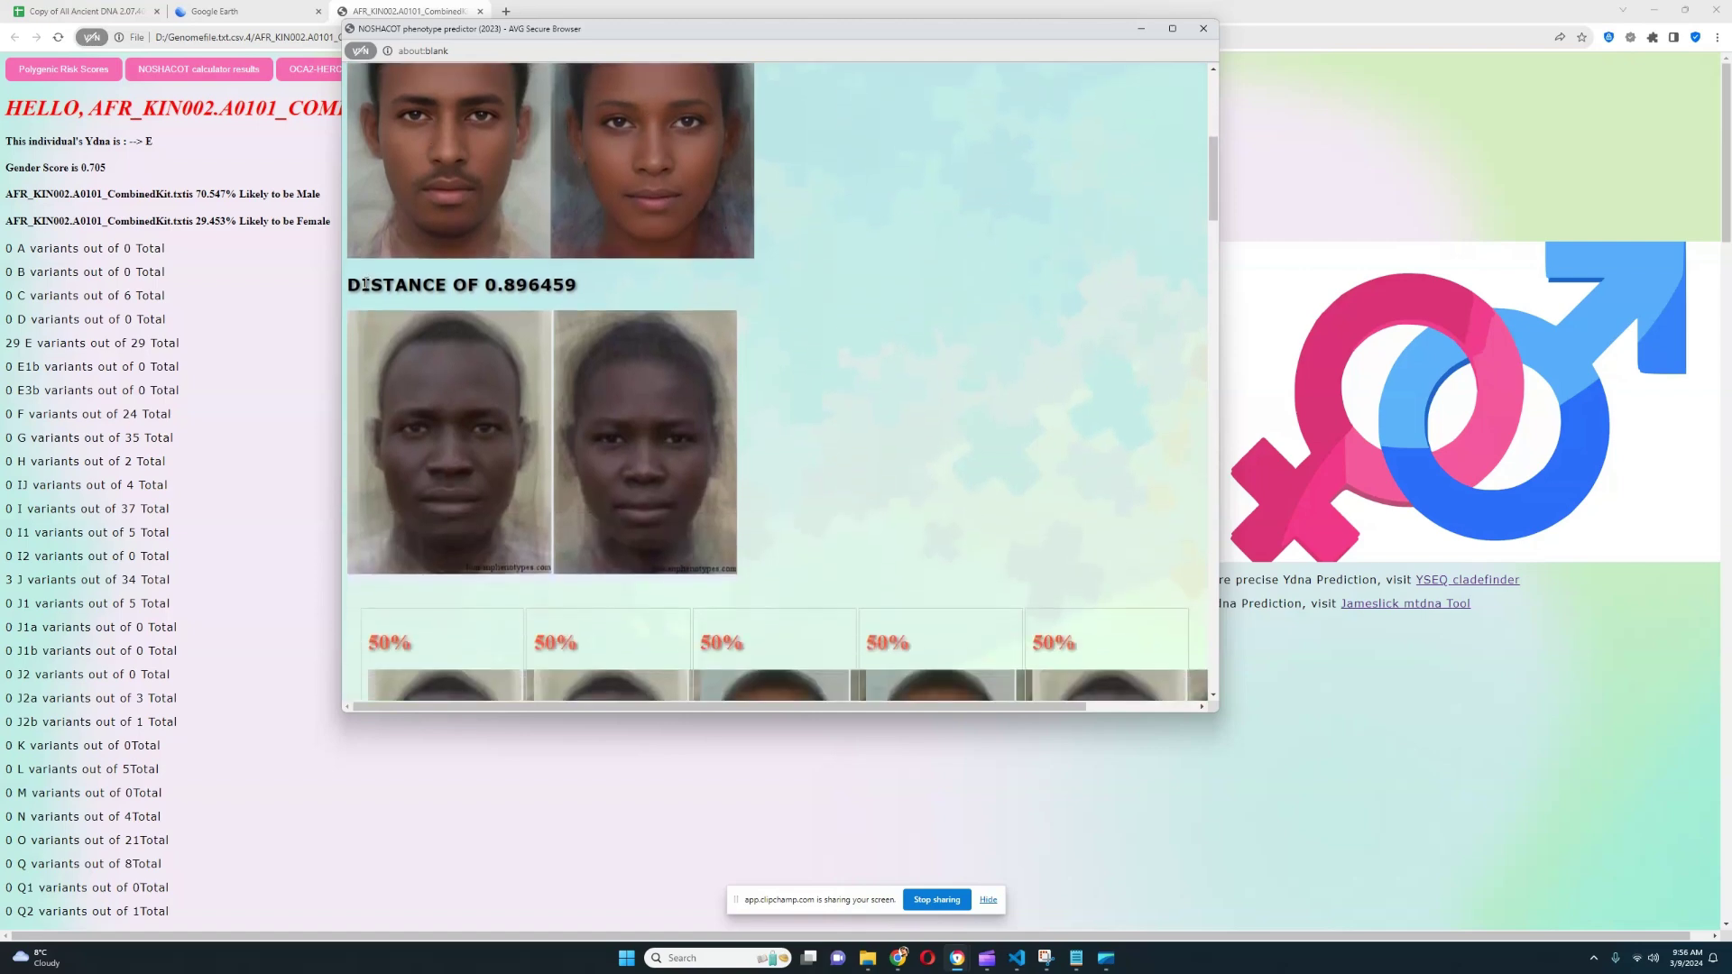
{"action": "left_click_drag", "start_coordinate": [348, 285], "coordinate": [593, 340]}
{"action": "left_click", "coordinate": [770, 455]}
- Examine the third phenotype match again, marking its face pair and distance heading and clearing the marks
{"action": "left_click_drag", "start_coordinate": [436, 482], "coordinate": [388, 503]}
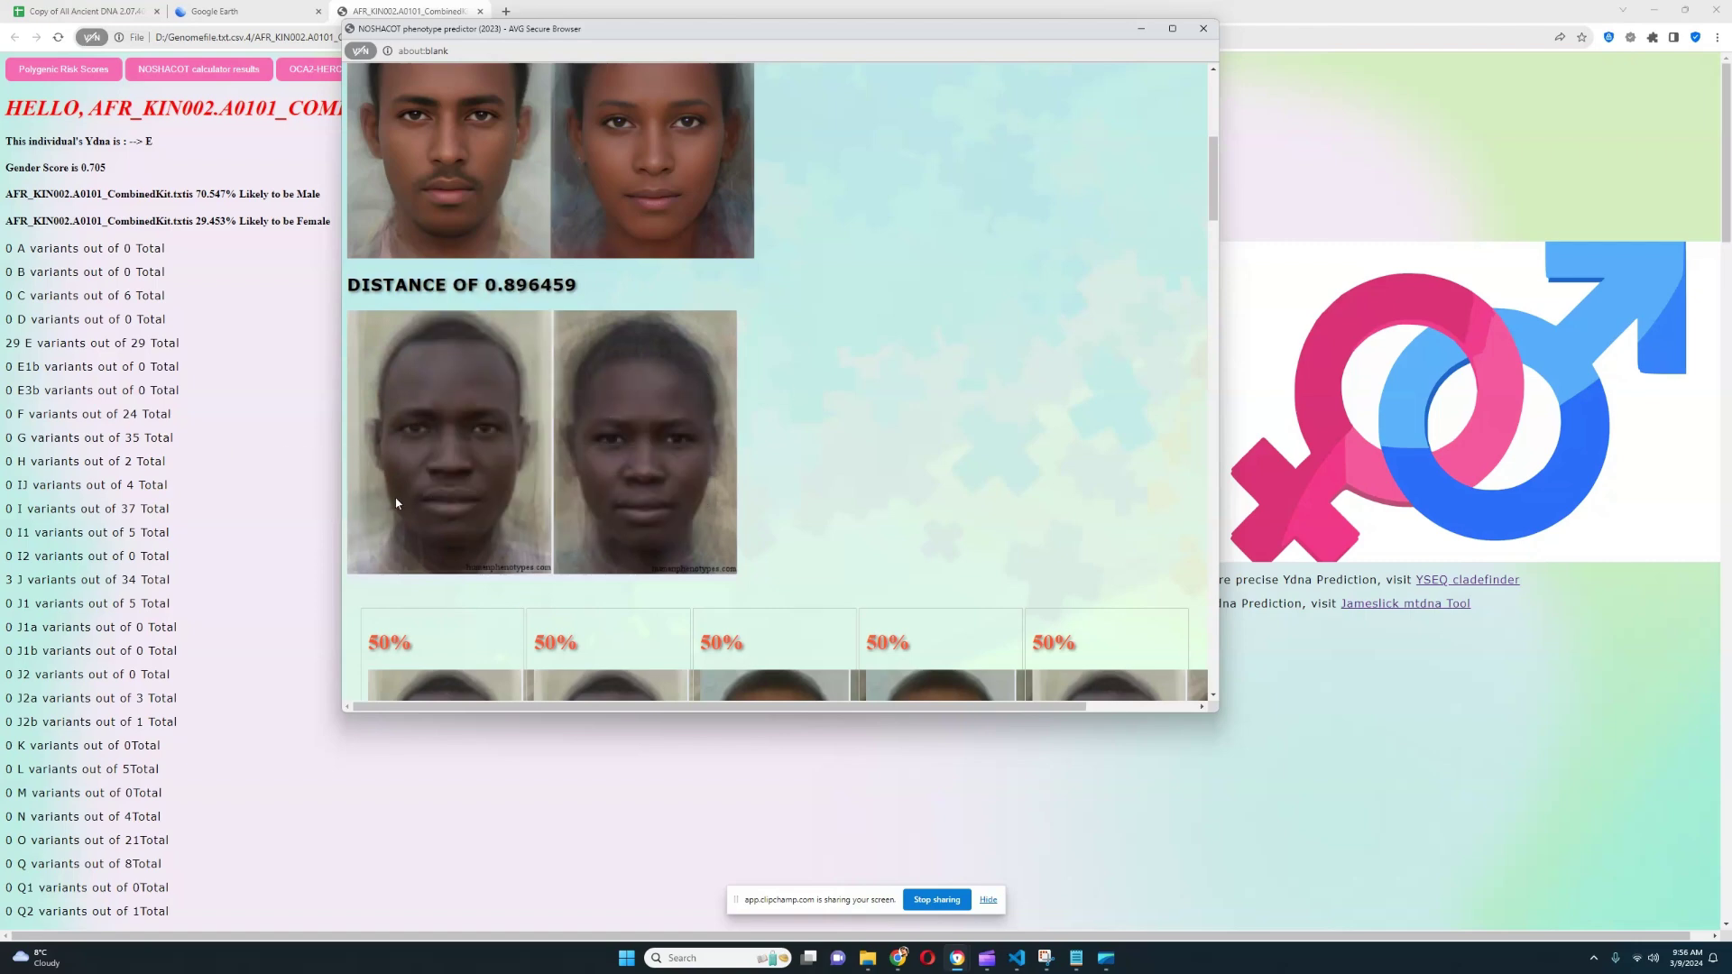
{"action": "double_click", "coordinate": [415, 311]}
{"action": "left_click", "coordinate": [836, 395]}
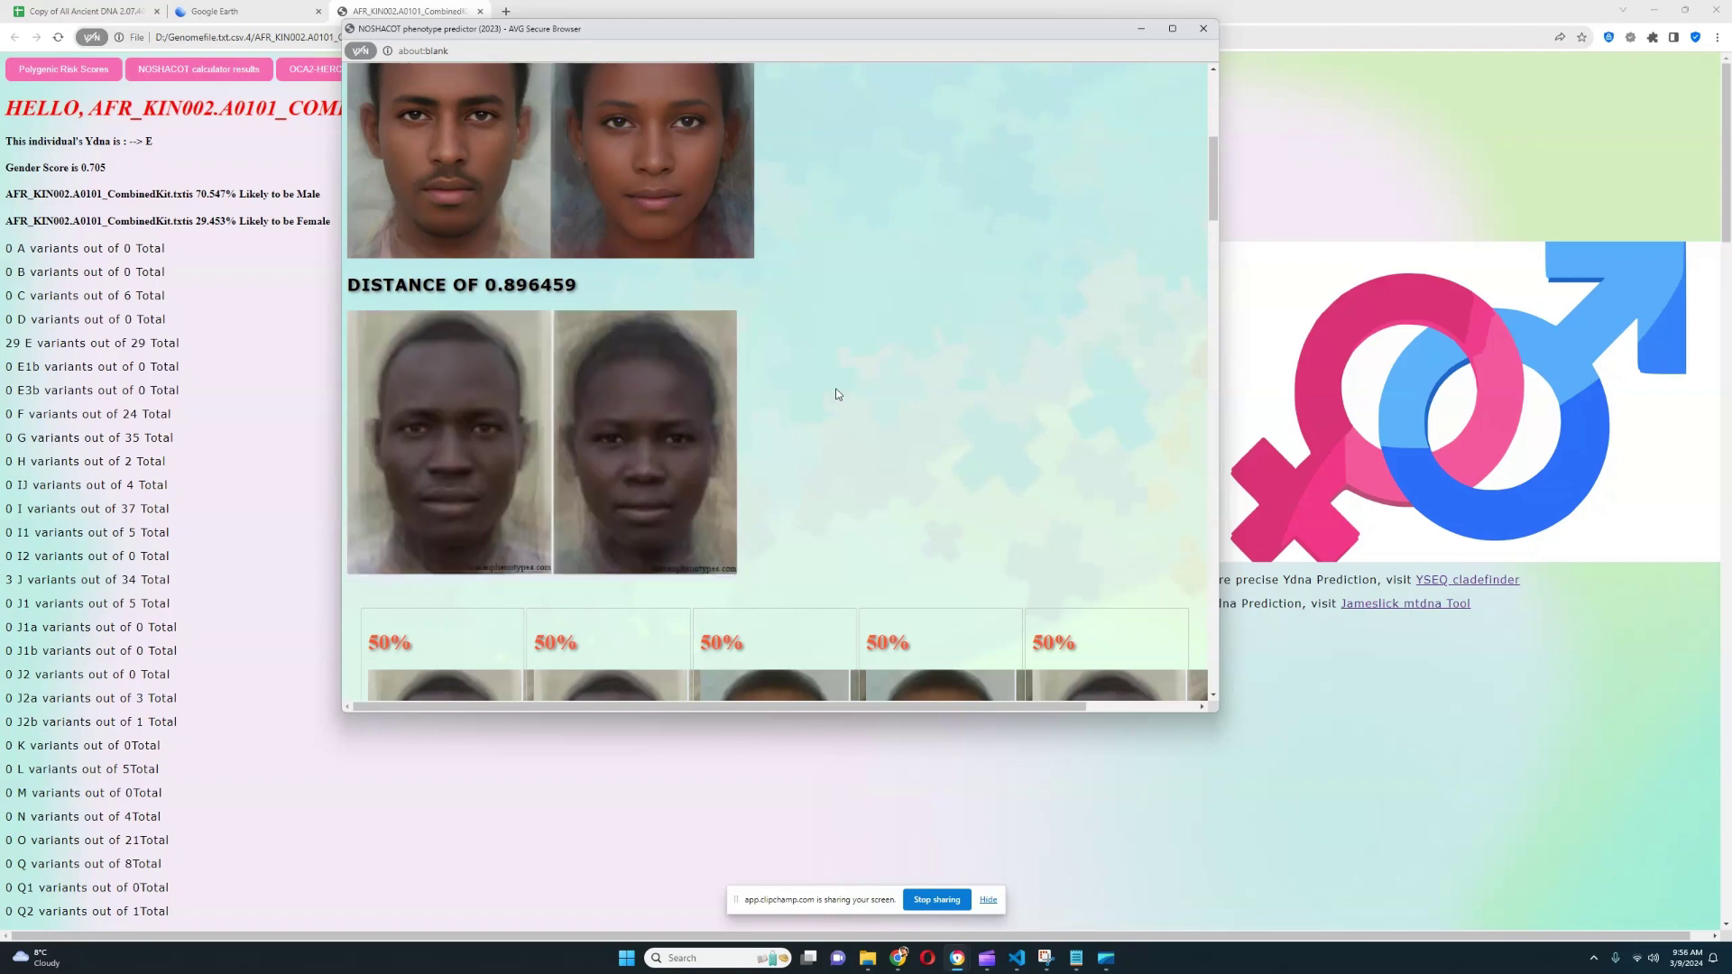
{"action": "left_click_drag", "start_coordinate": [753, 567], "coordinate": [599, 433]}
{"action": "left_click", "coordinate": [355, 286]}
{"action": "left_click", "coordinate": [769, 525]}
- Maximize the phenotype predictor window and examine the first 50% + 50% phenotype combination by highlighting it
{"action": "left_click", "coordinate": [1169, 30]}
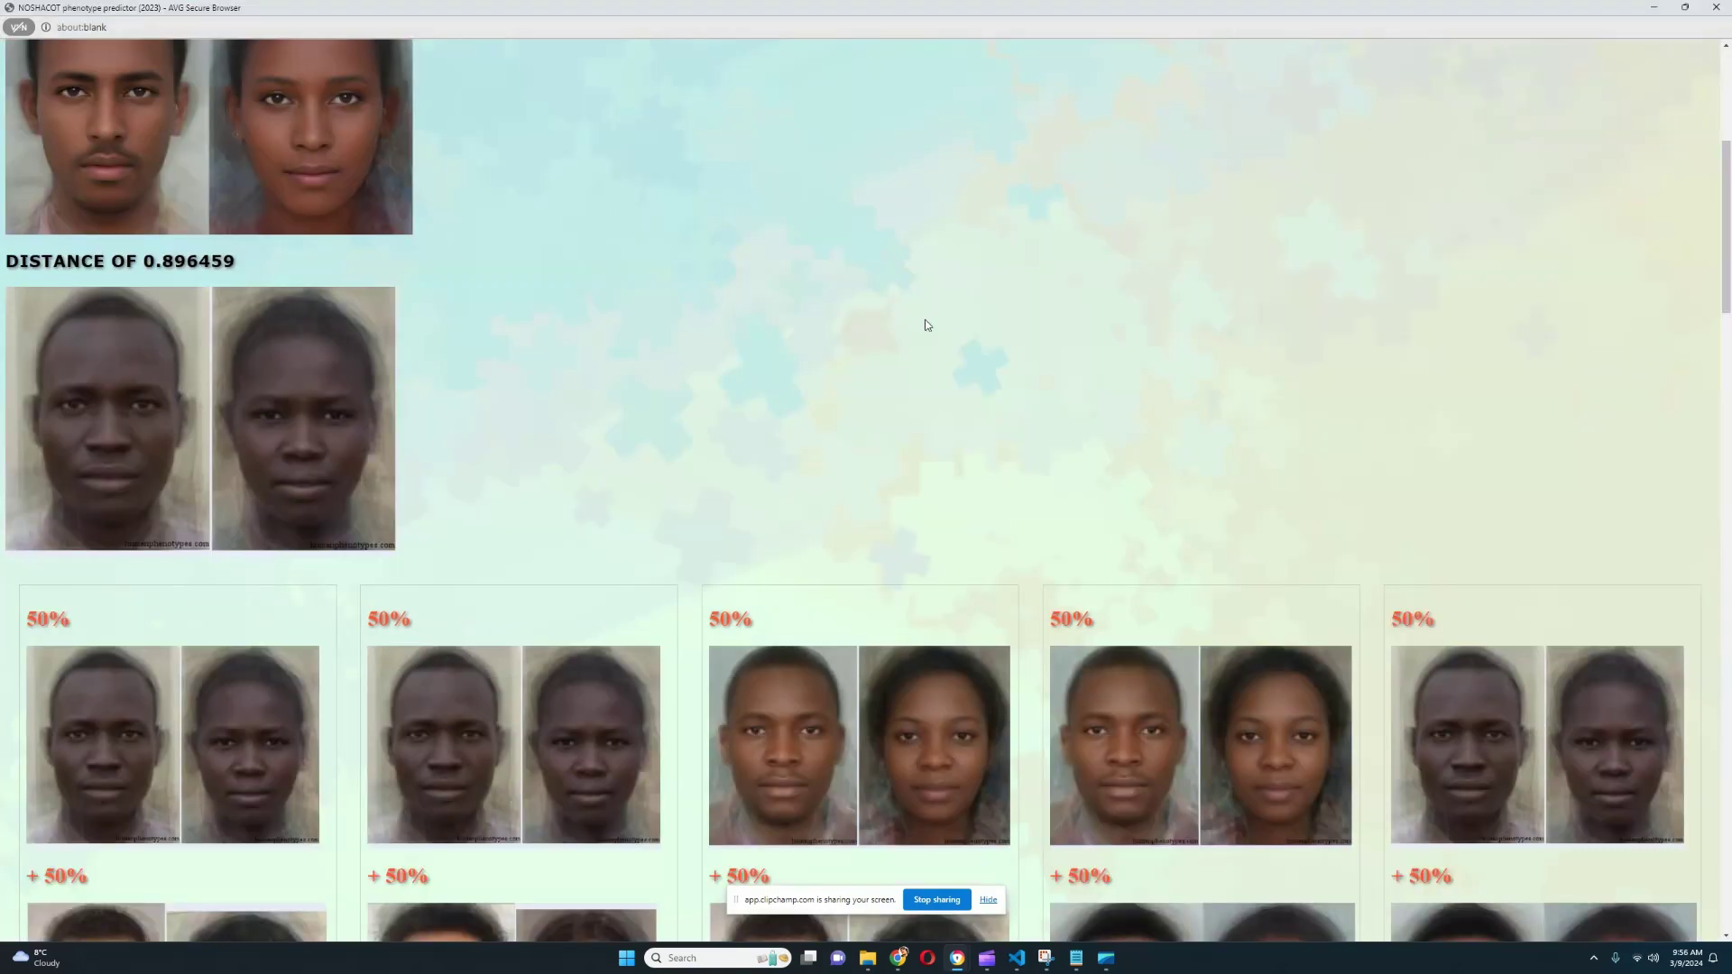
{"action": "scroll", "coordinate": [926, 325], "scroll_direction": "down", "scroll_amount": 5}
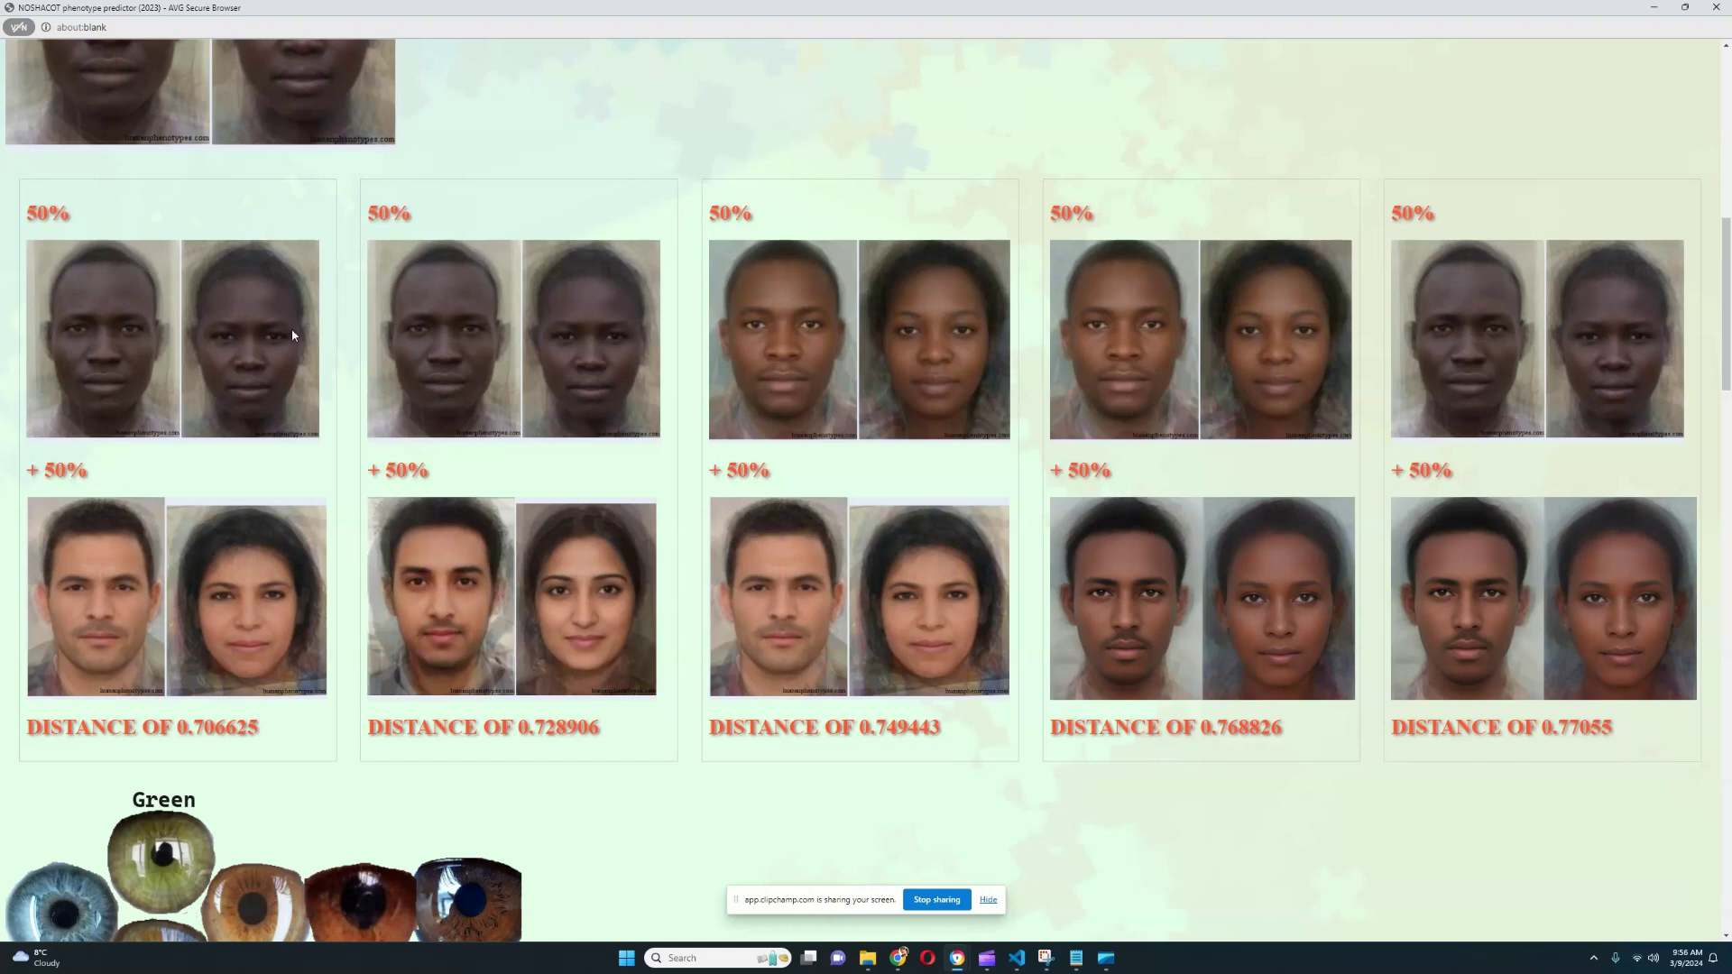
{"action": "left_click_drag", "start_coordinate": [33, 210], "coordinate": [270, 747]}
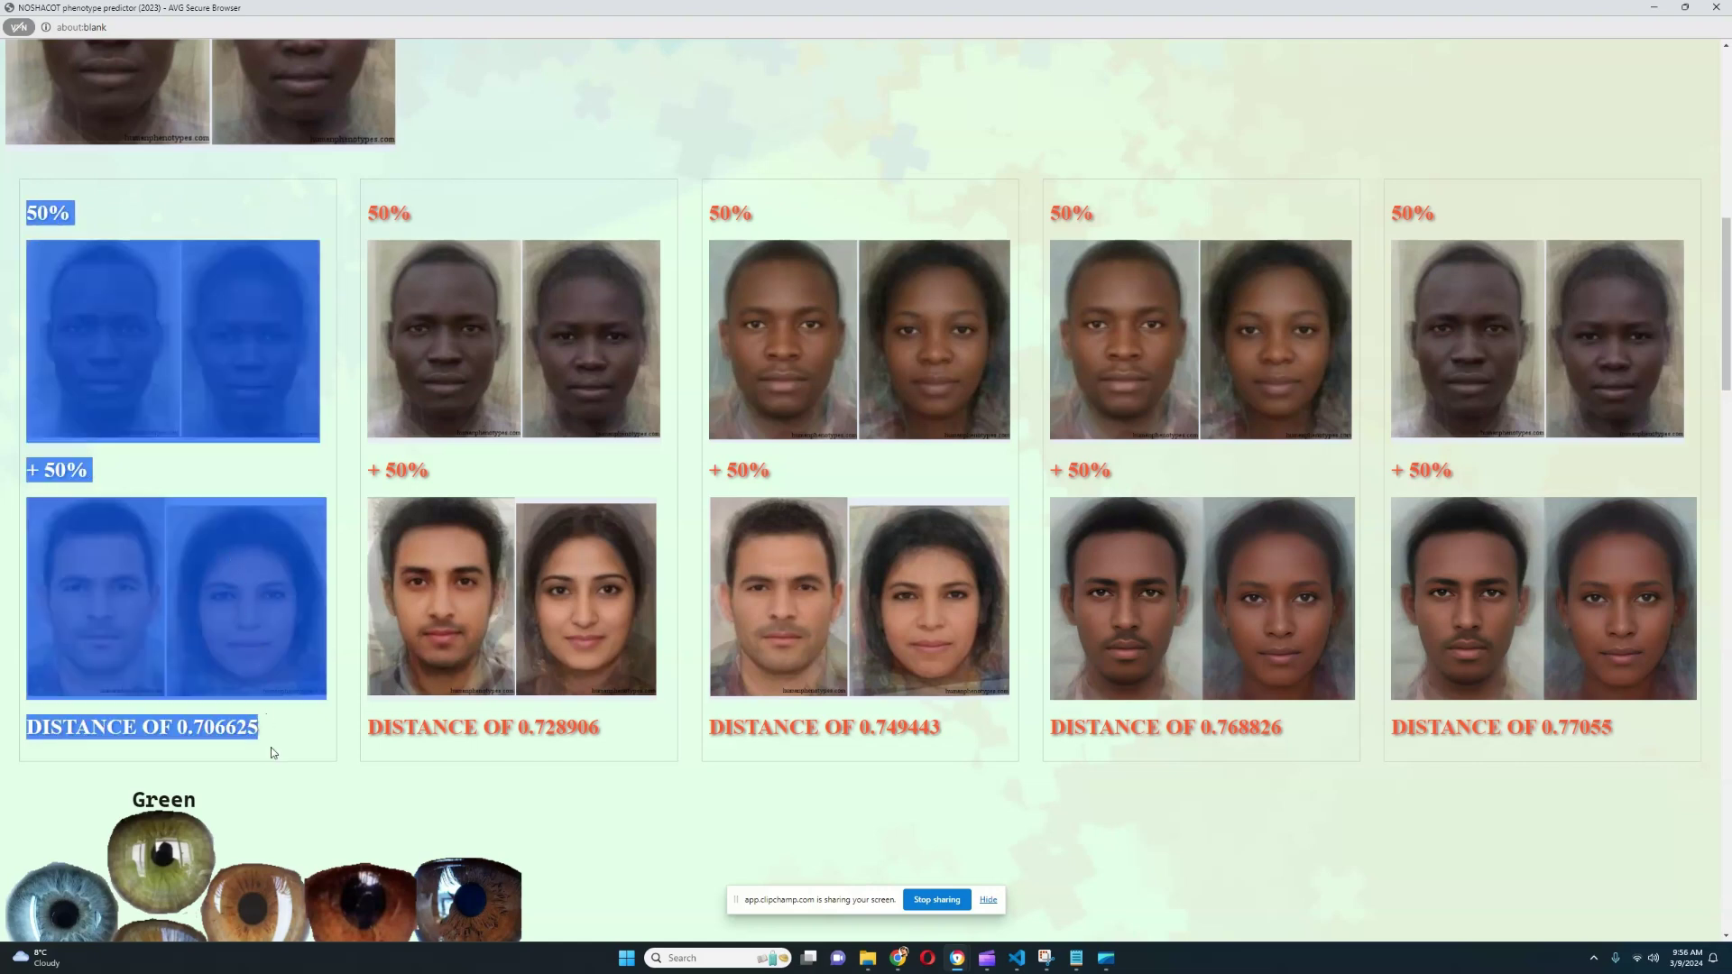
{"action": "left_click", "coordinate": [270, 737]}
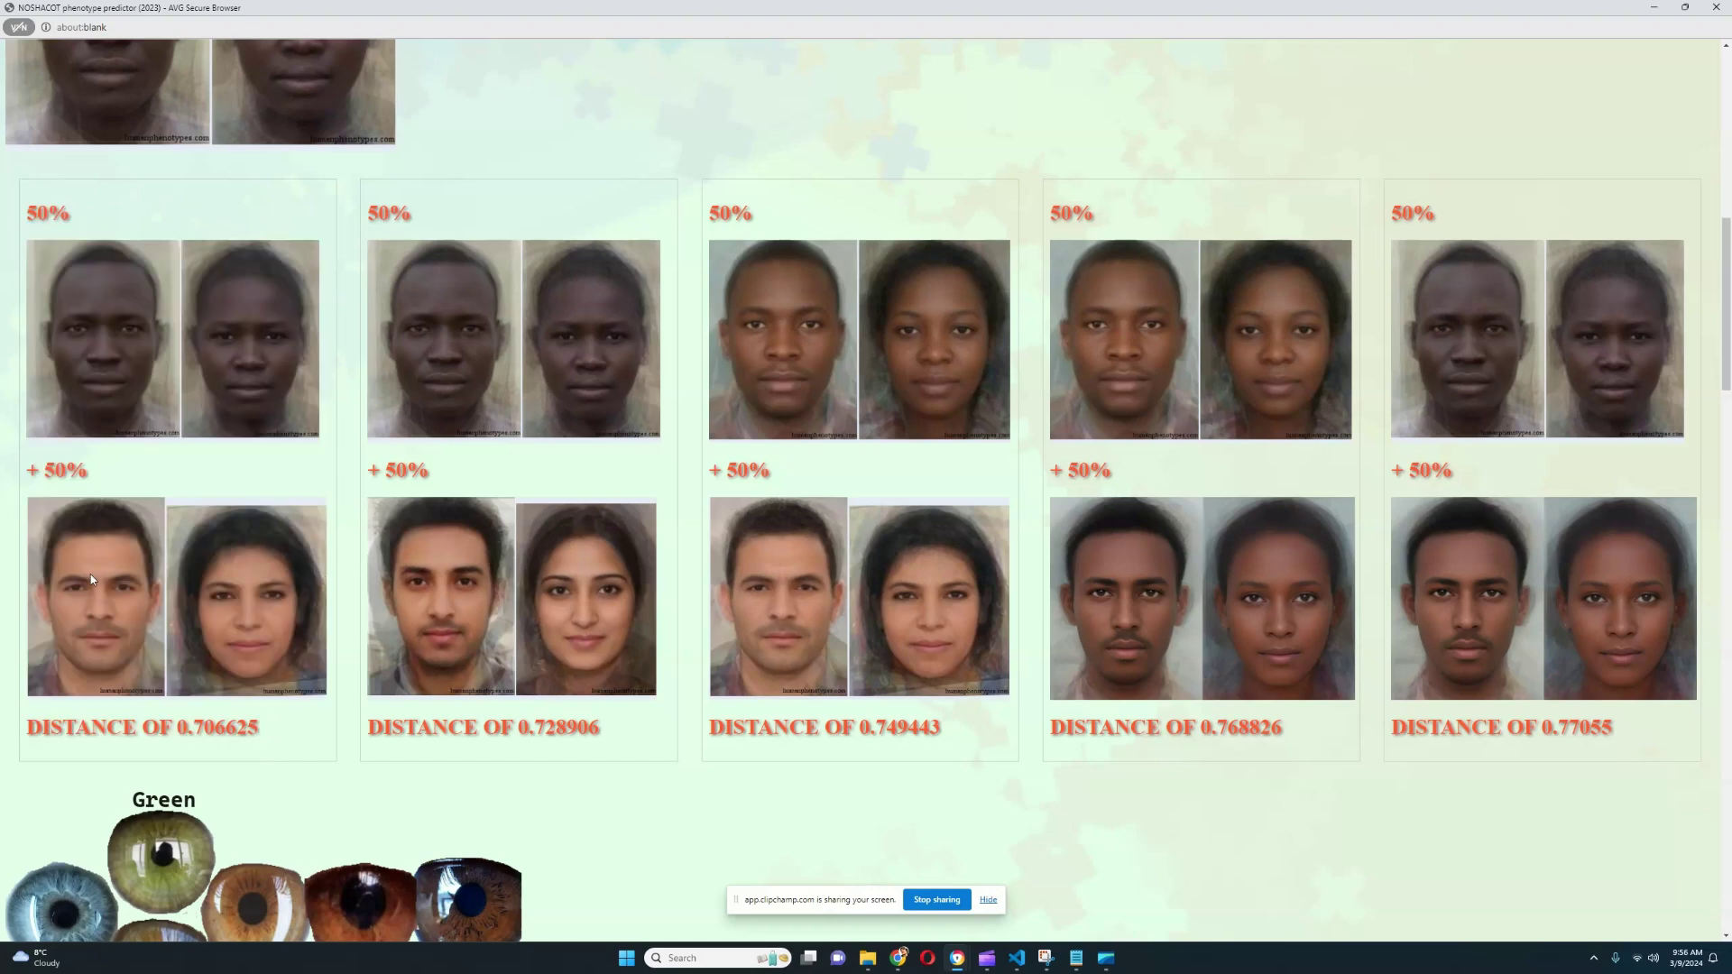
{"action": "left_click_drag", "start_coordinate": [323, 580], "coordinate": [258, 669]}
{"action": "left_click_drag", "start_coordinate": [289, 535], "coordinate": [301, 663]}
- Skim the trait sections and variant list, return to the 50% + 50% combinations, and briefly highlight part of the first one
{"action": "scroll", "coordinate": [328, 647], "scroll_direction": "down", "scroll_amount": 8}
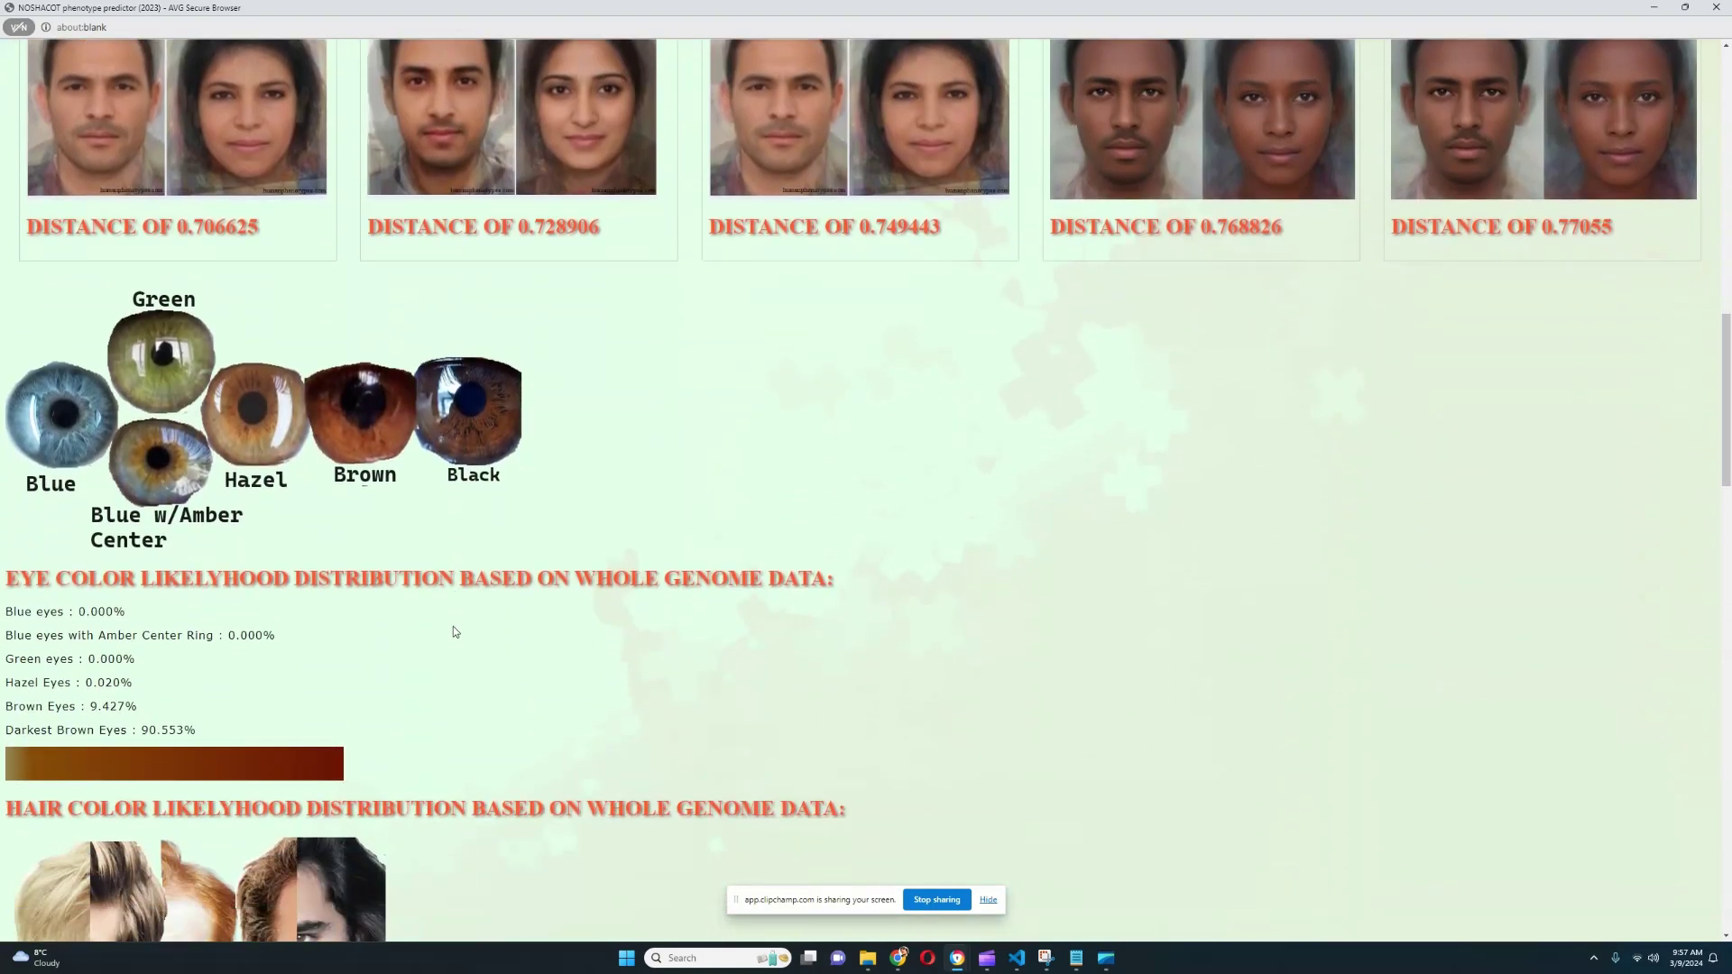
{"action": "scroll", "coordinate": [324, 485], "scroll_direction": "down", "scroll_amount": 20}
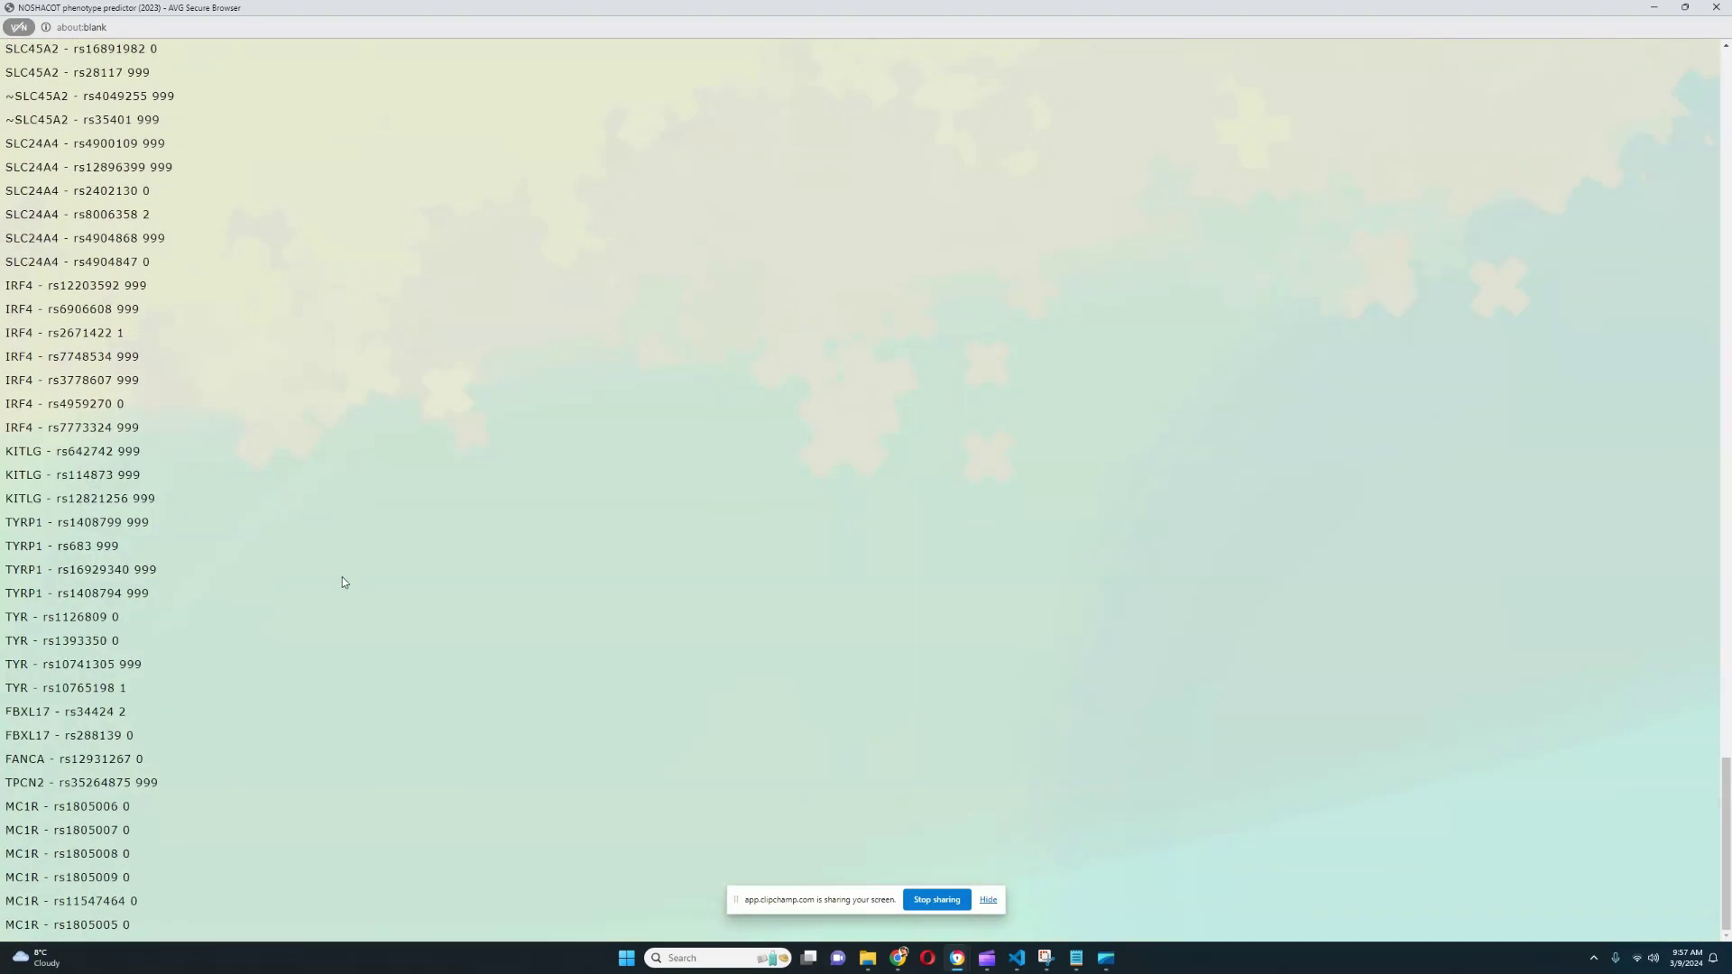
{"action": "scroll", "coordinate": [298, 456], "scroll_direction": "up", "scroll_amount": 20}
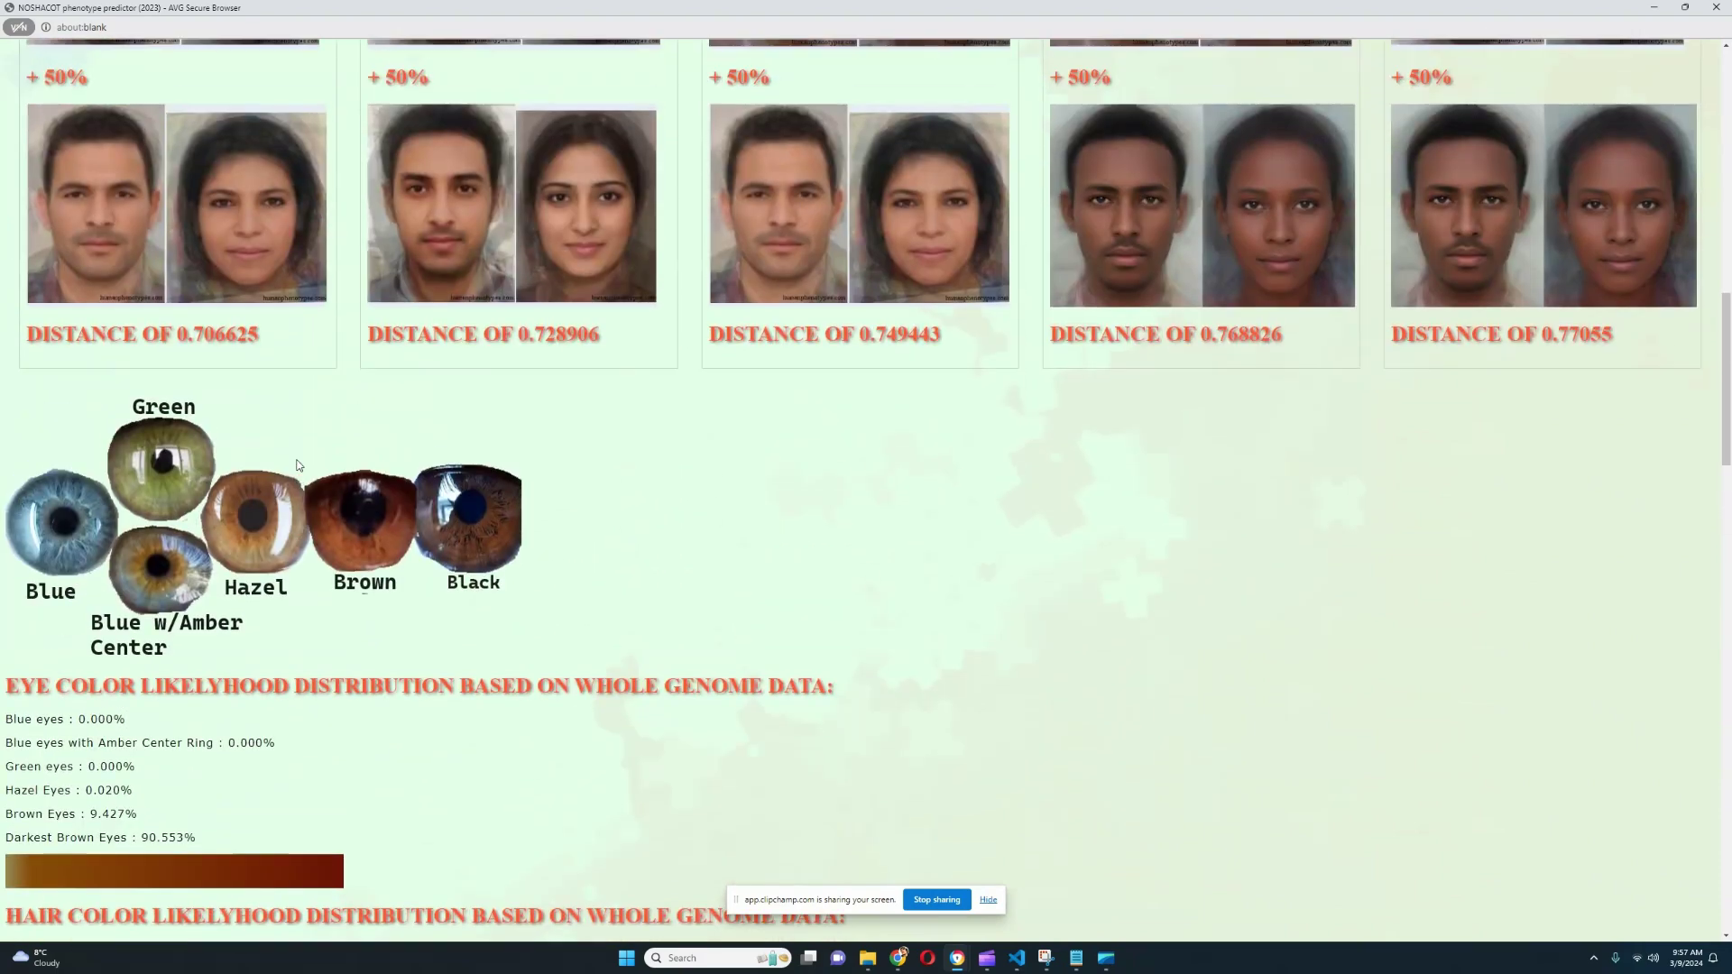
{"action": "scroll", "coordinate": [298, 466], "scroll_direction": "up", "scroll_amount": 3}
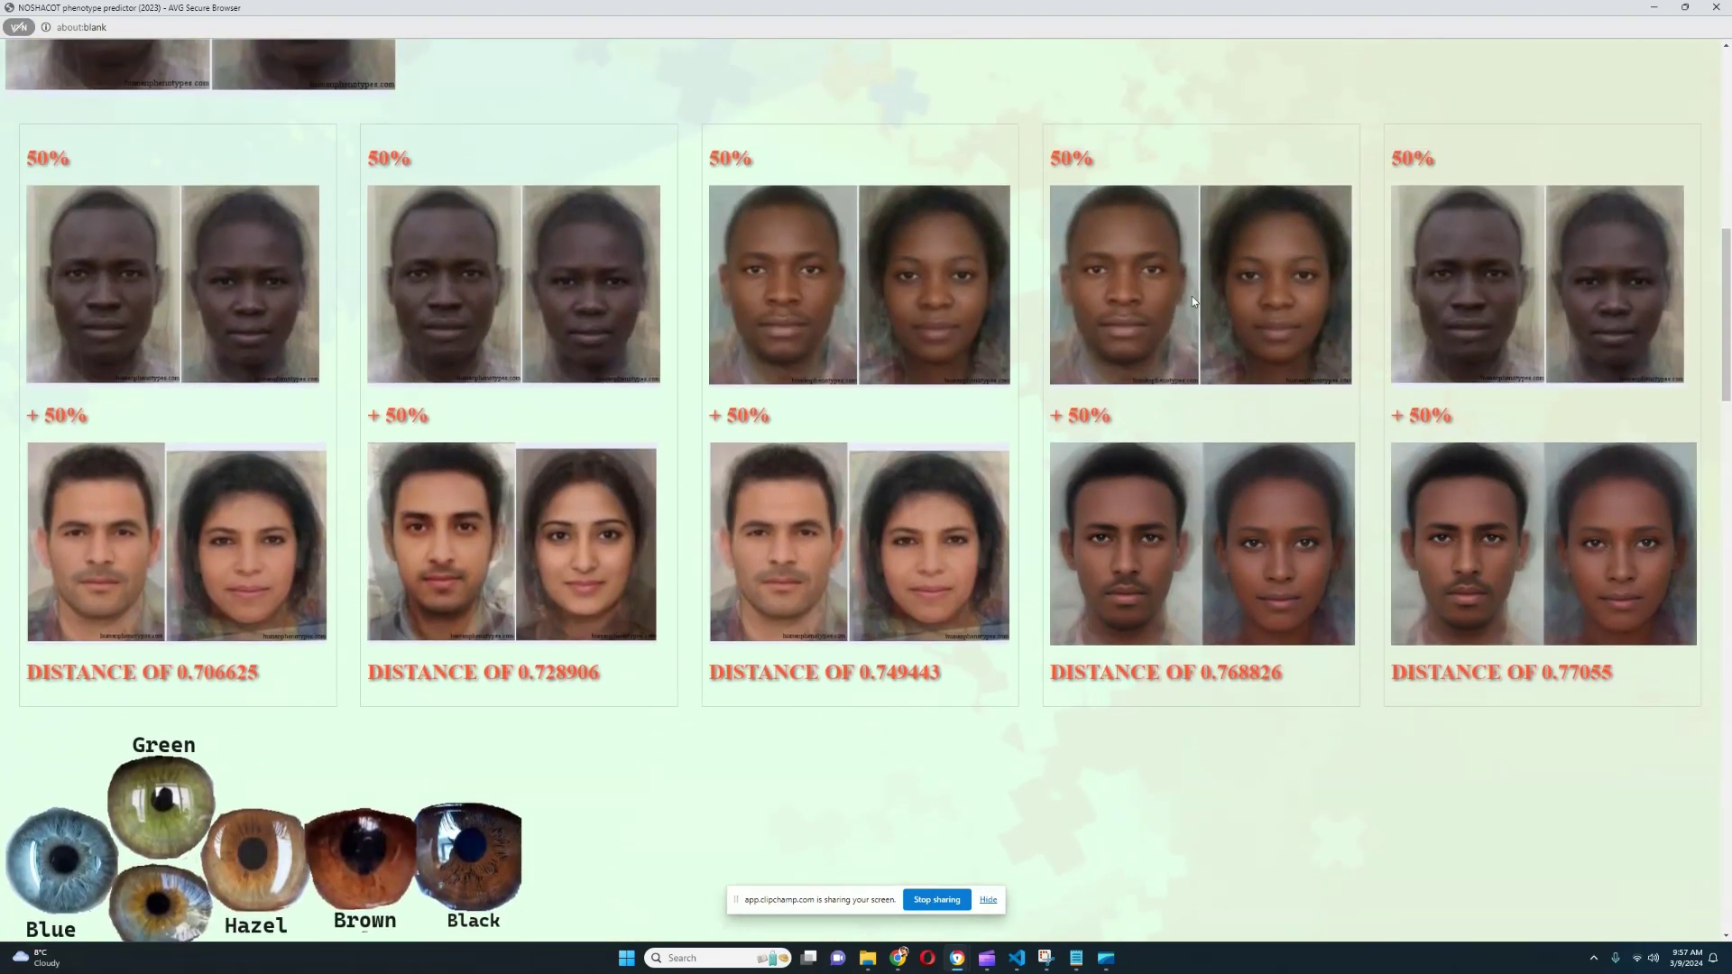
{"action": "left_click_drag", "start_coordinate": [155, 692], "coordinate": [296, 209]}
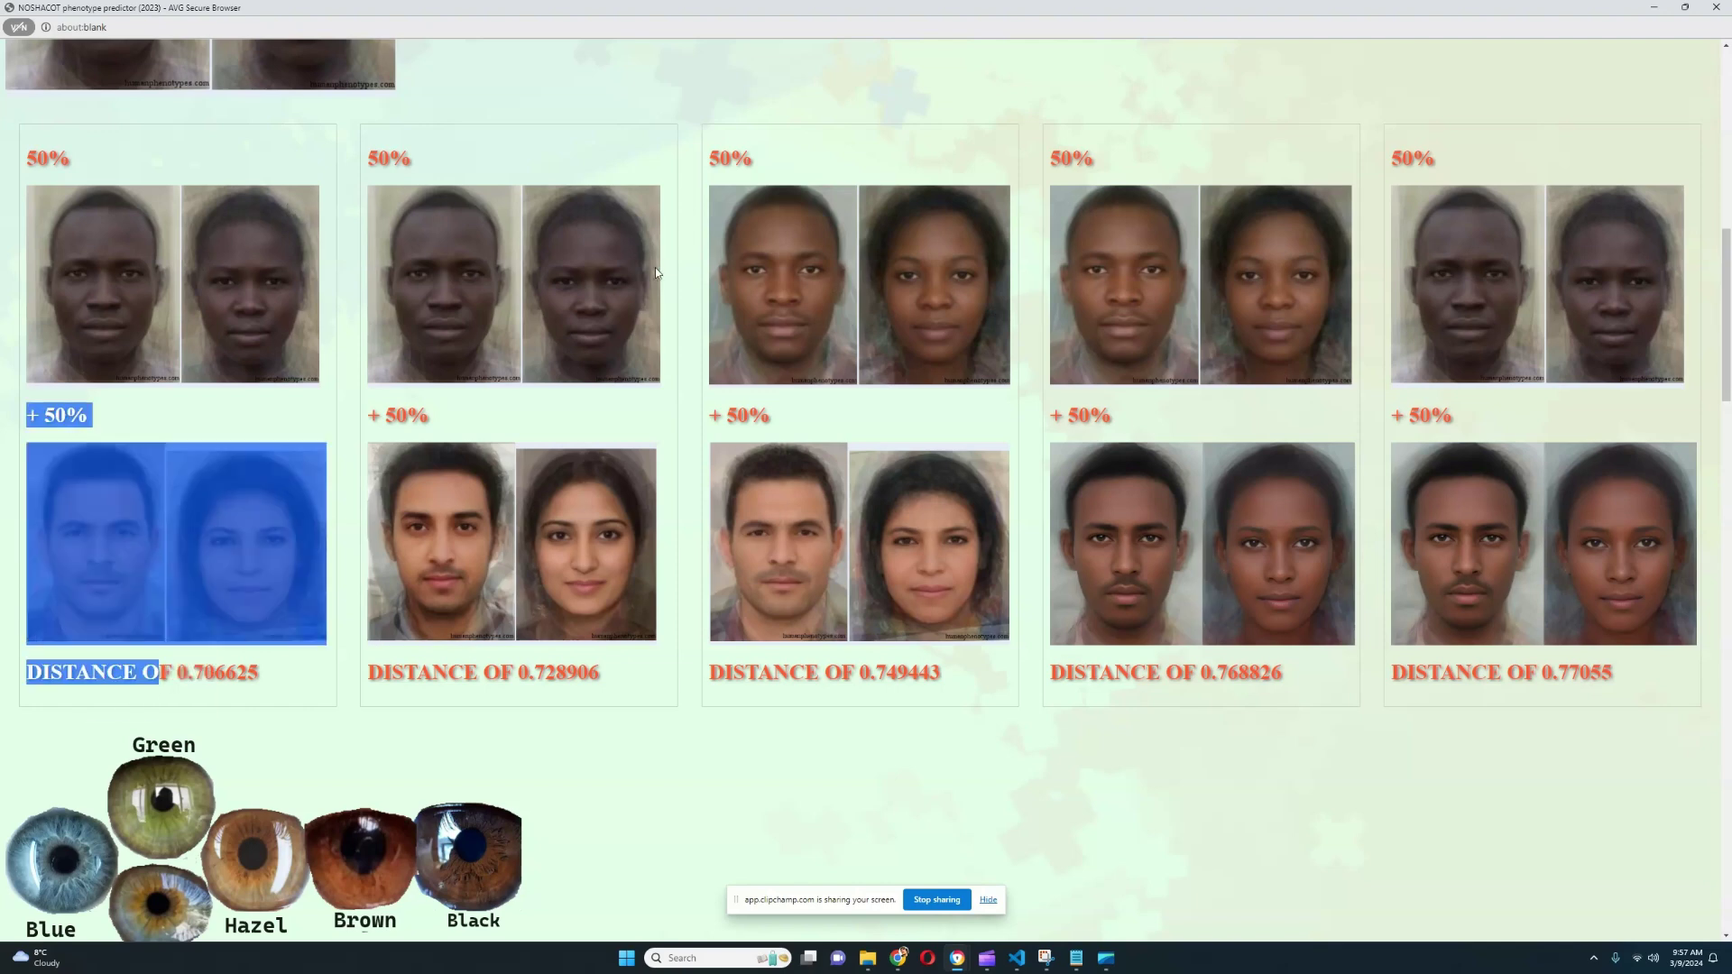
{"action": "left_click", "coordinate": [669, 583]}
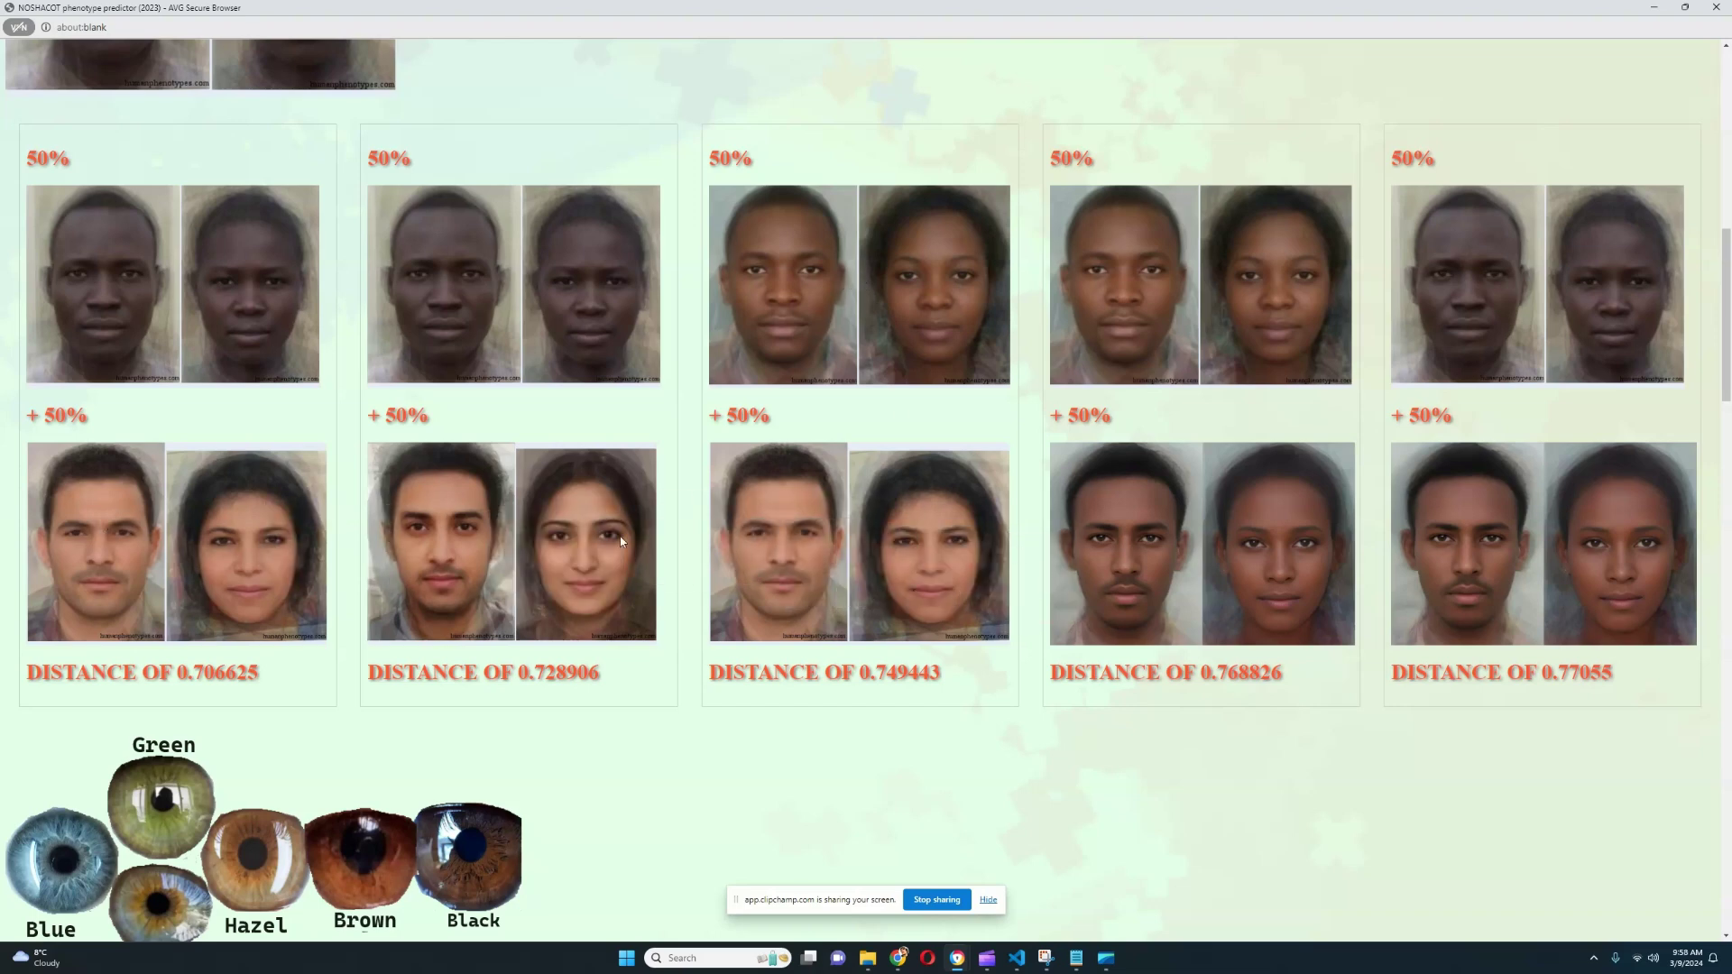
- Highlight the darkest brown, brown, and hazel-to-blue lines in the eye color likelihood distribution one after another
{"action": "scroll", "coordinate": [794, 532], "scroll_direction": "down", "scroll_amount": 2}
{"action": "scroll", "coordinate": [798, 541], "scroll_direction": "up", "scroll_amount": 2}
{"action": "scroll", "coordinate": [803, 583], "scroll_direction": "down", "scroll_amount": 4}
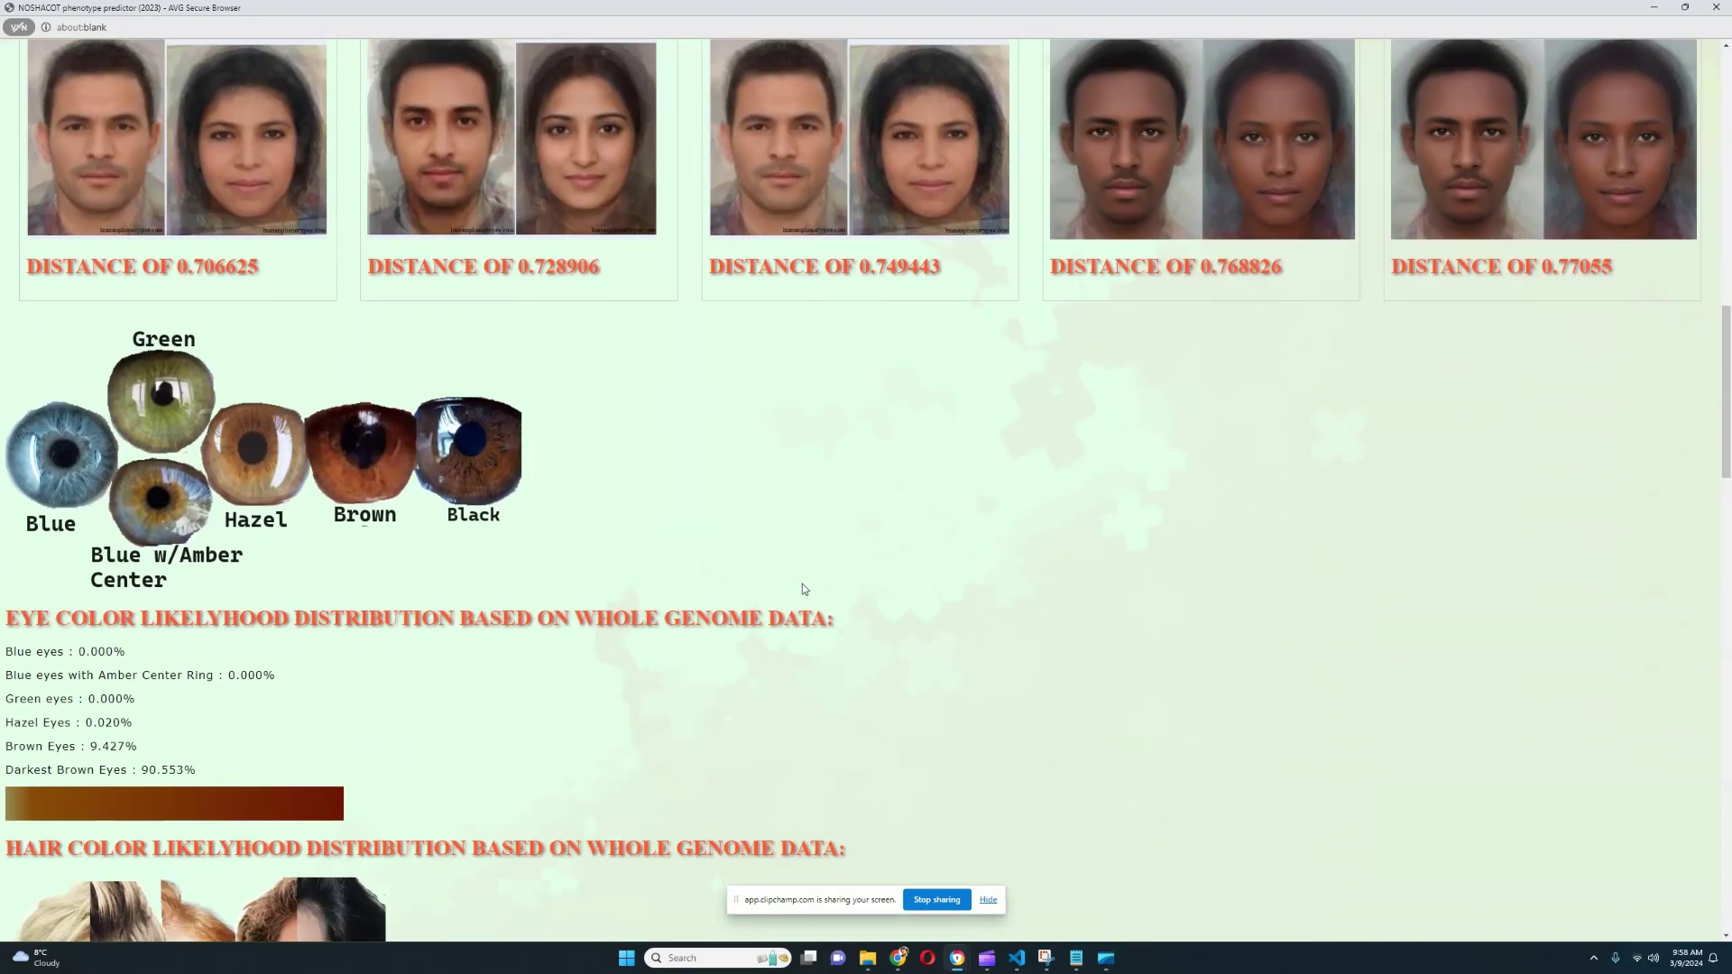
{"action": "scroll", "coordinate": [803, 588], "scroll_direction": "down", "scroll_amount": 1}
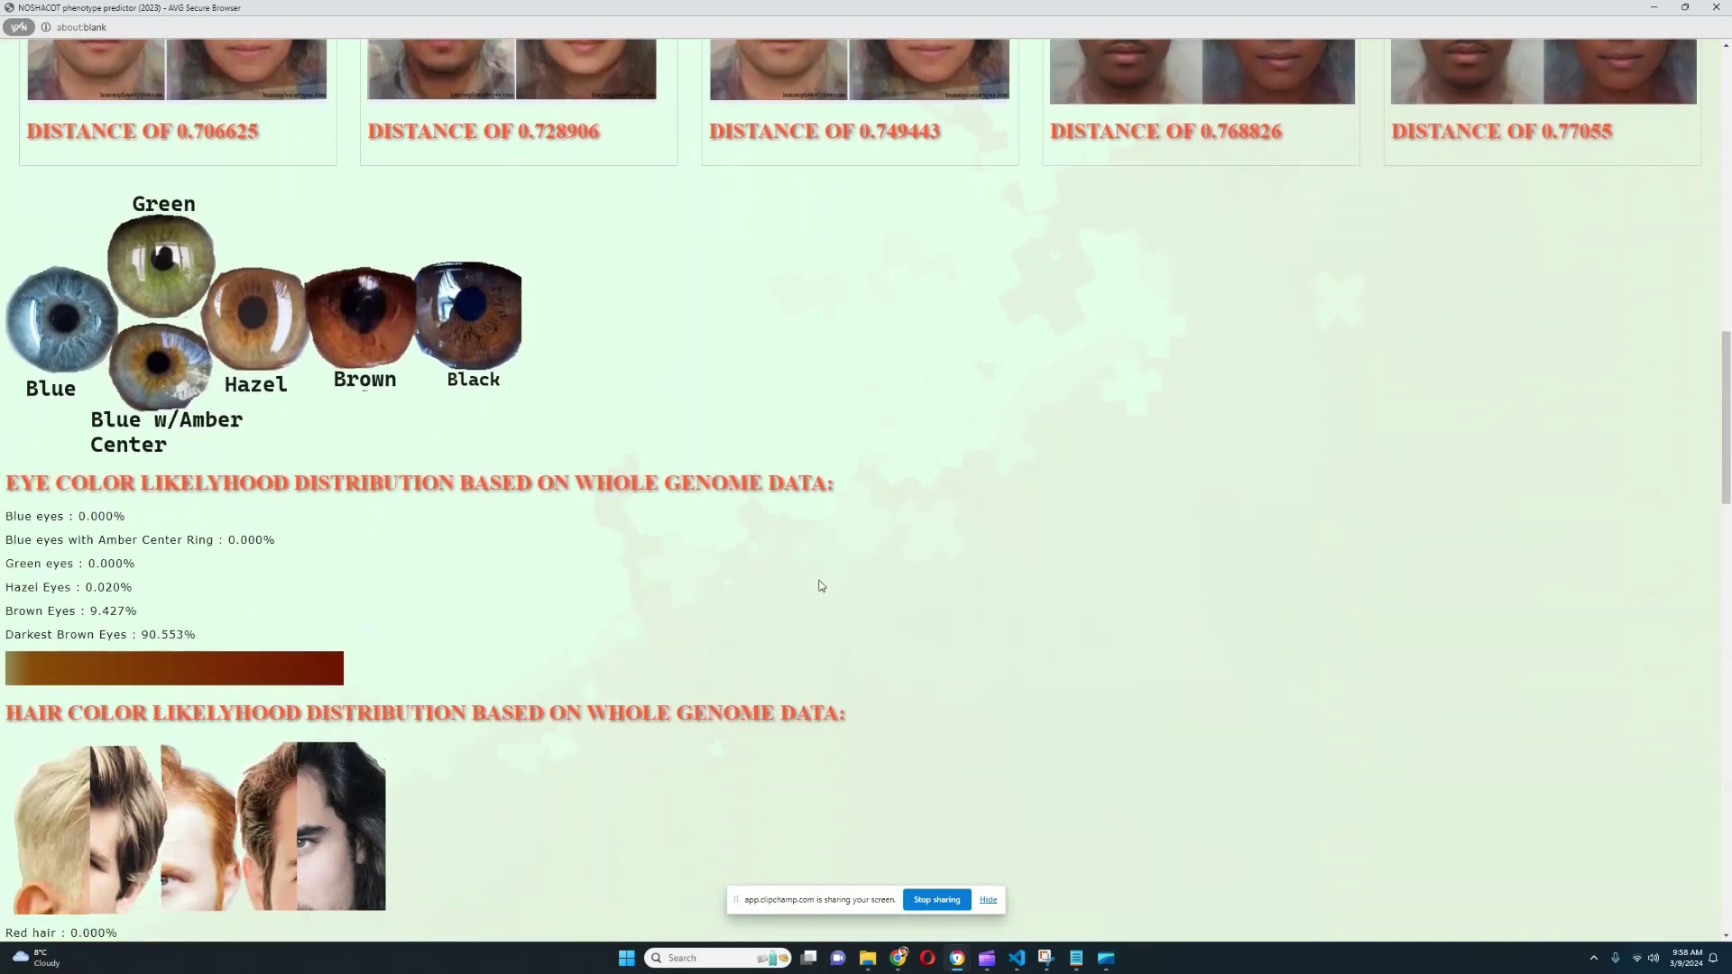
{"action": "triple_click", "coordinate": [211, 640]}
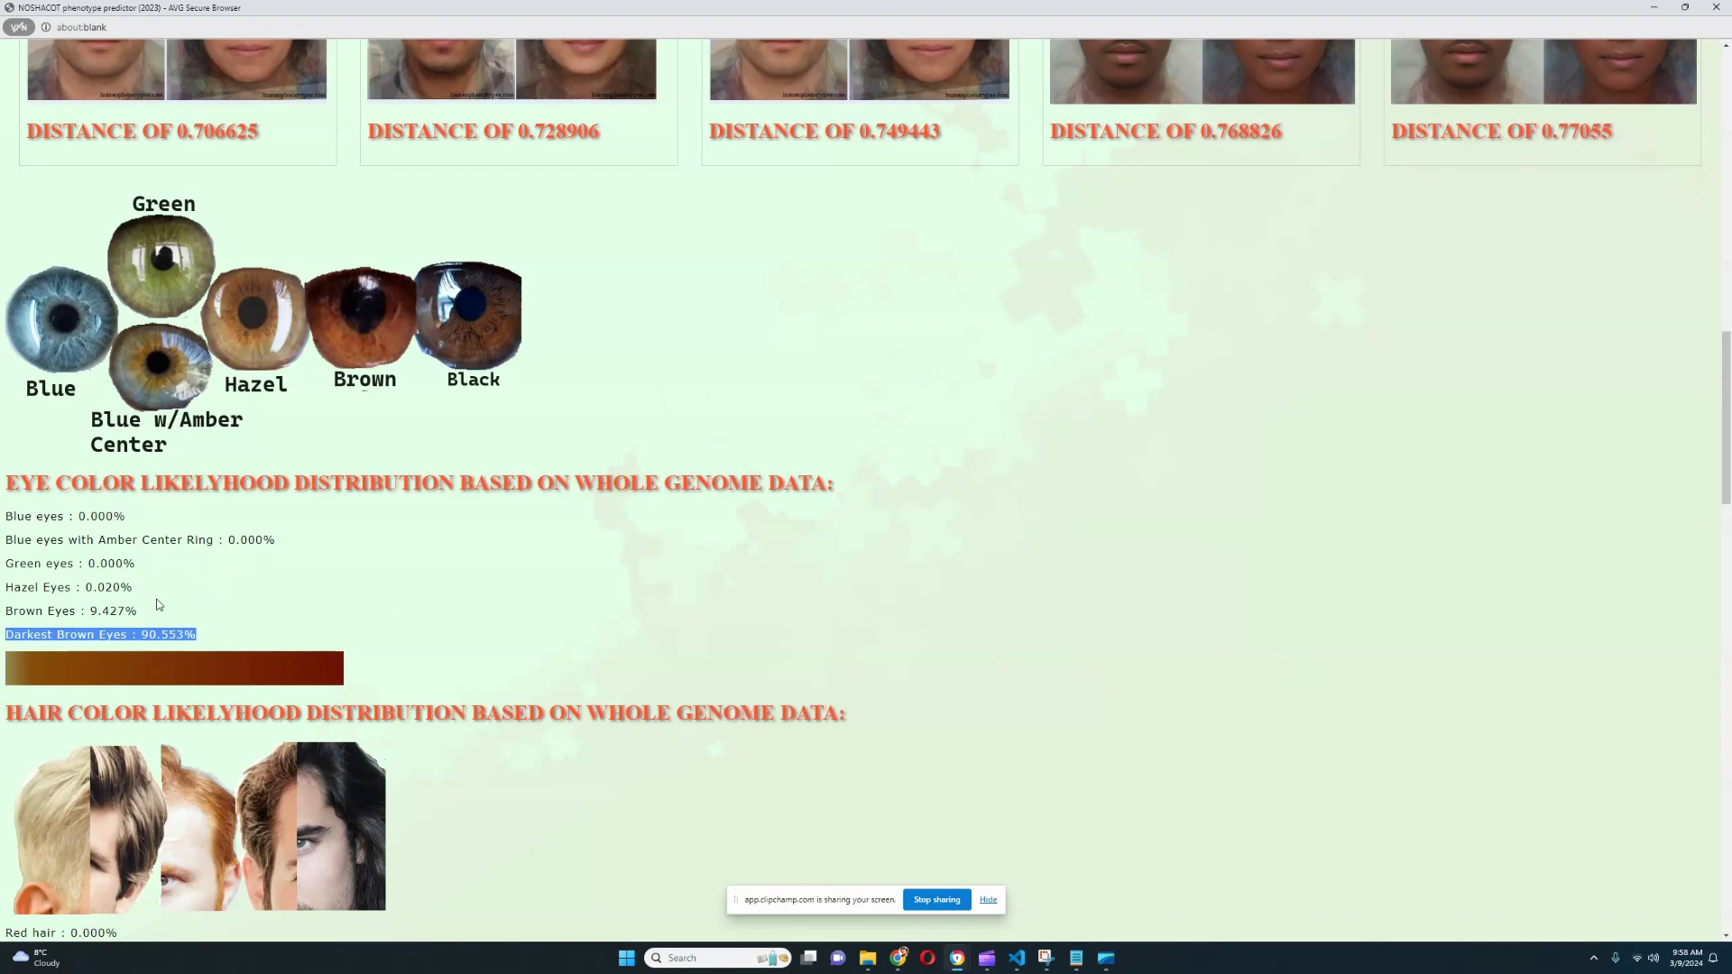
{"action": "left_click_drag", "start_coordinate": [140, 612], "coordinate": [8, 612]}
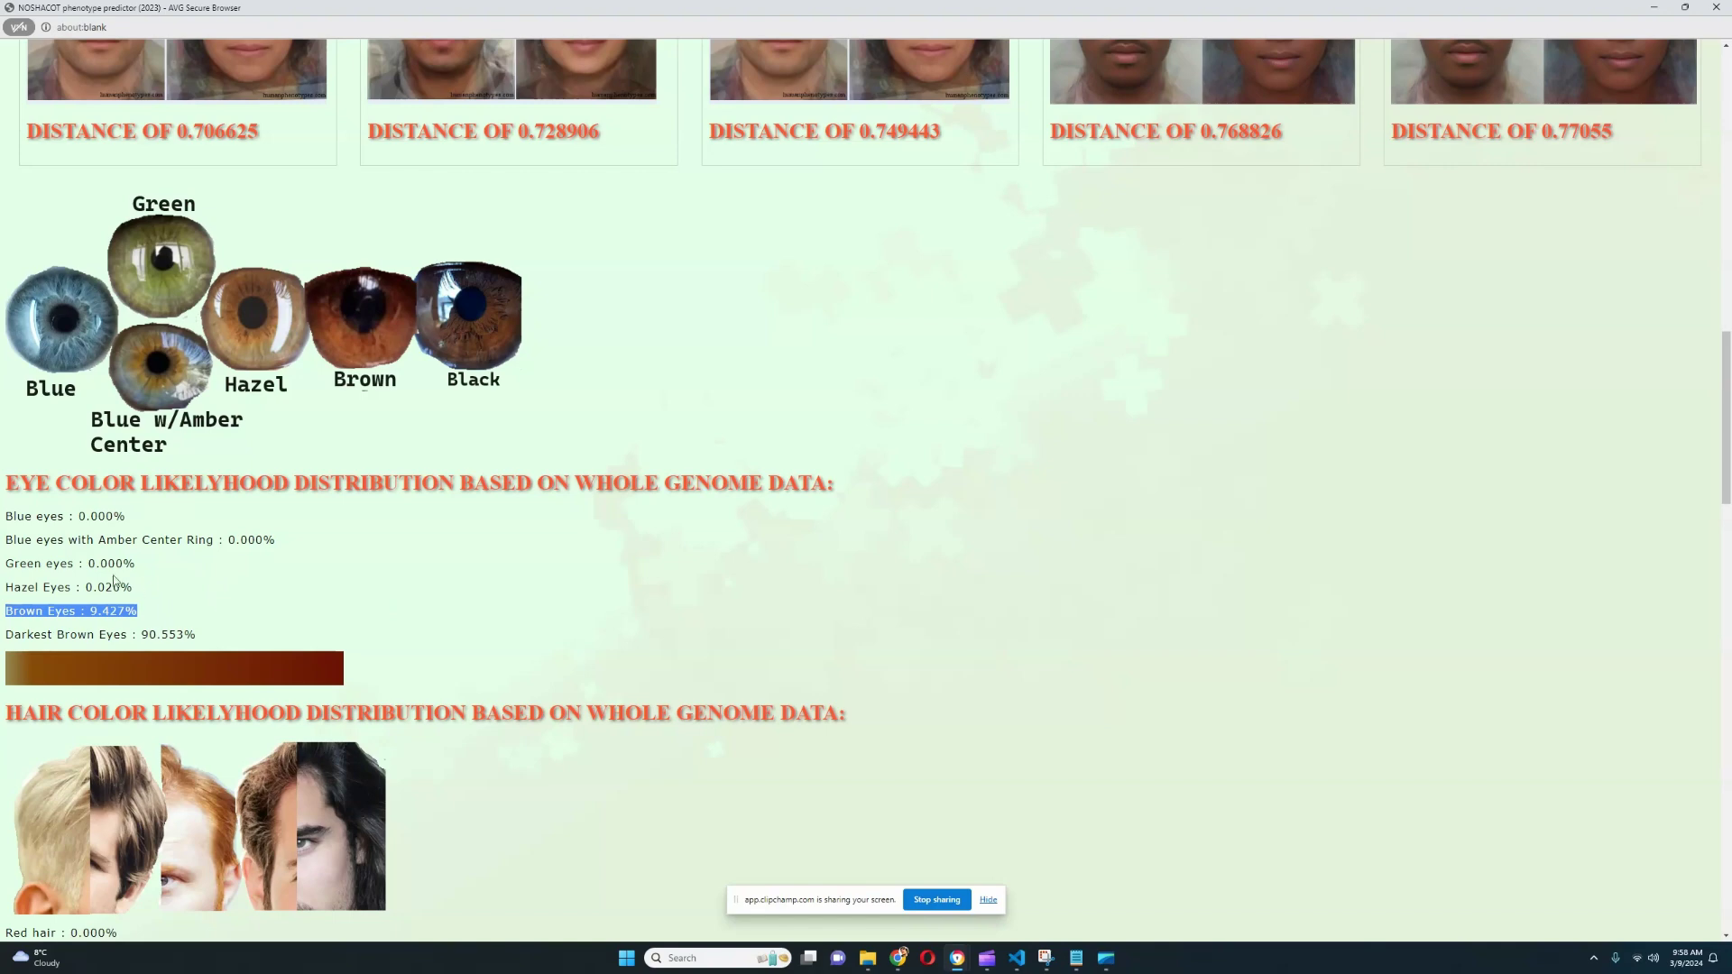
{"action": "left_click_drag", "start_coordinate": [137, 591], "coordinate": [2, 518]}
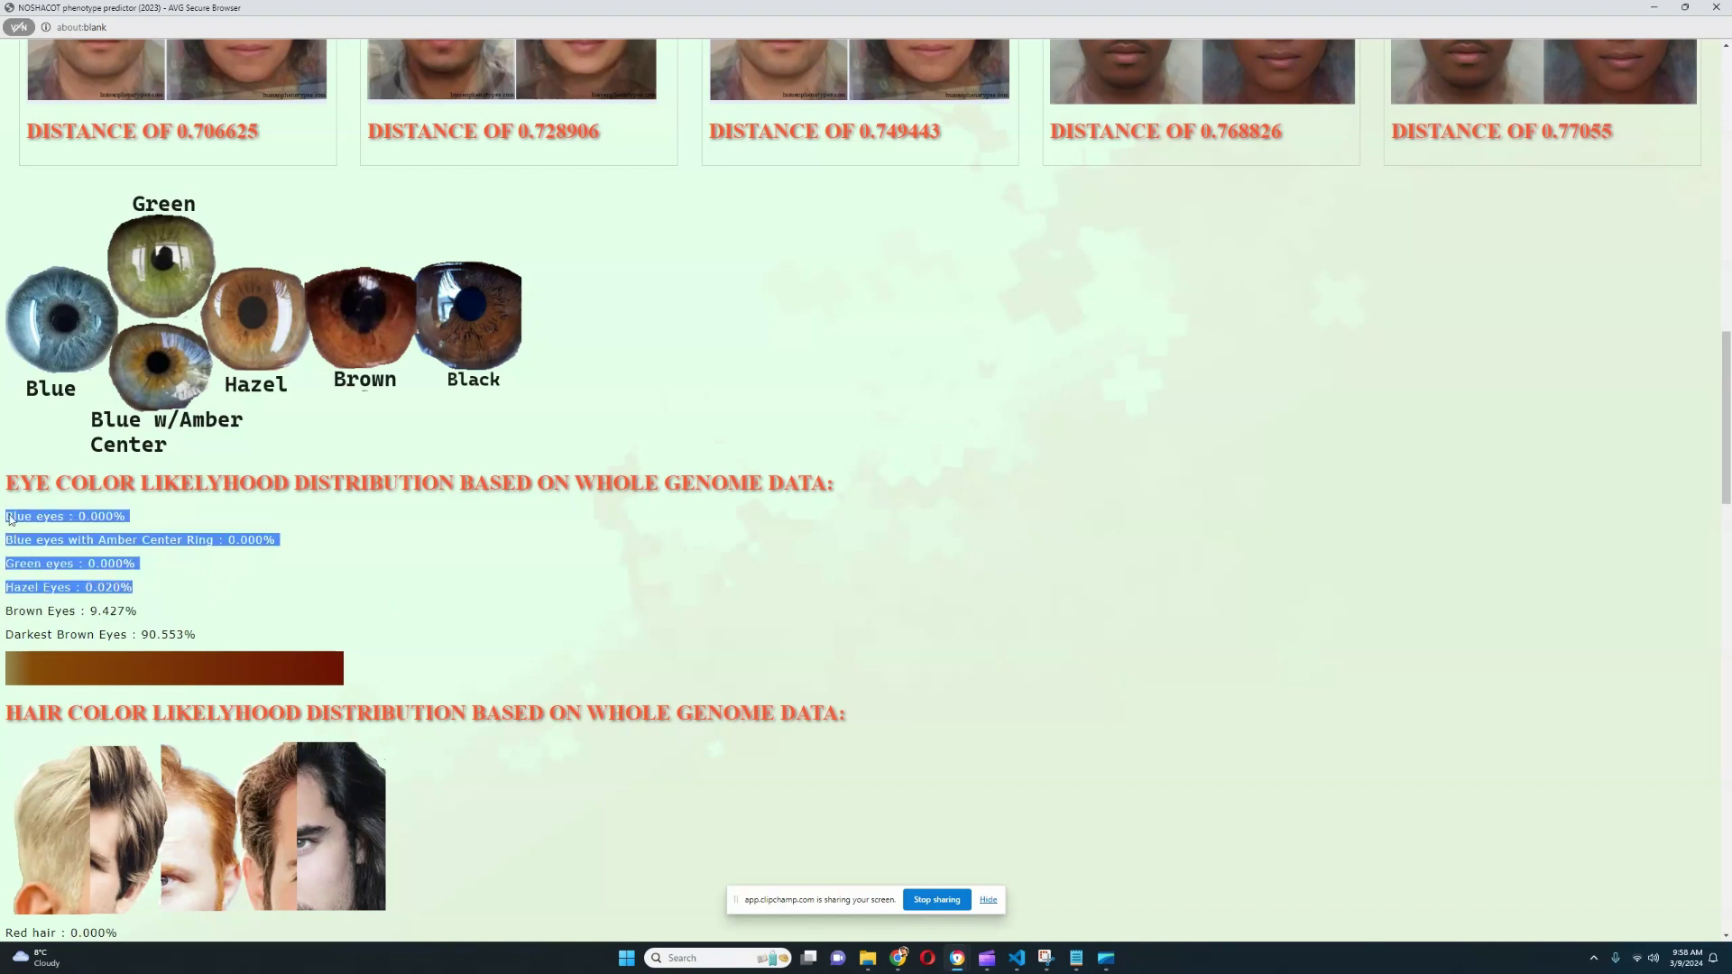
- Highlight the black hair line in the hair color likelihood distribution, and the lighter hair color lines above it
{"action": "scroll", "coordinate": [501, 512], "scroll_direction": "down", "scroll_amount": 5}
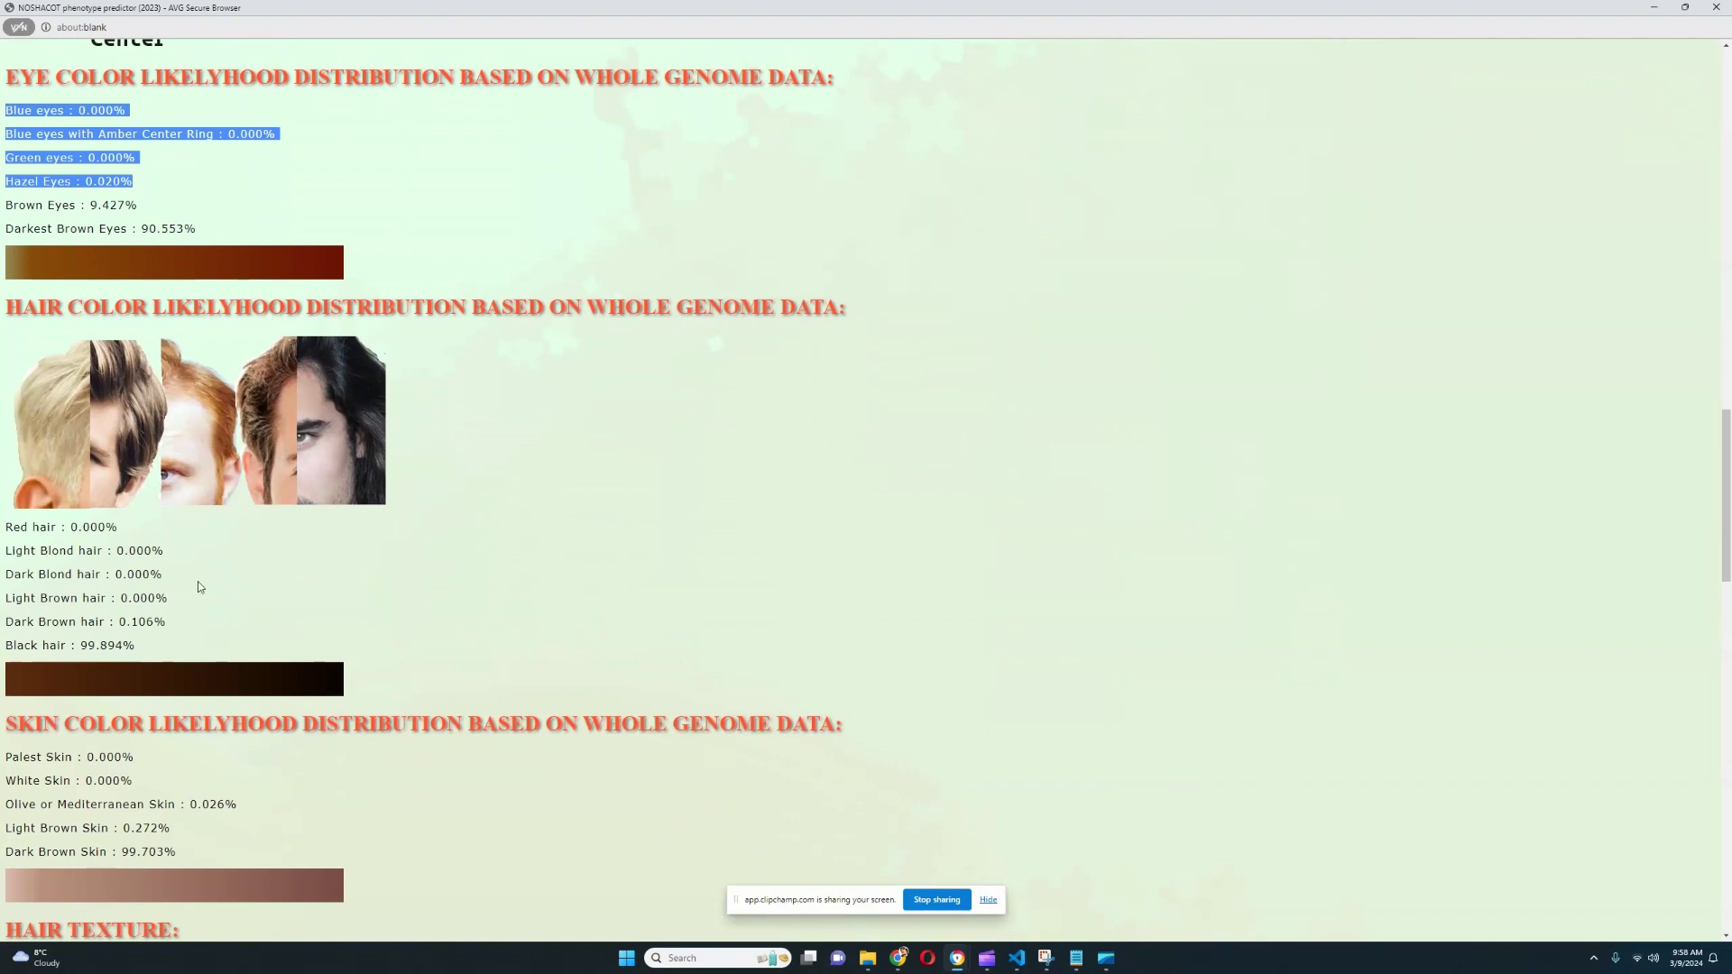
{"action": "triple_click", "coordinate": [145, 644]}
{"action": "left_click", "coordinate": [145, 643]}
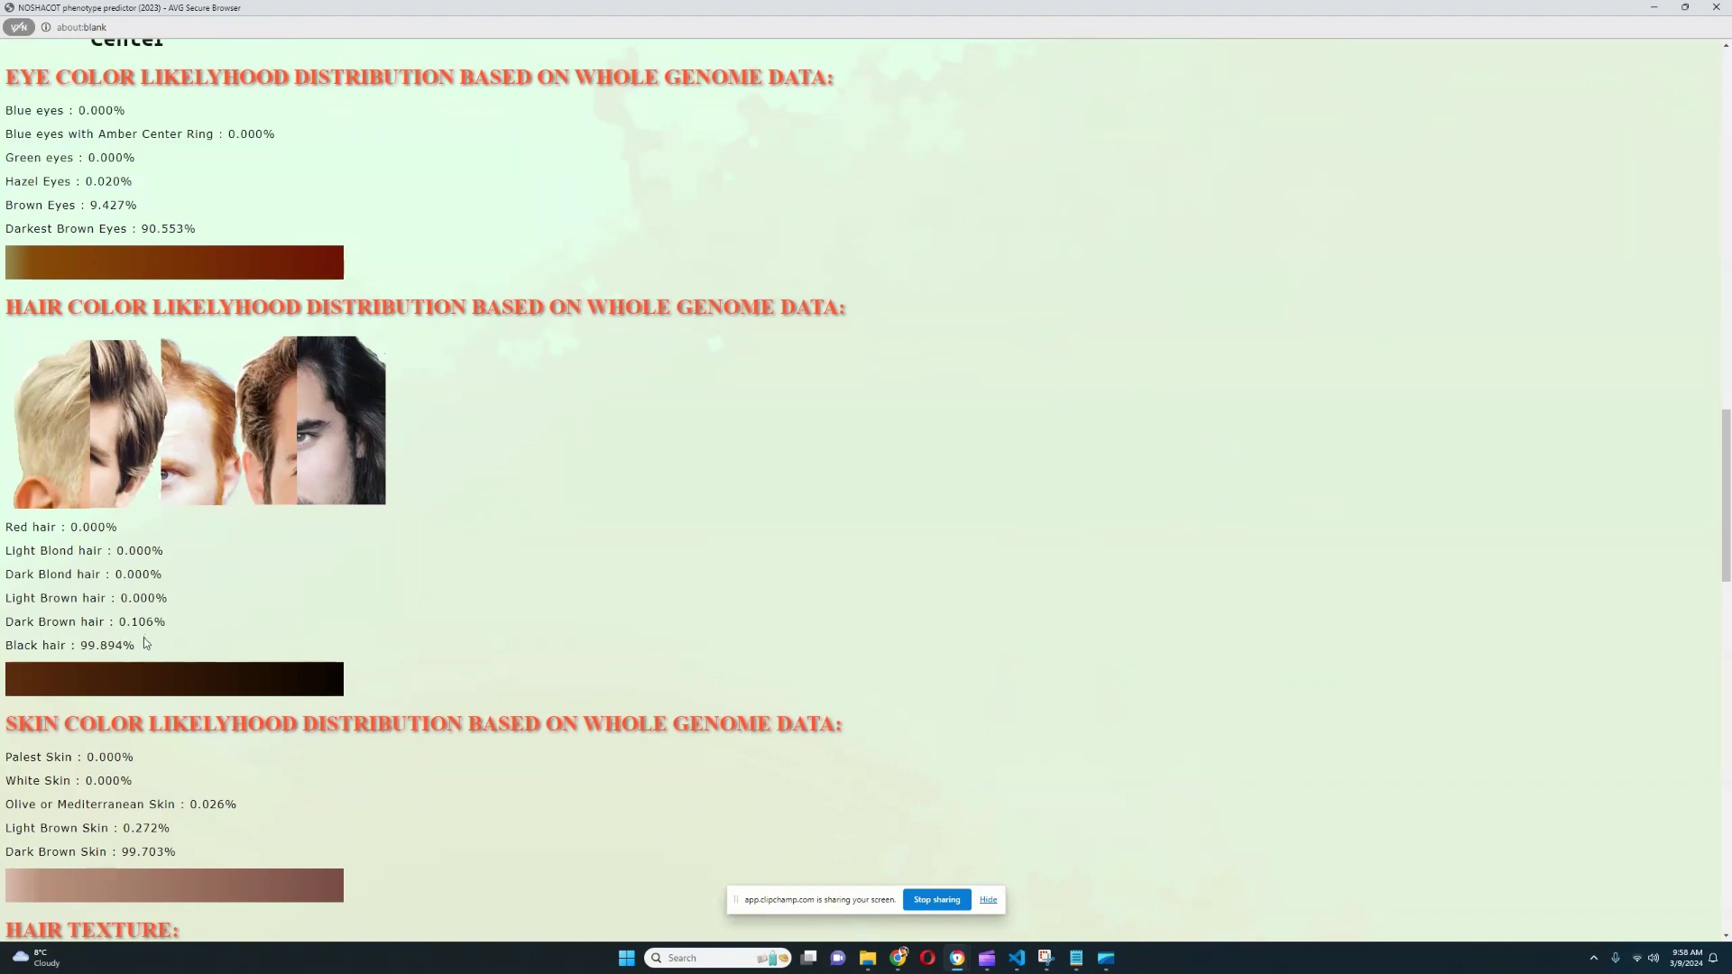
{"action": "left_click_drag", "start_coordinate": [145, 644], "coordinate": [3, 646]}
{"action": "left_click_drag", "start_coordinate": [186, 611], "coordinate": [3, 528]}
- Review the hair texture results and highlight the HERC2 rs11636232 line in the coloring related variants list
{"action": "scroll", "coordinate": [519, 542], "scroll_direction": "down", "scroll_amount": 4}
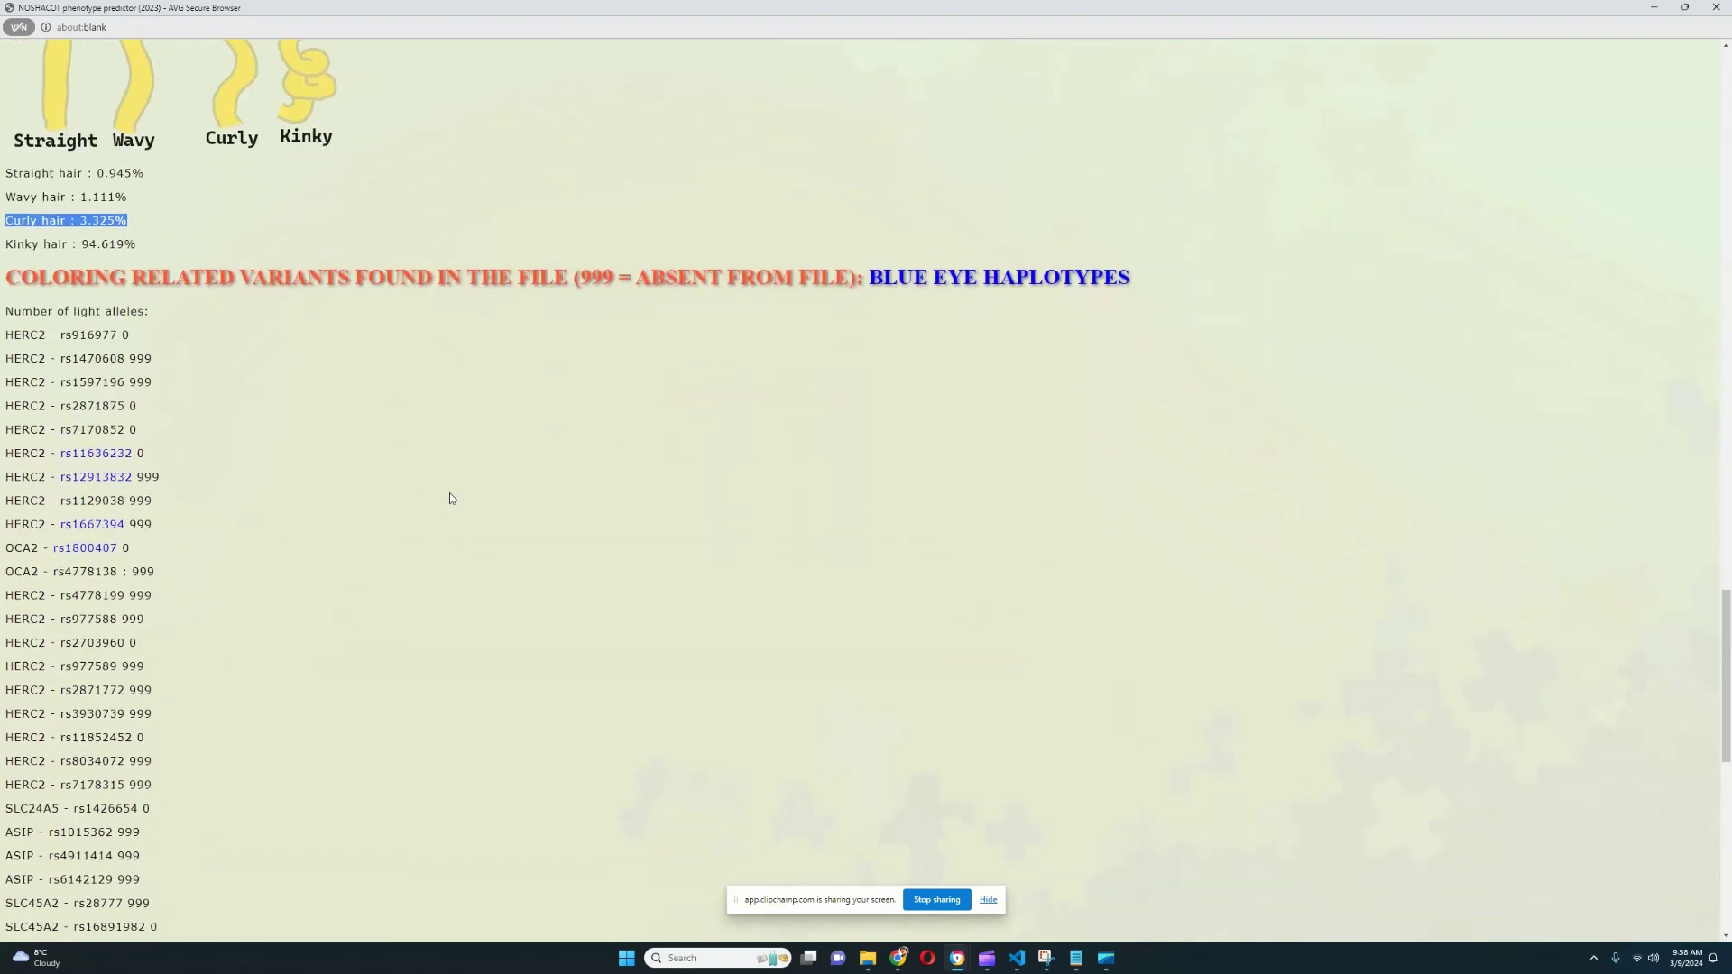
{"action": "triple_click", "coordinate": [83, 456]}
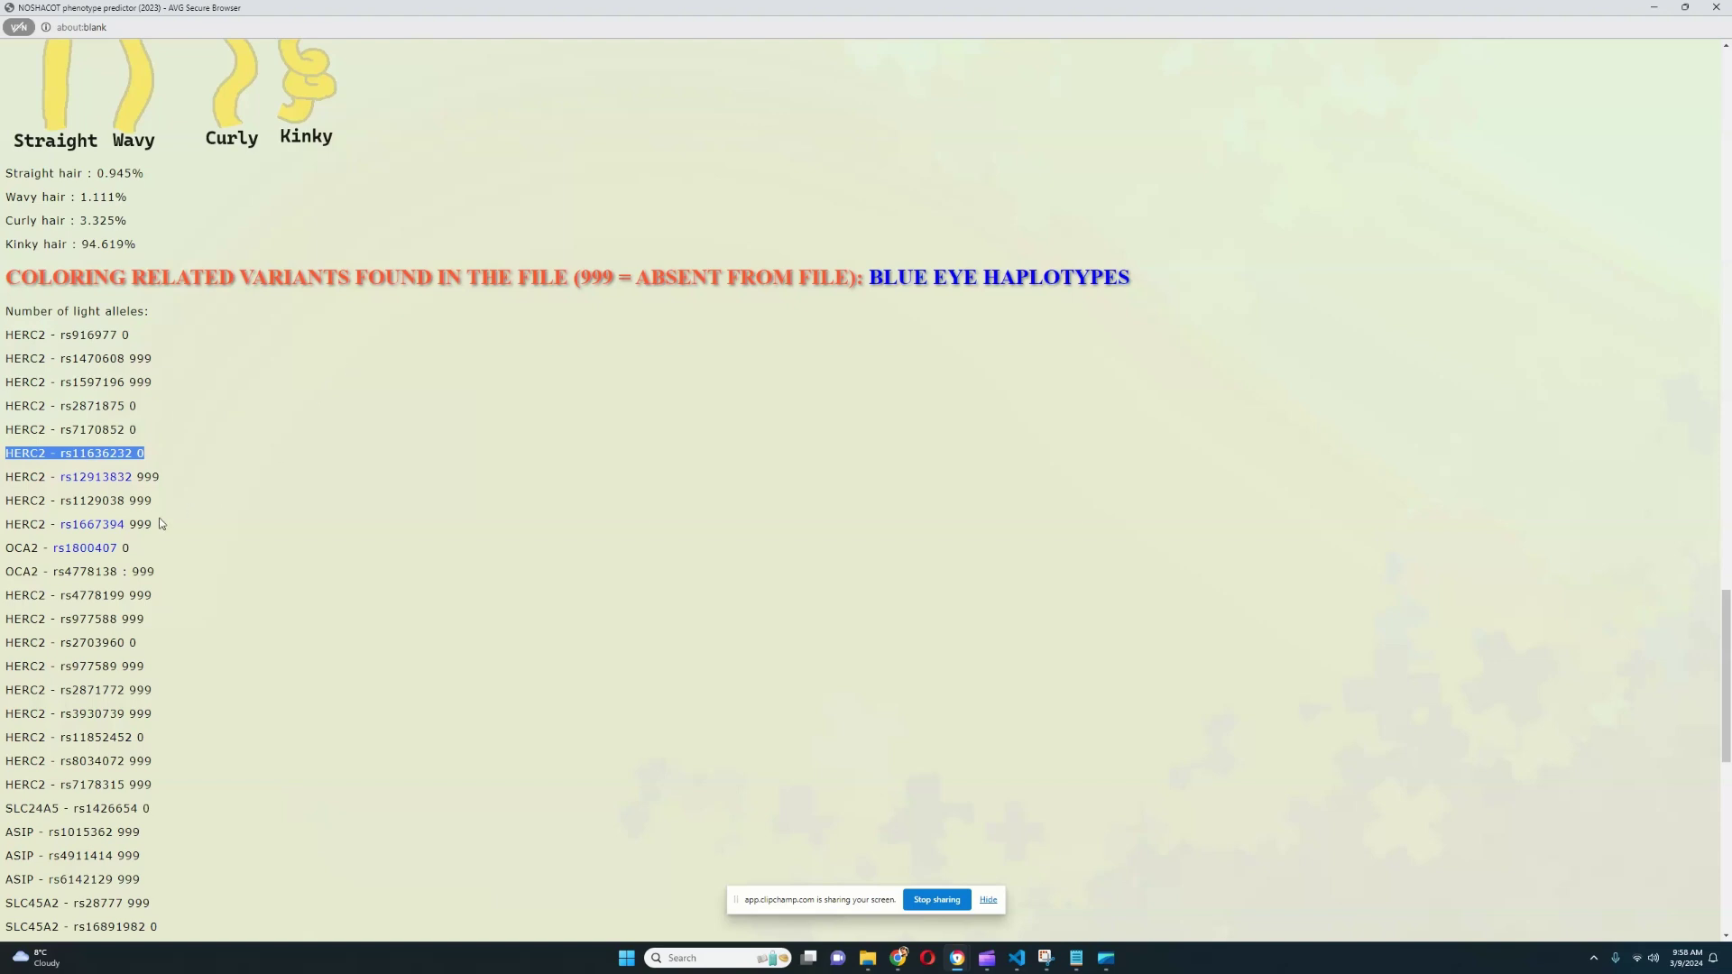
- Highlight the OCA2 rs1800407 line, the HERC2 rs12913832 and rs1129038 lines, and the HERC2 rs1667394 line in the variants list
{"action": "triple_click", "coordinate": [105, 547]}
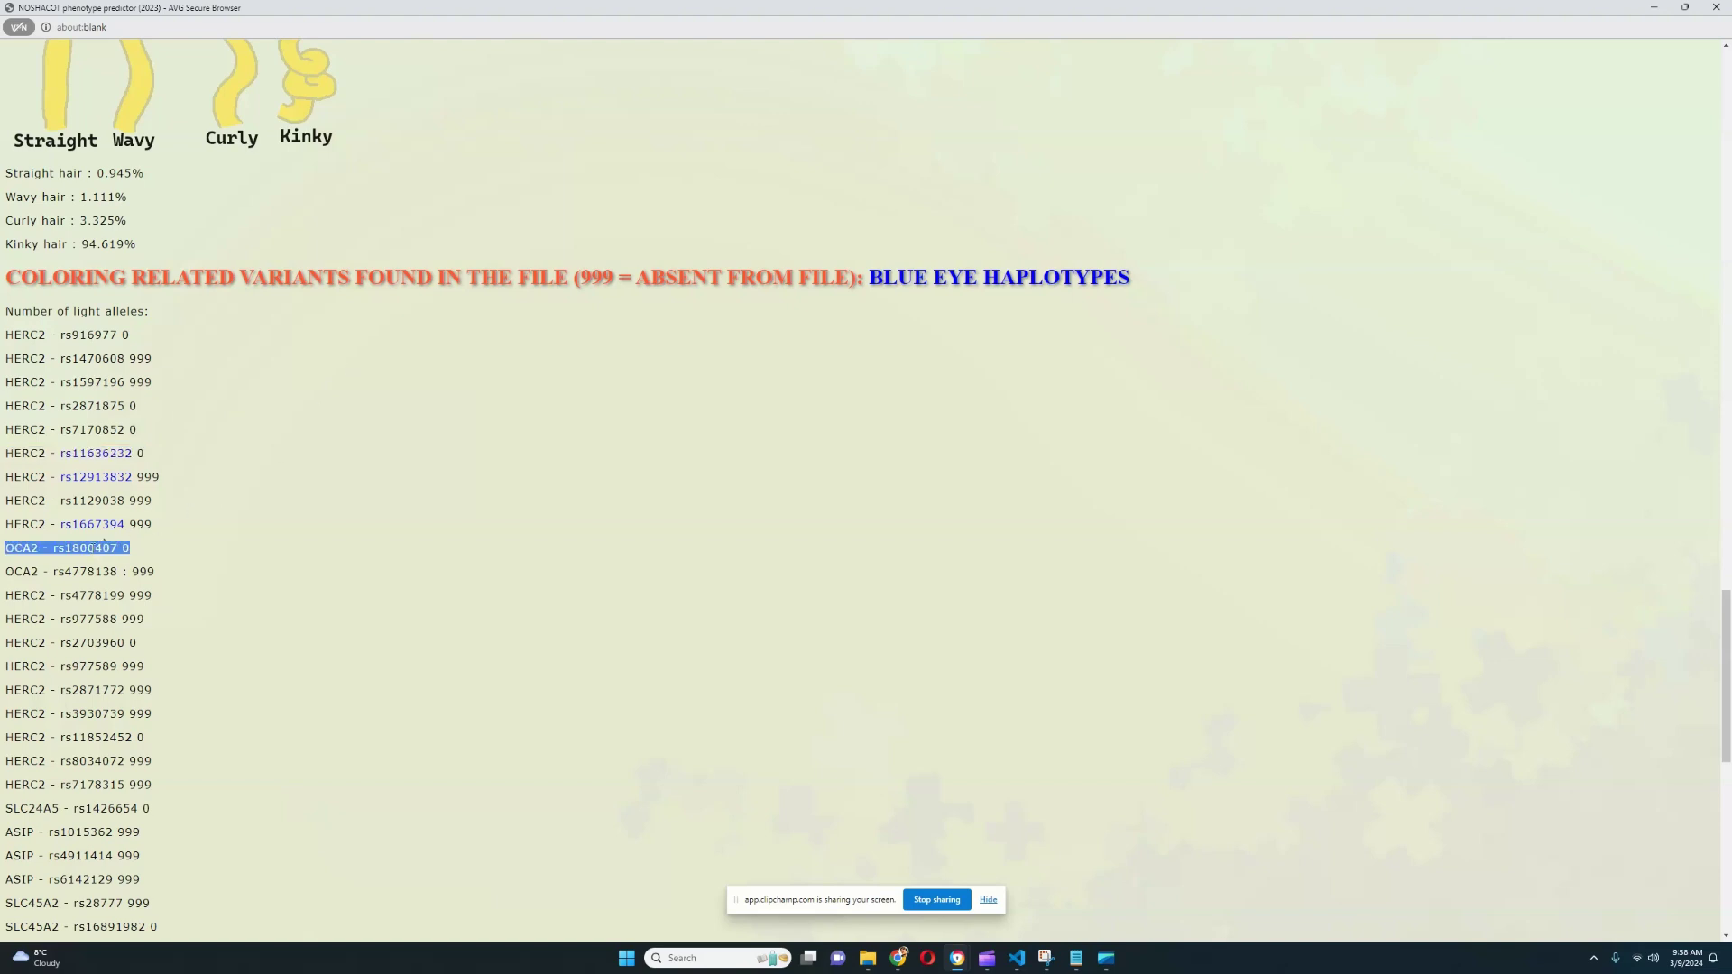
{"action": "triple_click", "coordinate": [191, 478]}
{"action": "left_click_drag", "start_coordinate": [172, 503], "coordinate": [2, 485]}
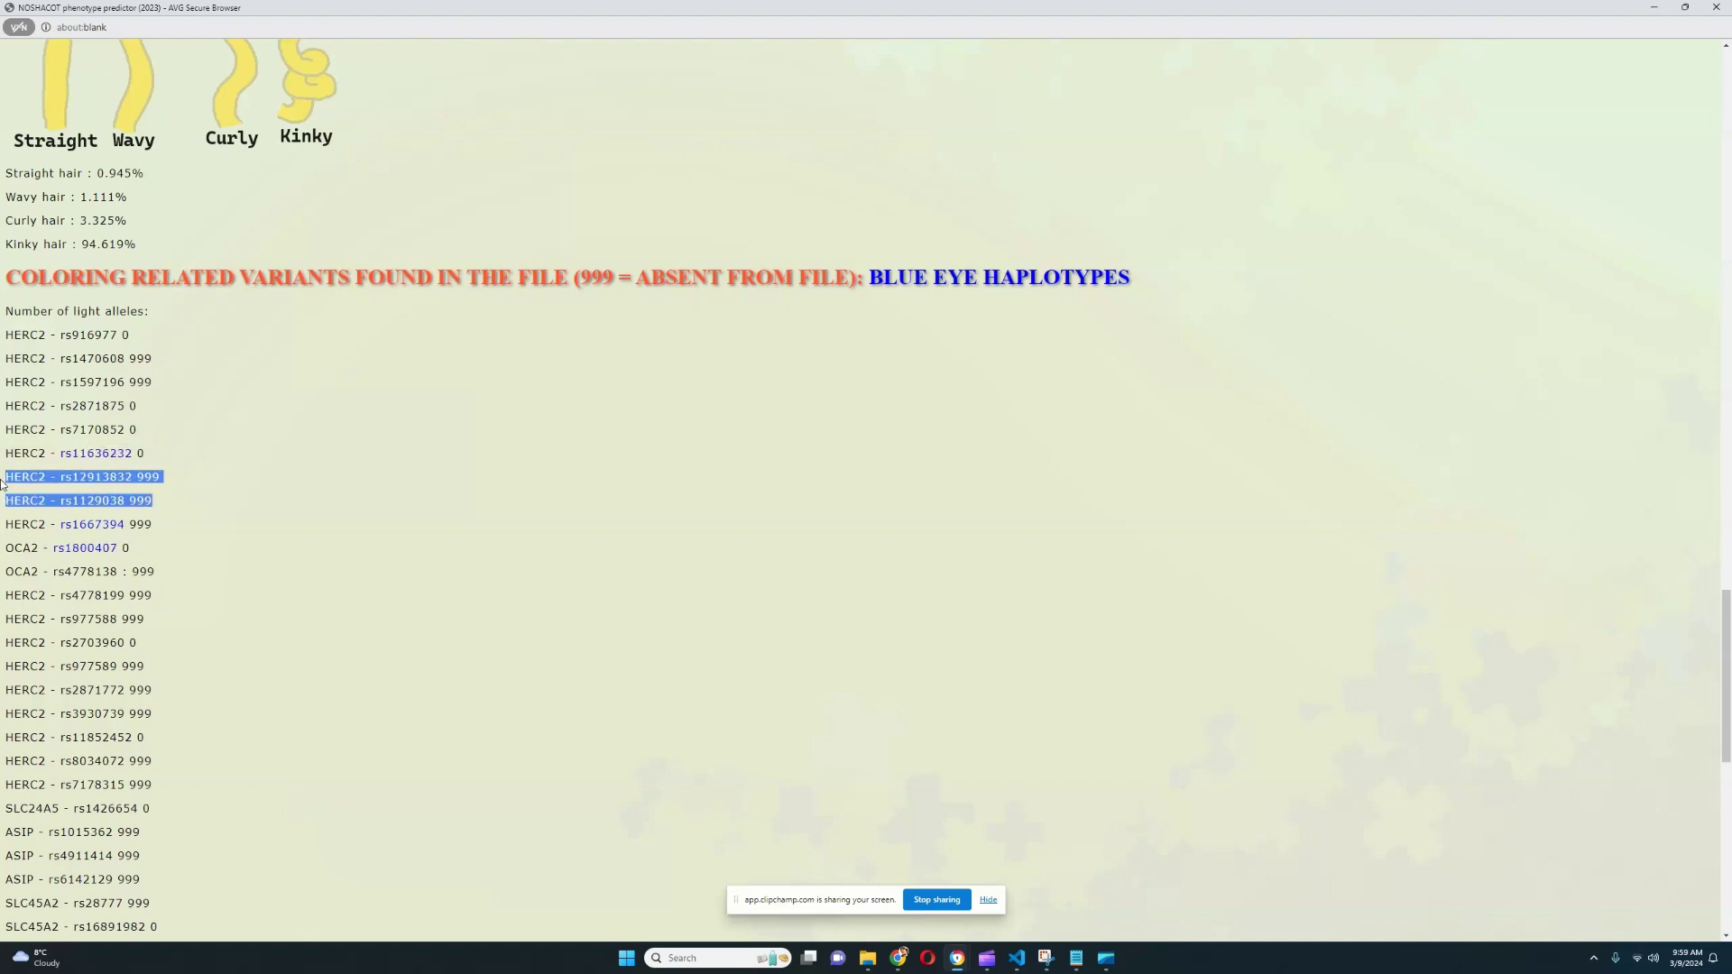
{"action": "triple_click", "coordinate": [90, 524]}
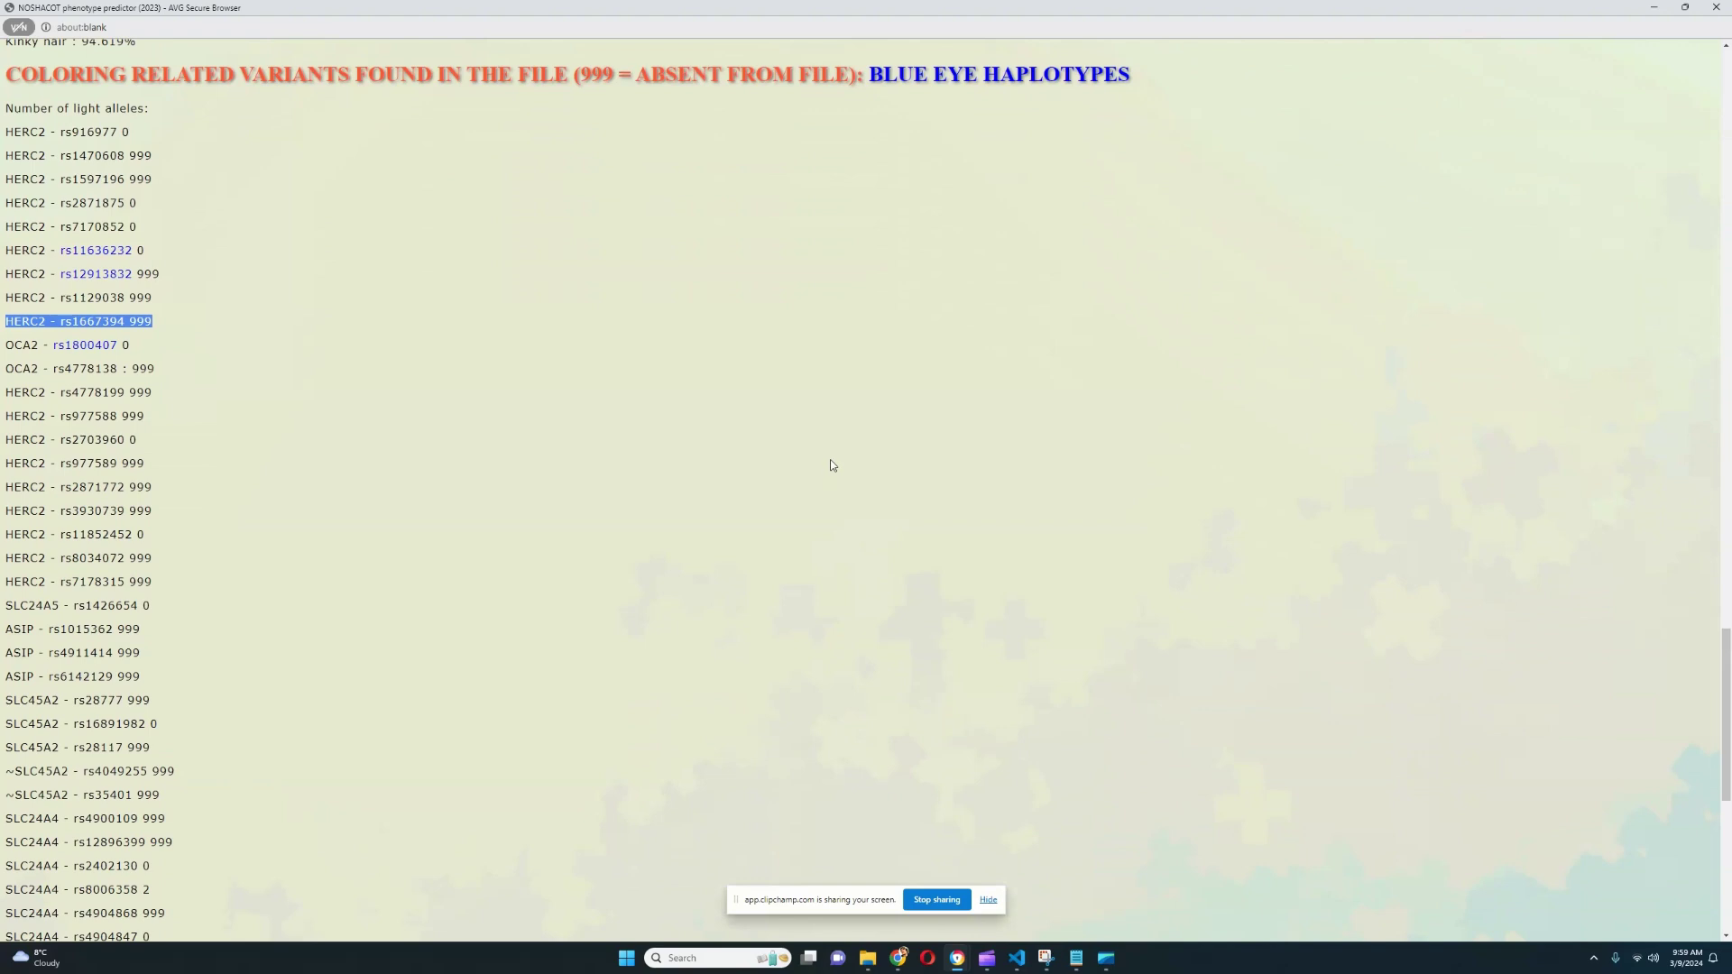
- Highlight the SLC45A2 rs16891982 and SLC24A5 rs1426654 lines further down the coloring related variants list
{"action": "scroll", "coordinate": [830, 465], "scroll_direction": "down", "scroll_amount": 2}
{"action": "left_click_drag", "start_coordinate": [164, 523], "coordinate": [3, 516]}
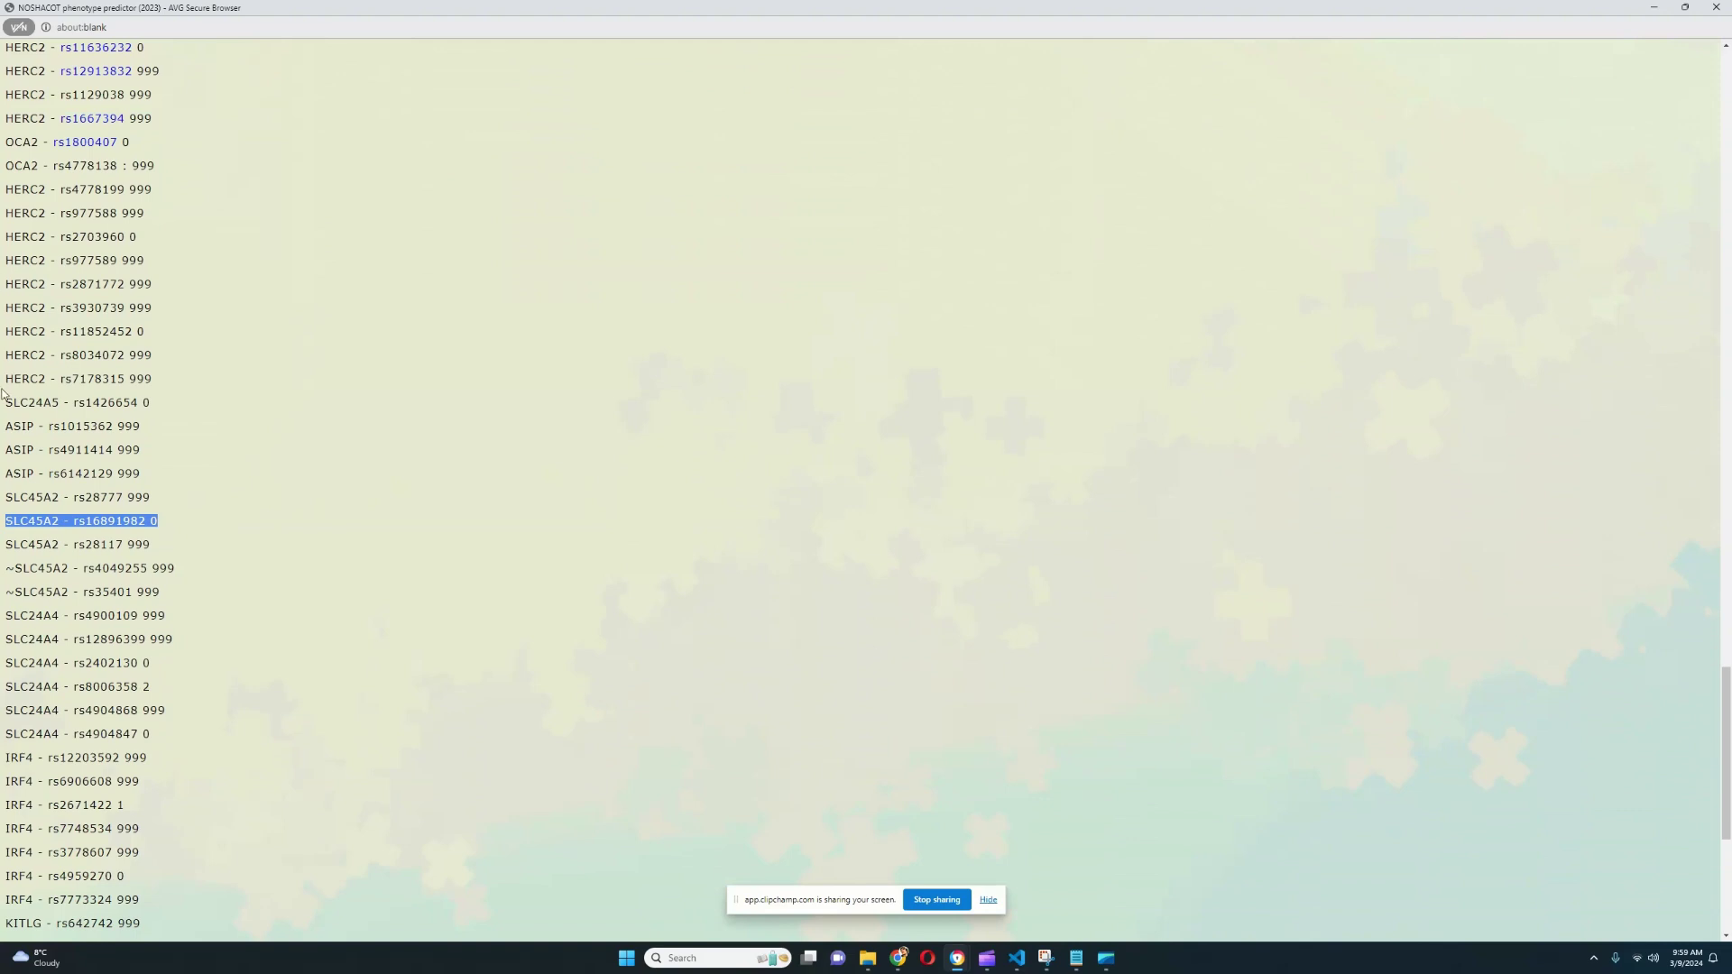
{"action": "left_click_drag", "start_coordinate": [3, 402], "coordinate": [235, 403]}
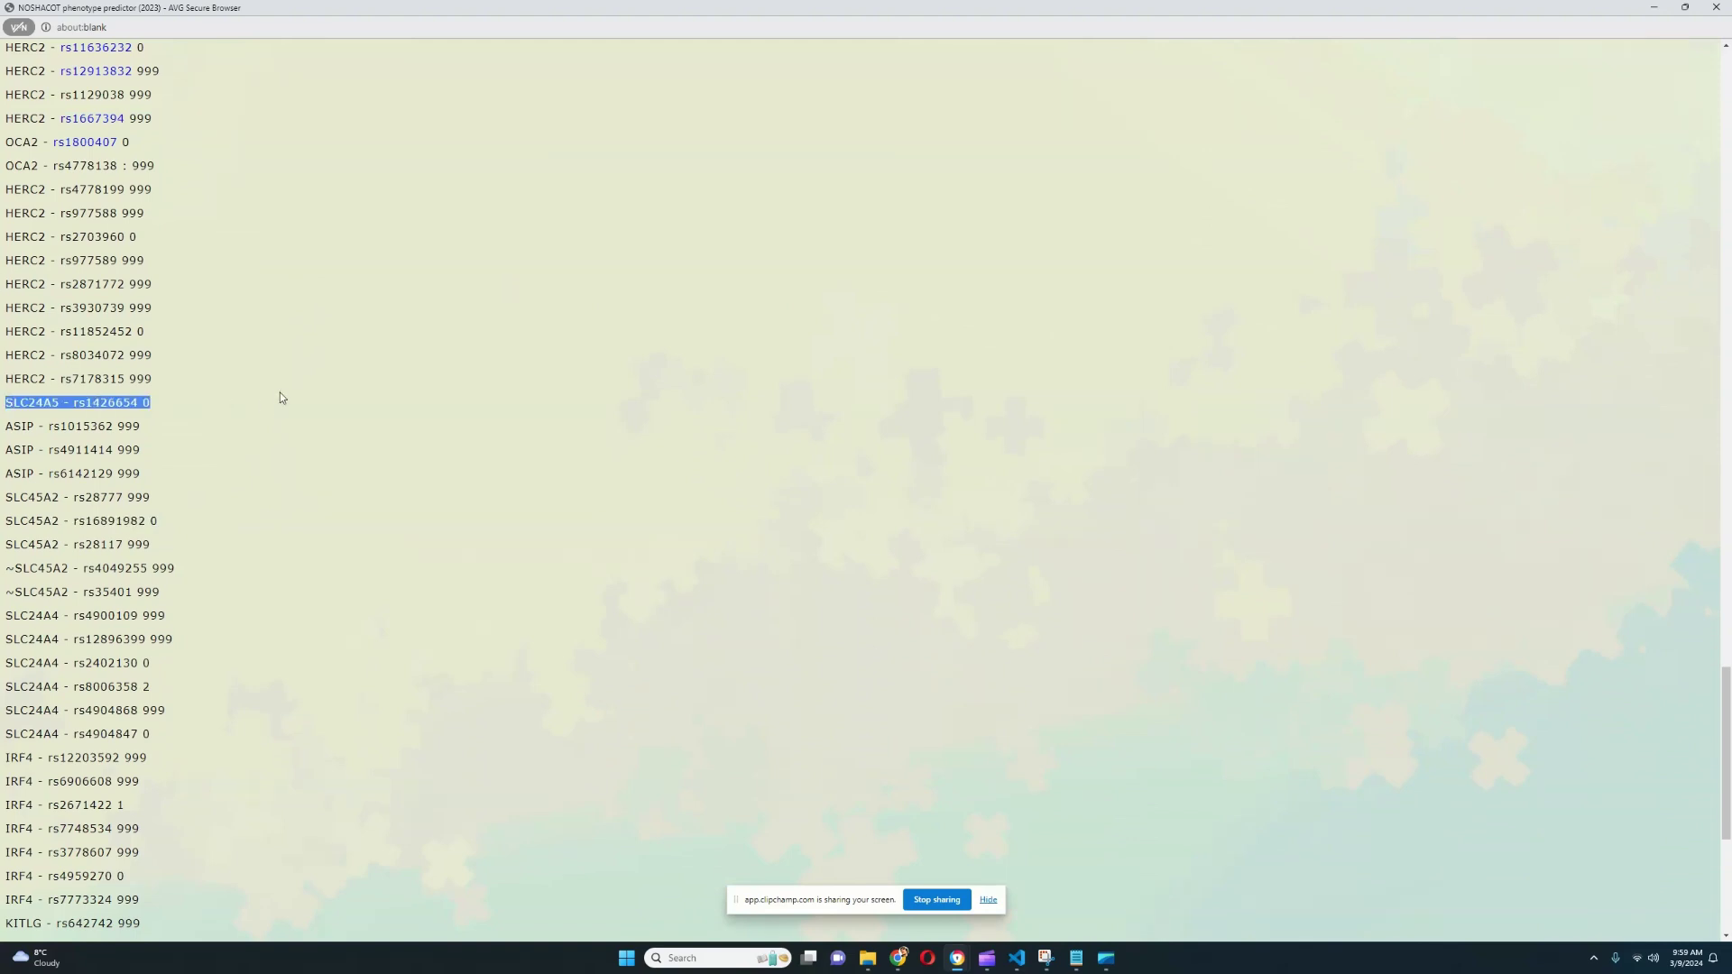
{"action": "scroll", "coordinate": [372, 387], "scroll_direction": "down", "scroll_amount": 2}
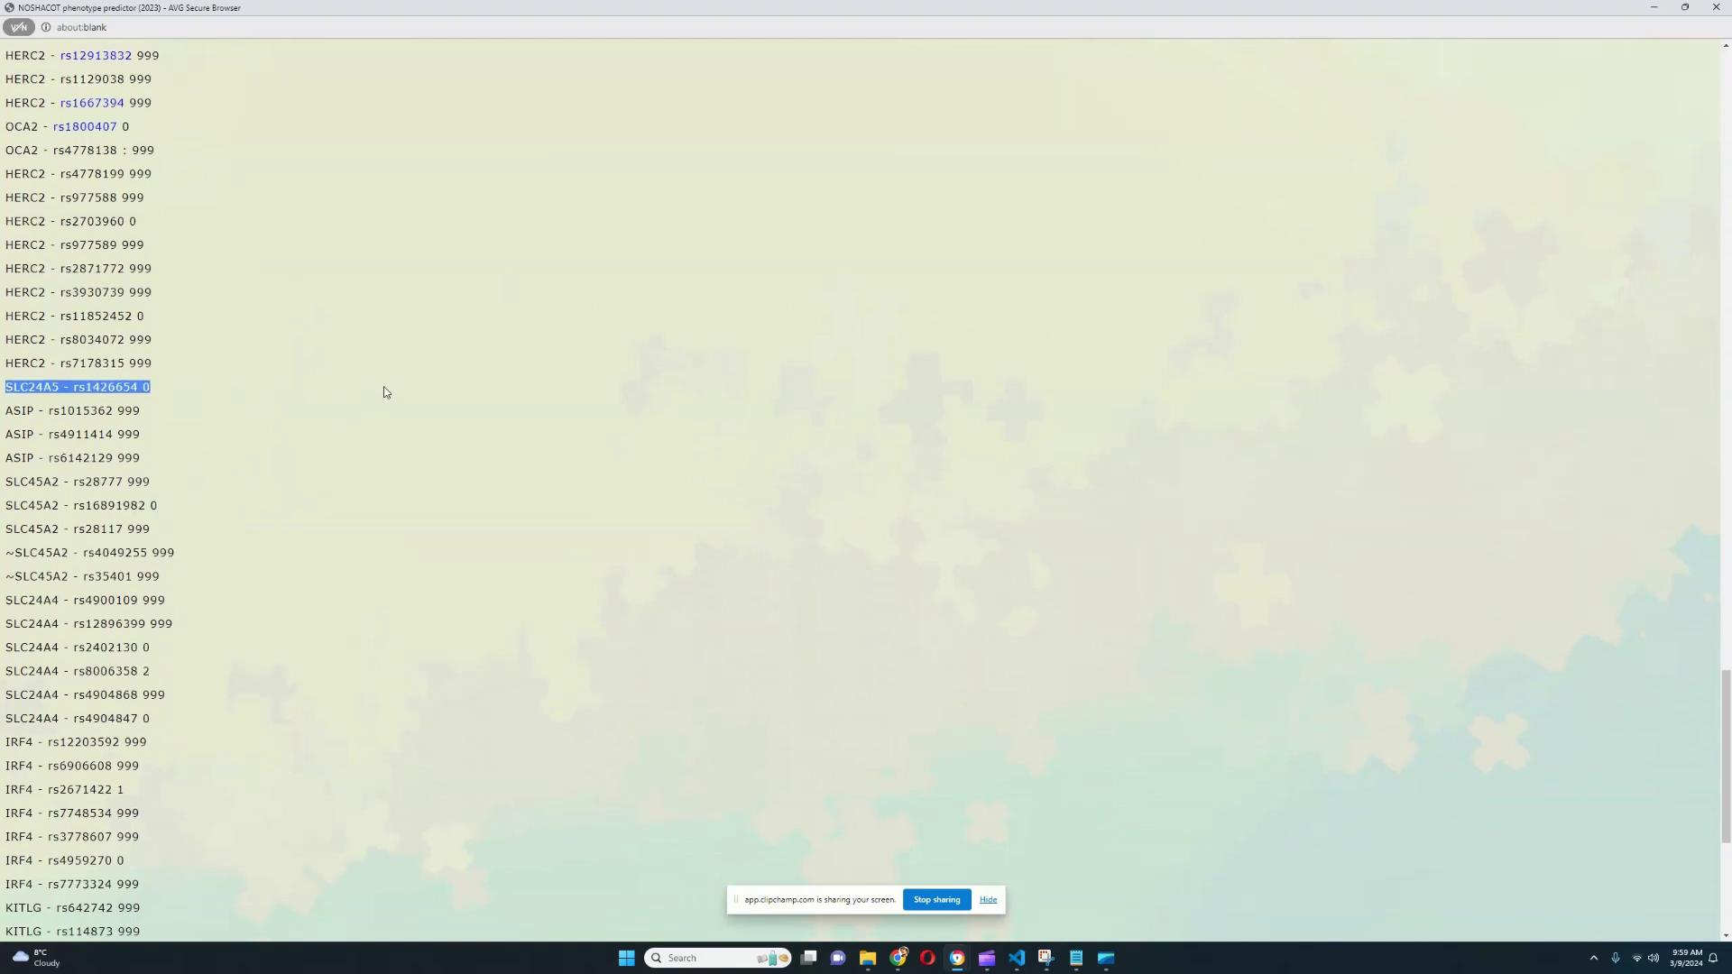
- Highlight the MC1R lines at the end of the variants list, and close the NOSHACOT results window
{"action": "scroll", "coordinate": [431, 395], "scroll_direction": "down", "scroll_amount": 4}
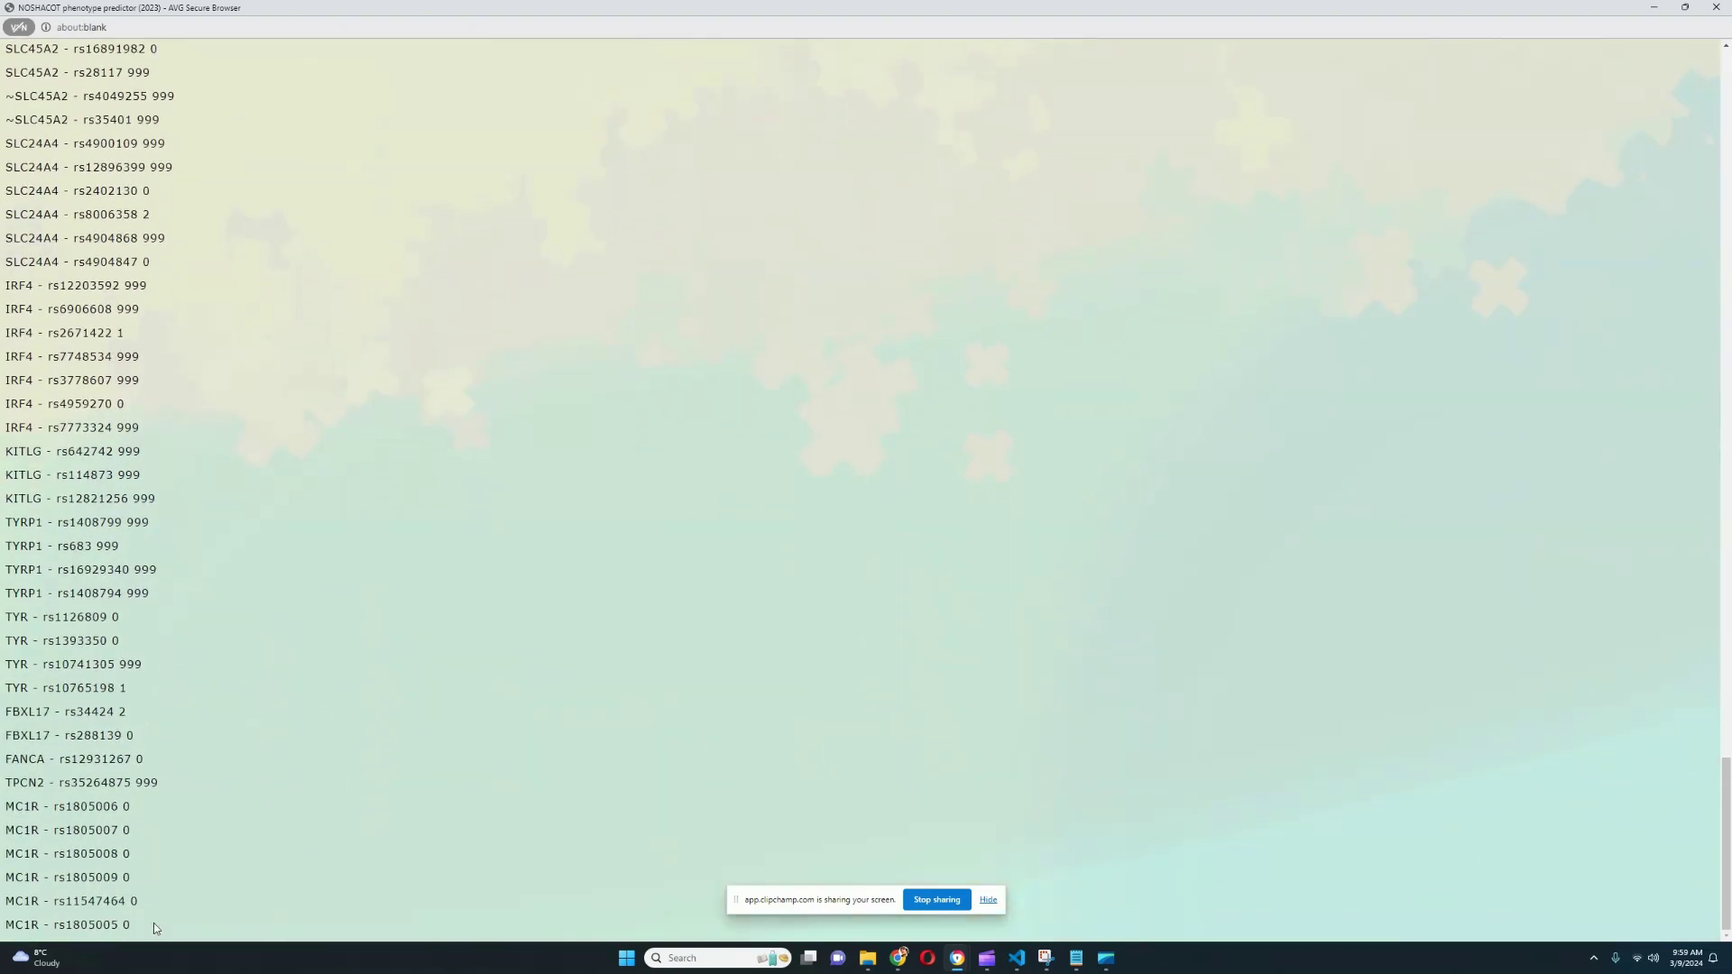
{"action": "left_click_drag", "start_coordinate": [155, 928], "coordinate": [2, 817]}
{"action": "left_click", "coordinate": [463, 785]}
{"action": "scroll", "coordinate": [881, 665], "scroll_direction": "up", "scroll_amount": 9}
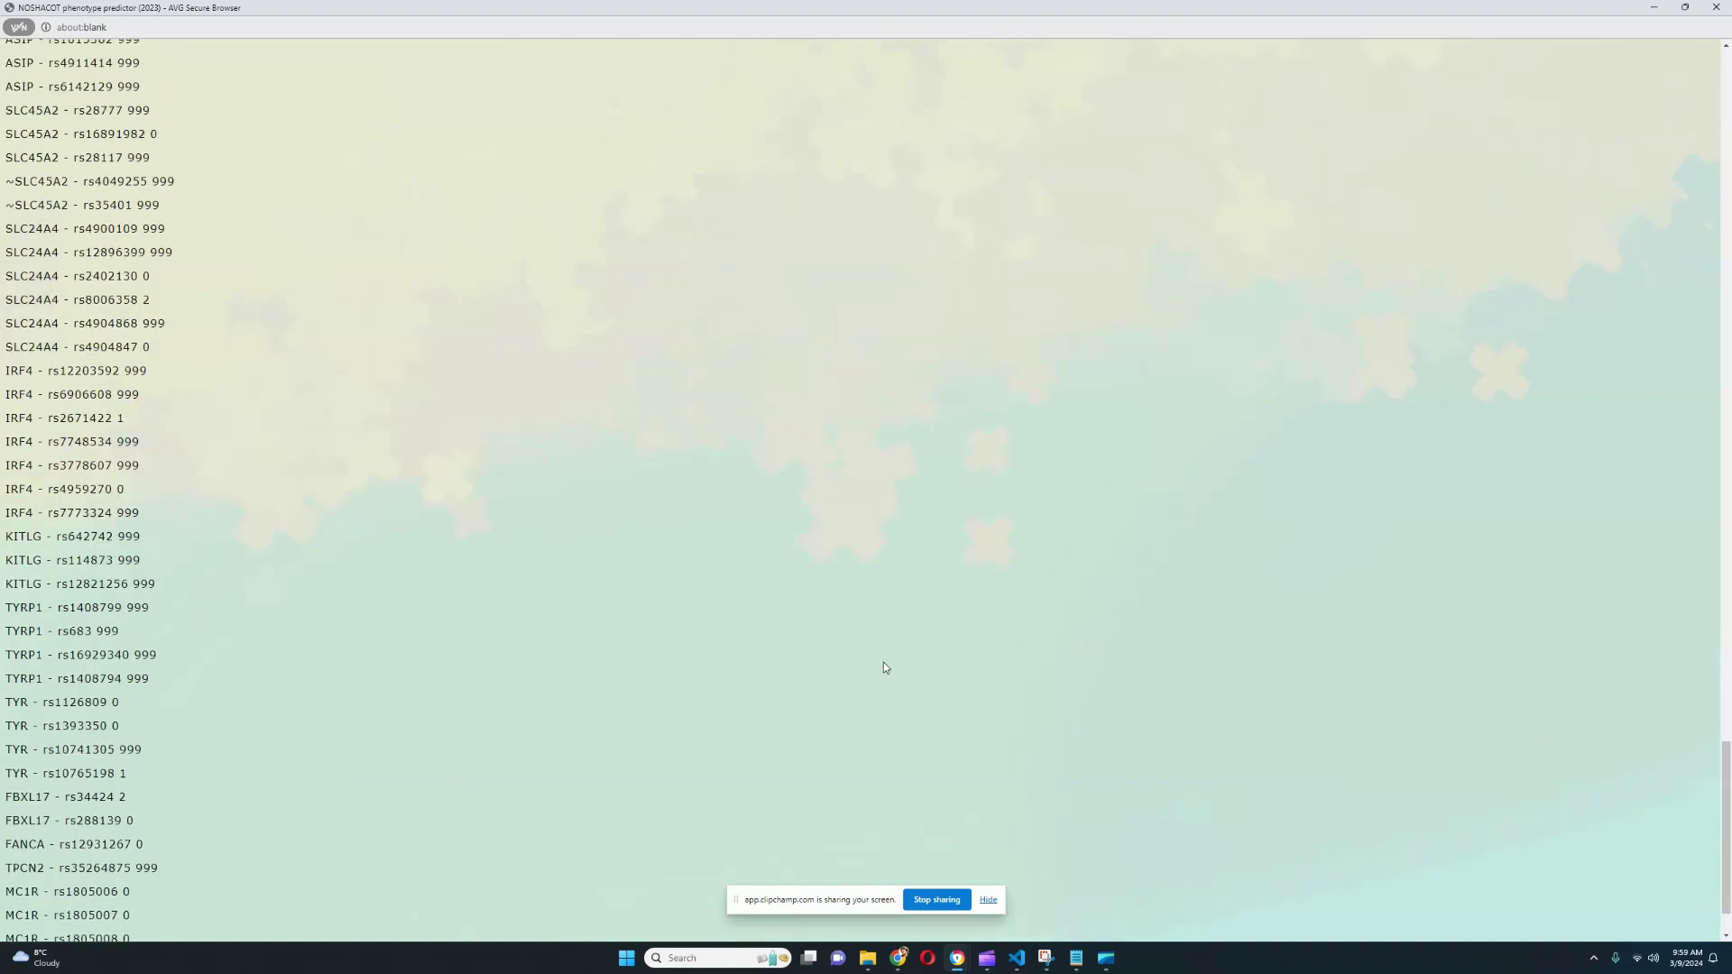
{"action": "scroll", "coordinate": [1038, 175], "scroll_direction": "up", "scroll_amount": 10}
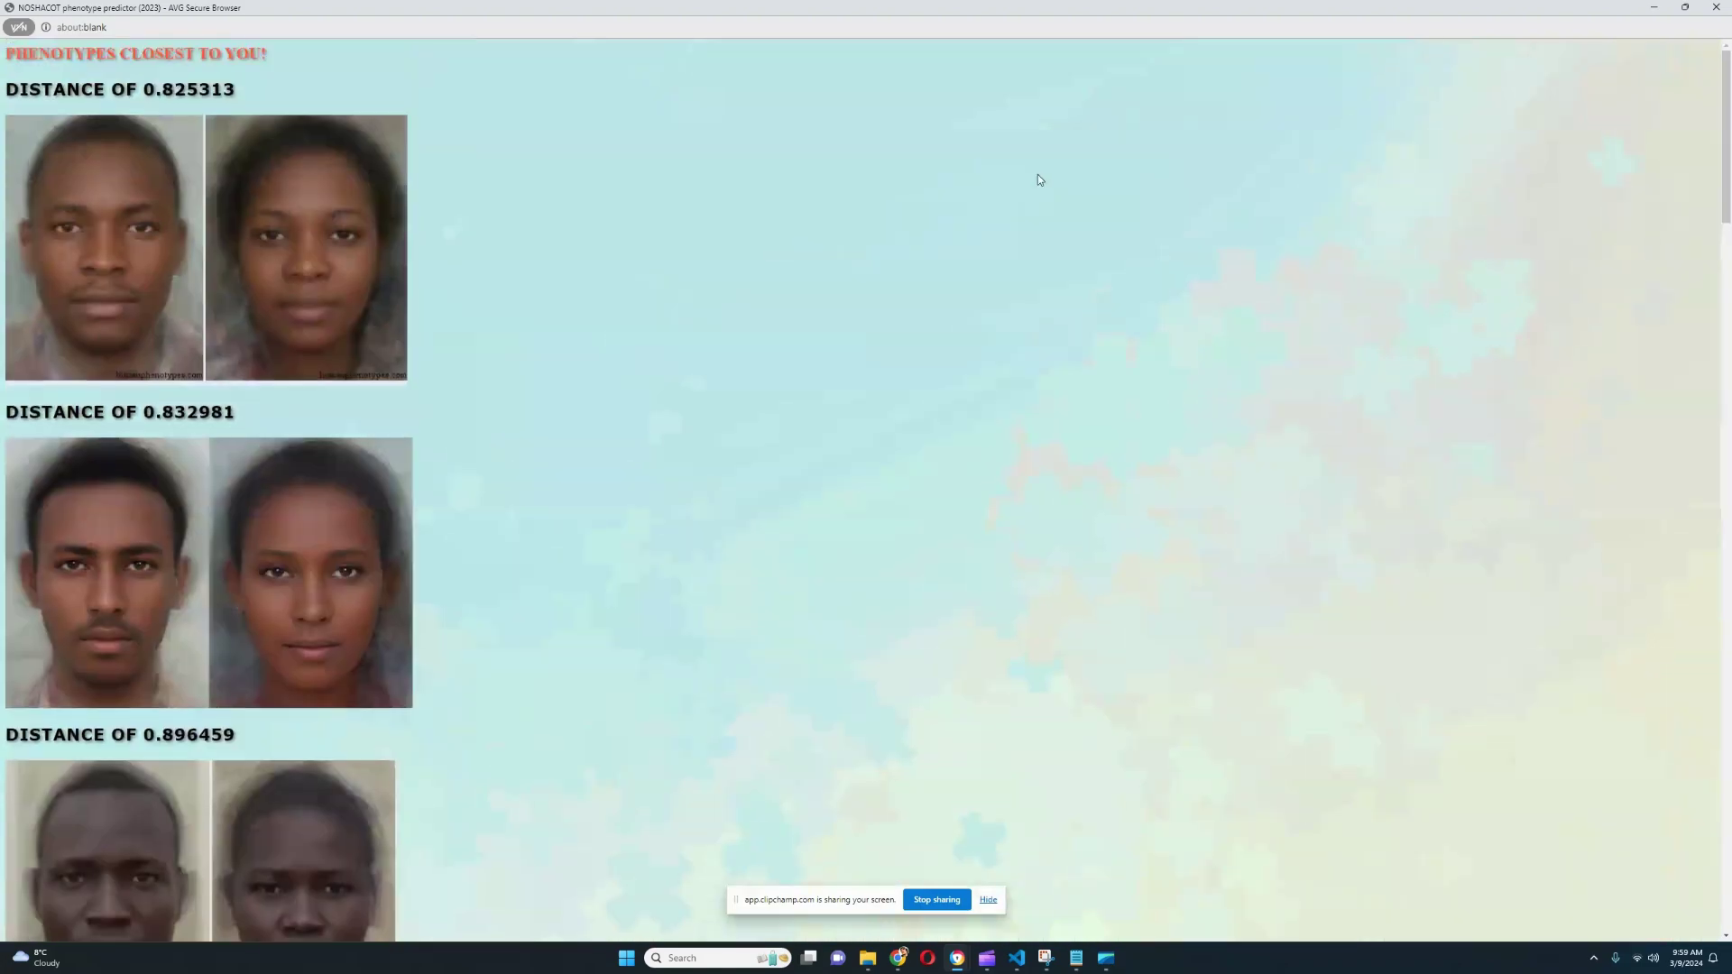
{"action": "left_click", "coordinate": [1716, 8]}
- Open the YSEQ Phenotype Predictor at phenotype.yseq.net on its own browser page
{"action": "left_click", "coordinate": [506, 11]}
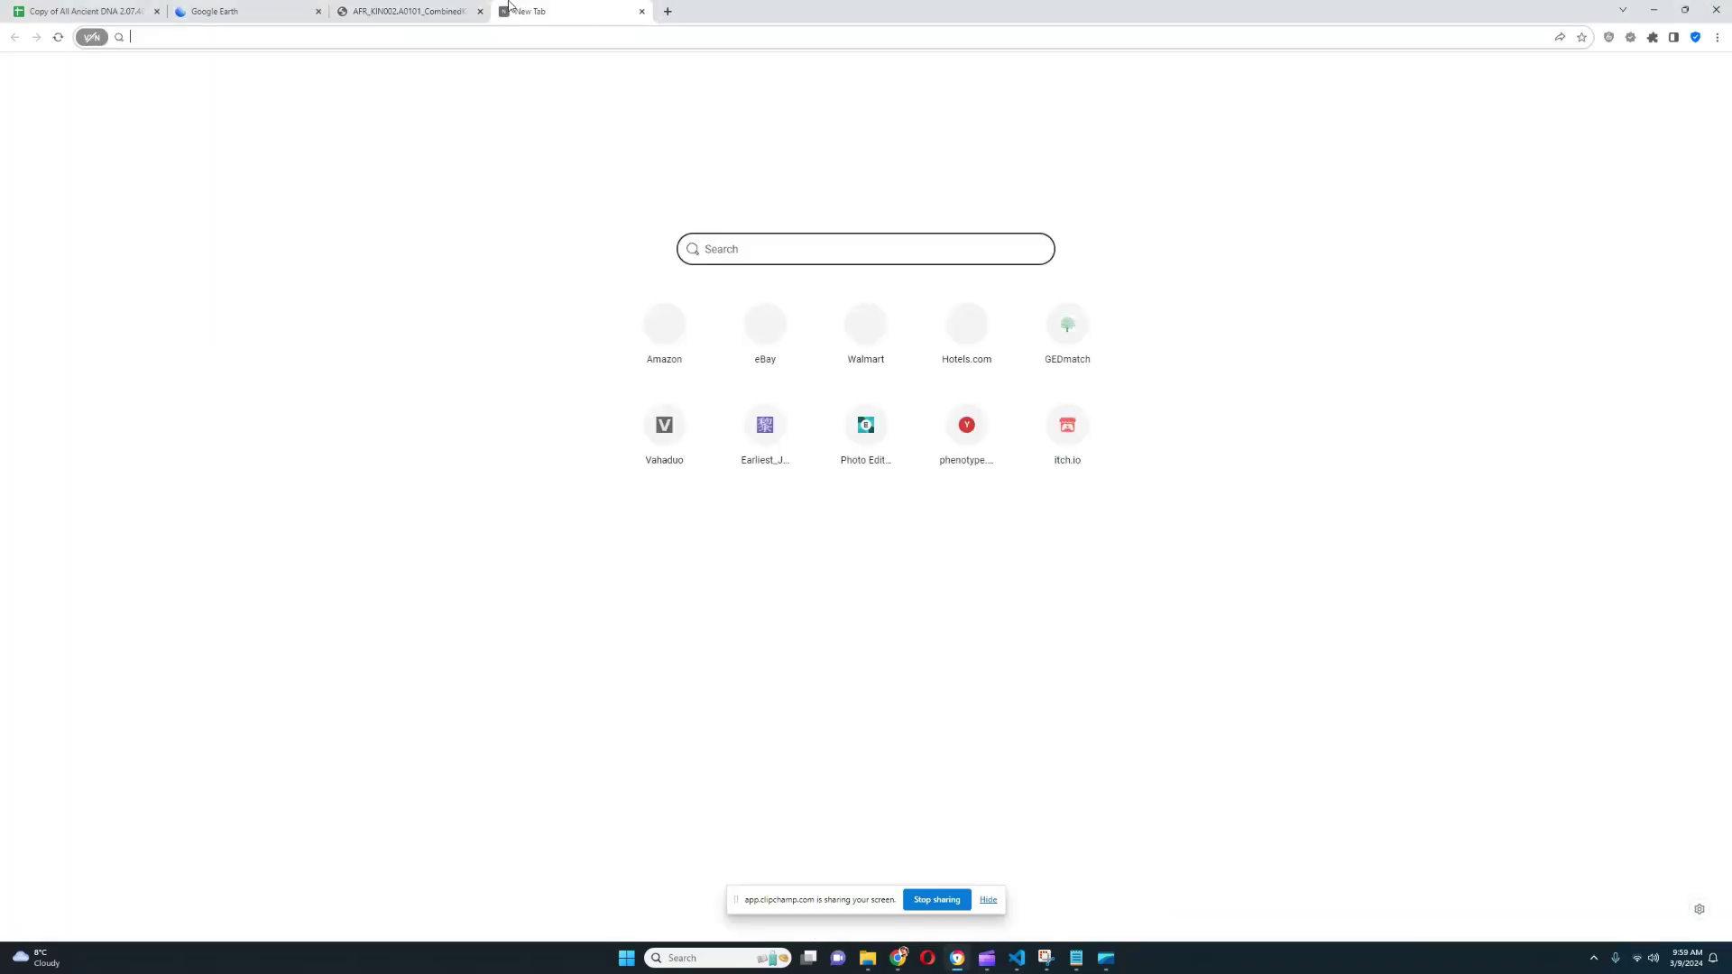
{"action": "type", "text": "yseq"}
{"action": "key", "text": "Return"}
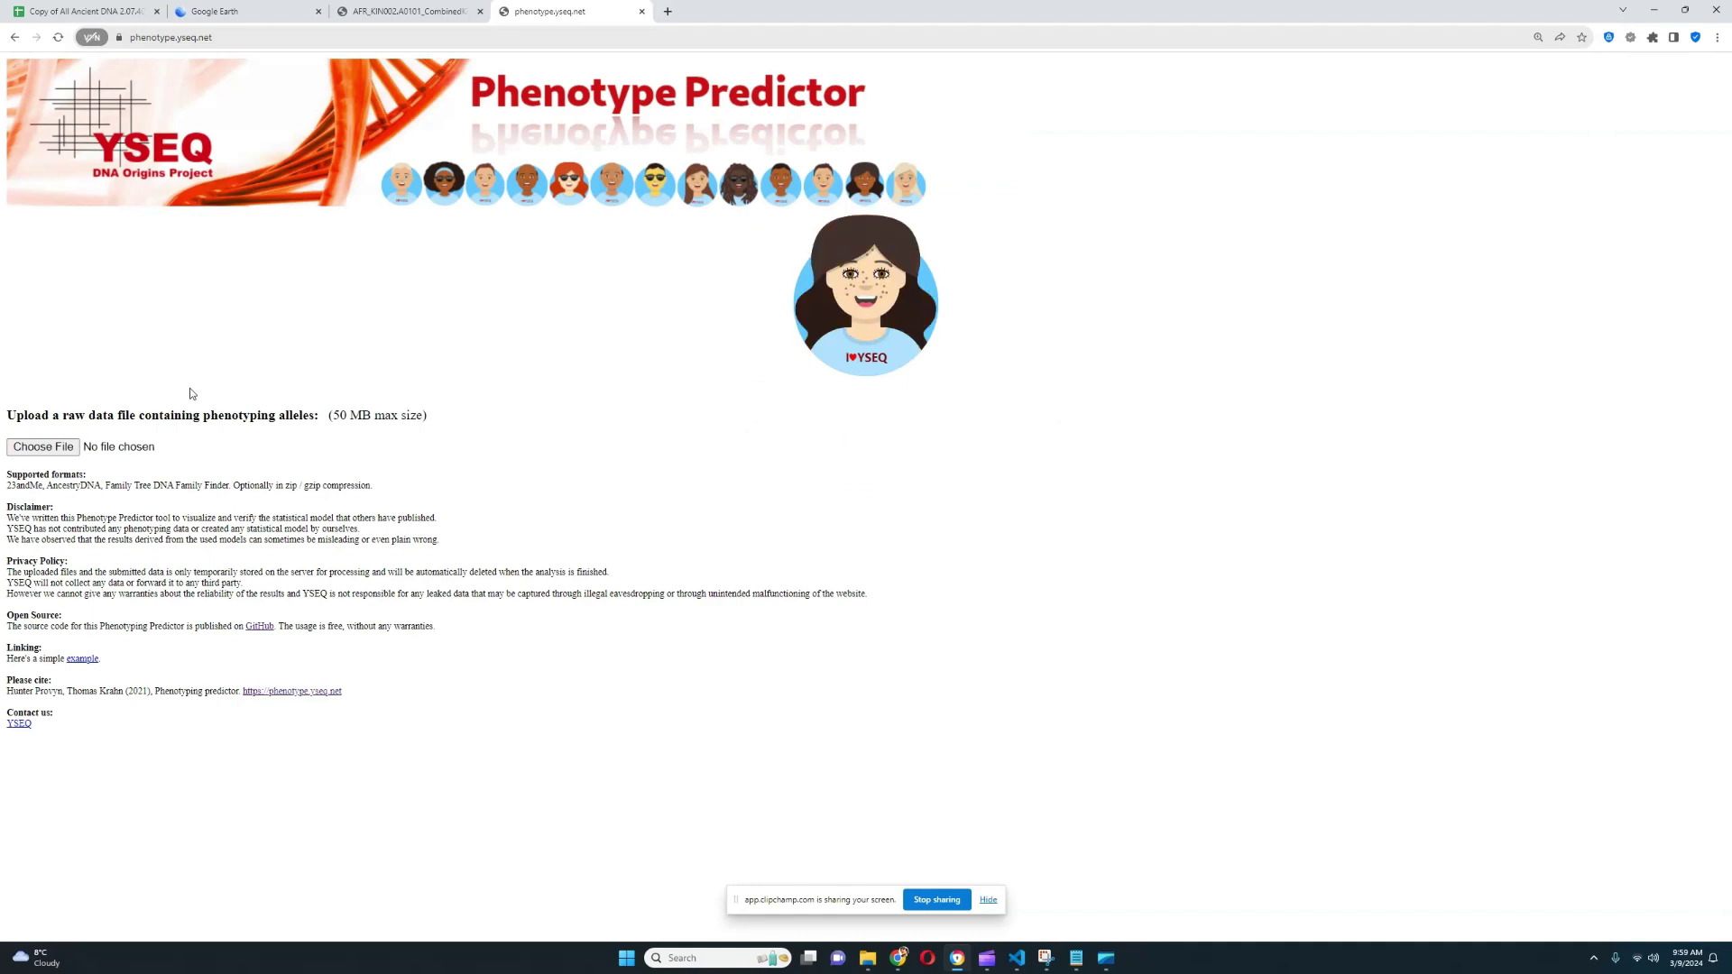
- Search the genome files folder for AFR and upload the AFR_KIN002.A0101_CombinedKit text document to the predictor
{"action": "left_click", "coordinate": [49, 450]}
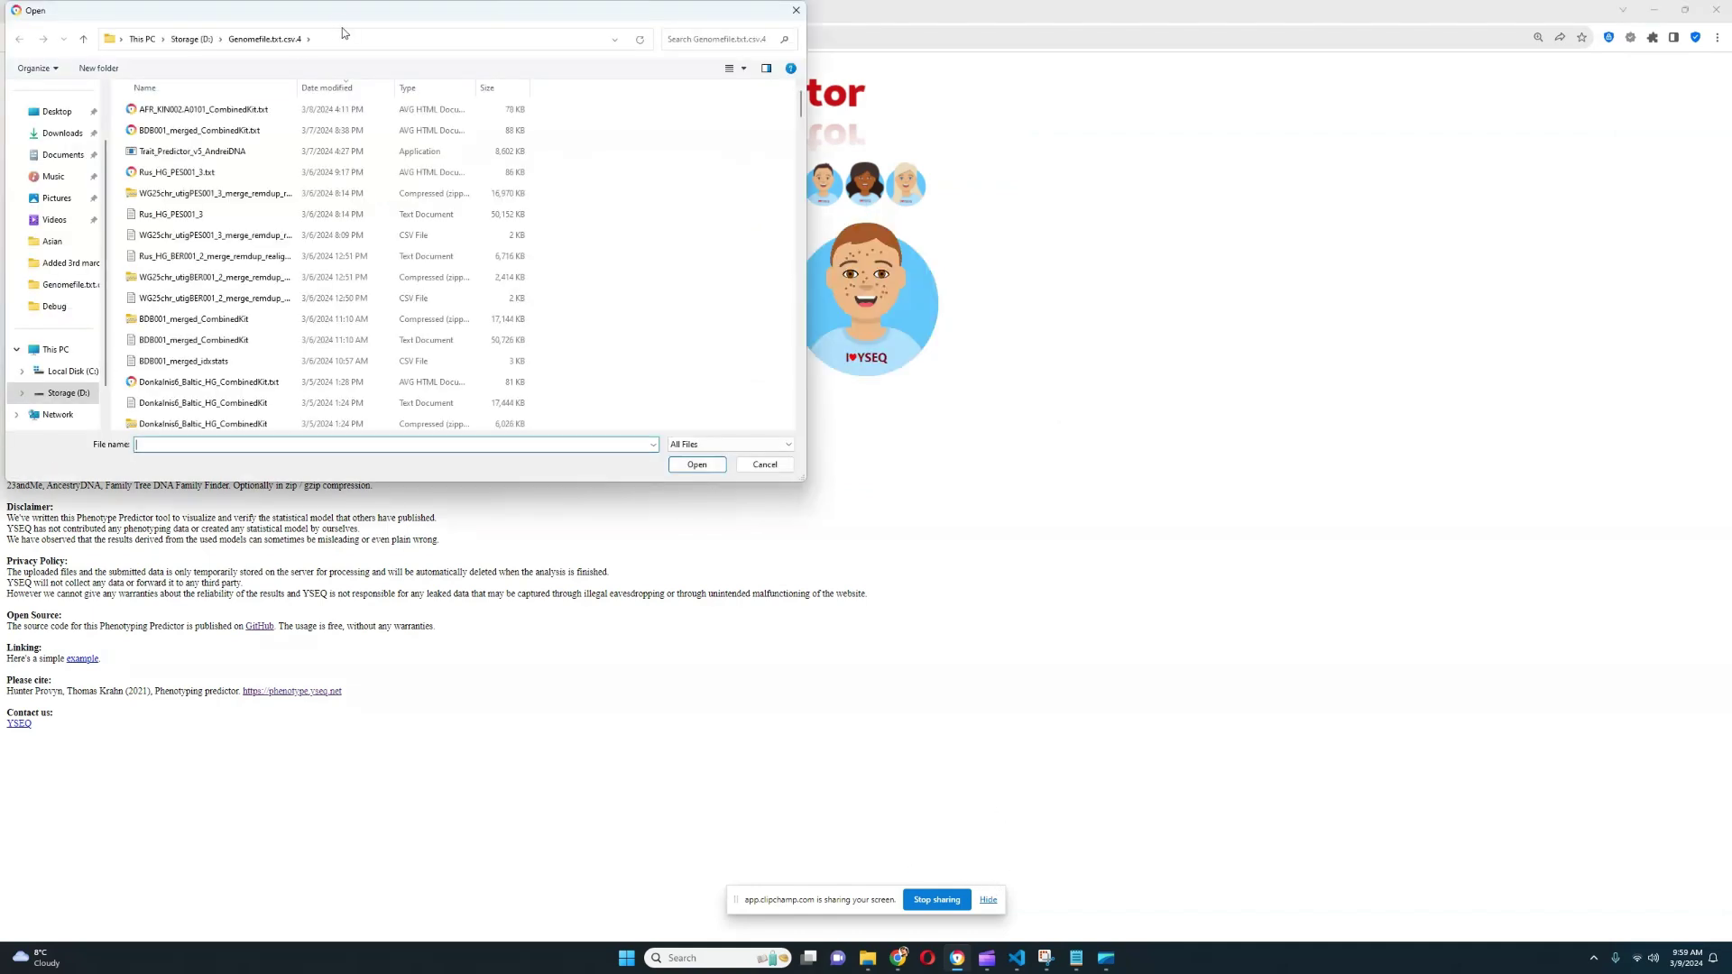
{"action": "left_click_drag", "start_coordinate": [349, 21], "coordinate": [511, 47]}
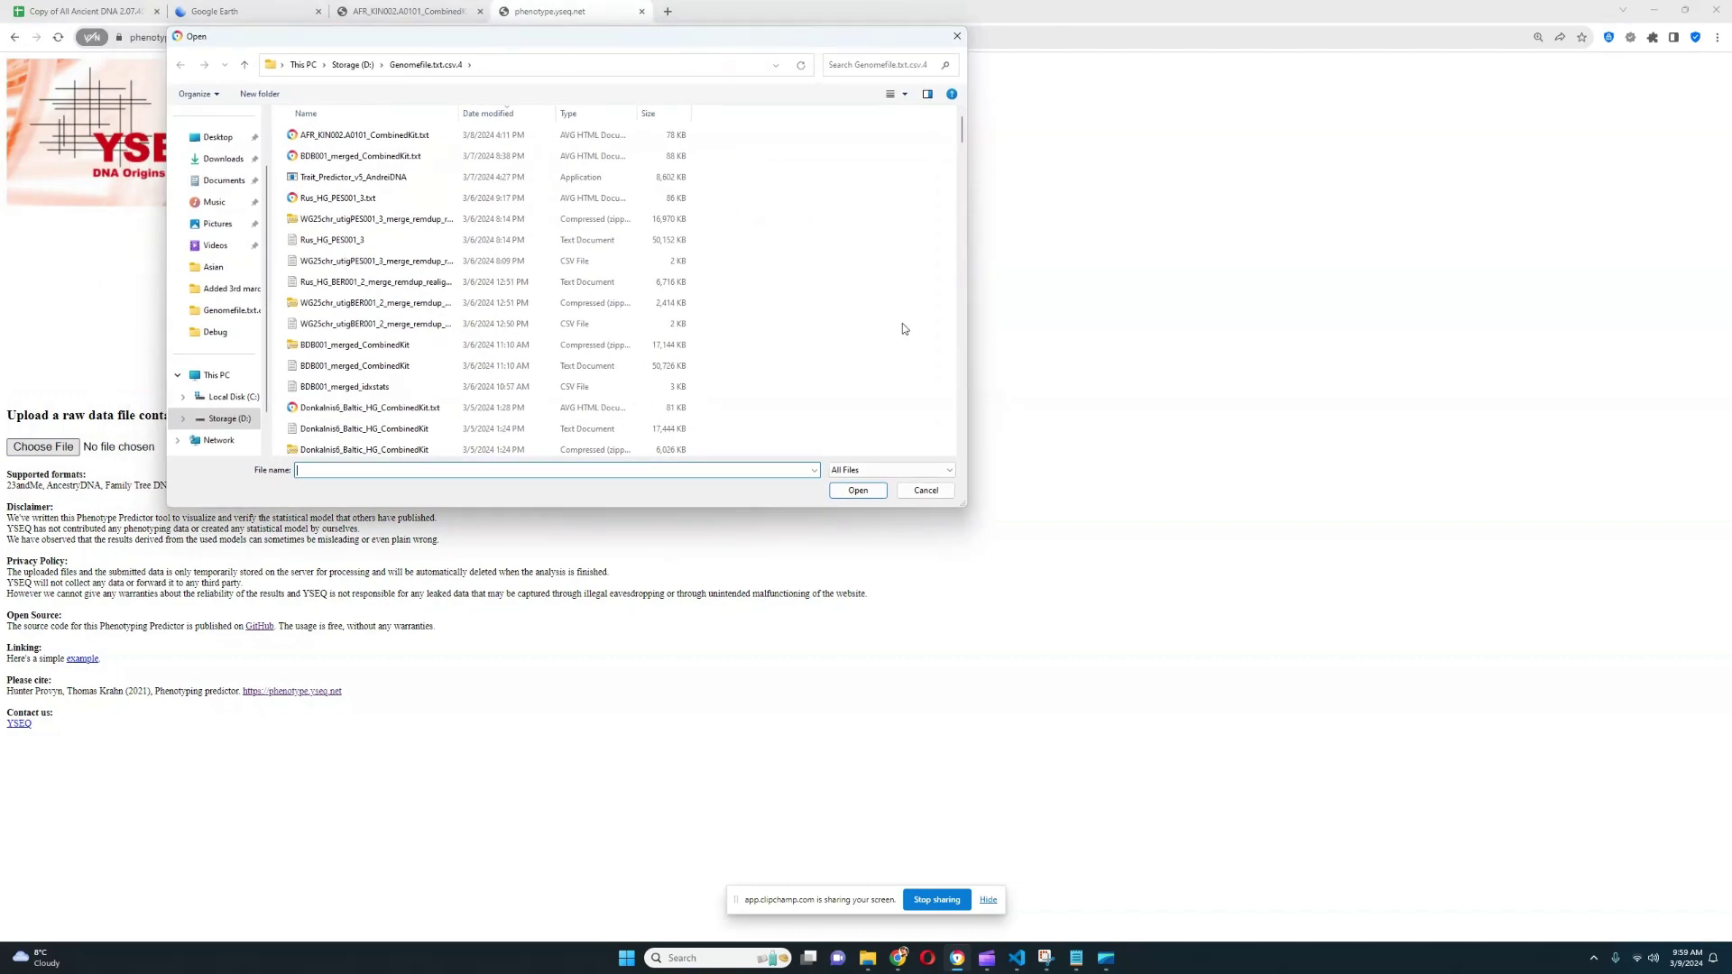
{"action": "left_click", "coordinate": [864, 61]}
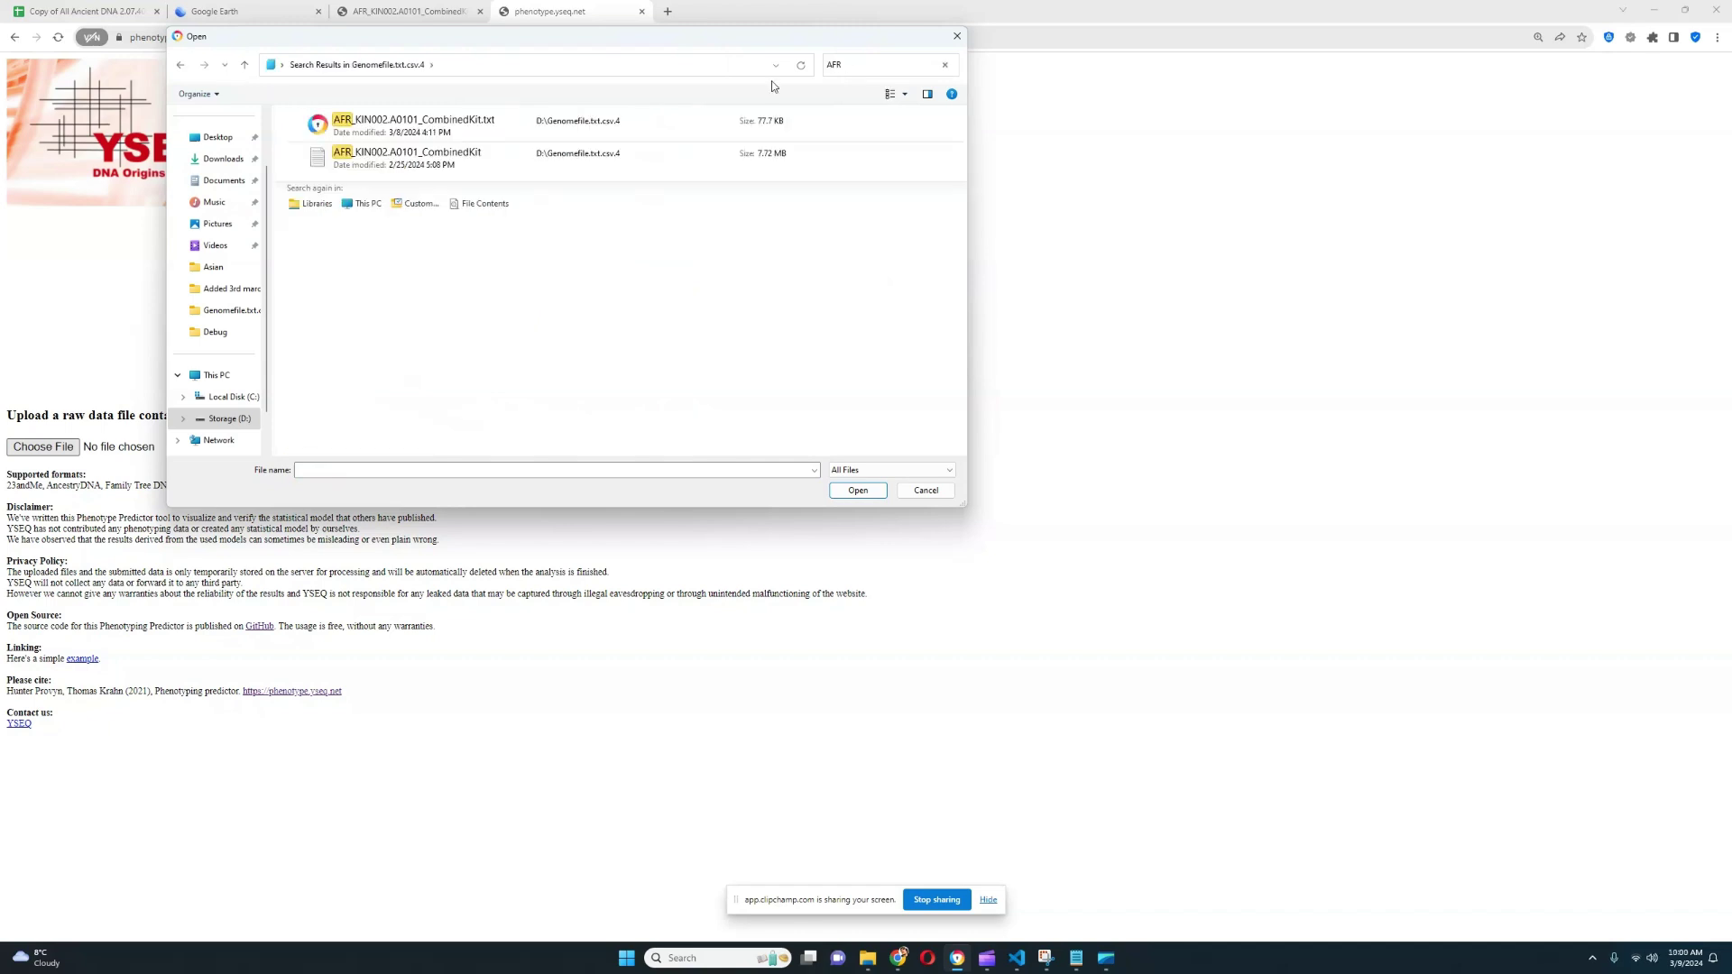
{"action": "double_click", "coordinate": [468, 152]}
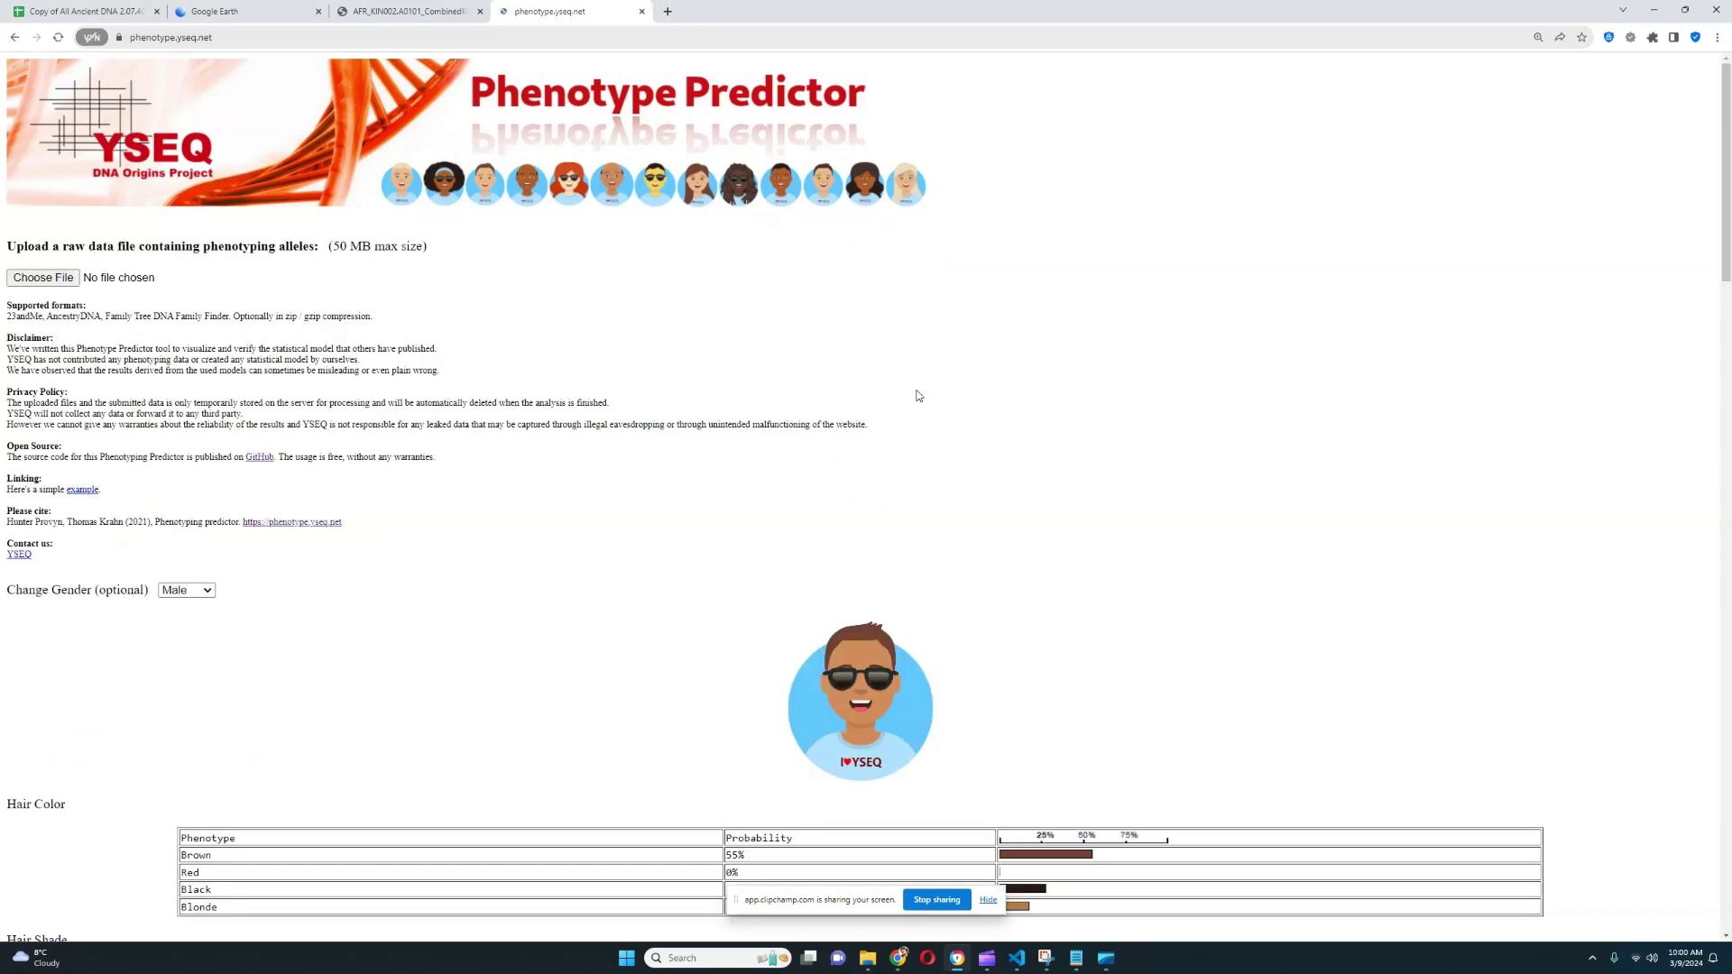
- Highlight the brown hair color, light hair shade and blue eye color probabilities in the YSEQ prediction tables
{"action": "scroll", "coordinate": [917, 390], "scroll_direction": "down", "scroll_amount": 4}
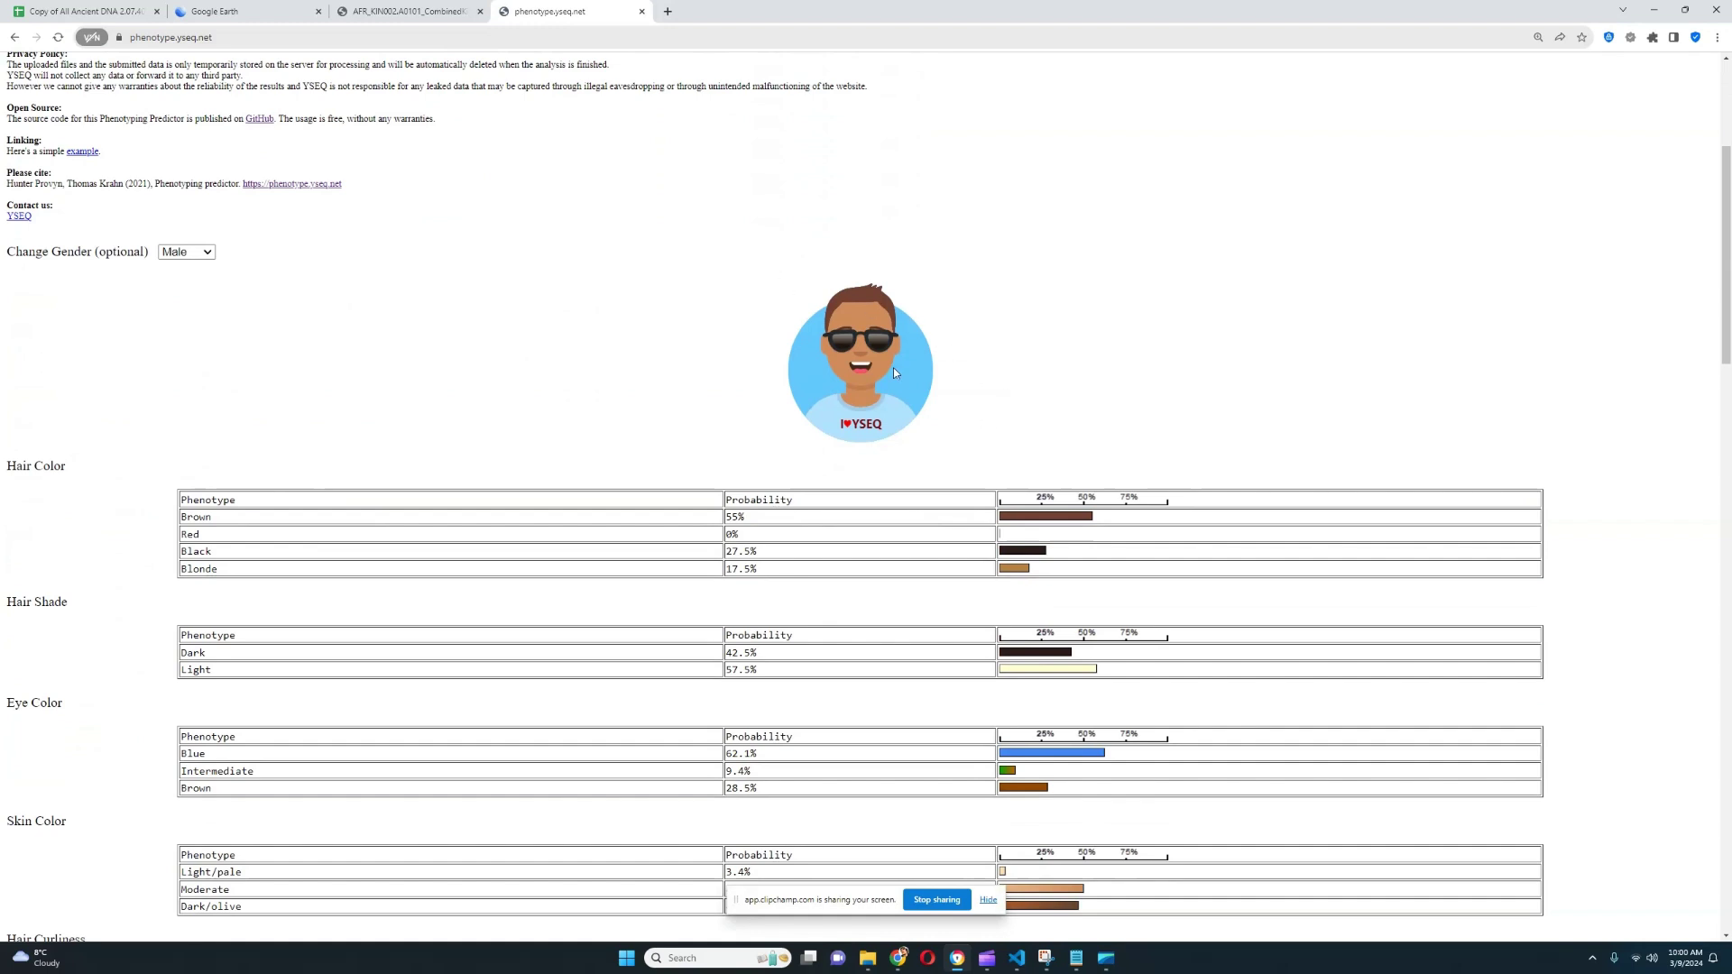
{"action": "scroll", "coordinate": [1052, 401], "scroll_direction": "down", "scroll_amount": 1}
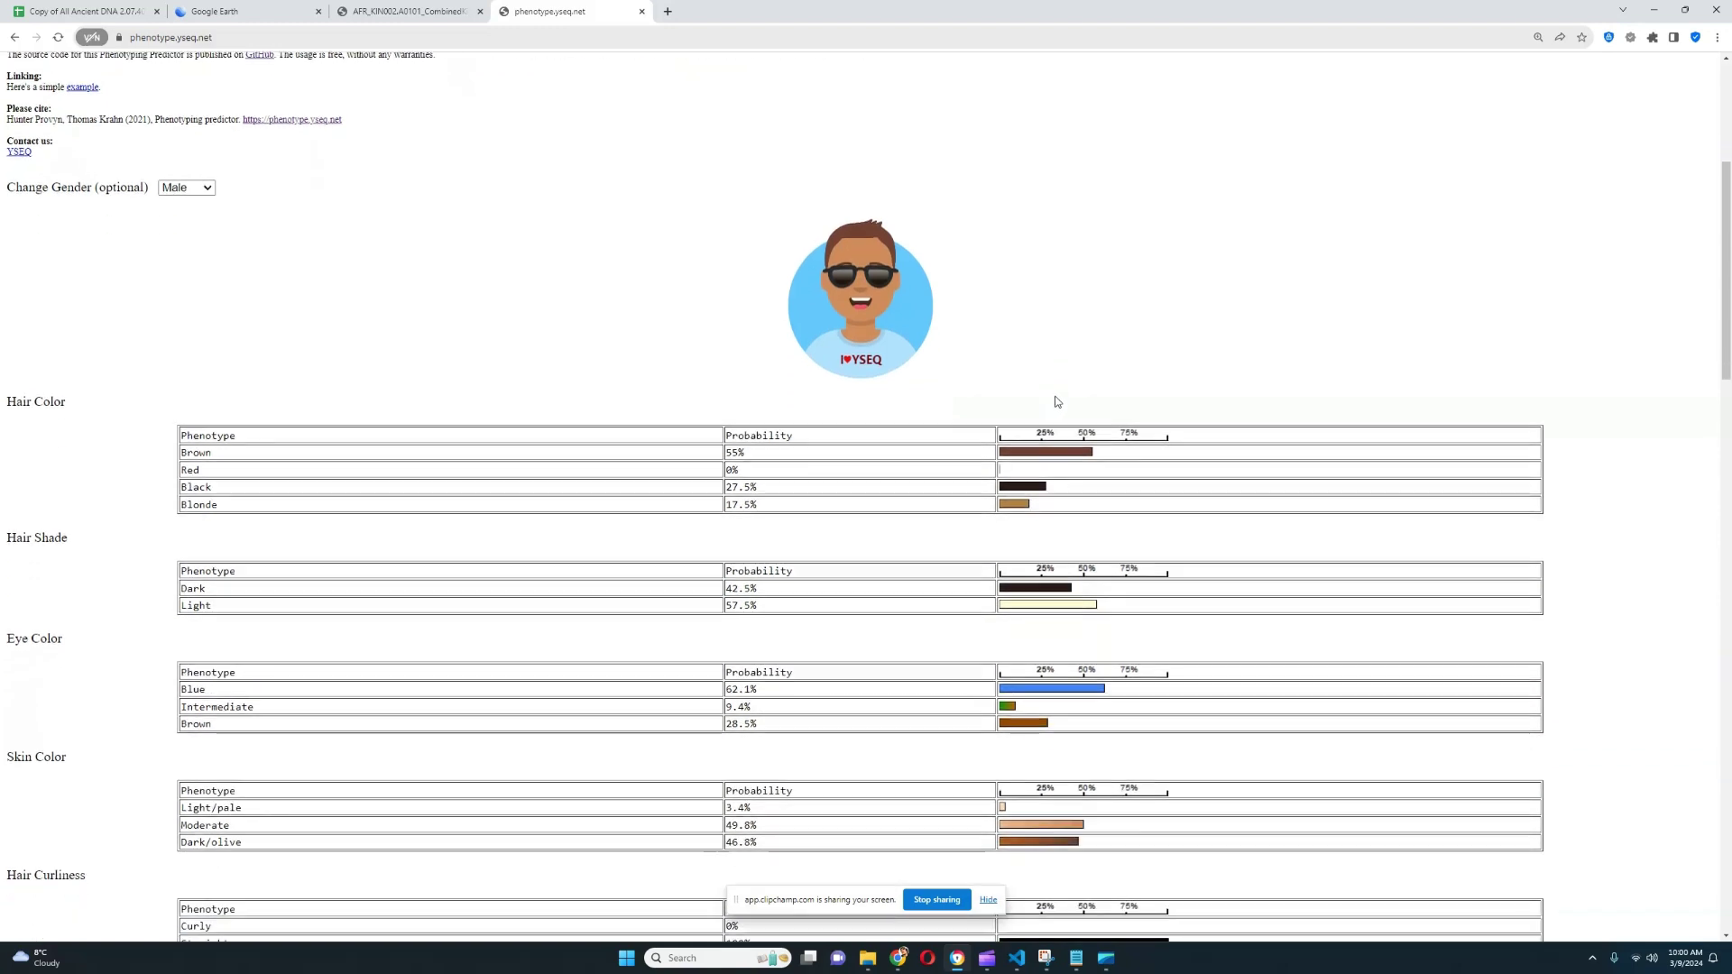
{"action": "left_click_drag", "start_coordinate": [727, 449], "coordinate": [1057, 451]}
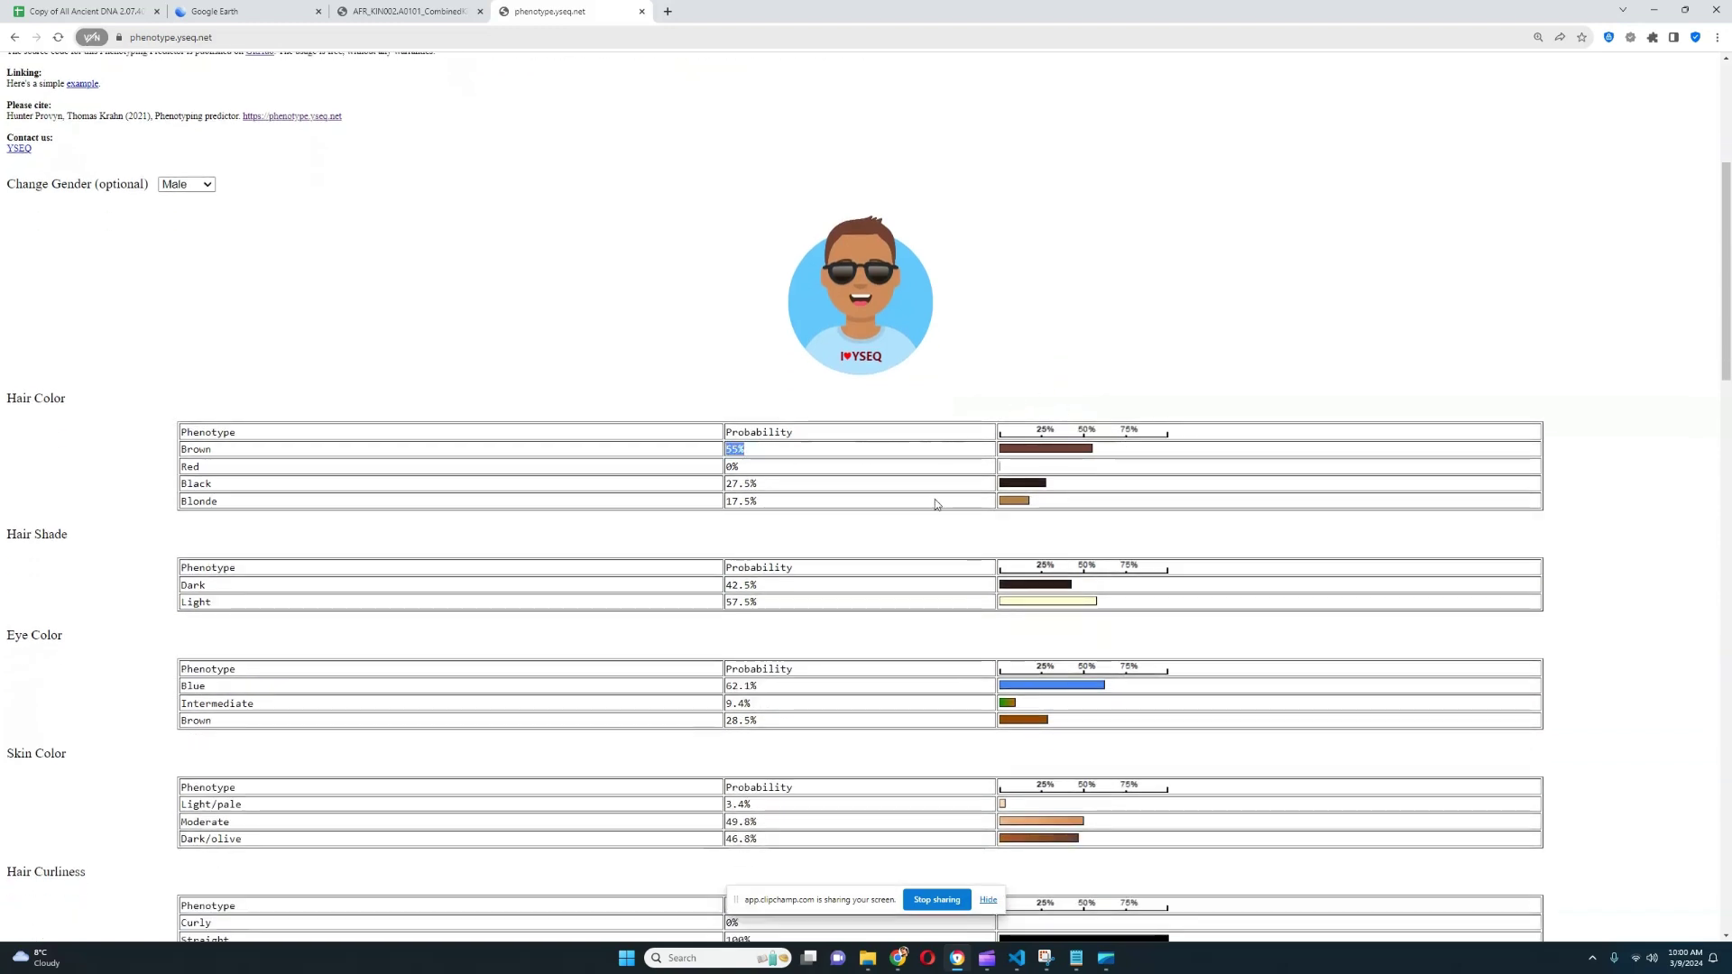
{"action": "left_click_drag", "start_coordinate": [728, 597], "coordinate": [936, 608]}
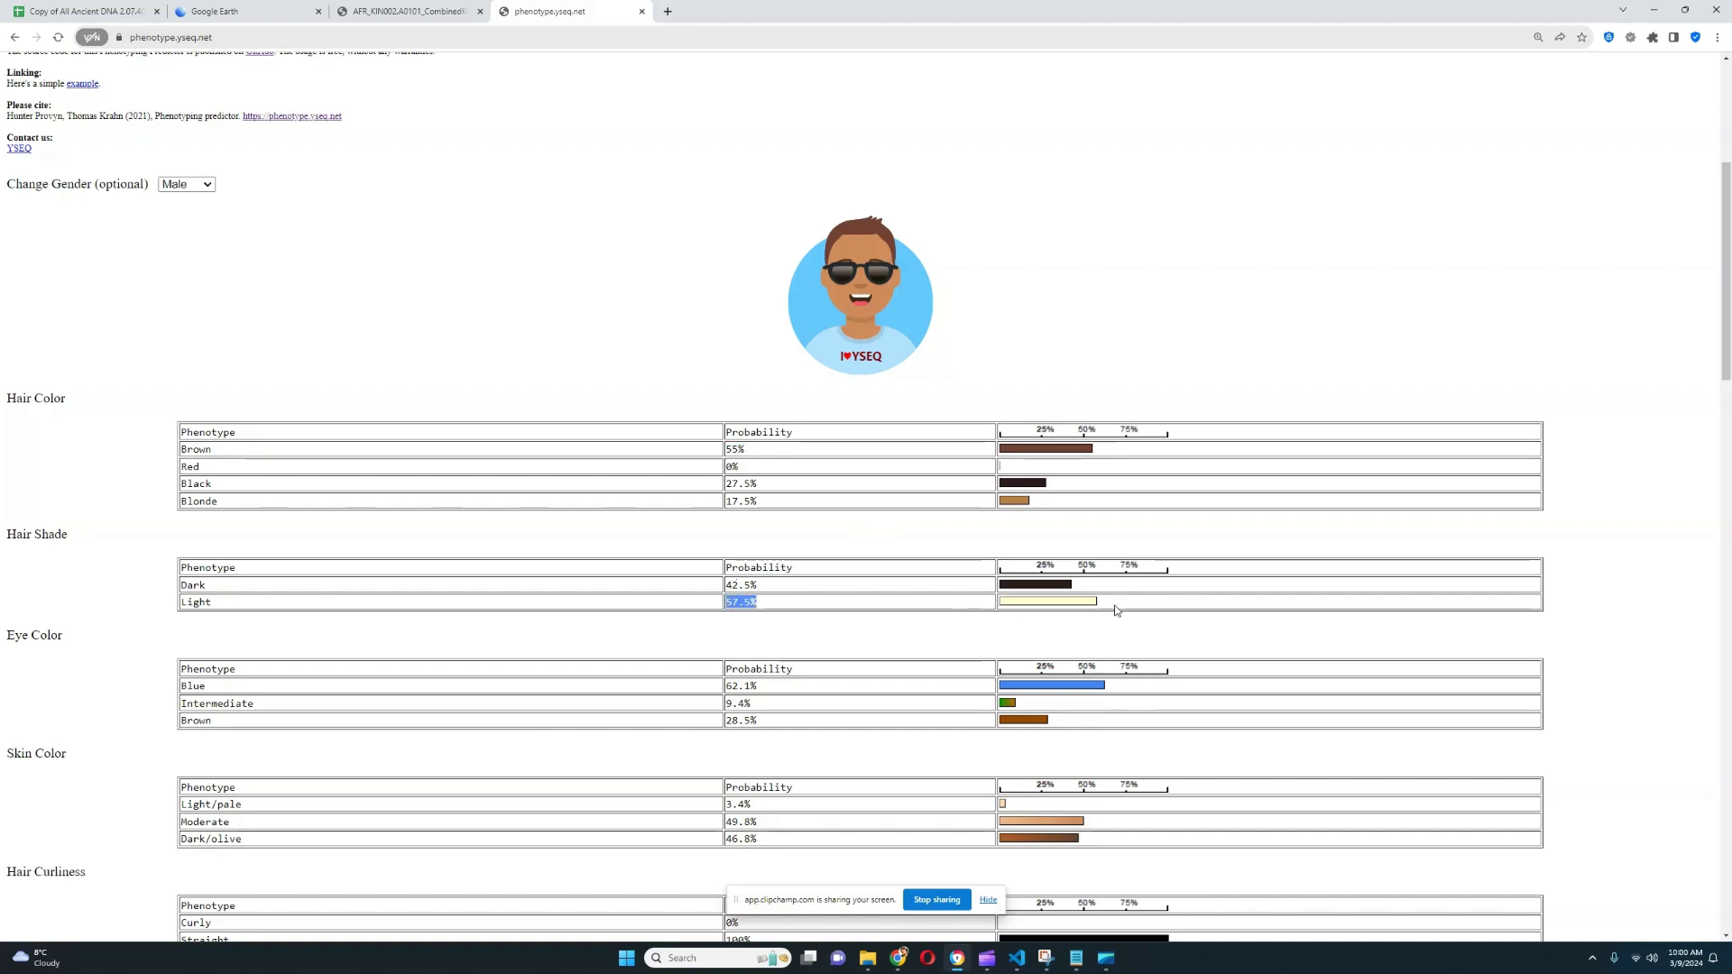
{"action": "scroll", "coordinate": [1051, 475], "scroll_direction": "down", "scroll_amount": 1}
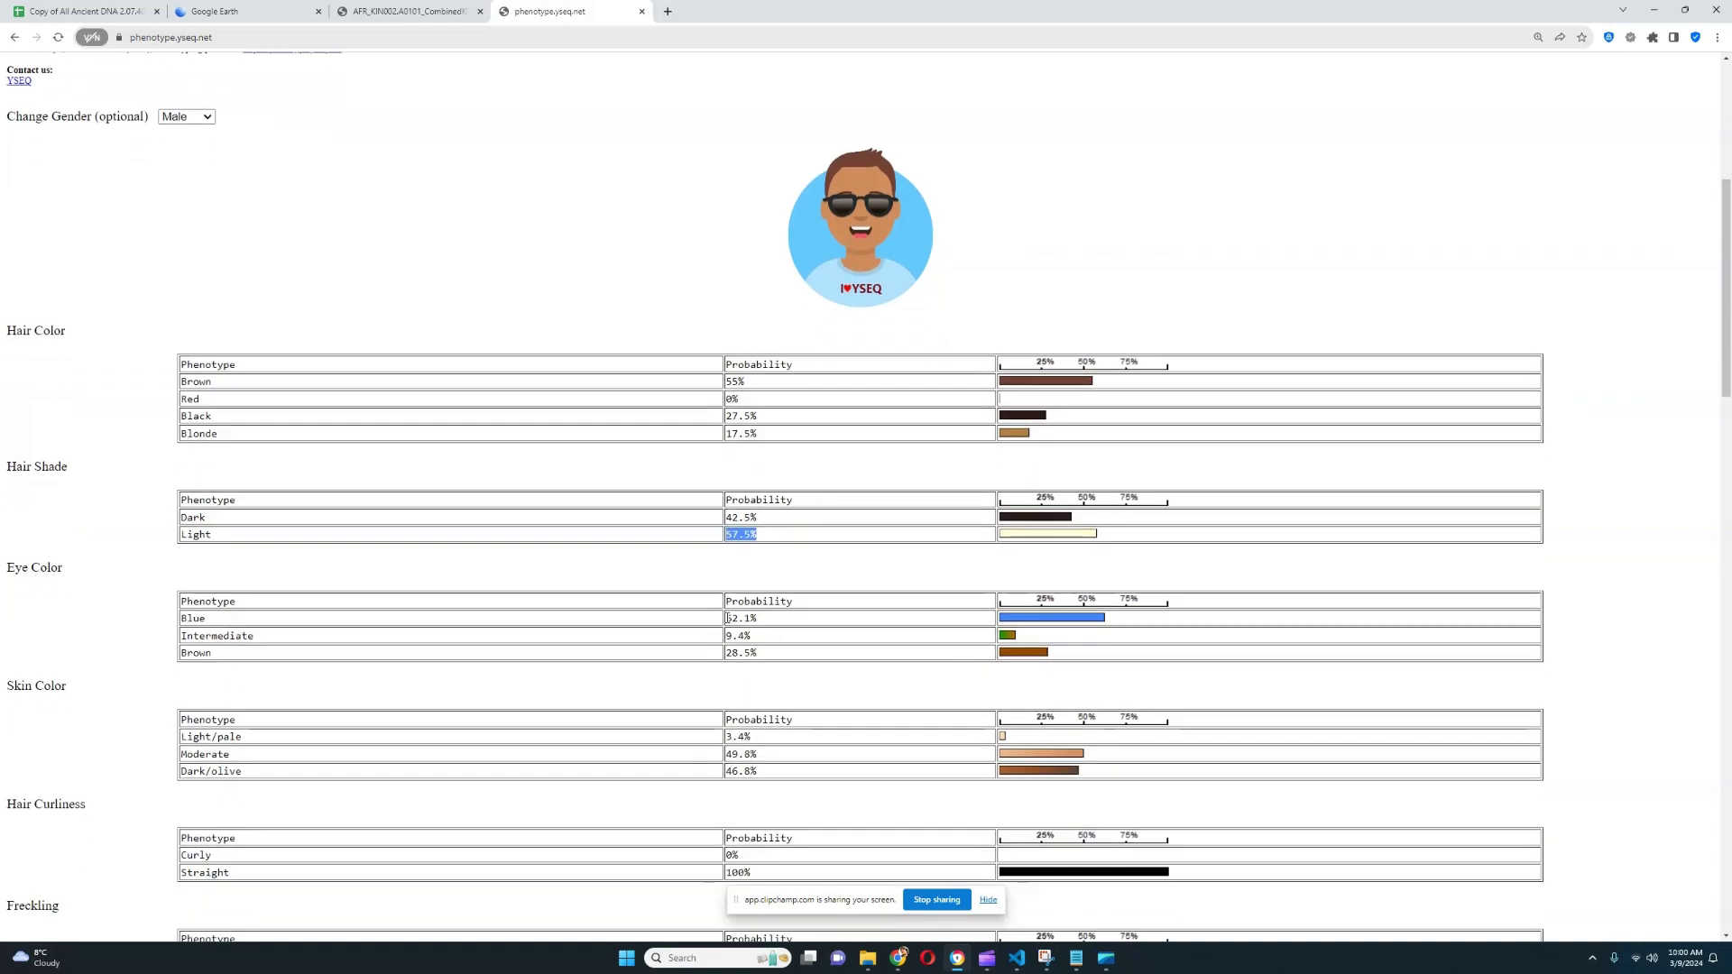
{"action": "left_click_drag", "start_coordinate": [727, 618], "coordinate": [1081, 623]}
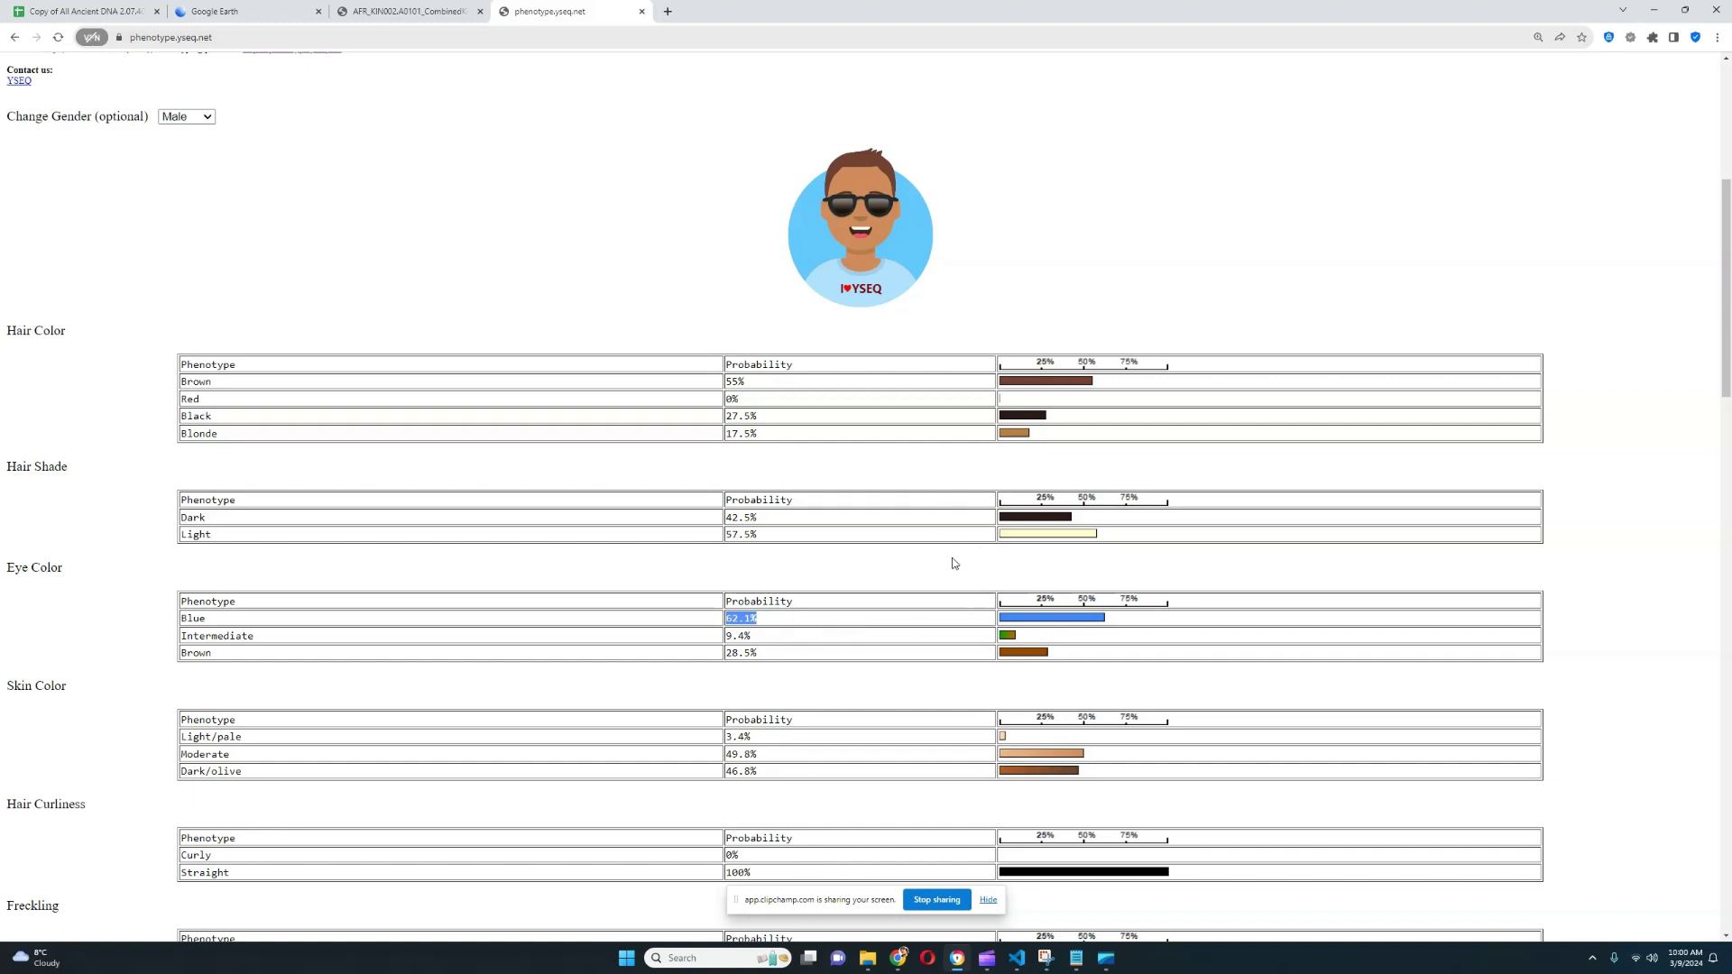
- Highlight the straight hair probability in the Hair Curliness table, and close the YSEQ predictor page
{"action": "scroll", "coordinate": [952, 551], "scroll_direction": "down", "scroll_amount": 2}
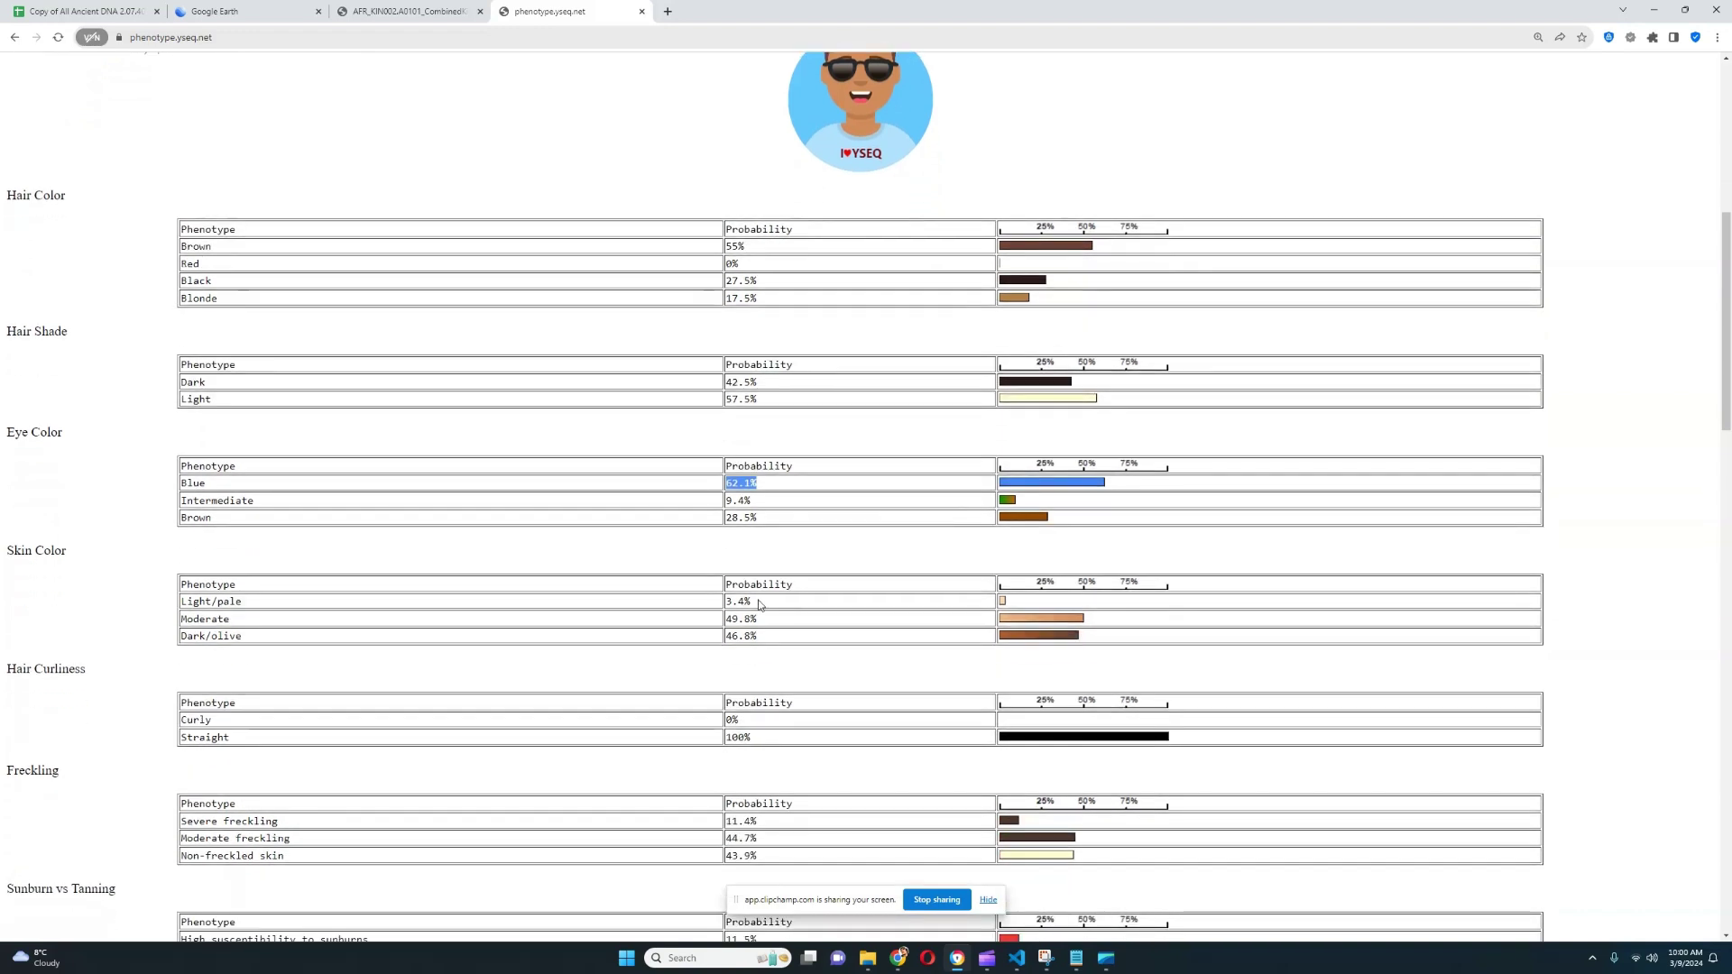
{"action": "left_click_drag", "start_coordinate": [175, 736], "coordinate": [856, 735]}
{"action": "left_click", "coordinate": [735, 736]}
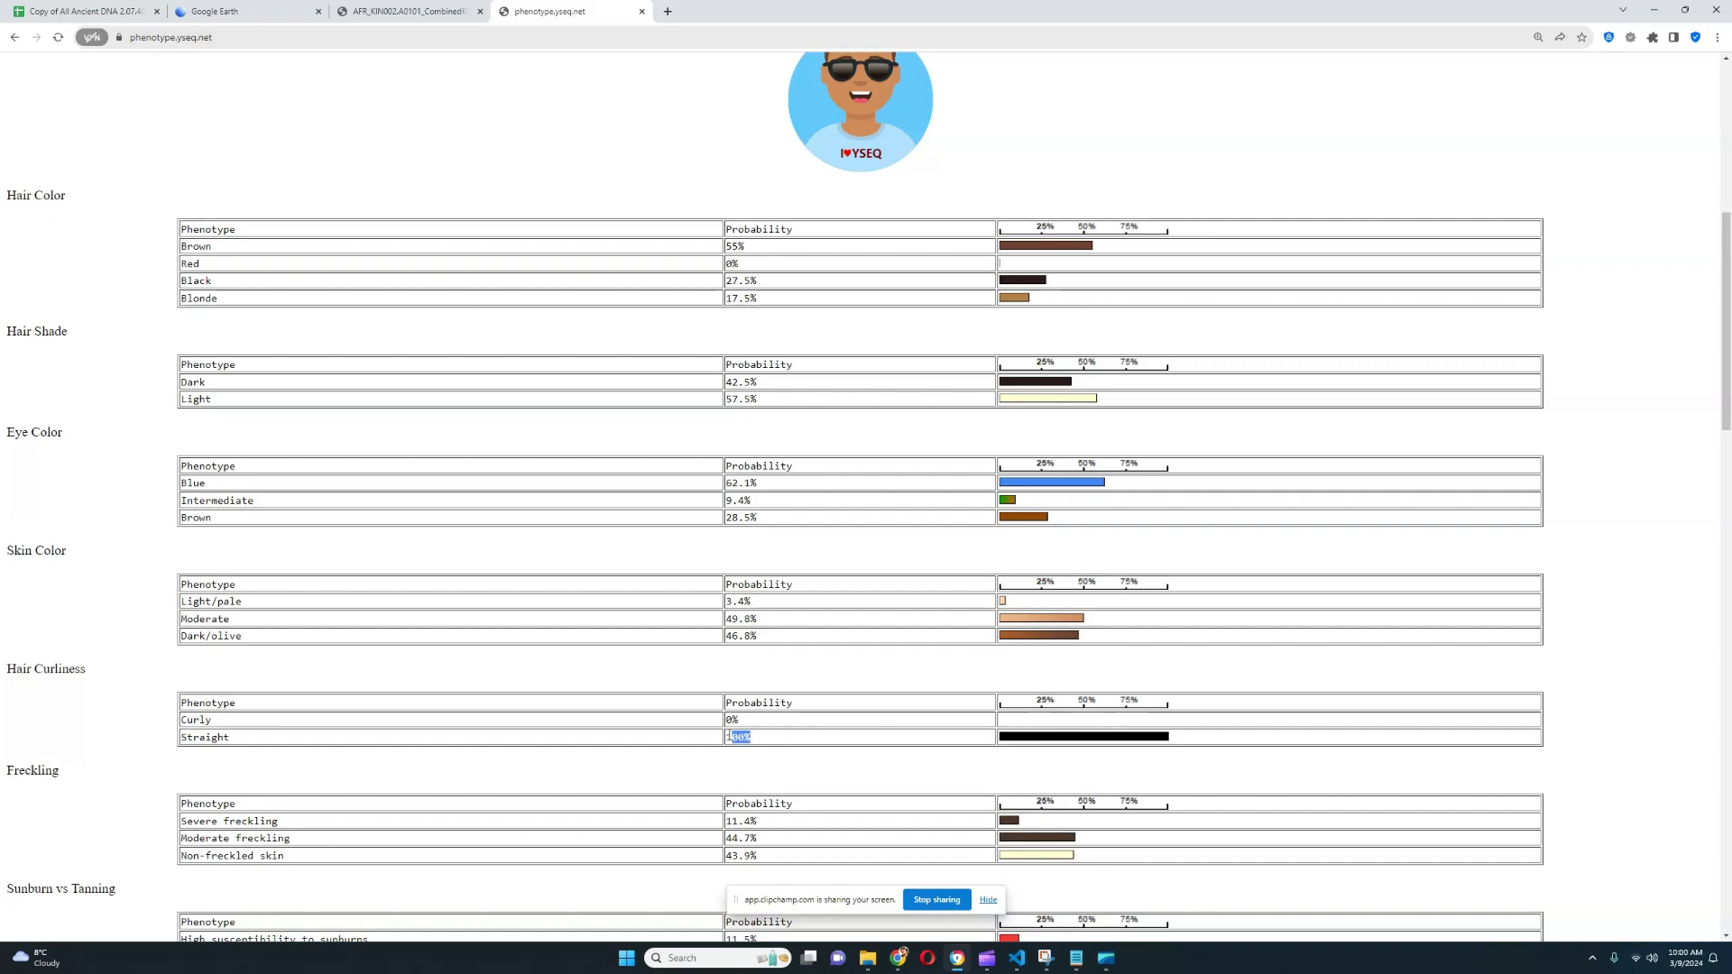
{"action": "left_click", "coordinate": [730, 737]}
{"action": "left_click_drag", "start_coordinate": [729, 737], "coordinate": [864, 735]}
{"action": "scroll", "coordinate": [1299, 677], "scroll_direction": "down", "scroll_amount": 2}
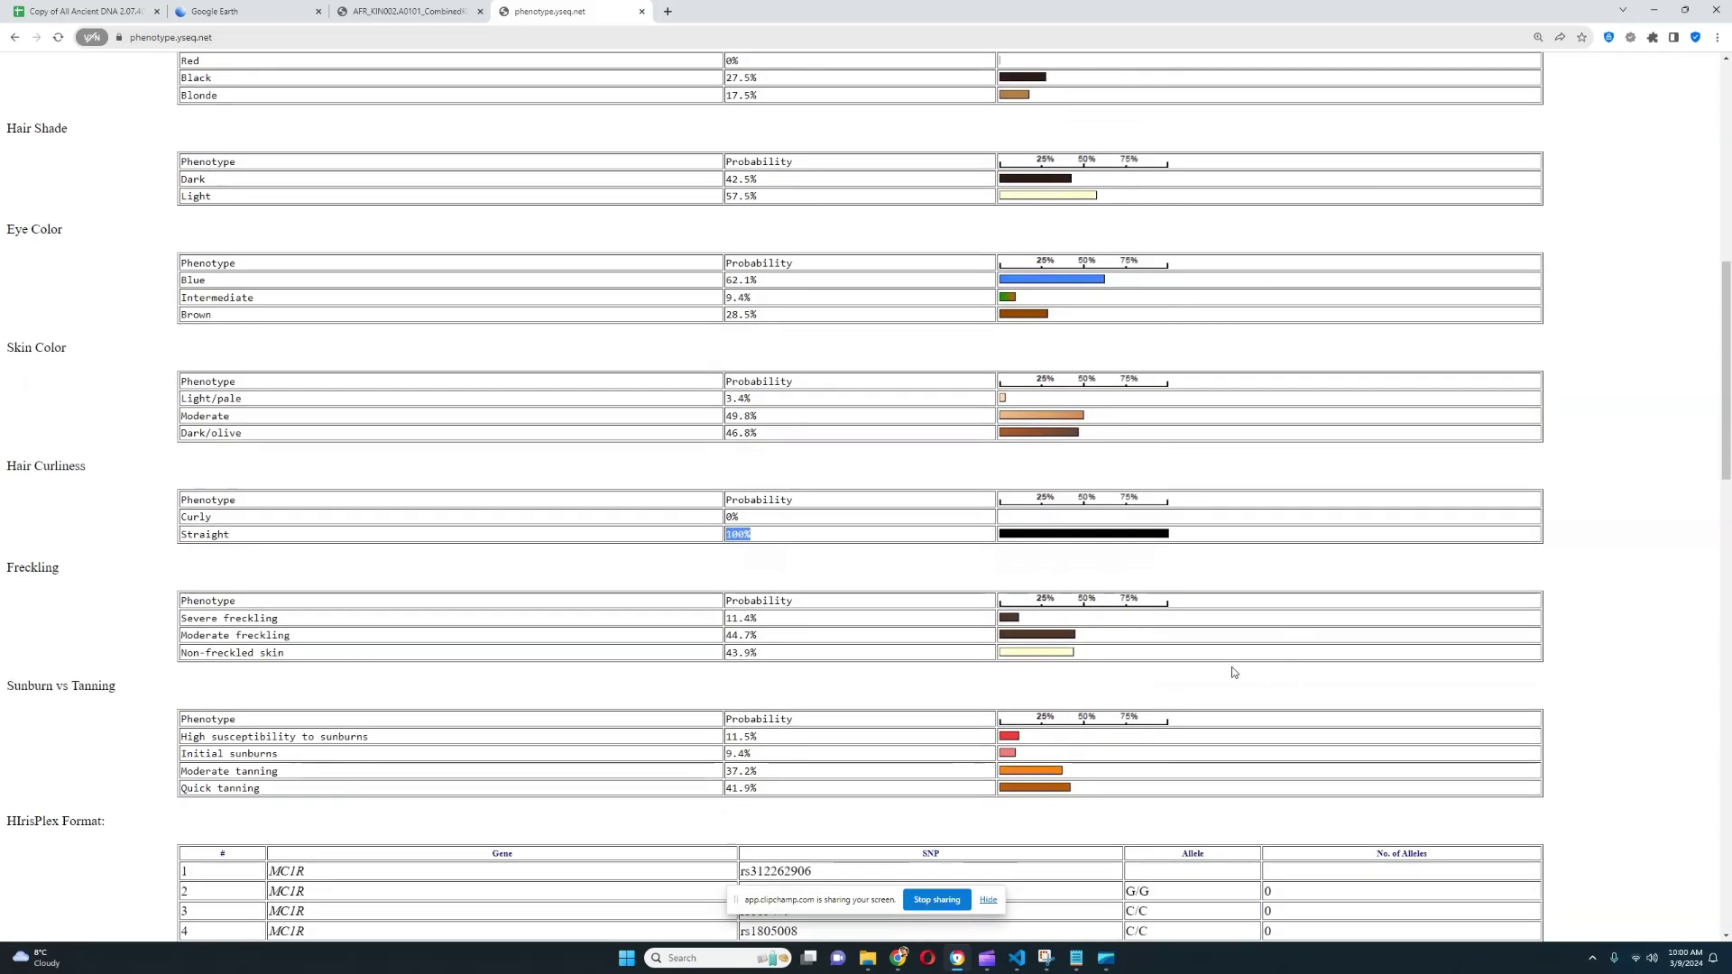
{"action": "scroll", "coordinate": [1231, 668], "scroll_direction": "up", "scroll_amount": 9}
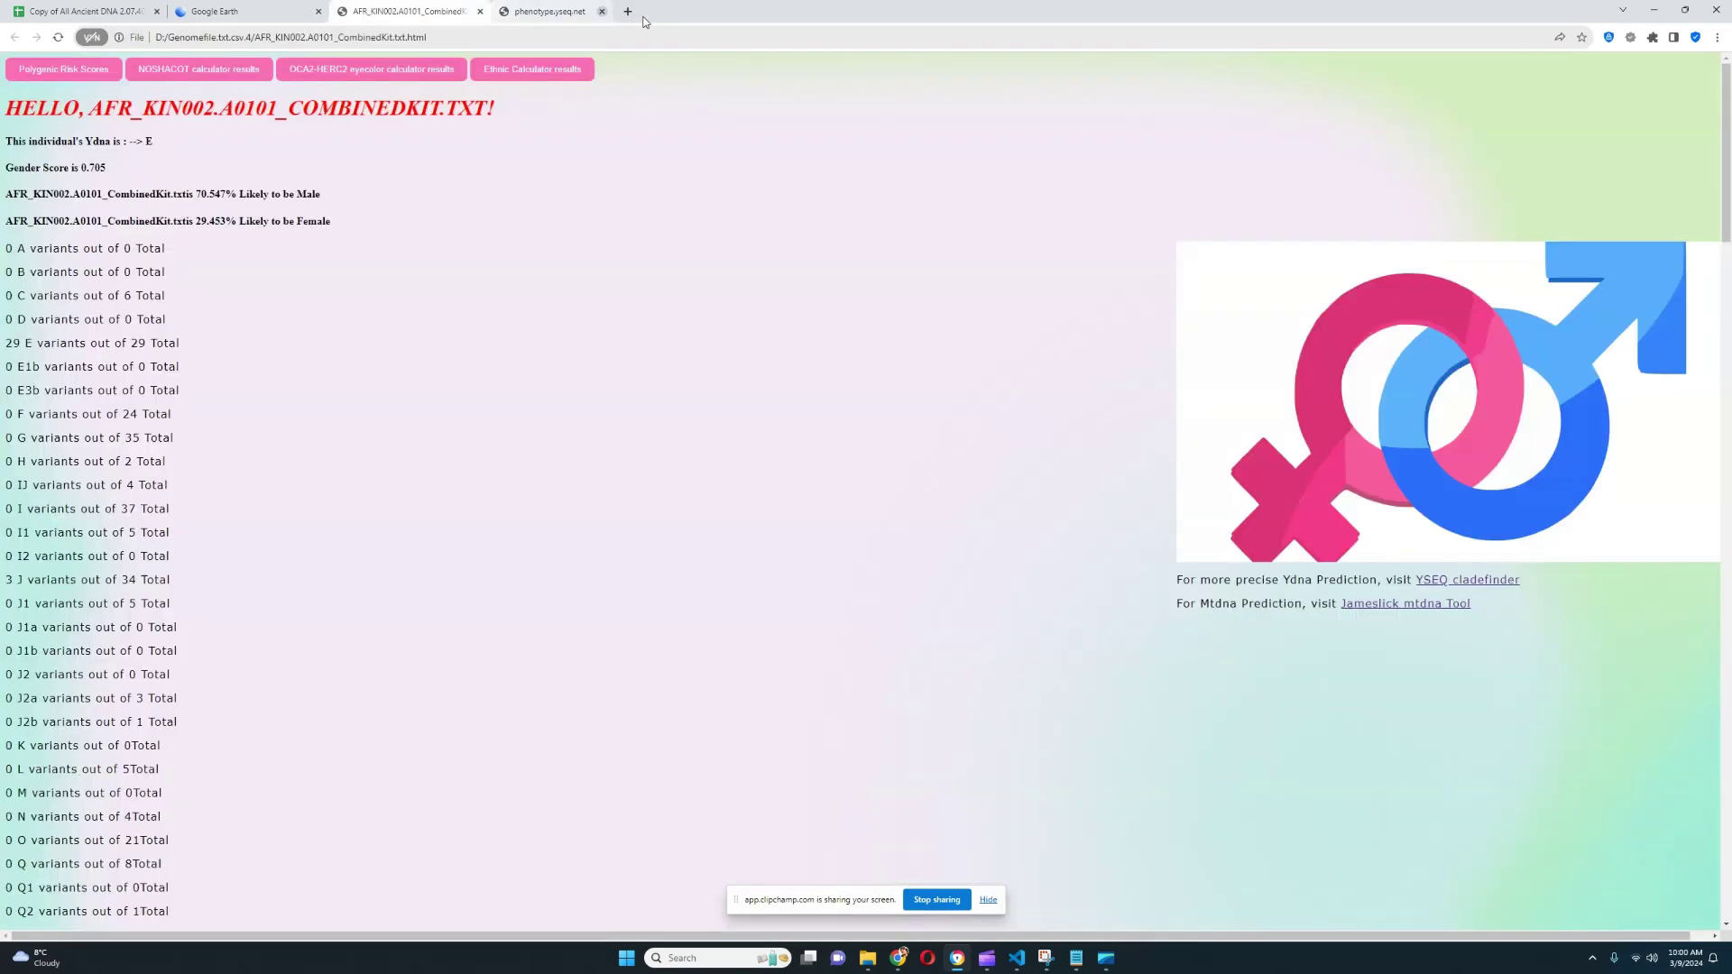
{"action": "left_click", "coordinate": [641, 12]}
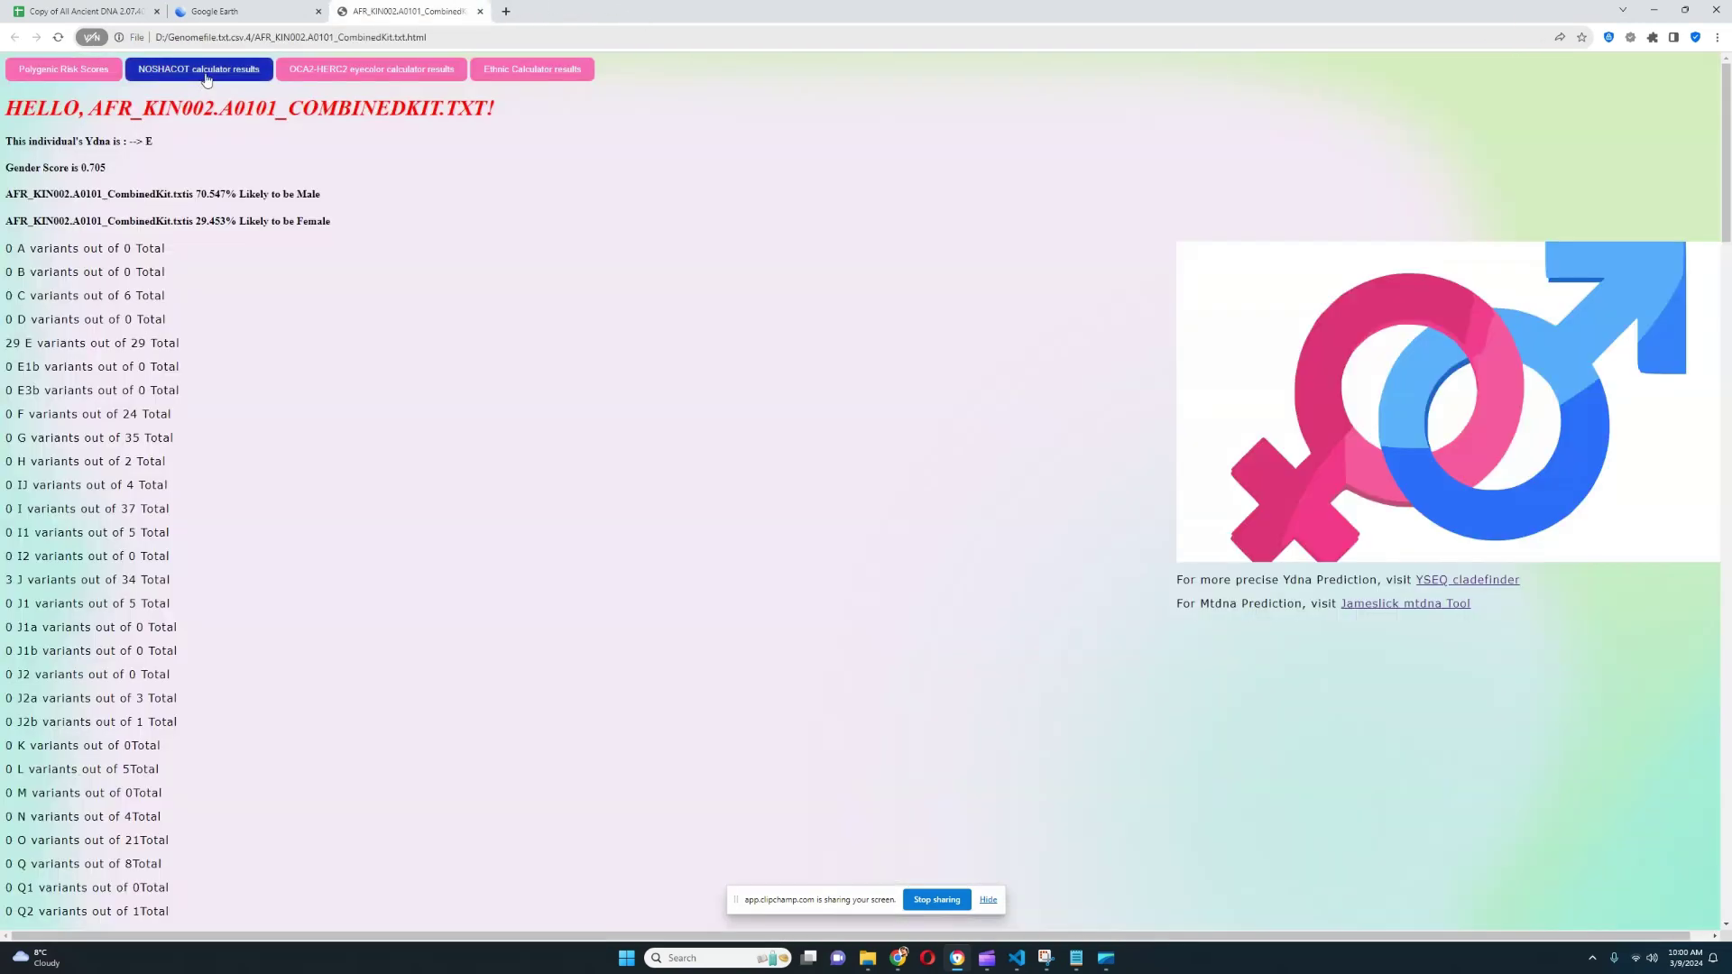
- Reopen the NOSHACOT calculator results, compare the closest phenotypes with the 50% + 50% combinations, and close the window
{"action": "left_click", "coordinate": [207, 71]}
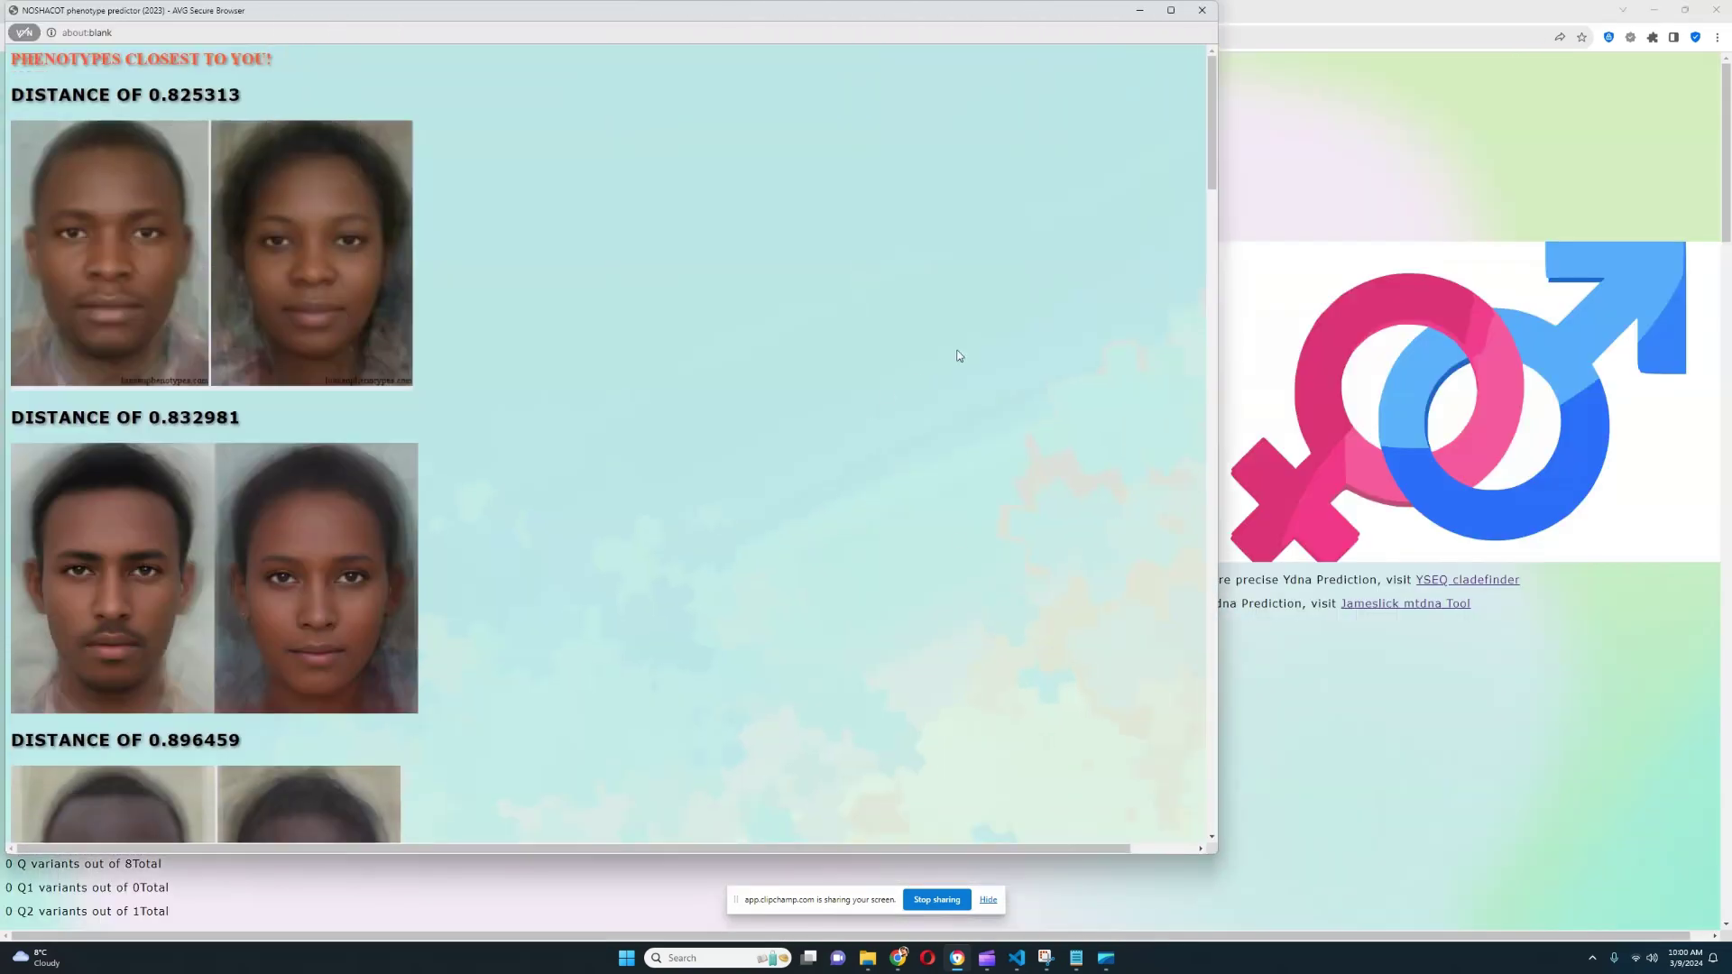
{"action": "left_click_drag", "start_coordinate": [700, 12], "coordinate": [945, 26]}
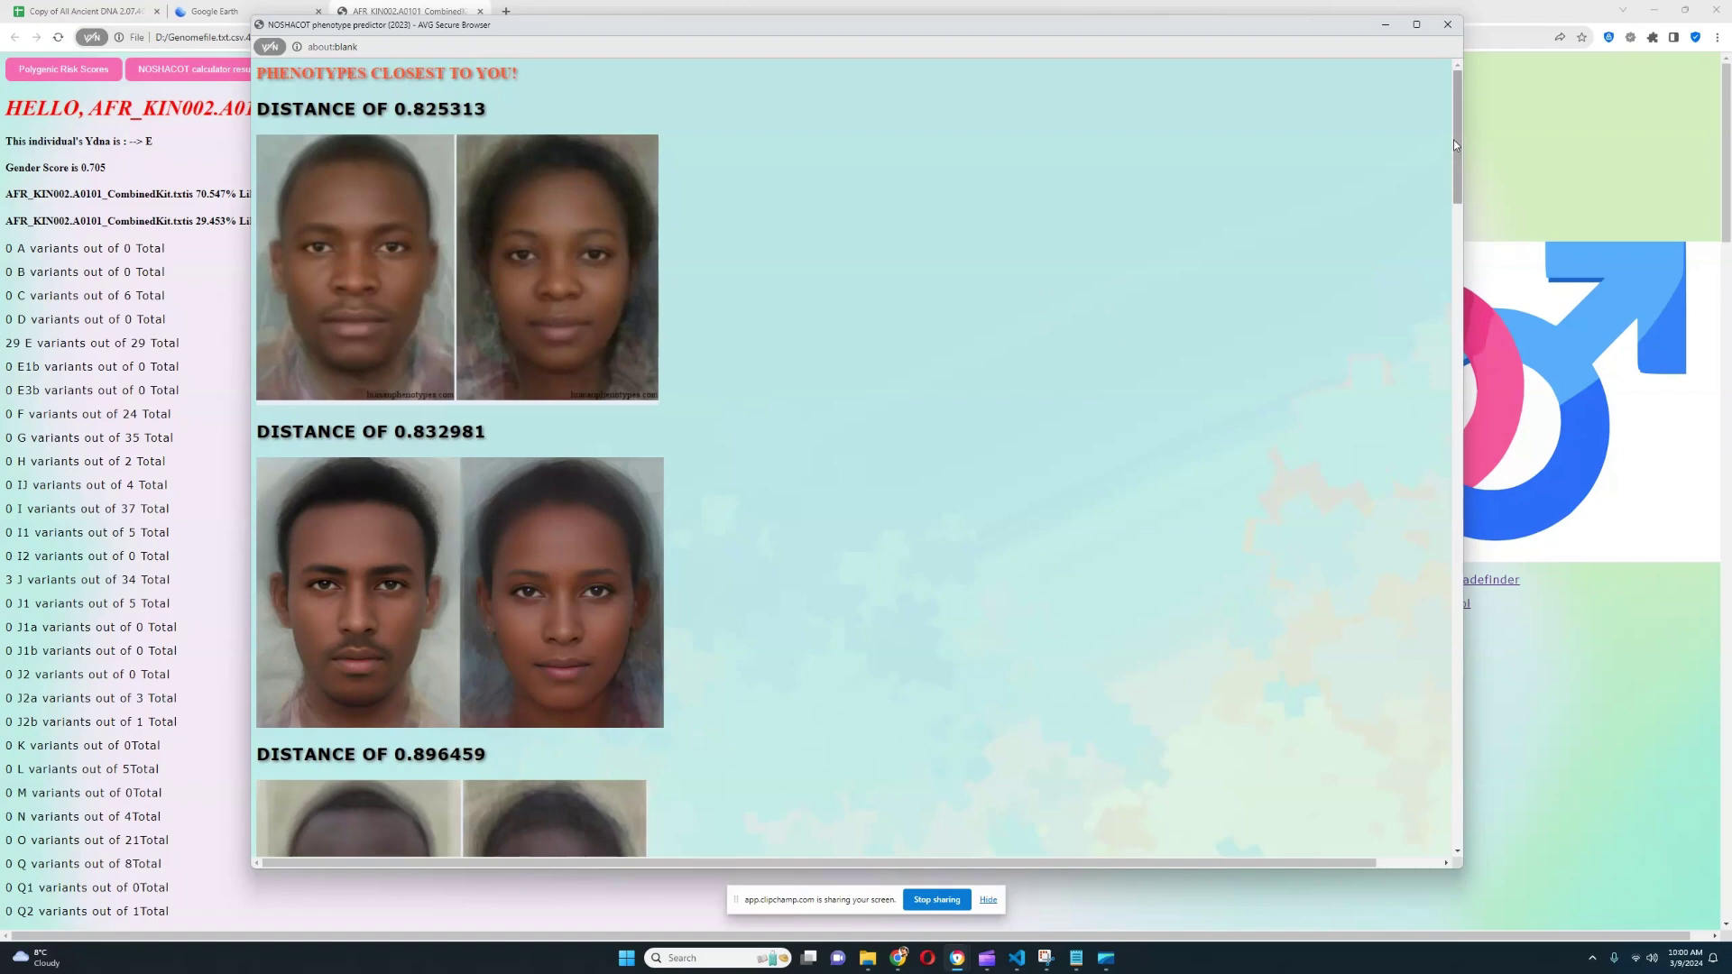
{"action": "left_click_drag", "start_coordinate": [1458, 121], "coordinate": [1438, 268]}
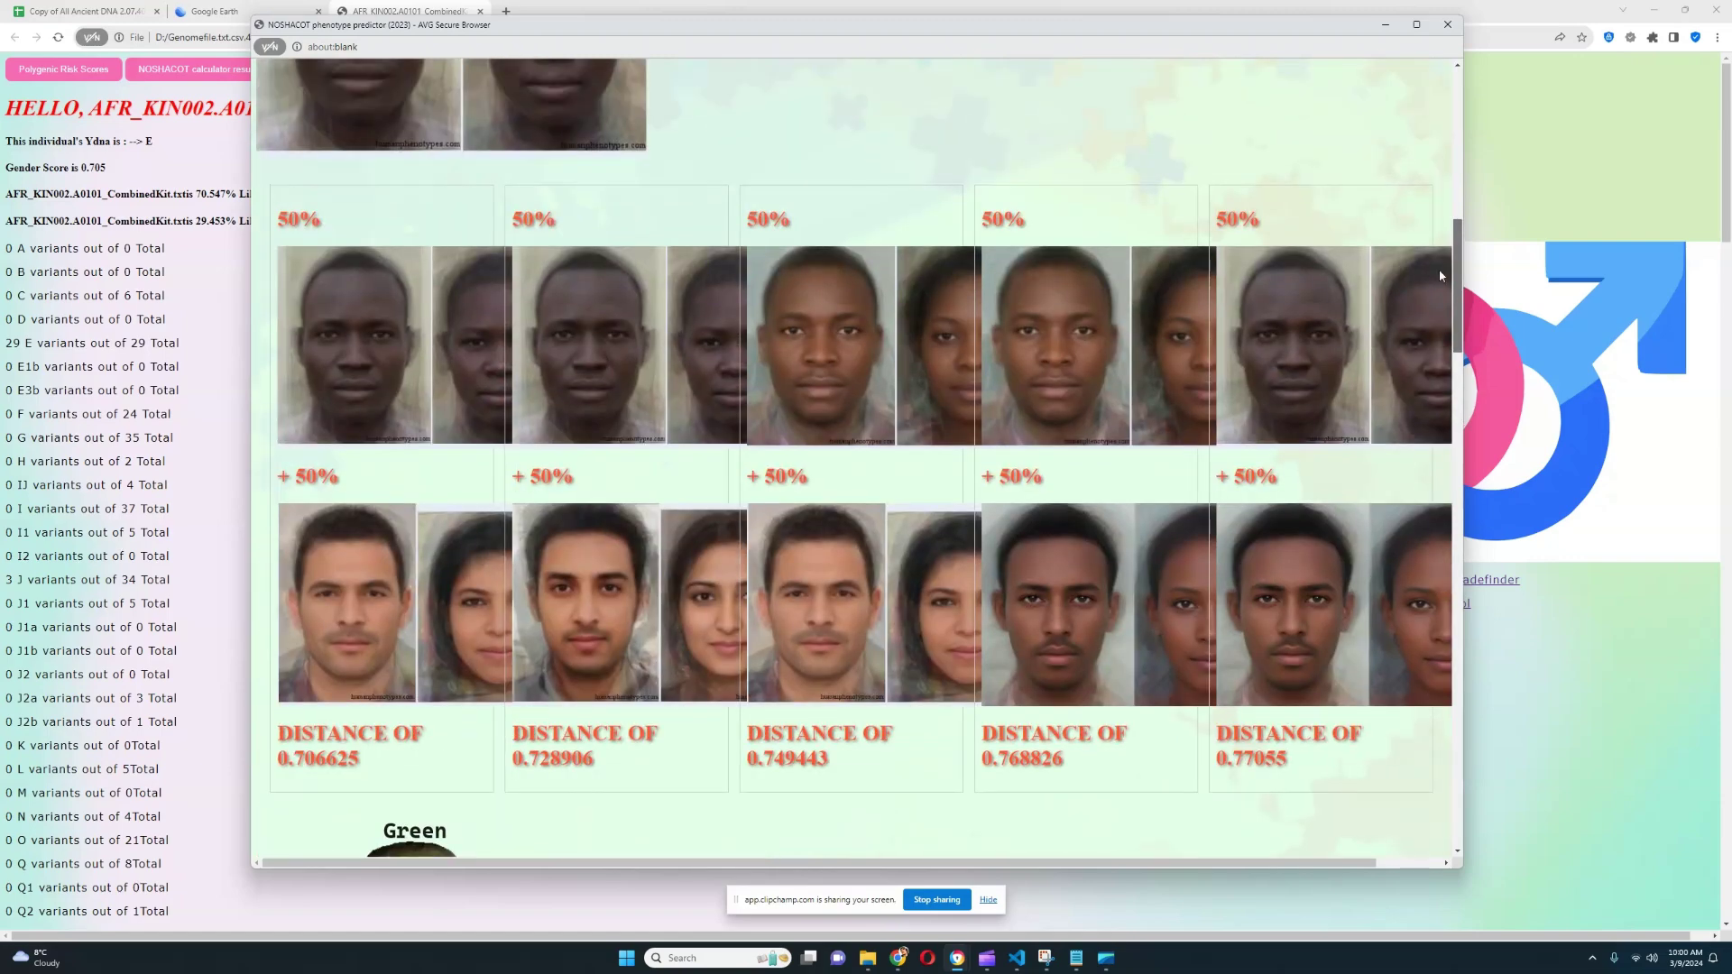
{"action": "left_click_drag", "start_coordinate": [1438, 269], "coordinate": [1405, 86]}
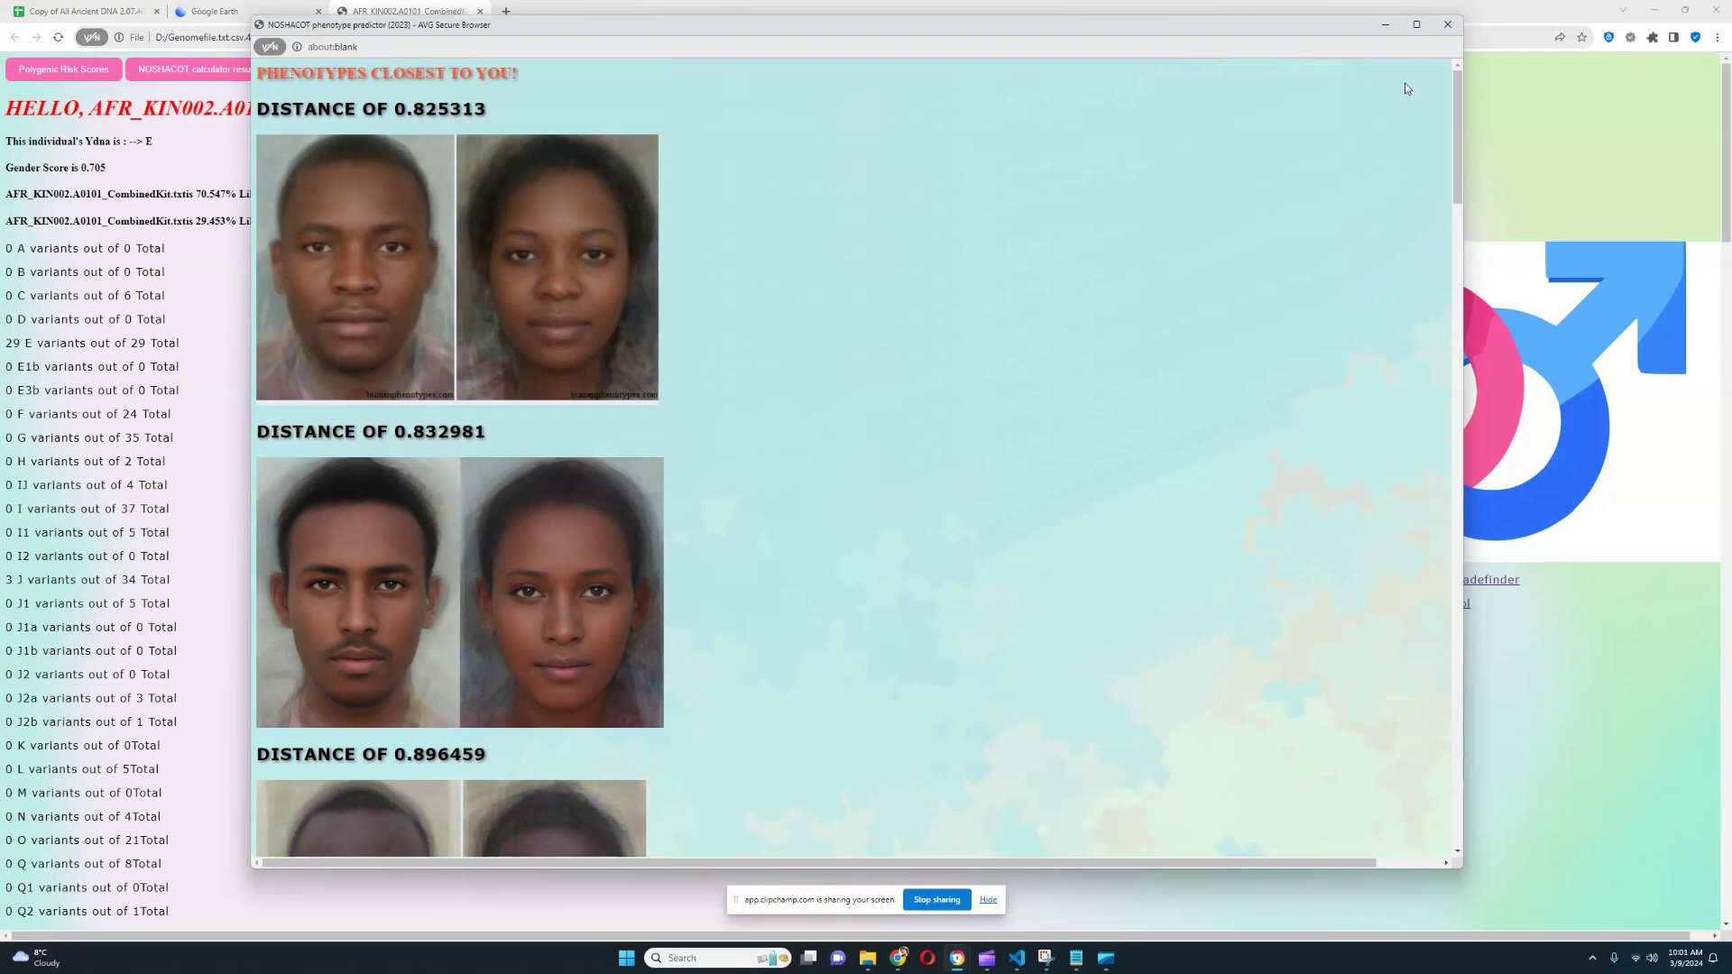
{"action": "left_click", "coordinate": [1448, 25]}
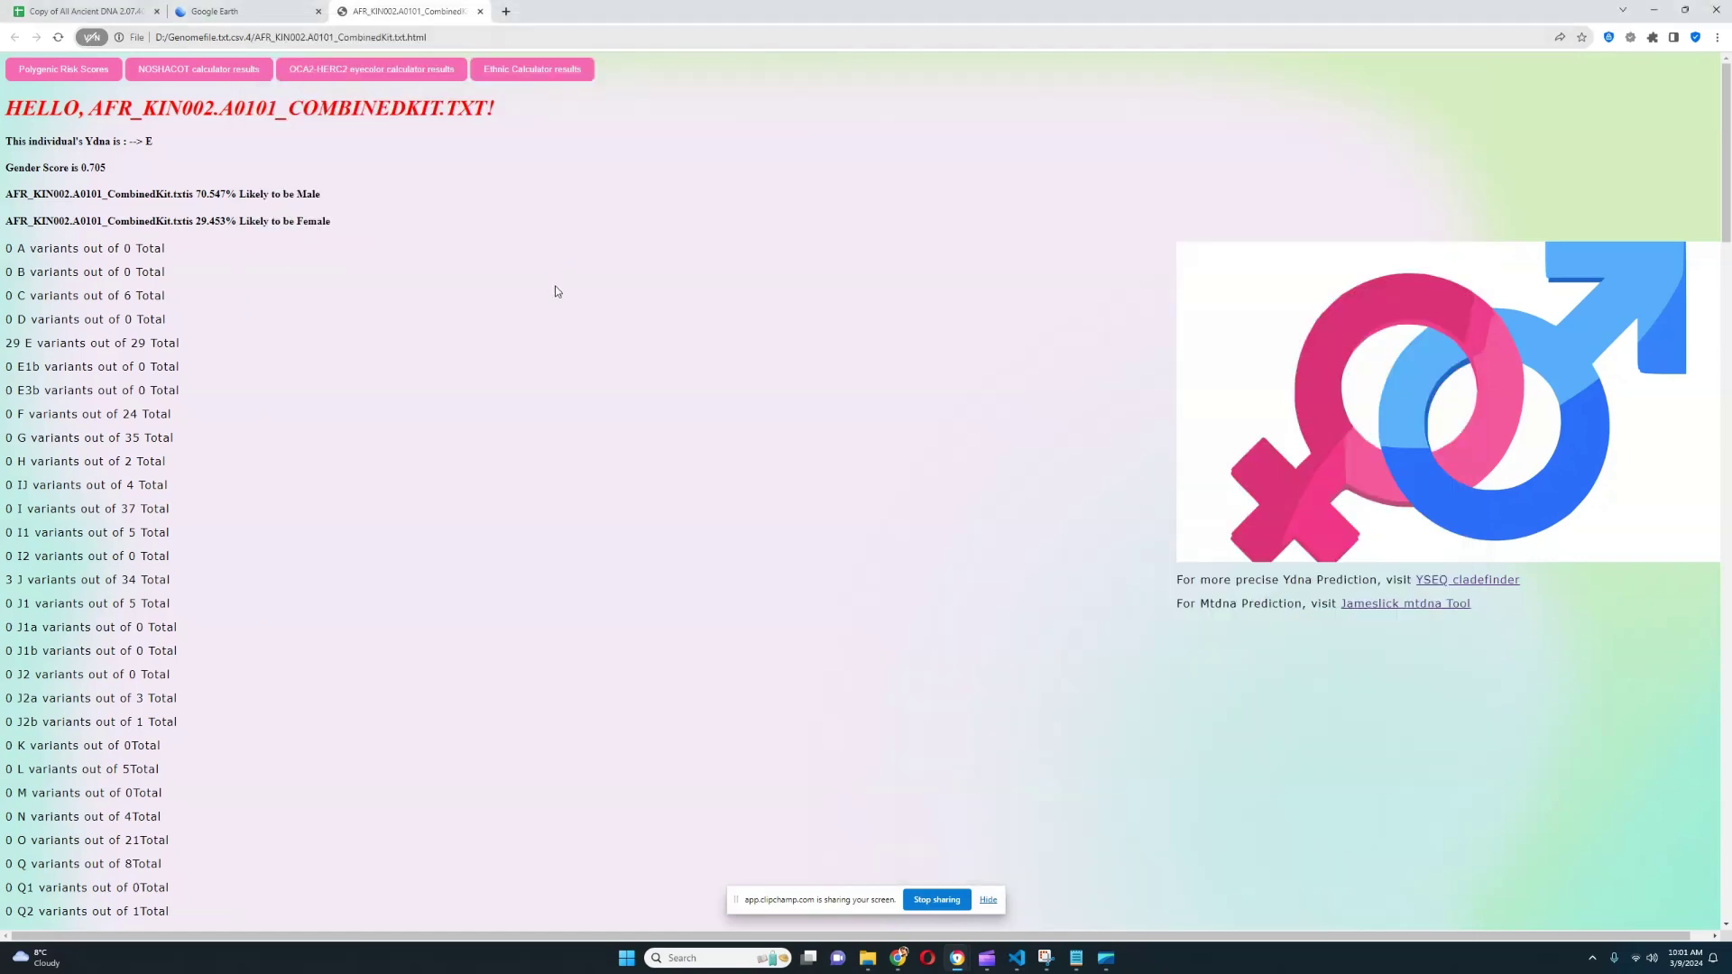
- Open the polygenic risk scores in an enlarged window and highlight the Northern European and Sub-Saharan African schizophrenia odds
{"action": "left_click", "coordinate": [102, 72]}
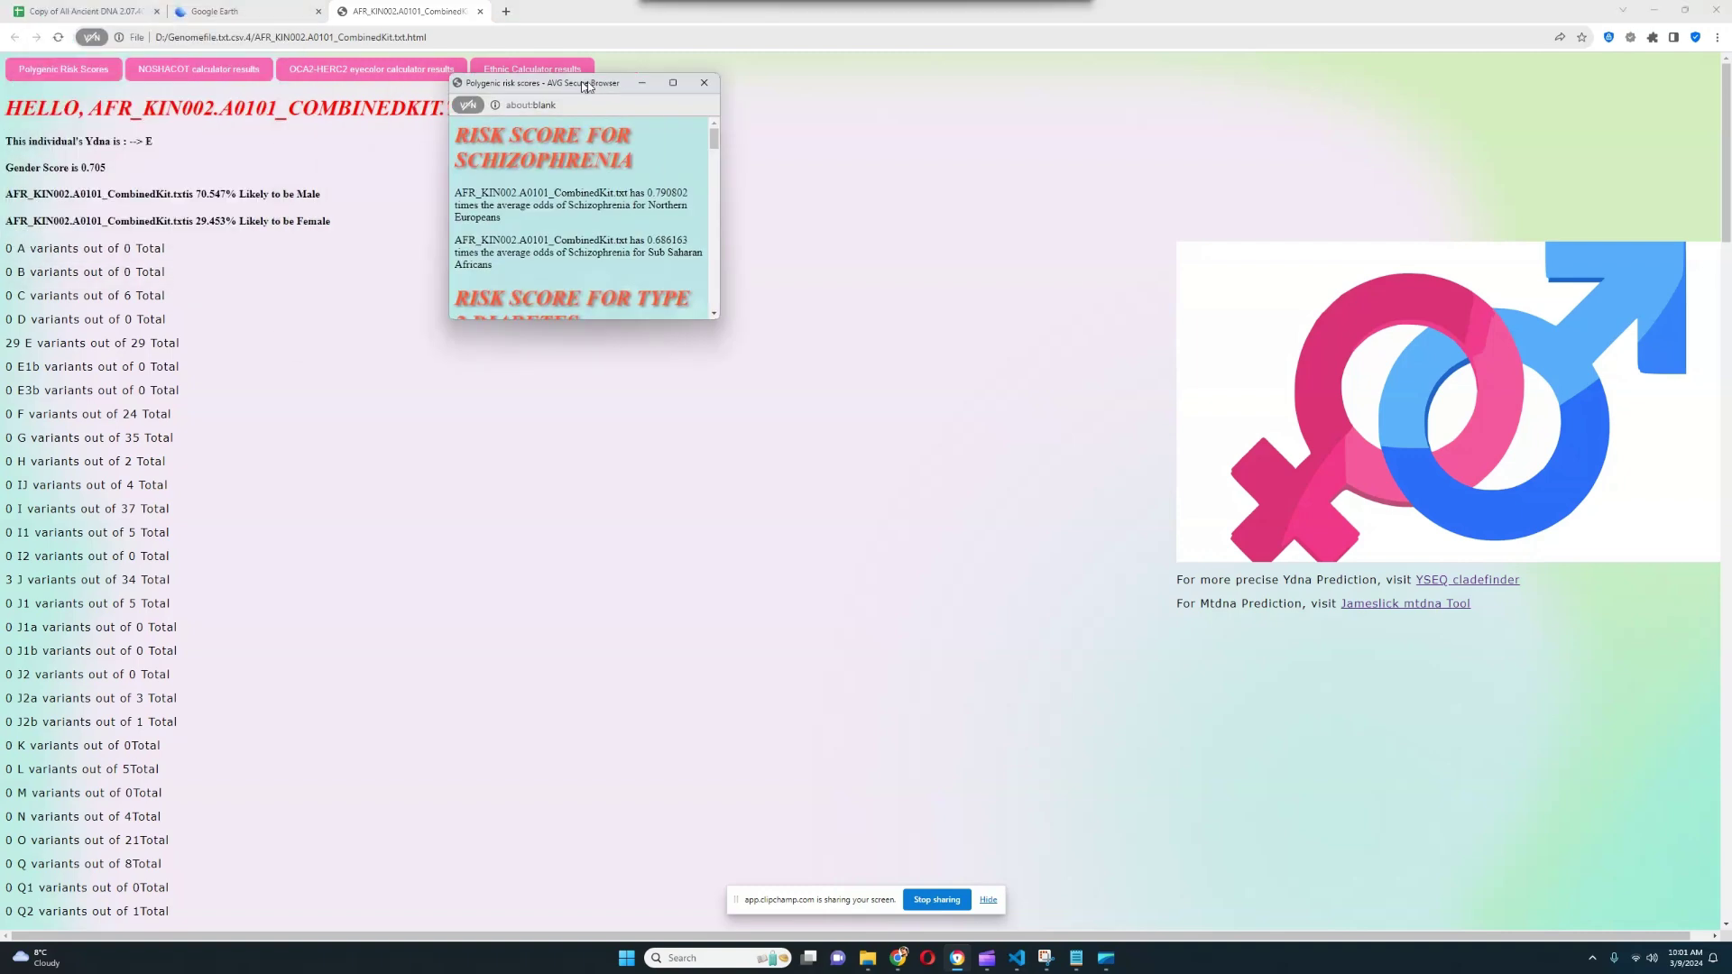
{"action": "left_click_drag", "start_coordinate": [724, 317], "coordinate": [1361, 756]}
{"action": "left_click_drag", "start_coordinate": [653, 167], "coordinate": [701, 169]}
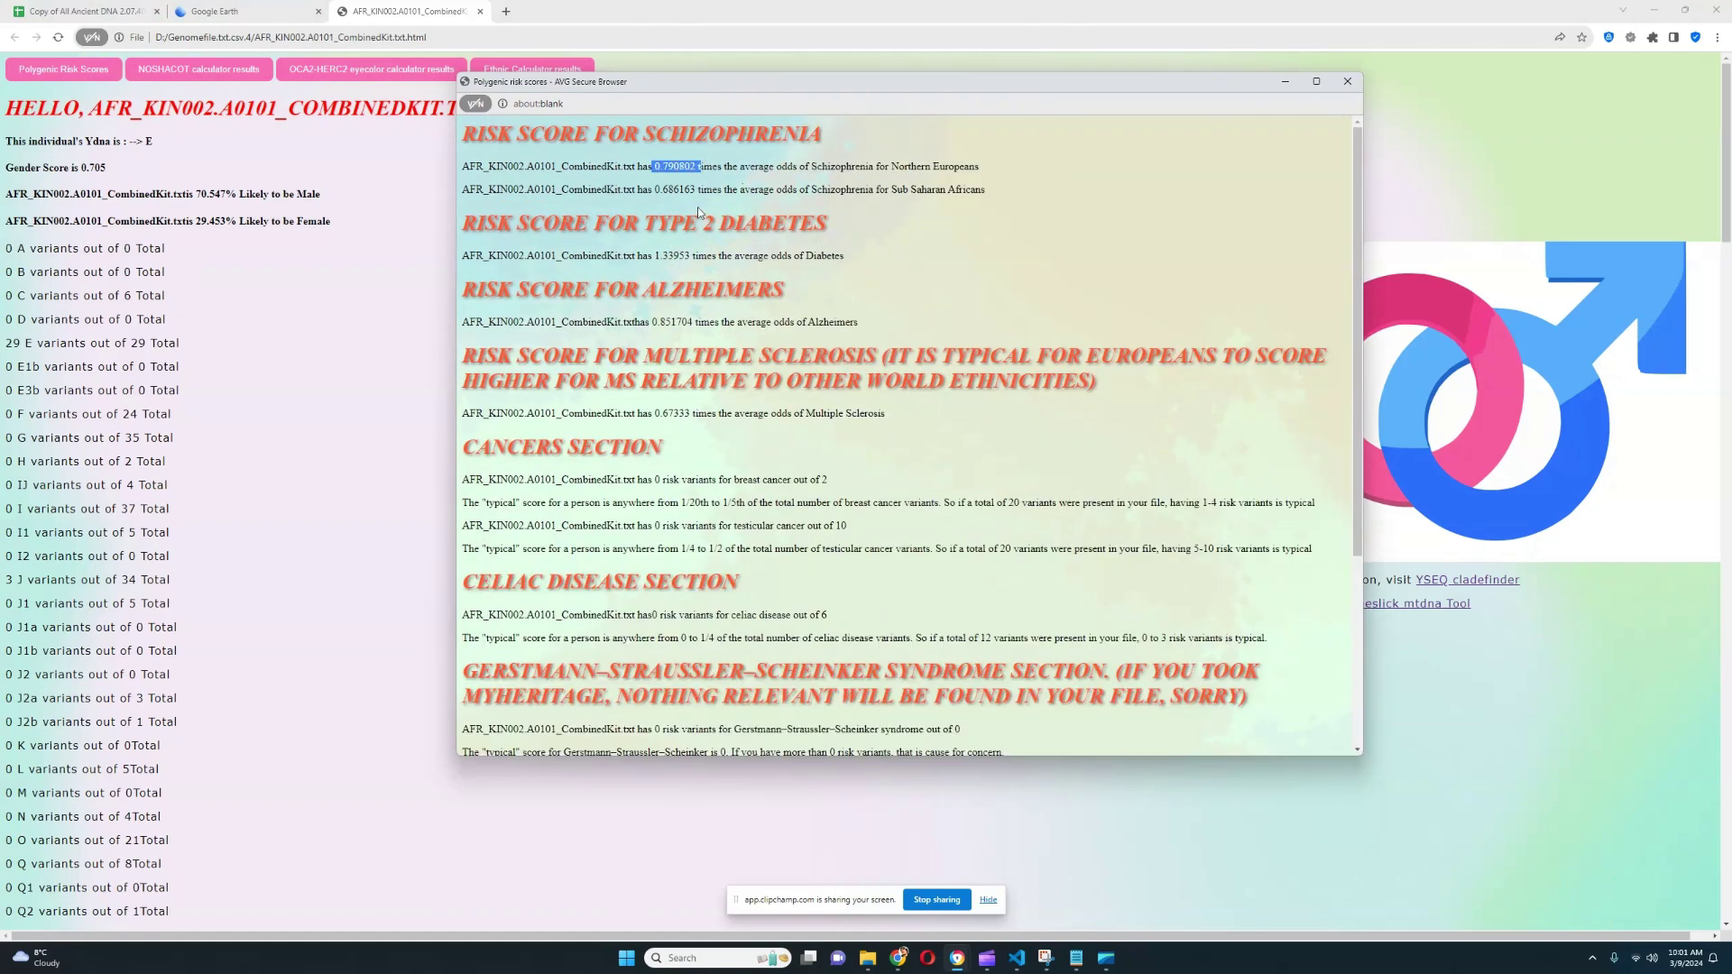
{"action": "left_click_drag", "start_coordinate": [651, 190], "coordinate": [698, 188]}
- Highlight the odds for type 2 diabetes, Alzheimer's and multiple sclerosis, and the breast cancer risk variant count
{"action": "left_click_drag", "start_coordinate": [655, 255], "coordinate": [691, 257]}
{"action": "left_click_drag", "start_coordinate": [653, 323], "coordinate": [698, 324]}
{"action": "left_click_drag", "start_coordinate": [654, 414], "coordinate": [708, 413]}
{"action": "scroll", "coordinate": [801, 372], "scroll_direction": "down", "scroll_amount": 2}
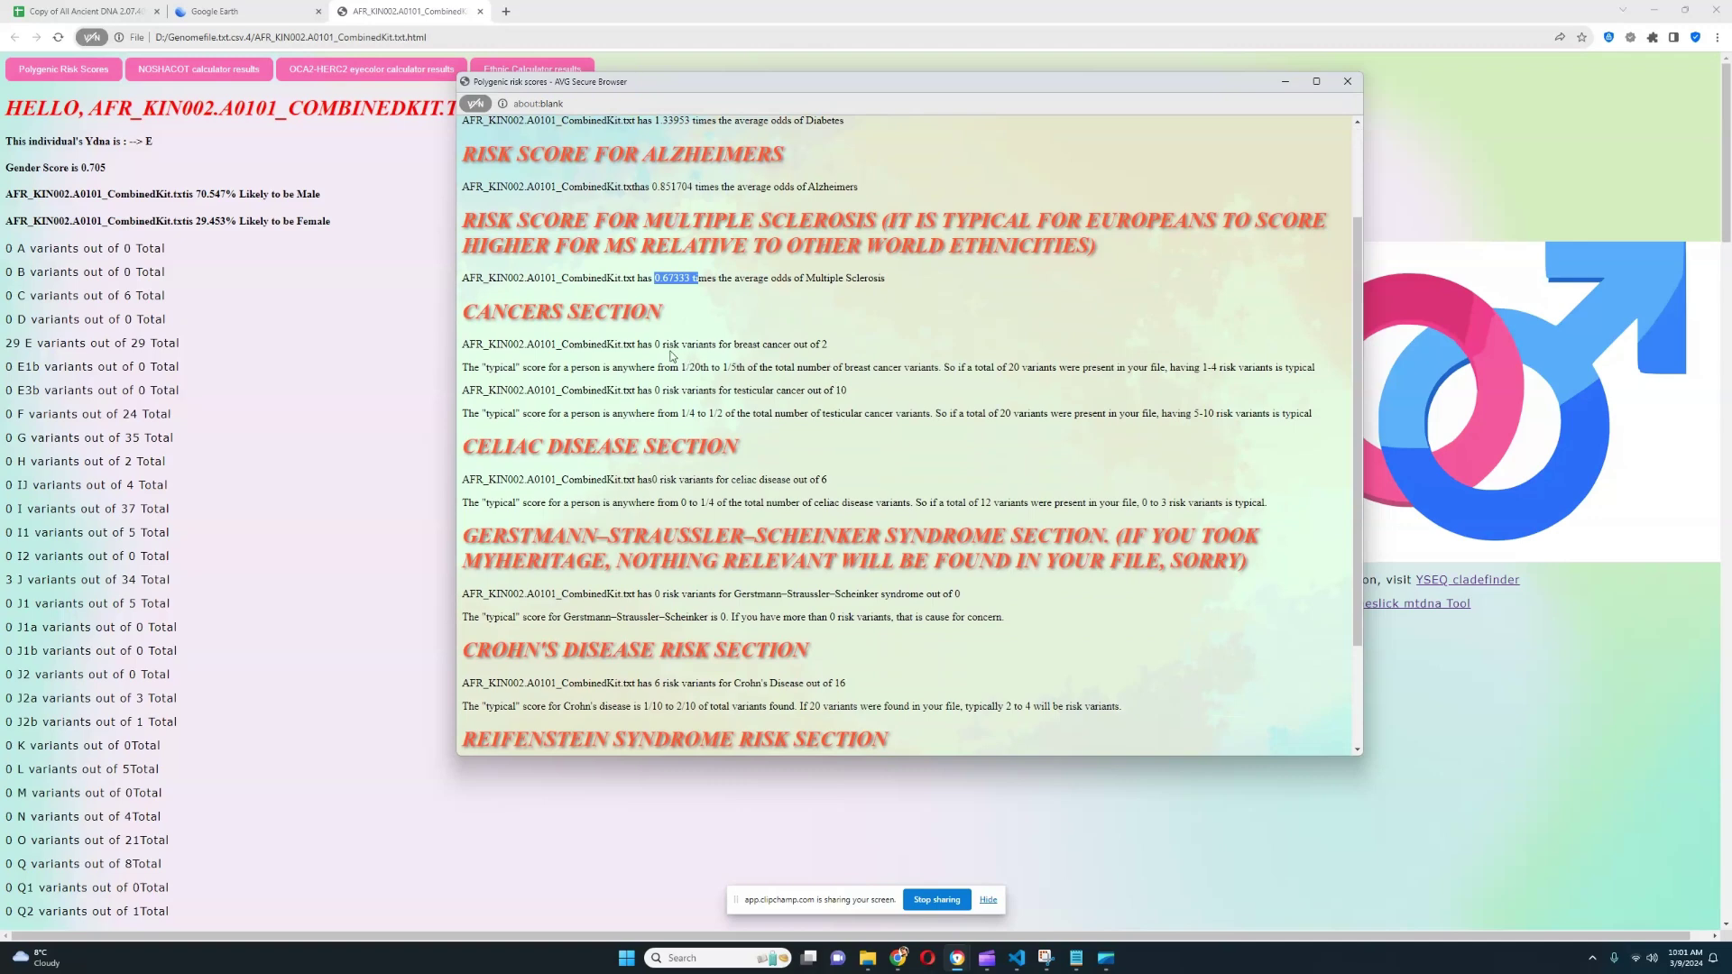
{"action": "left_click_drag", "start_coordinate": [652, 344], "coordinate": [861, 343]}
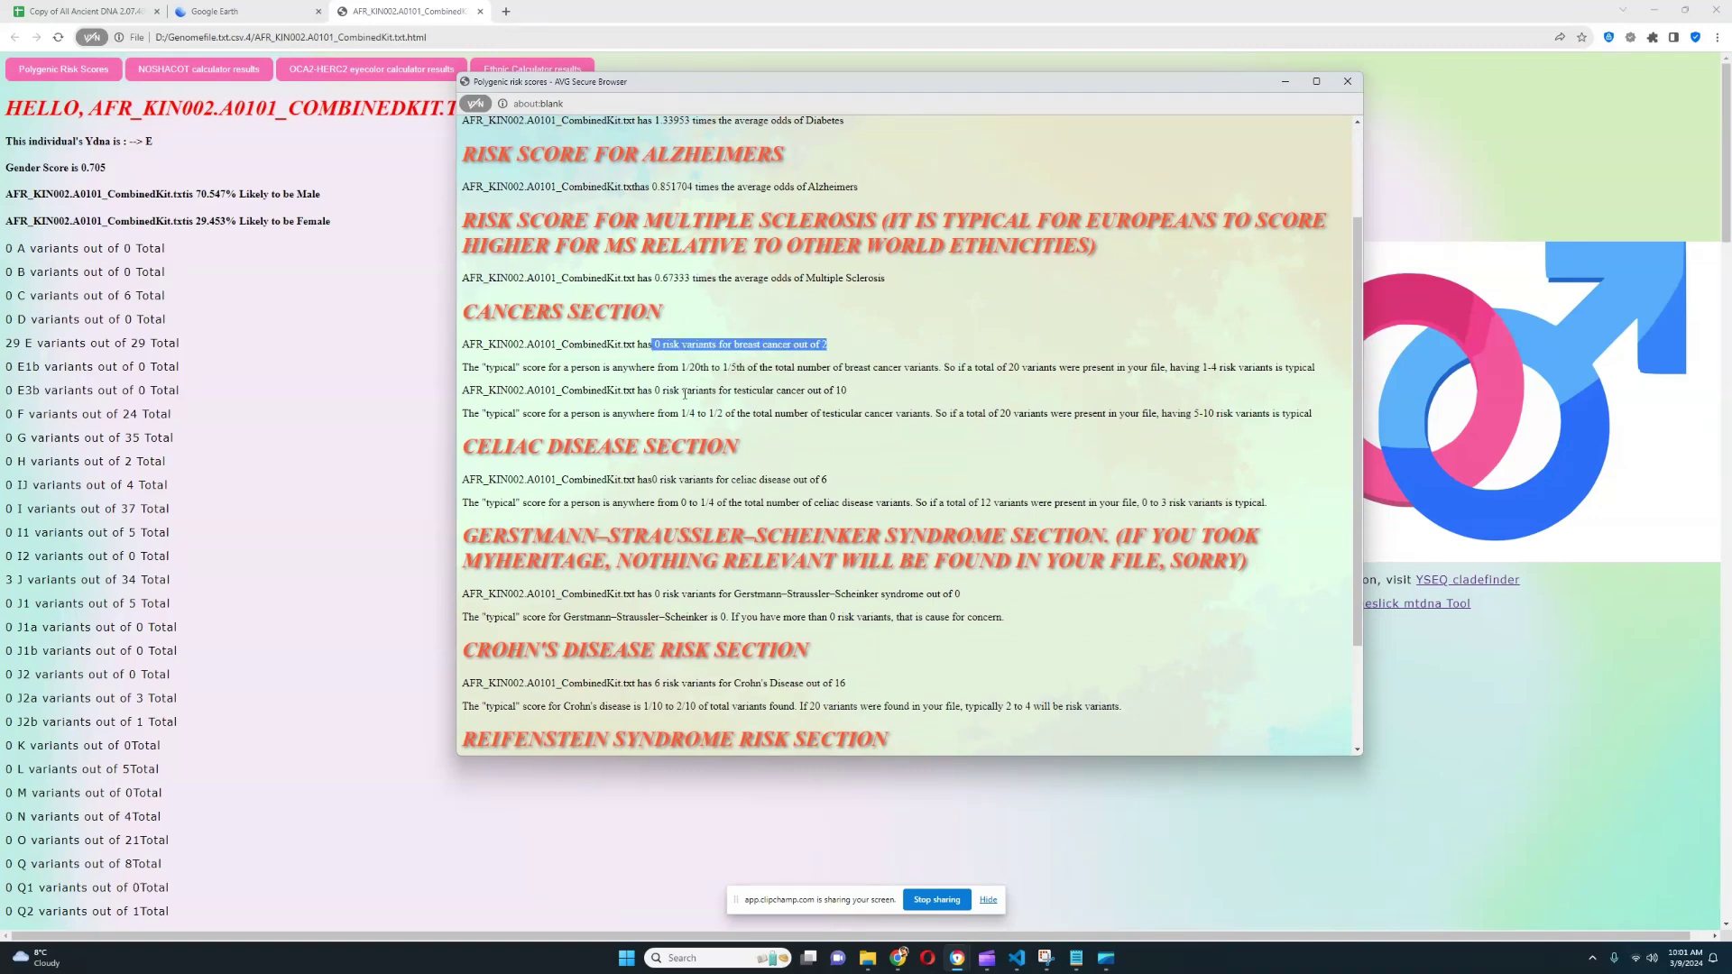
- Highlight the risk variant counts for testicular cancer, celiac disease and Gerstmann–Straussler–Scheinker syndrome
{"action": "left_click_drag", "start_coordinate": [655, 391], "coordinate": [910, 397]}
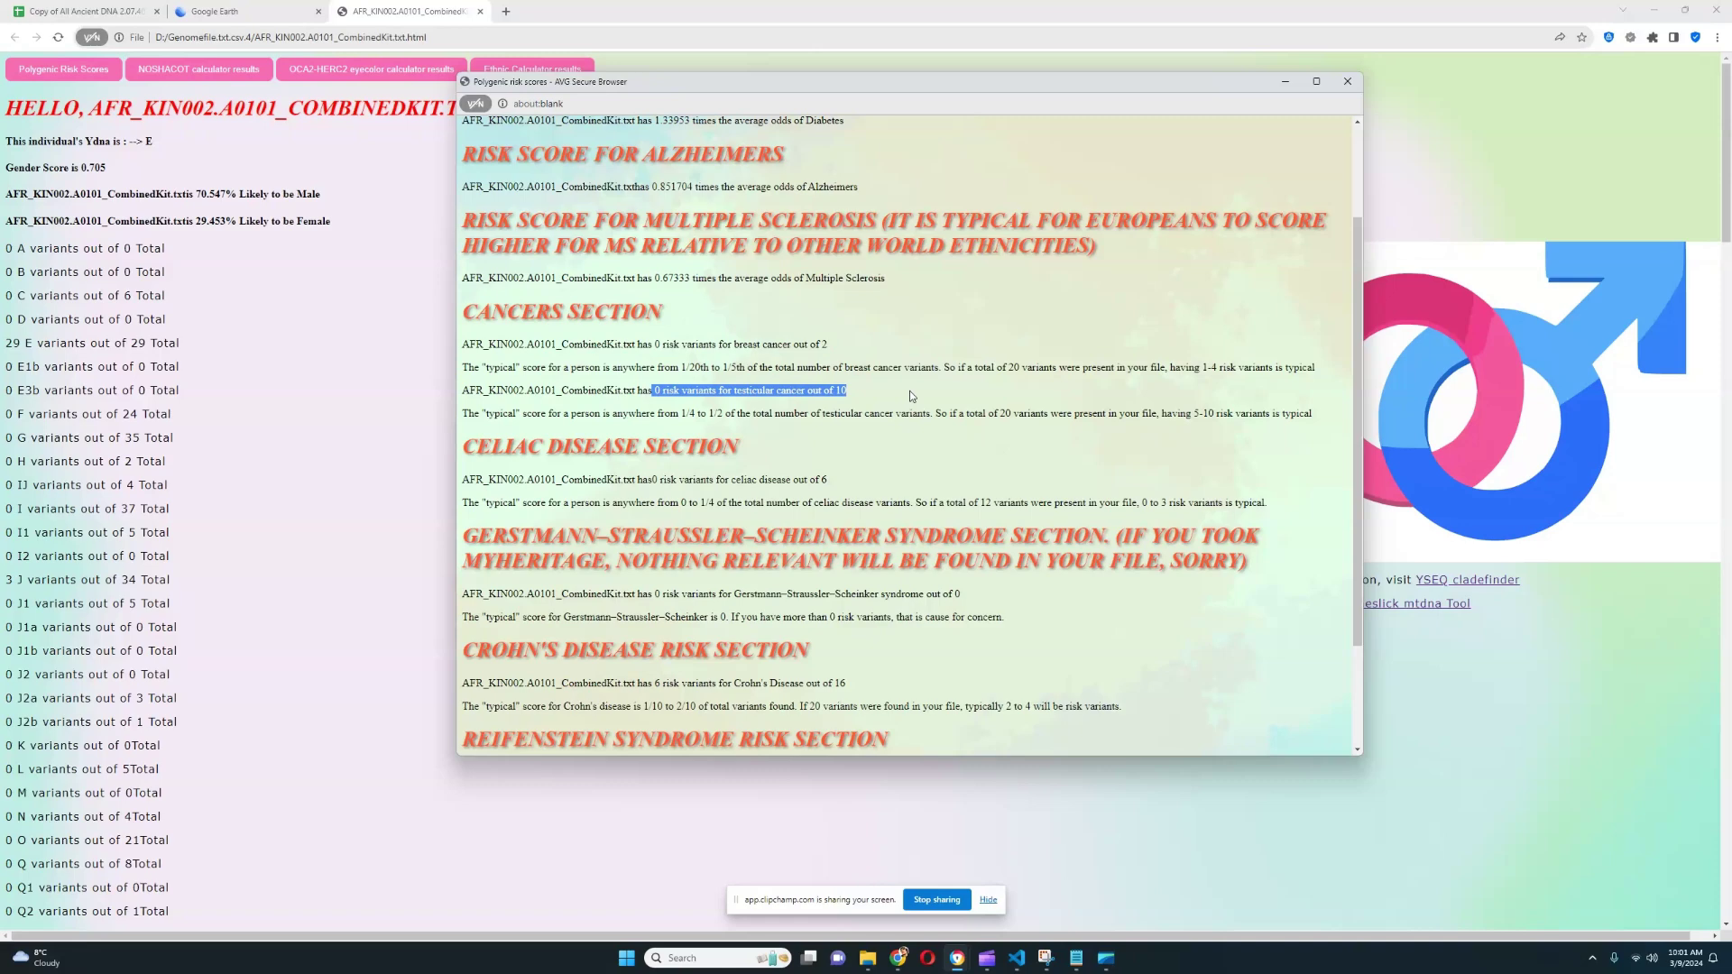
{"action": "scroll", "coordinate": [938, 394], "scroll_direction": "down", "scroll_amount": 2}
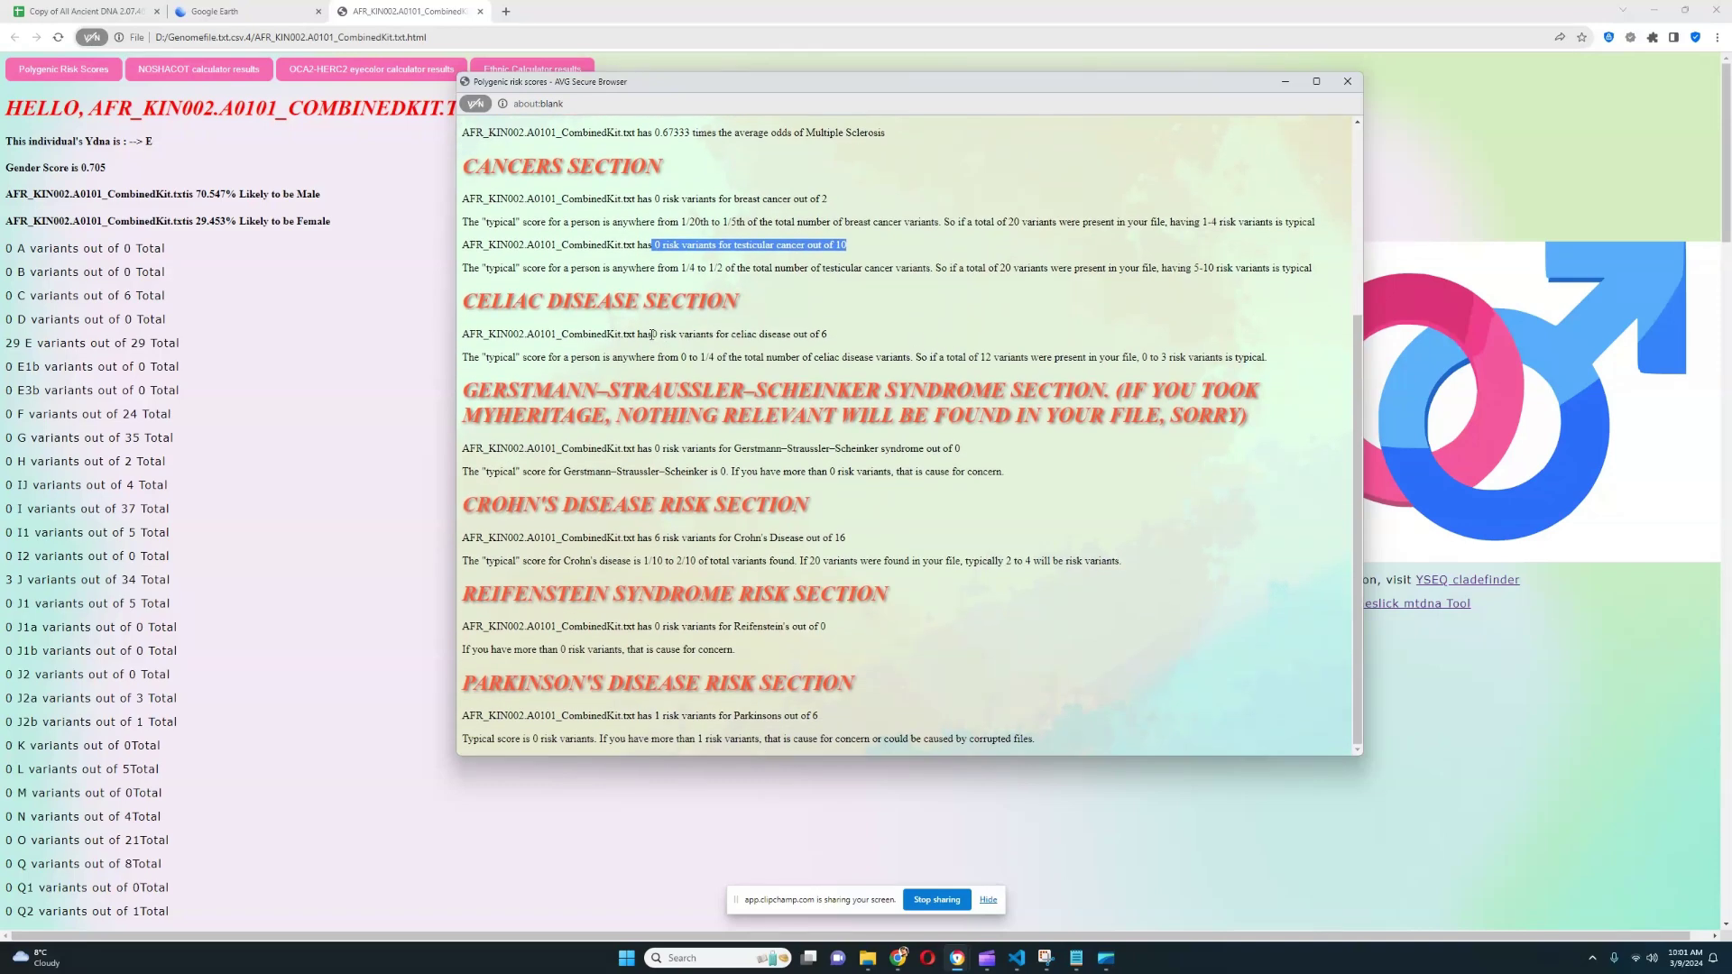
{"action": "left_click_drag", "start_coordinate": [653, 335], "coordinate": [829, 335]}
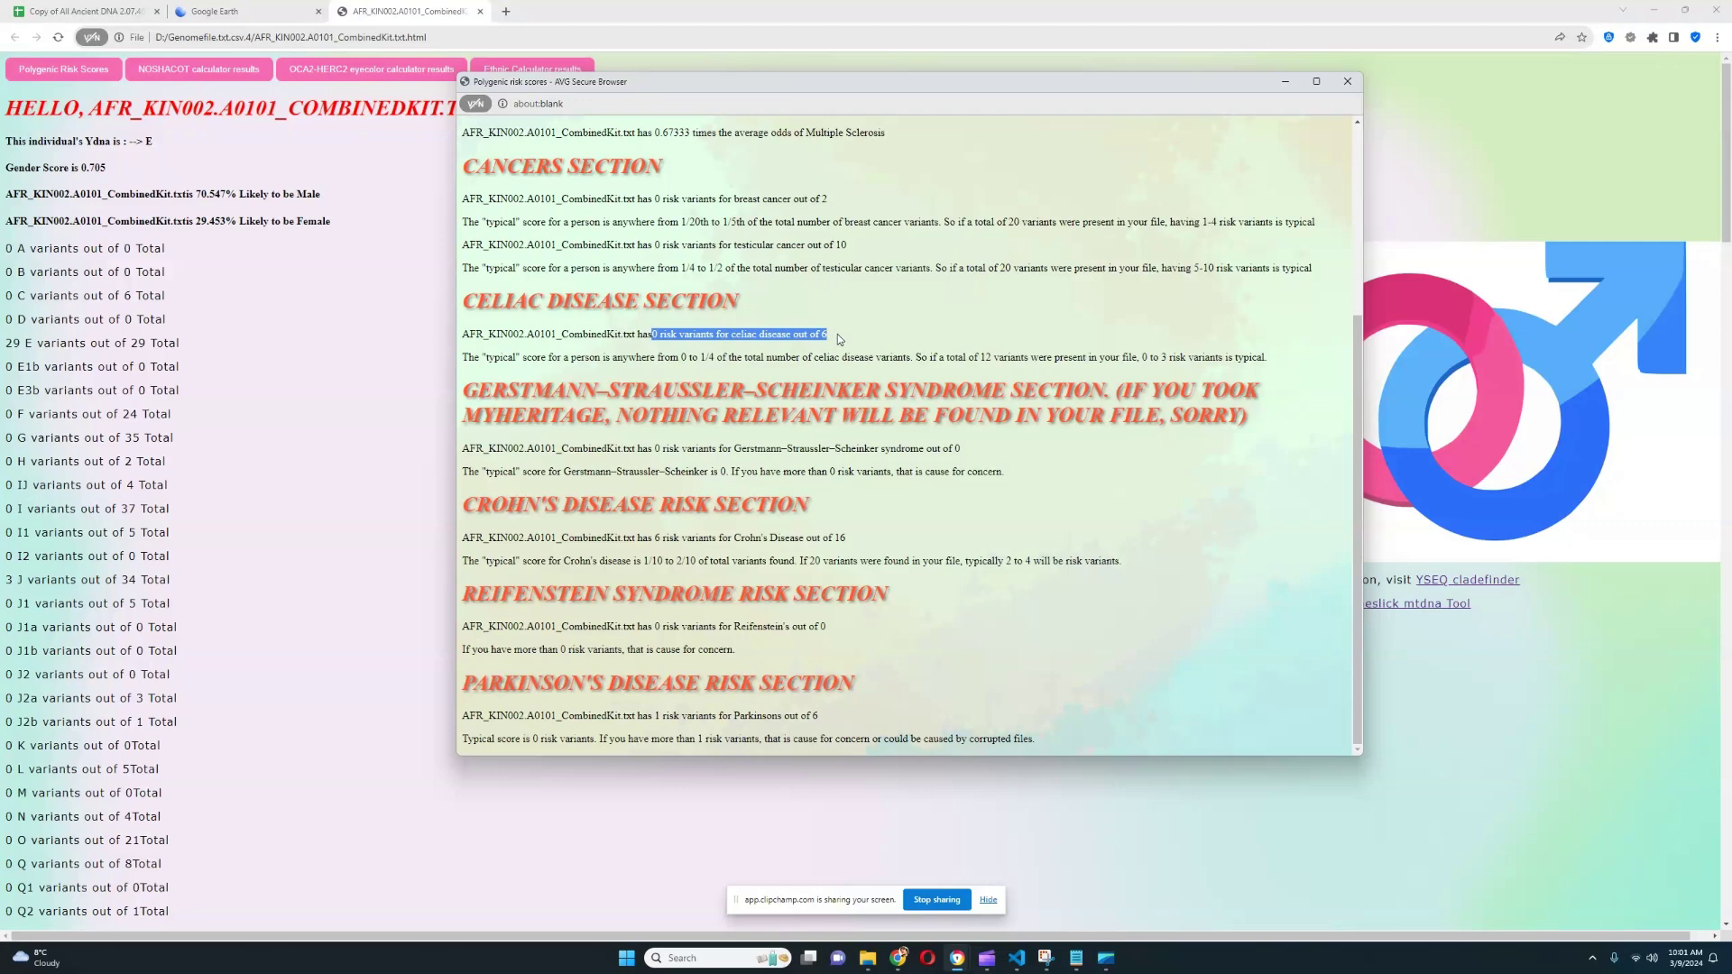
{"action": "left_click", "coordinate": [664, 448]}
{"action": "left_click_drag", "start_coordinate": [665, 447], "coordinate": [944, 449]}
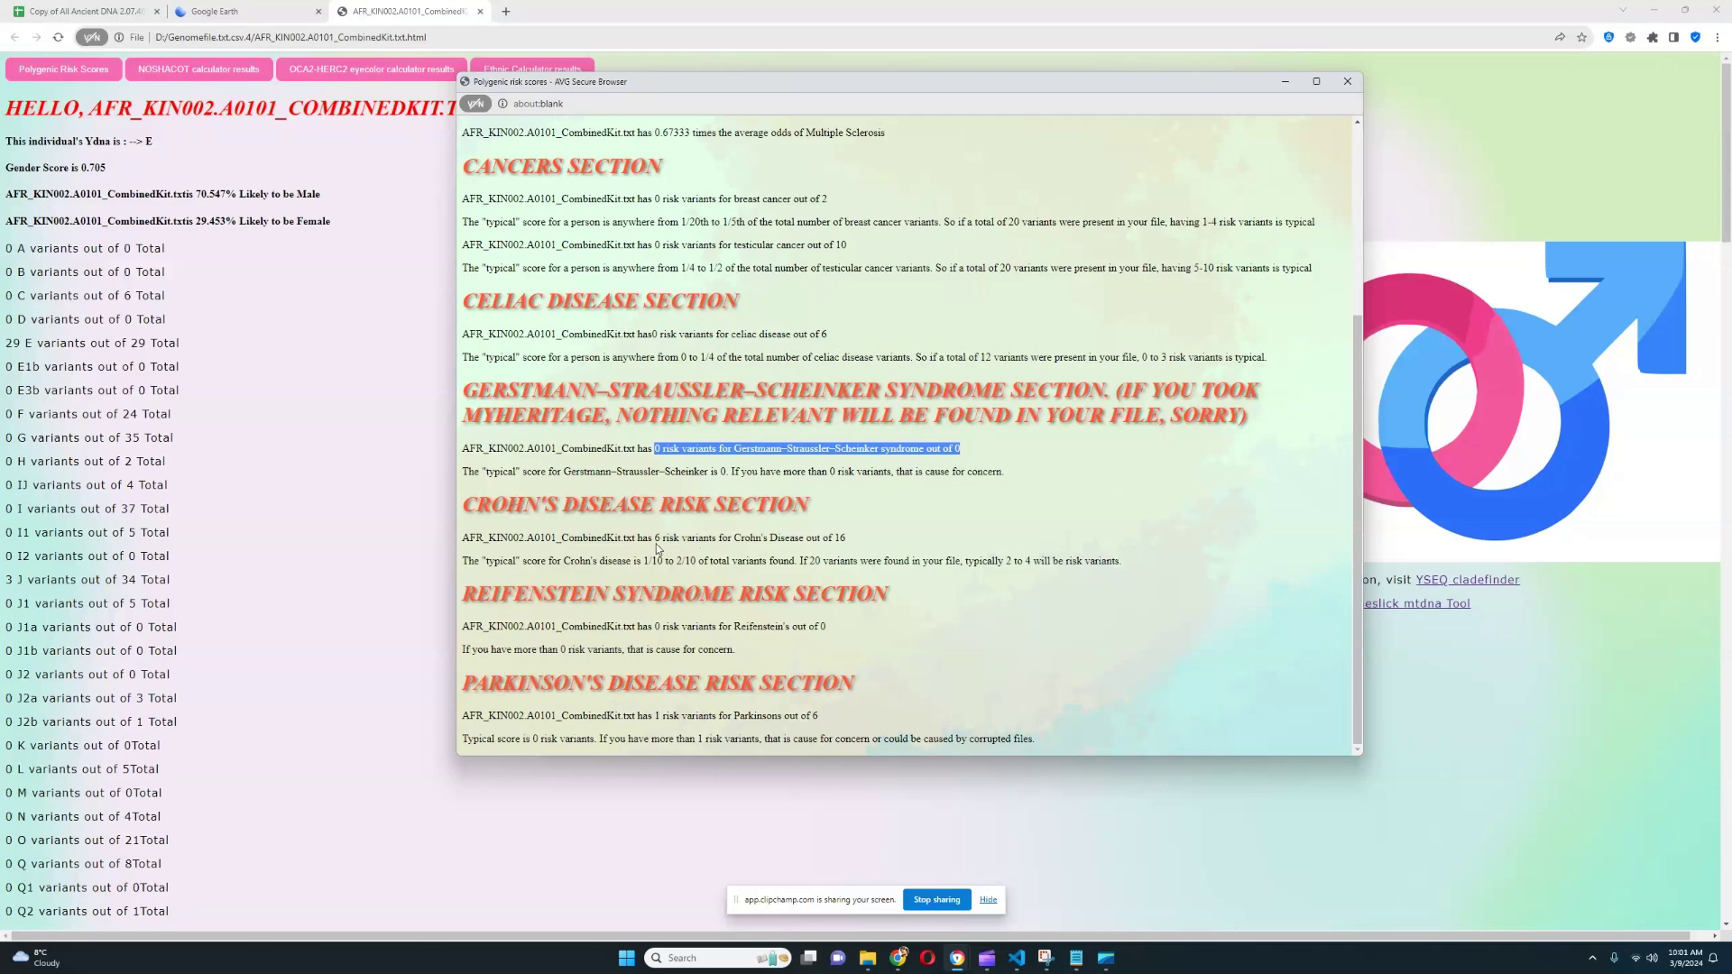
- Highlight the risk variant counts for Crohn's disease, Reifenstein syndrome and Parkinson's, and close the polygenic risk scores window
{"action": "left_click_drag", "start_coordinate": [653, 538], "coordinate": [848, 539]}
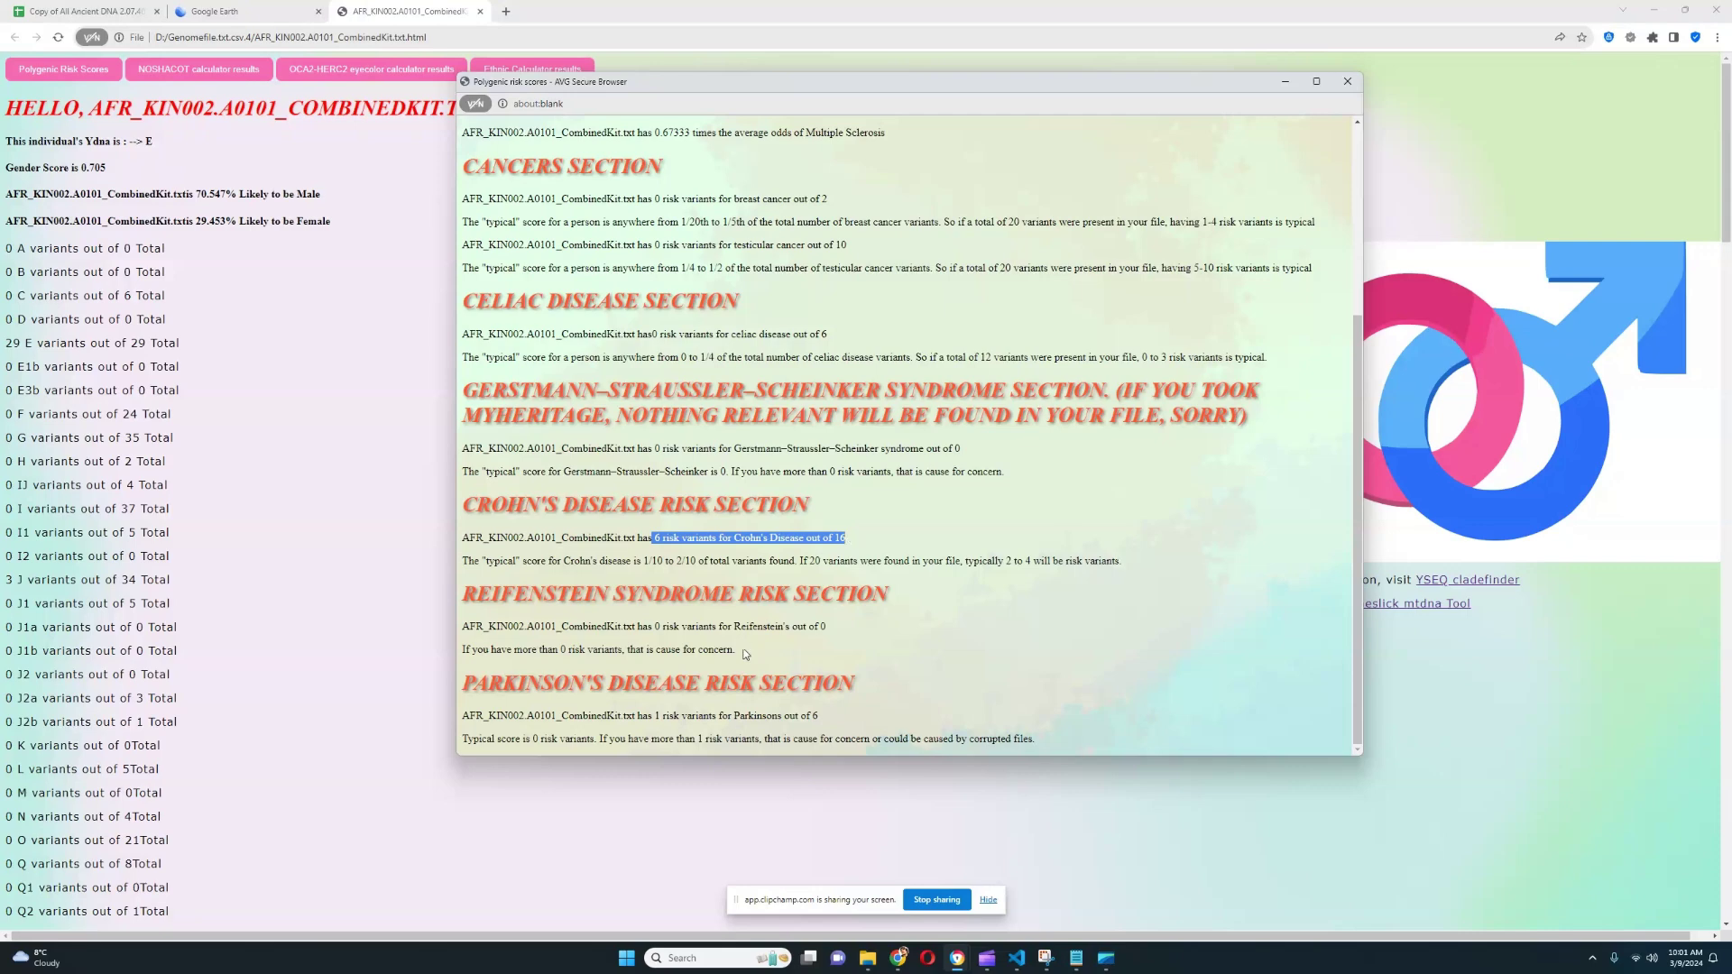
{"action": "left_click_drag", "start_coordinate": [653, 628], "coordinate": [826, 628]}
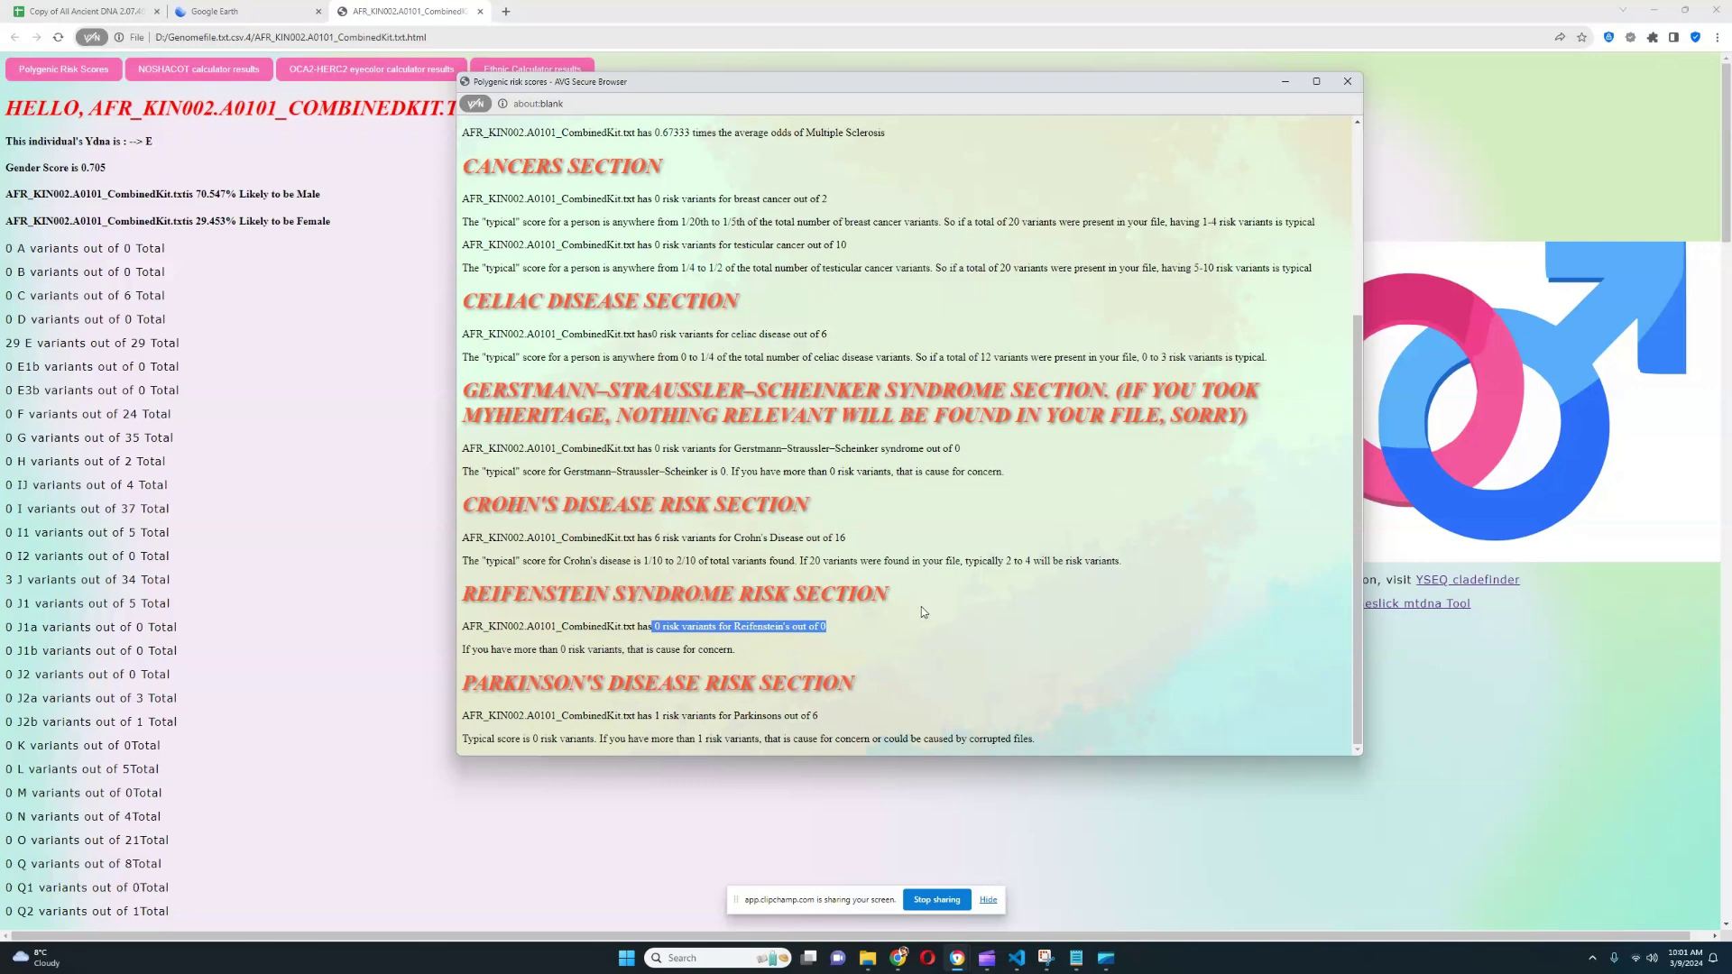
{"action": "left_click_drag", "start_coordinate": [656, 717], "coordinate": [830, 716]}
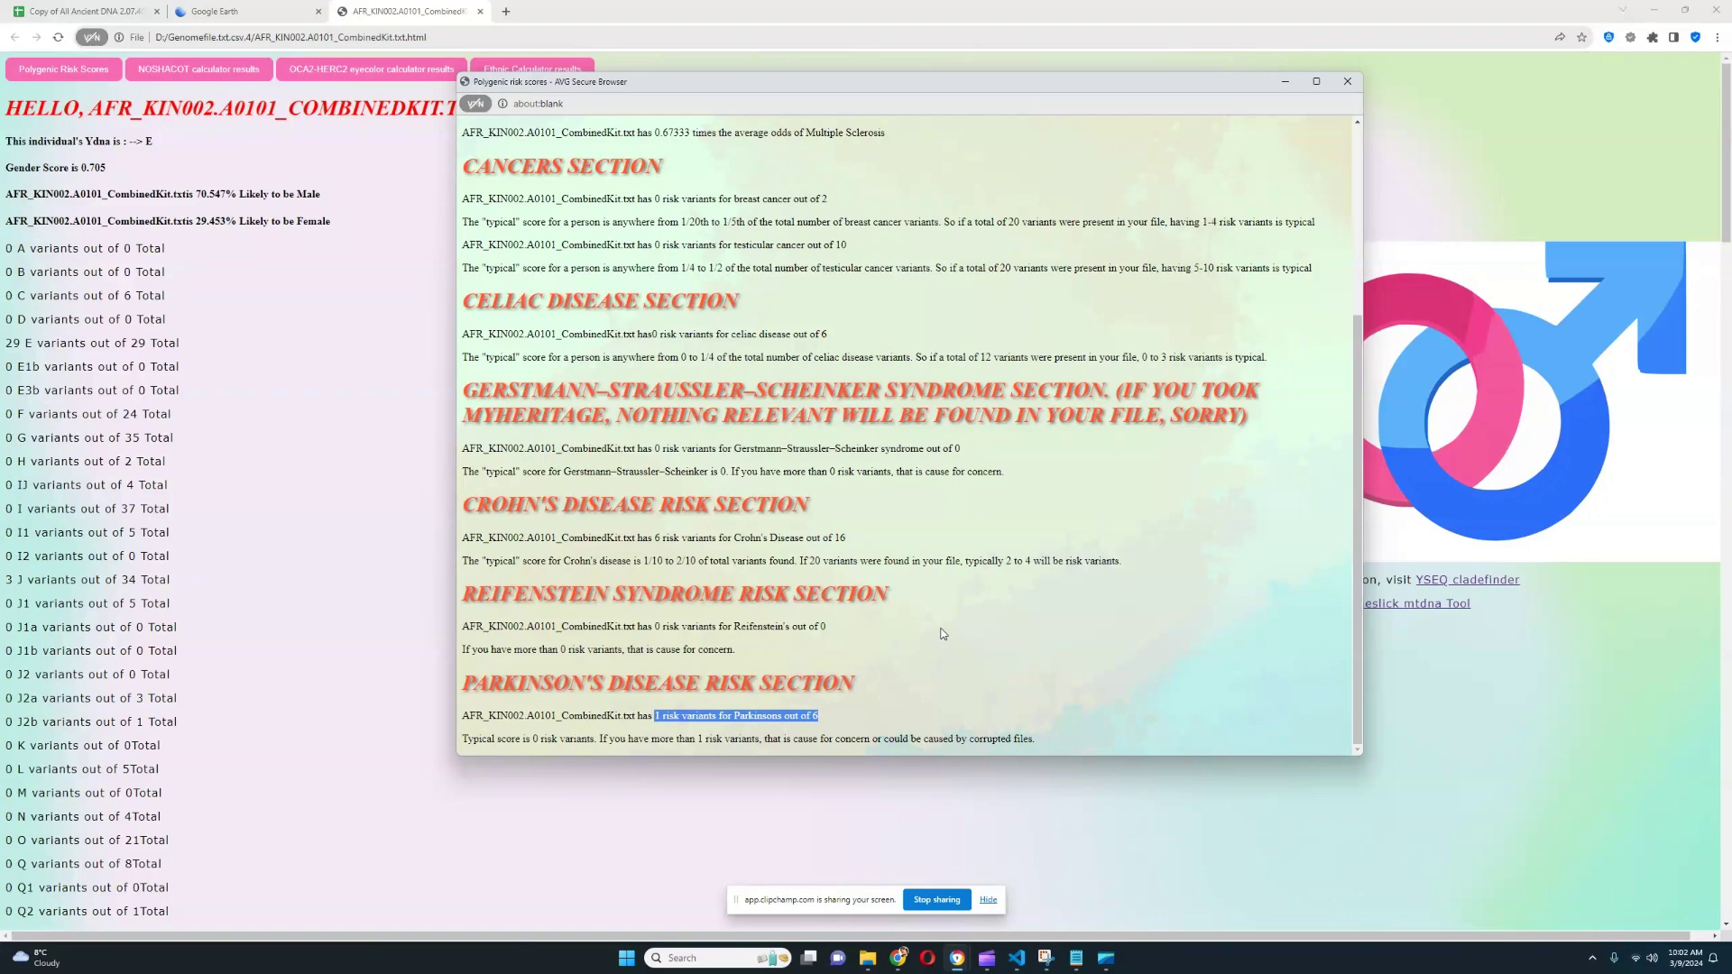
{"action": "left_click", "coordinate": [1348, 82]}
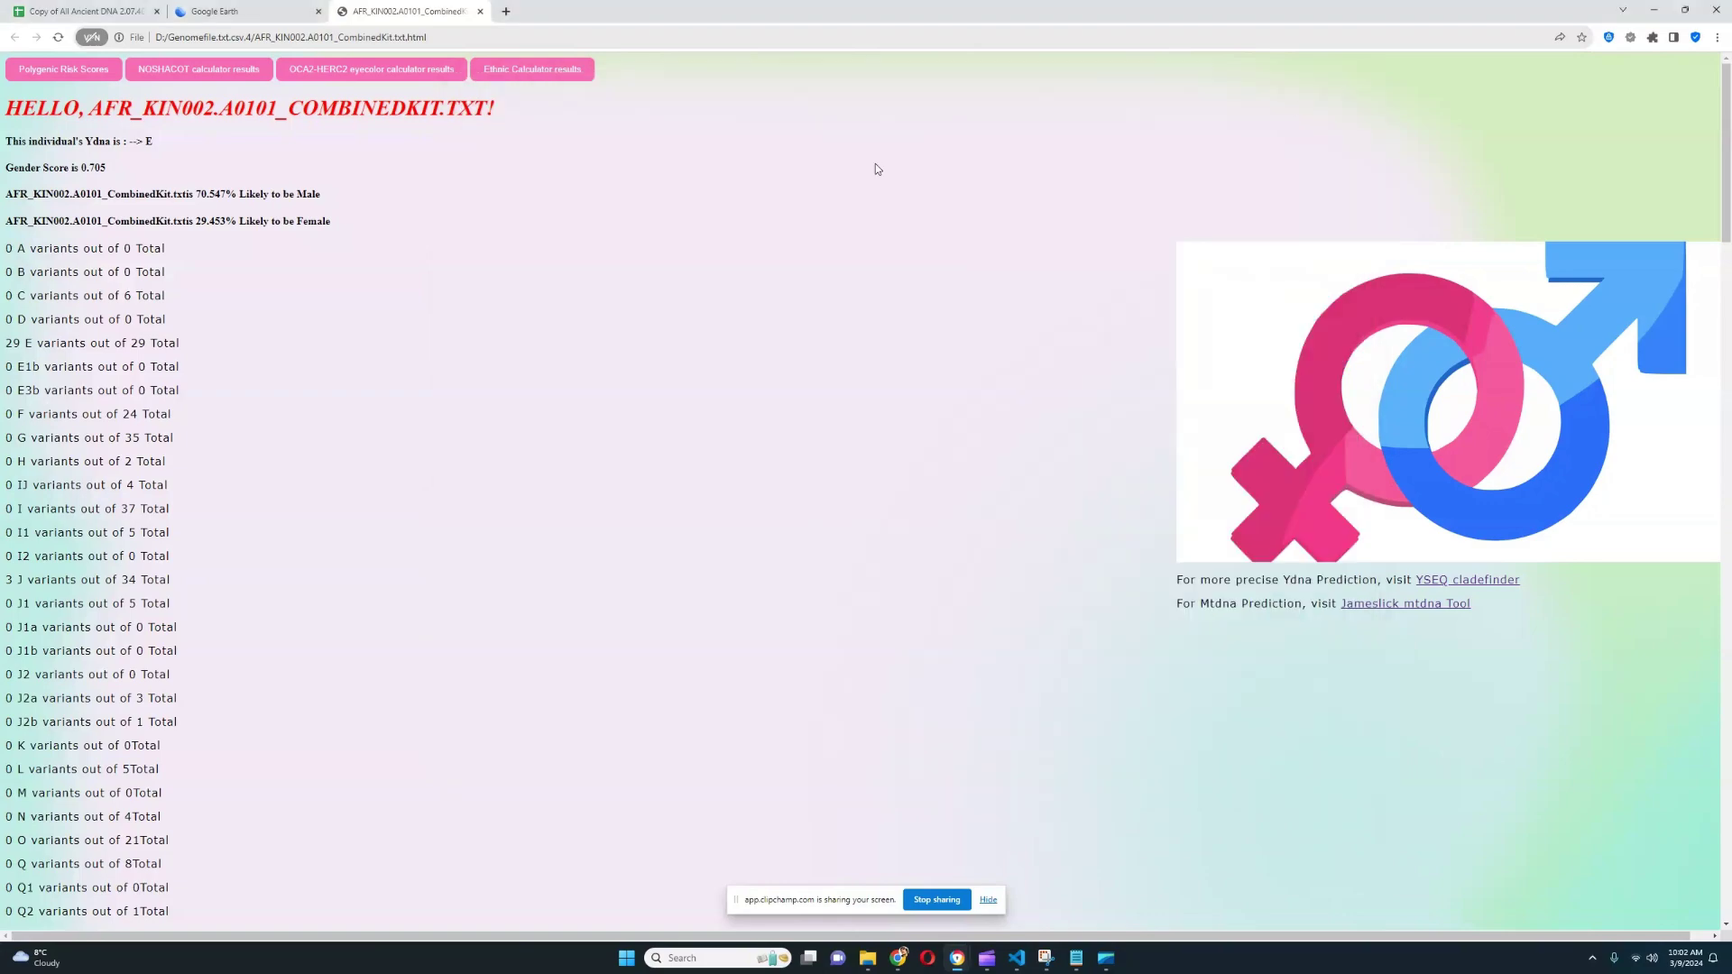
- In the mental health results, highlight DRD2's Pro319Pro finding, the Taq1 genotype and the full rs2129785 line
{"action": "scroll", "coordinate": [585, 325], "scroll_direction": "down", "scroll_amount": 8}
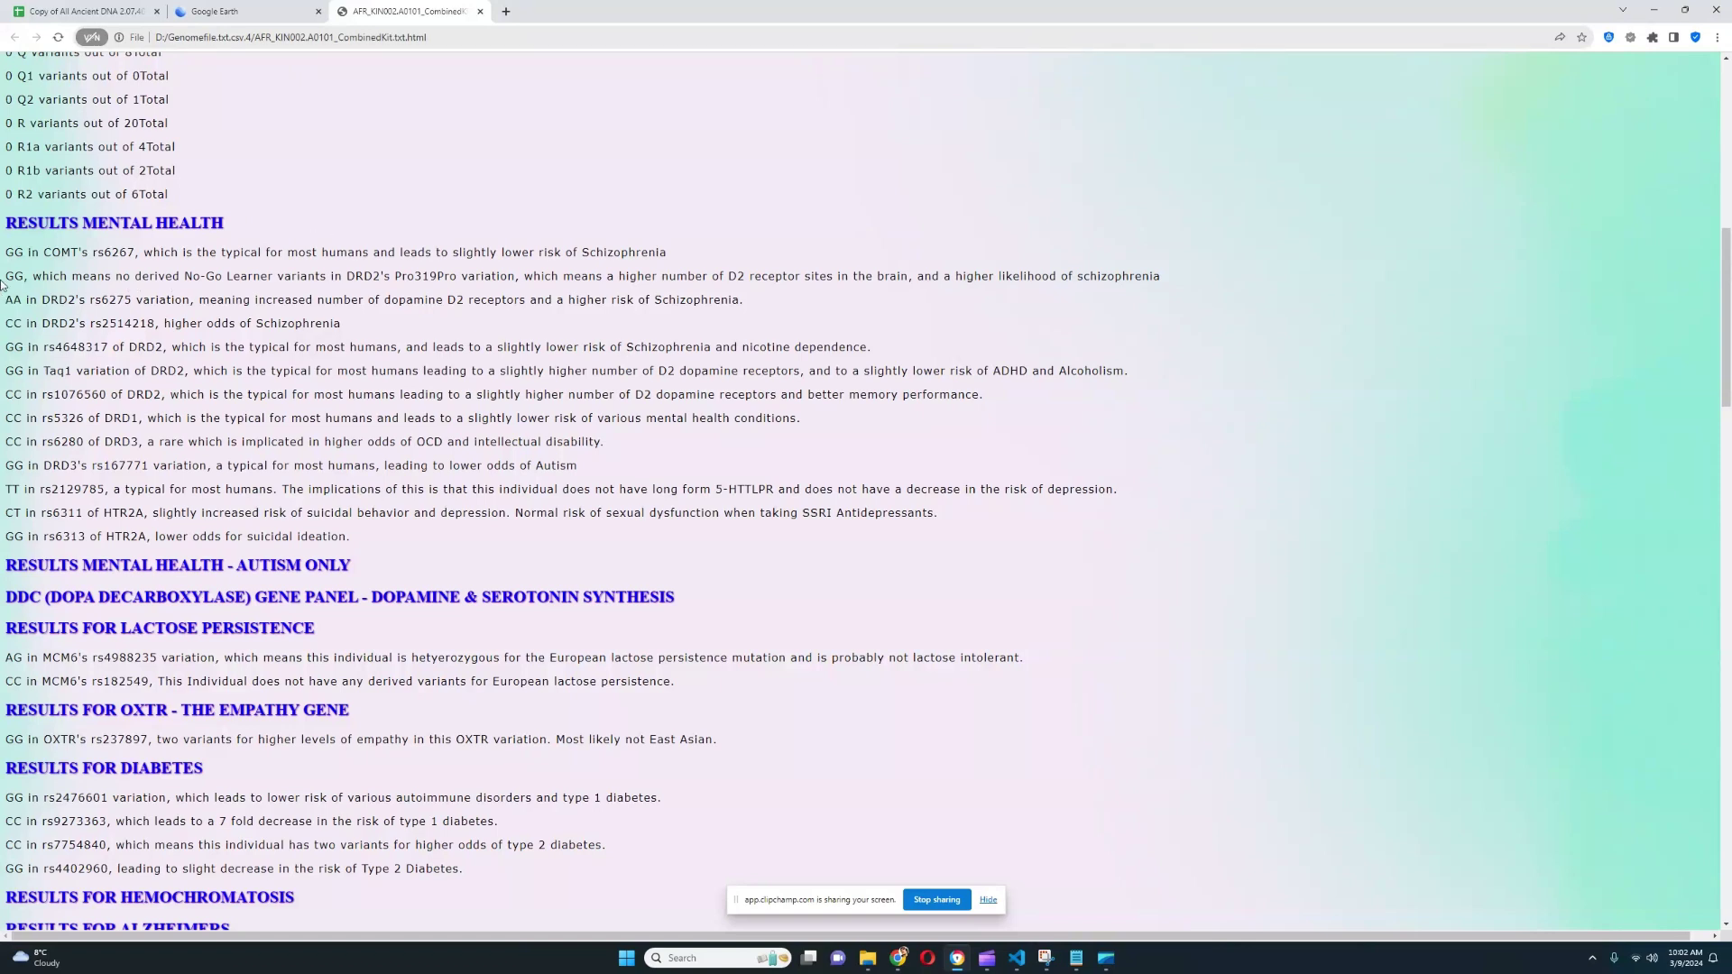
{"action": "left_click_drag", "start_coordinate": [6, 276], "coordinate": [517, 277]}
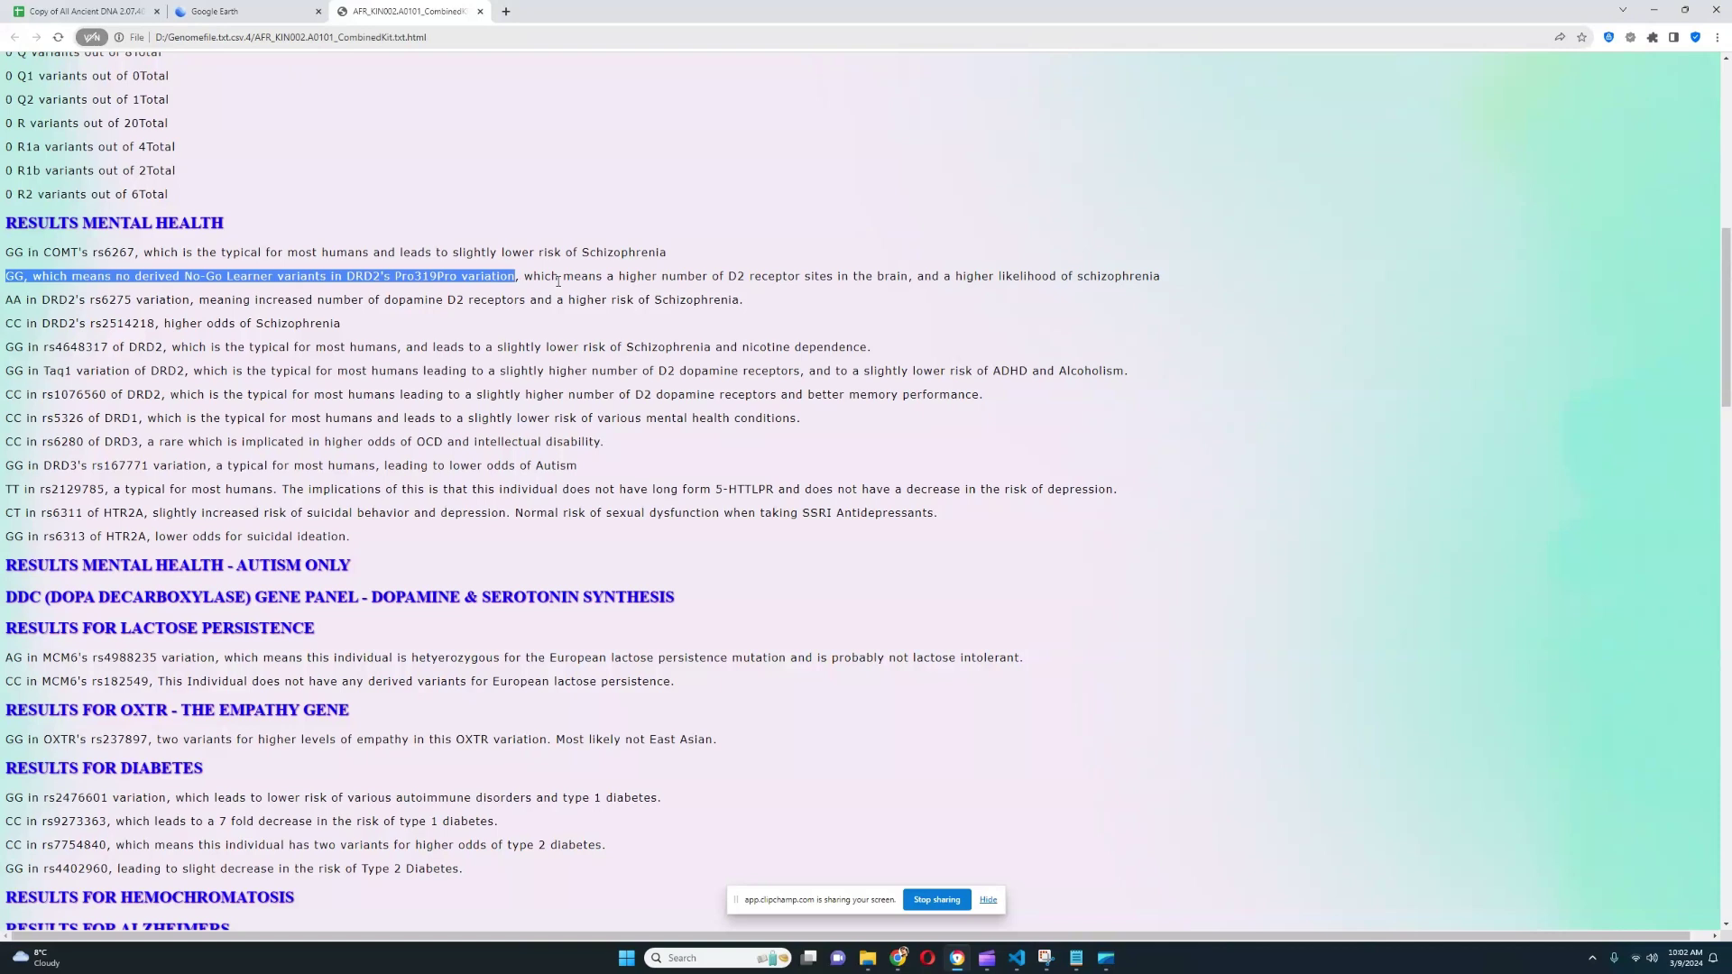
{"action": "left_click_drag", "start_coordinate": [4, 369], "coordinate": [188, 370]}
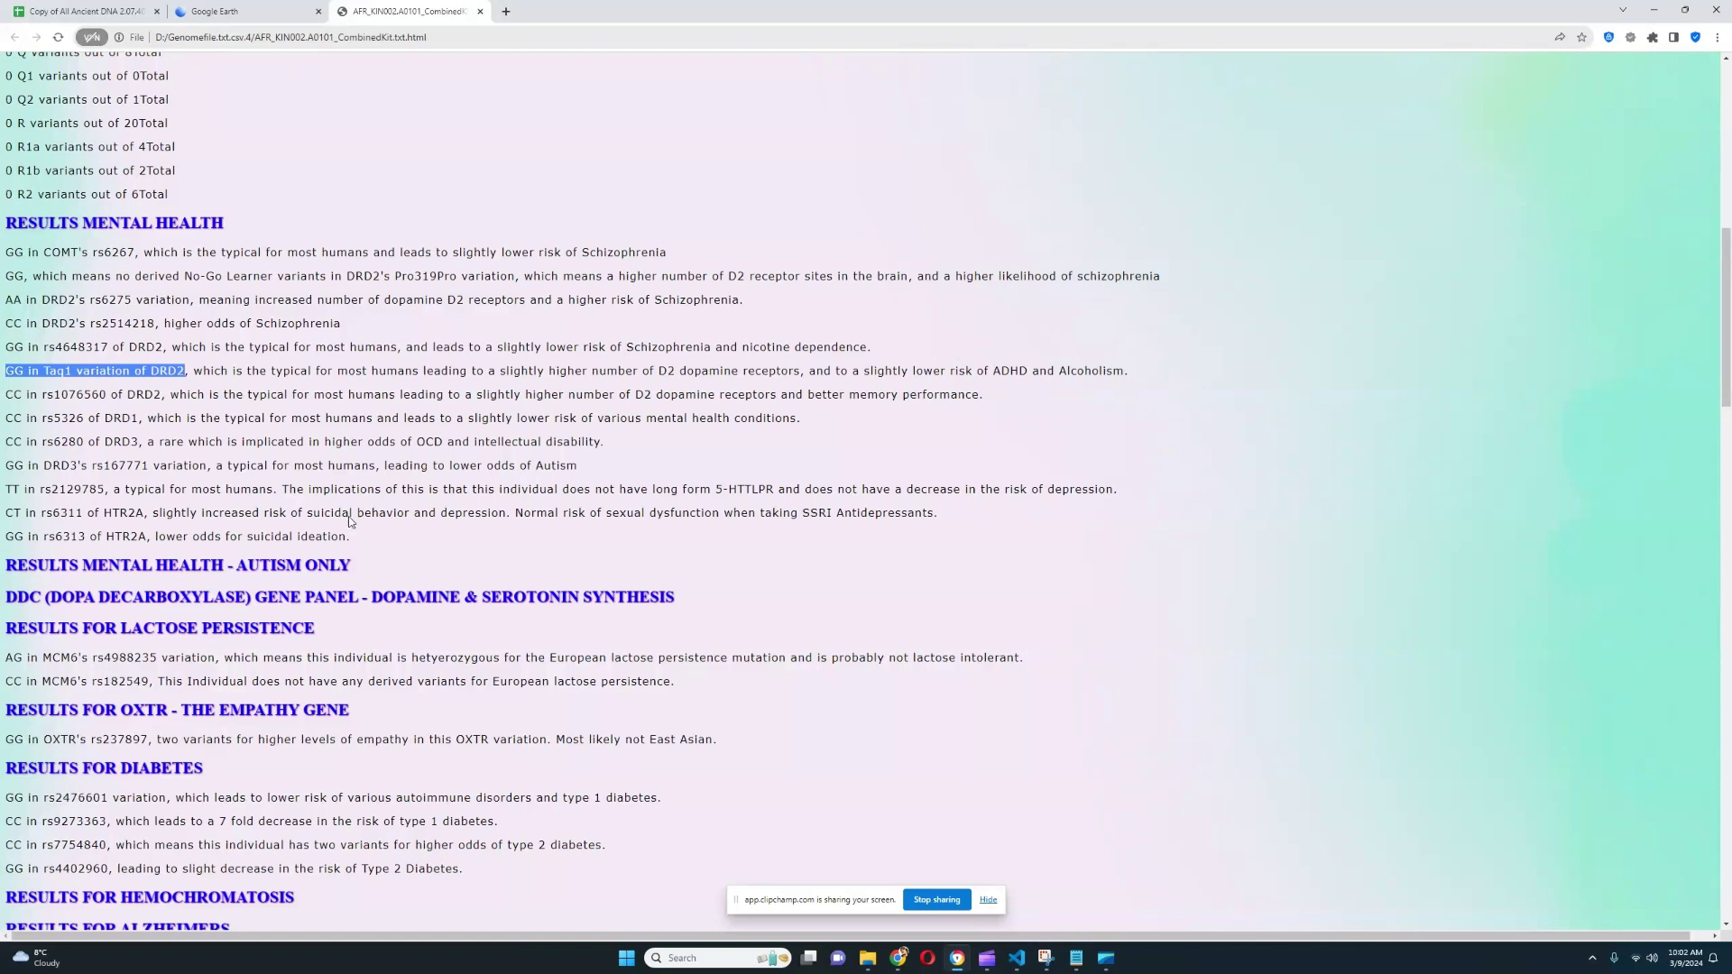
{"action": "triple_click", "coordinate": [272, 492]}
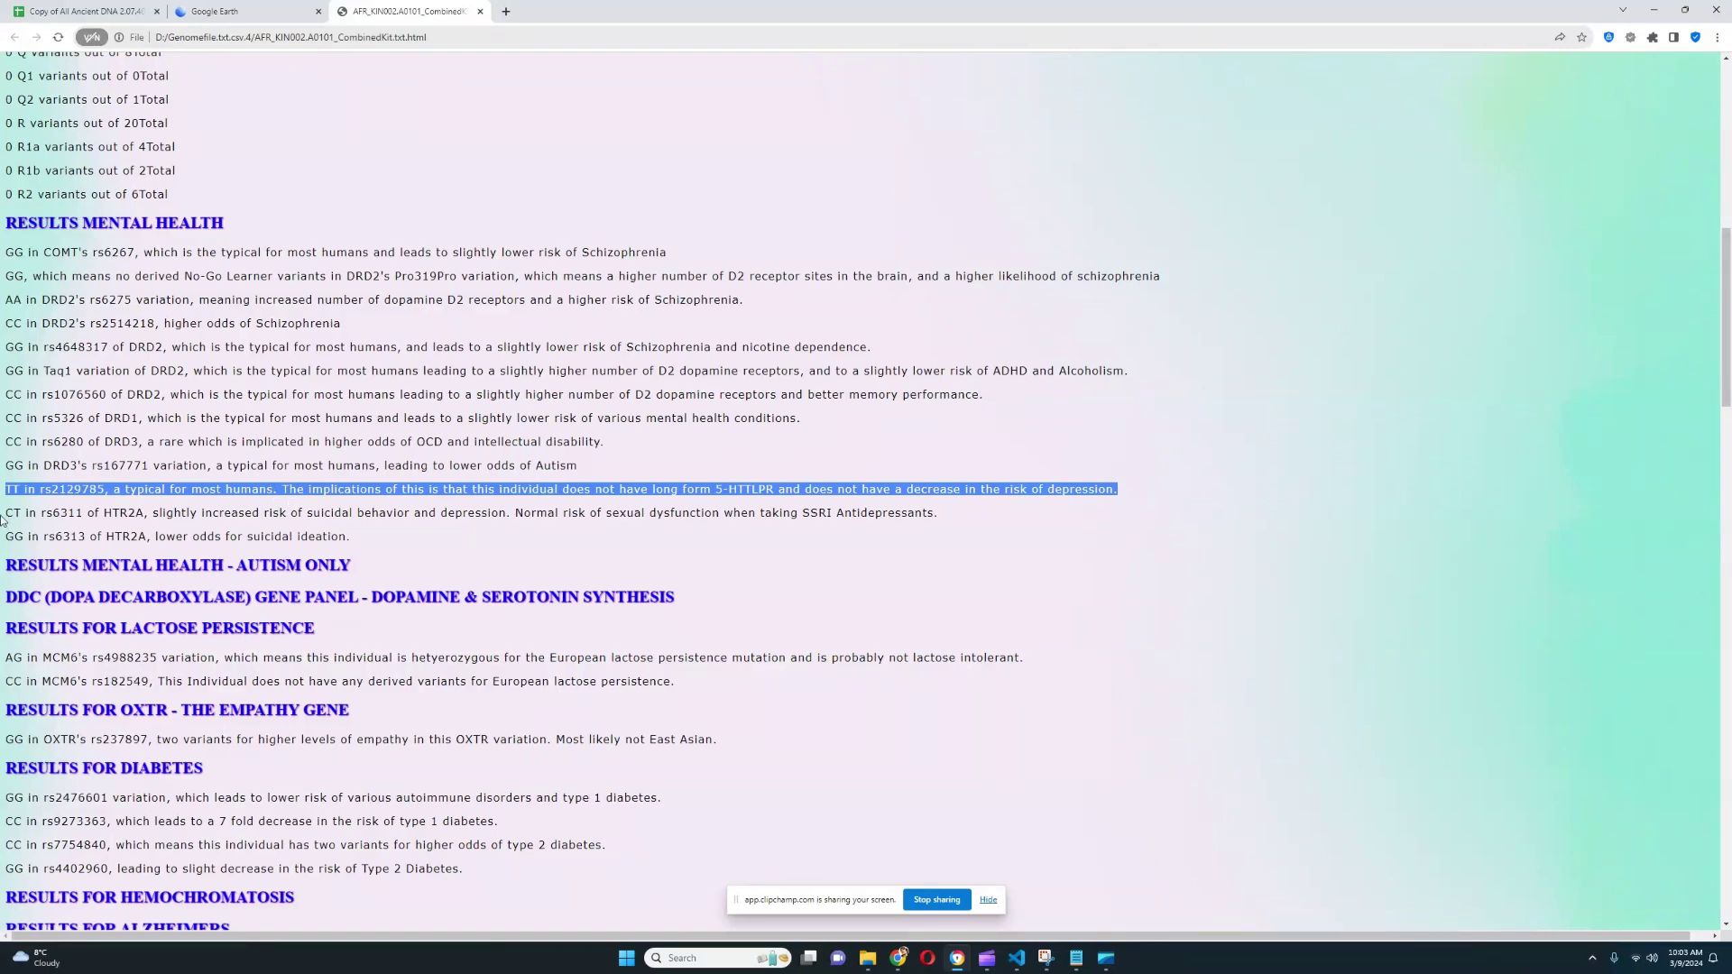
- Highlight the HTR2A rs6311 and rs6313 results, ending with a selection of the lines from rs2129785 through rs6313
{"action": "triple_click", "coordinate": [65, 512]}
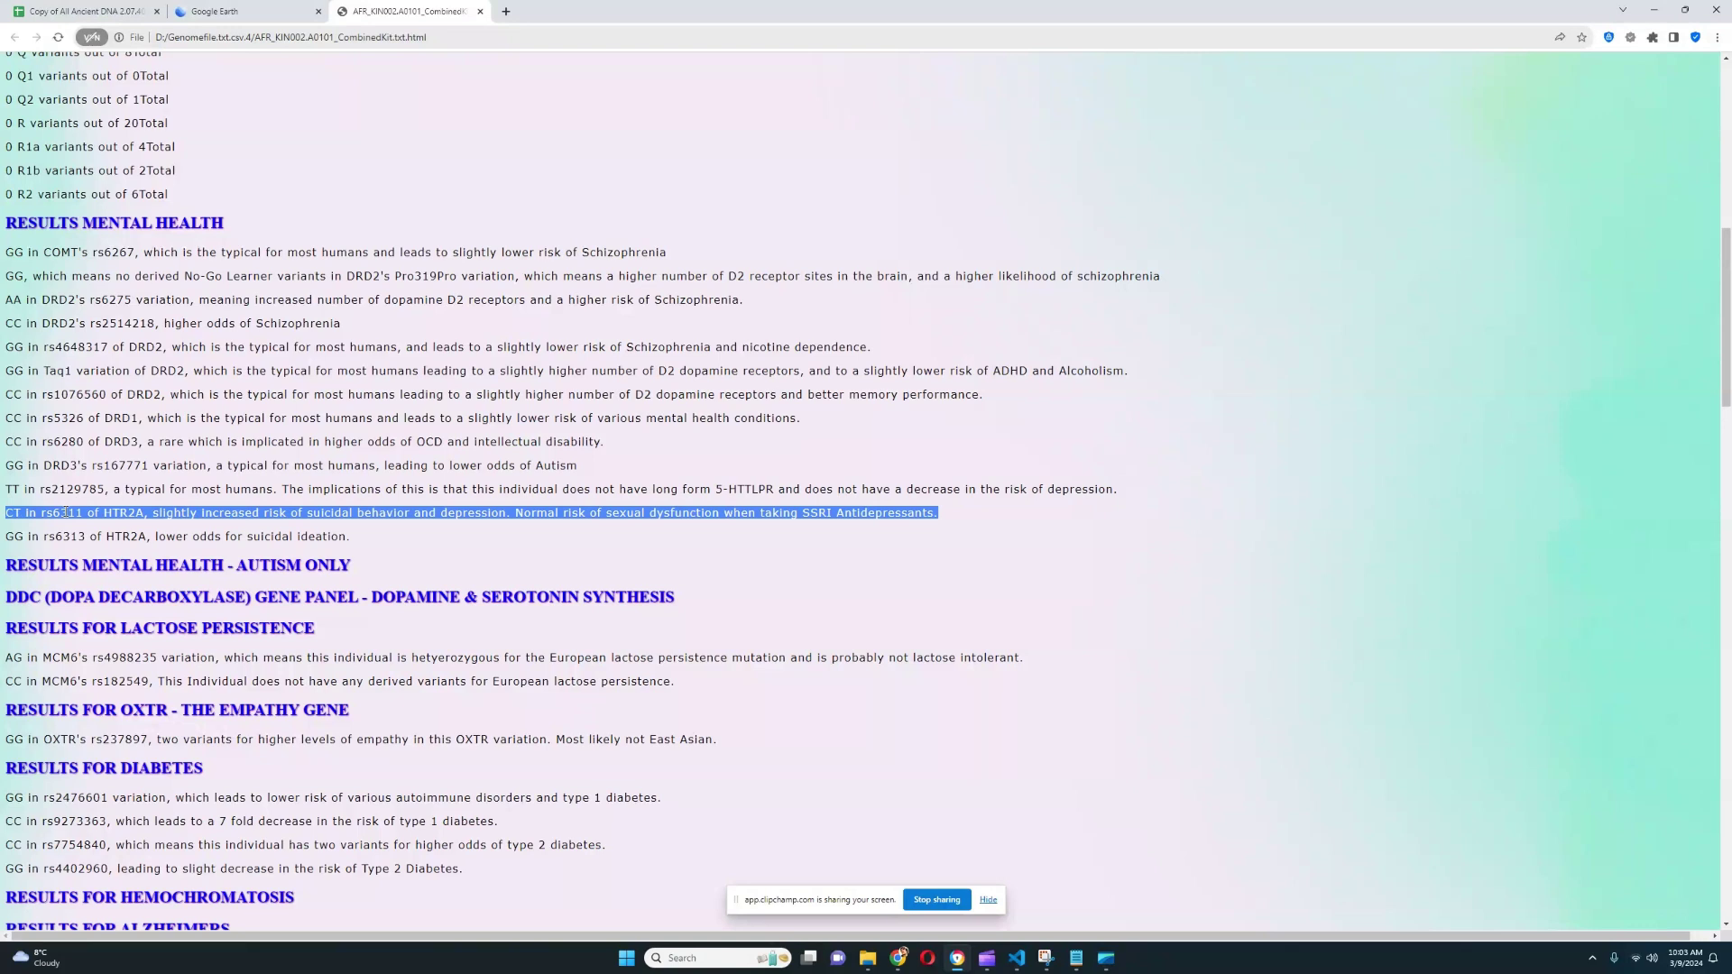
{"action": "left_click", "coordinate": [135, 531]}
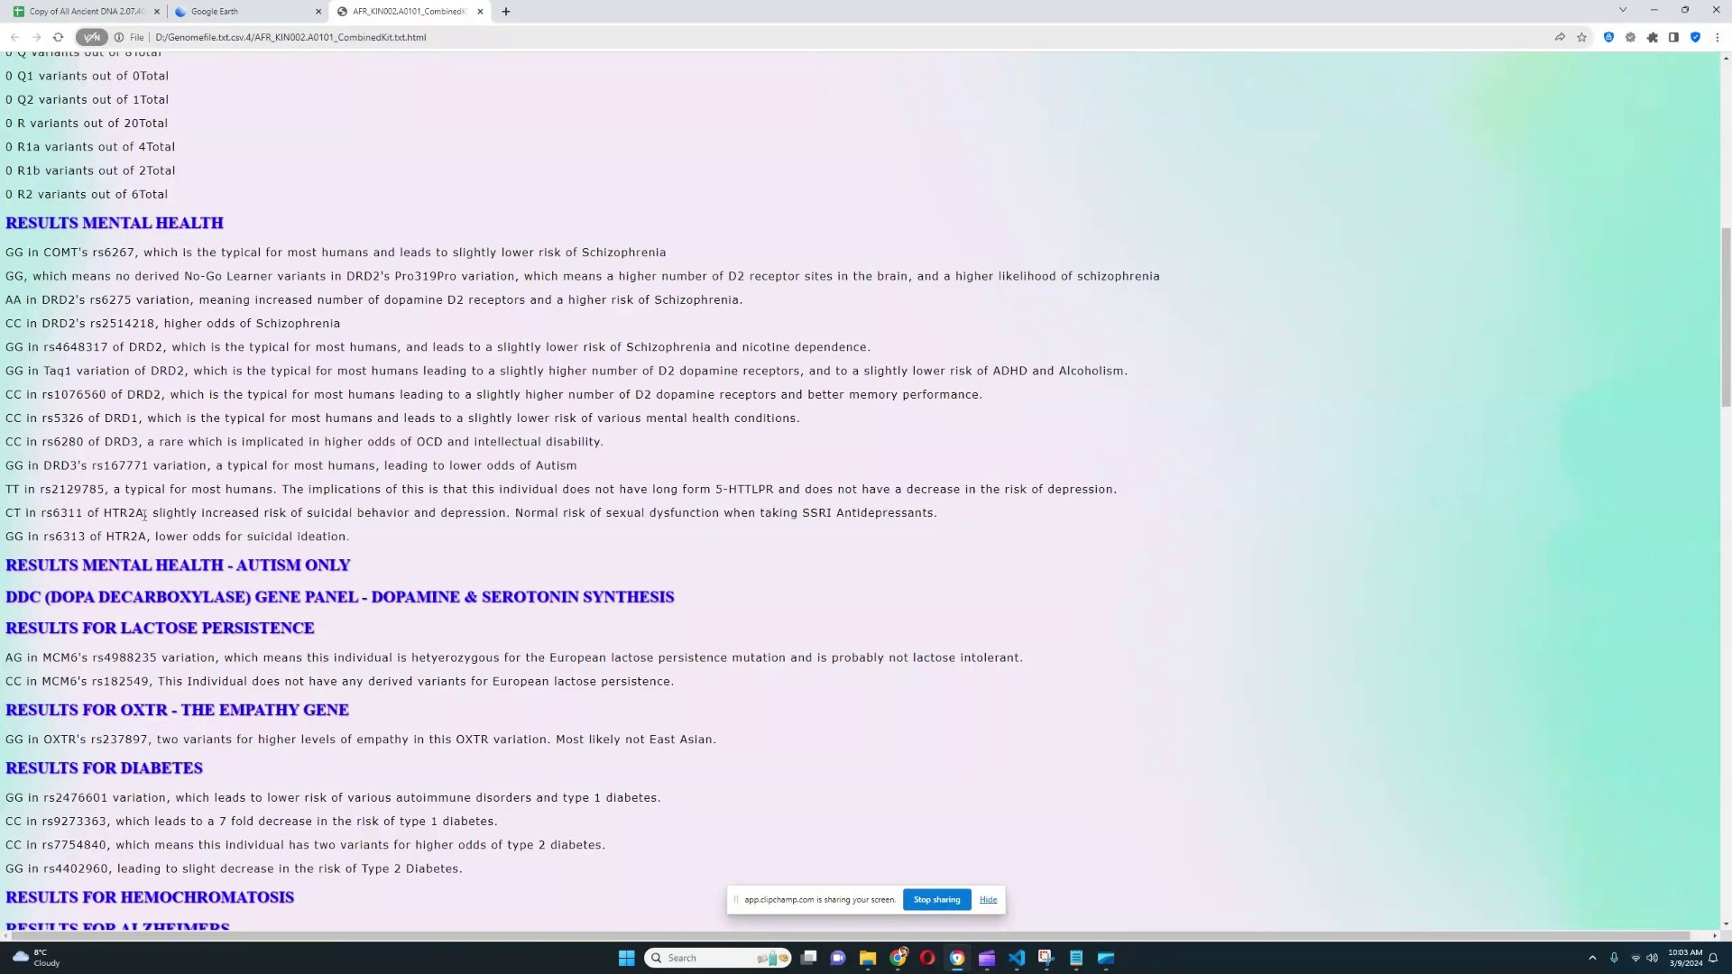
{"action": "left_click_drag", "start_coordinate": [145, 513], "coordinate": [2, 517]}
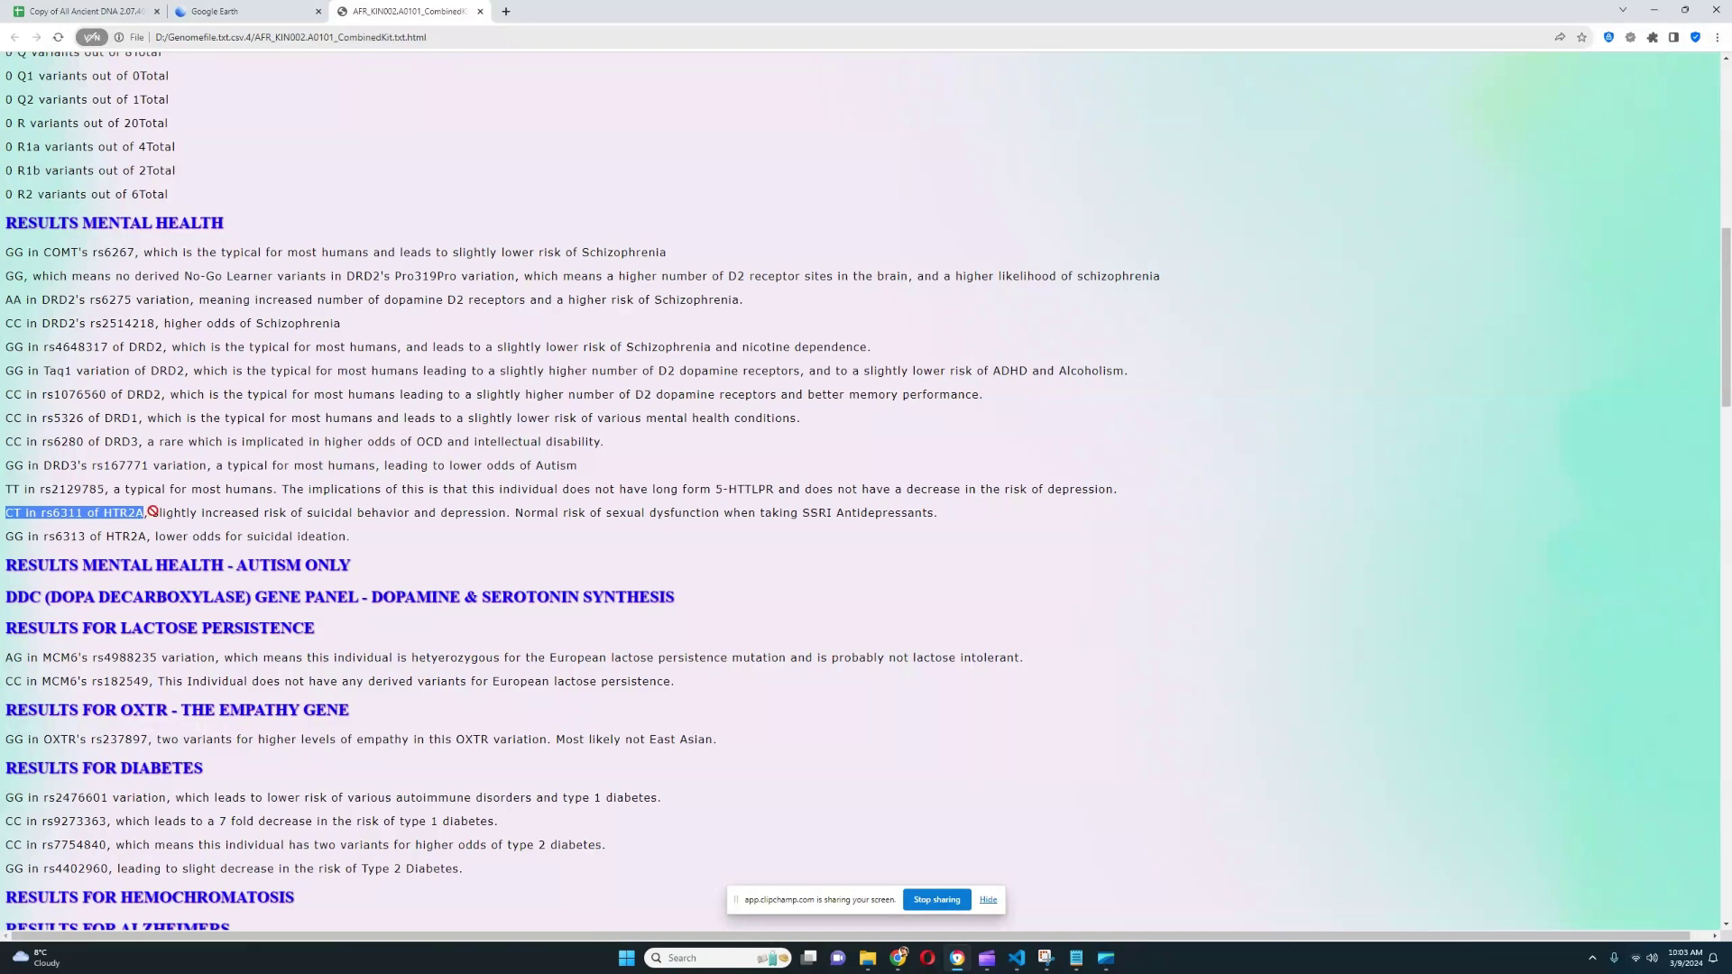
{"action": "left_click_drag", "start_coordinate": [342, 514], "coordinate": [935, 516]}
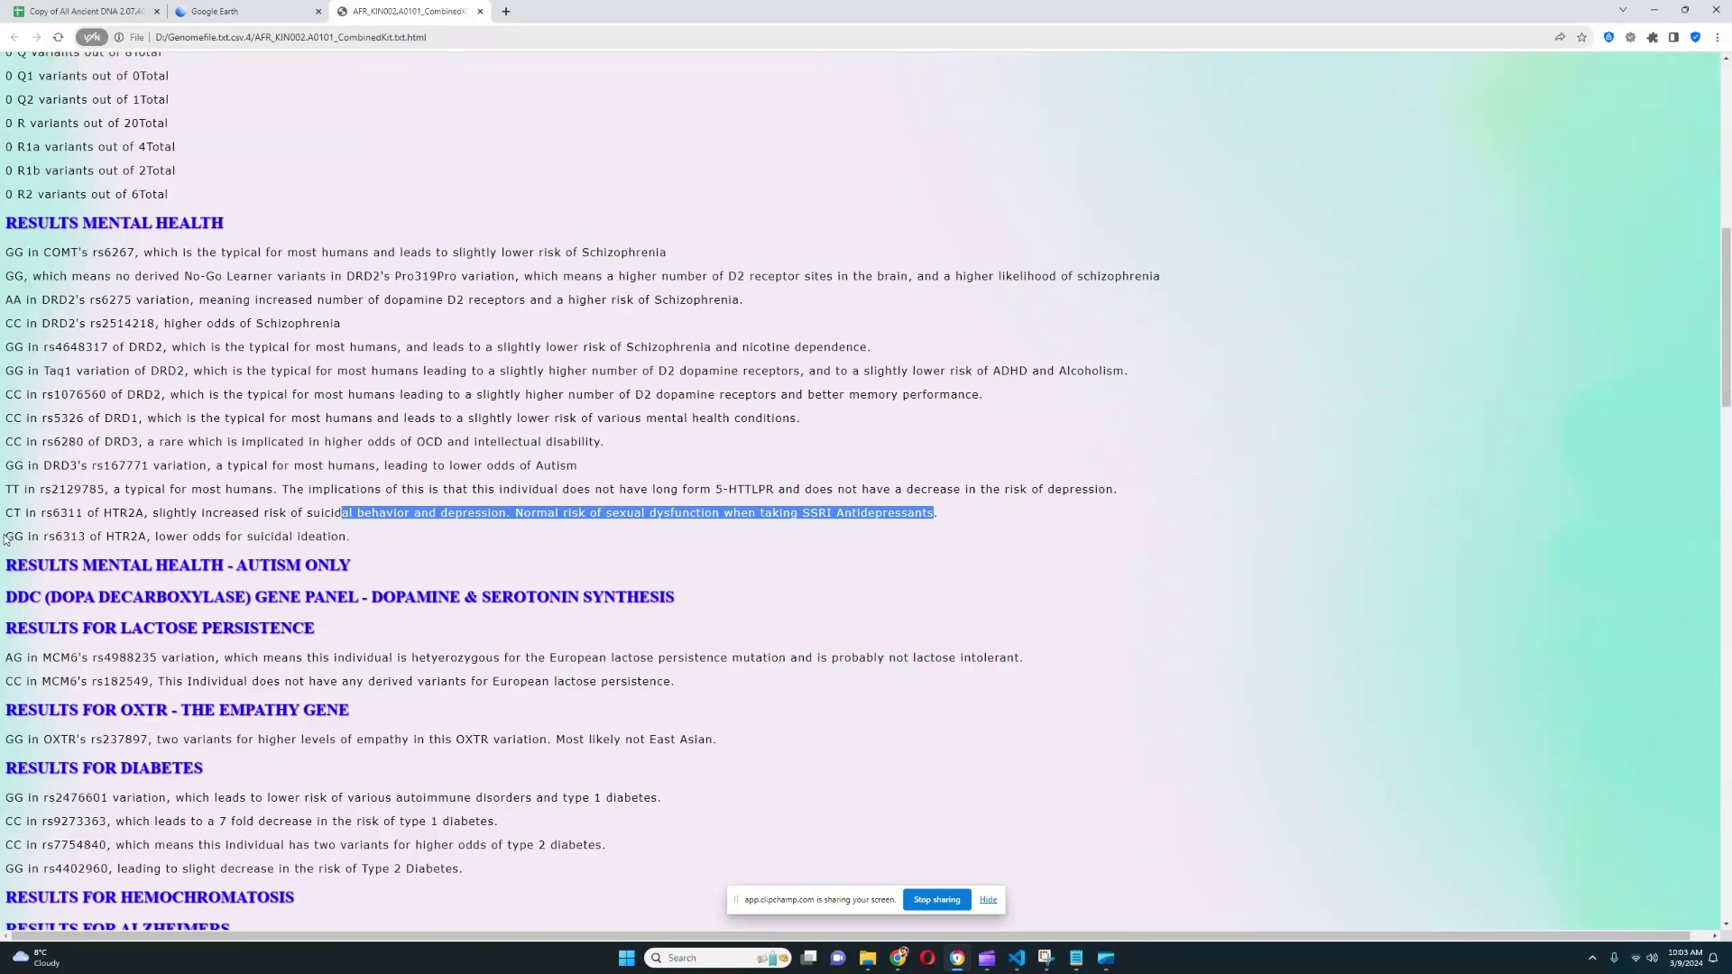
{"action": "left_click_drag", "start_coordinate": [5, 539], "coordinate": [377, 541]}
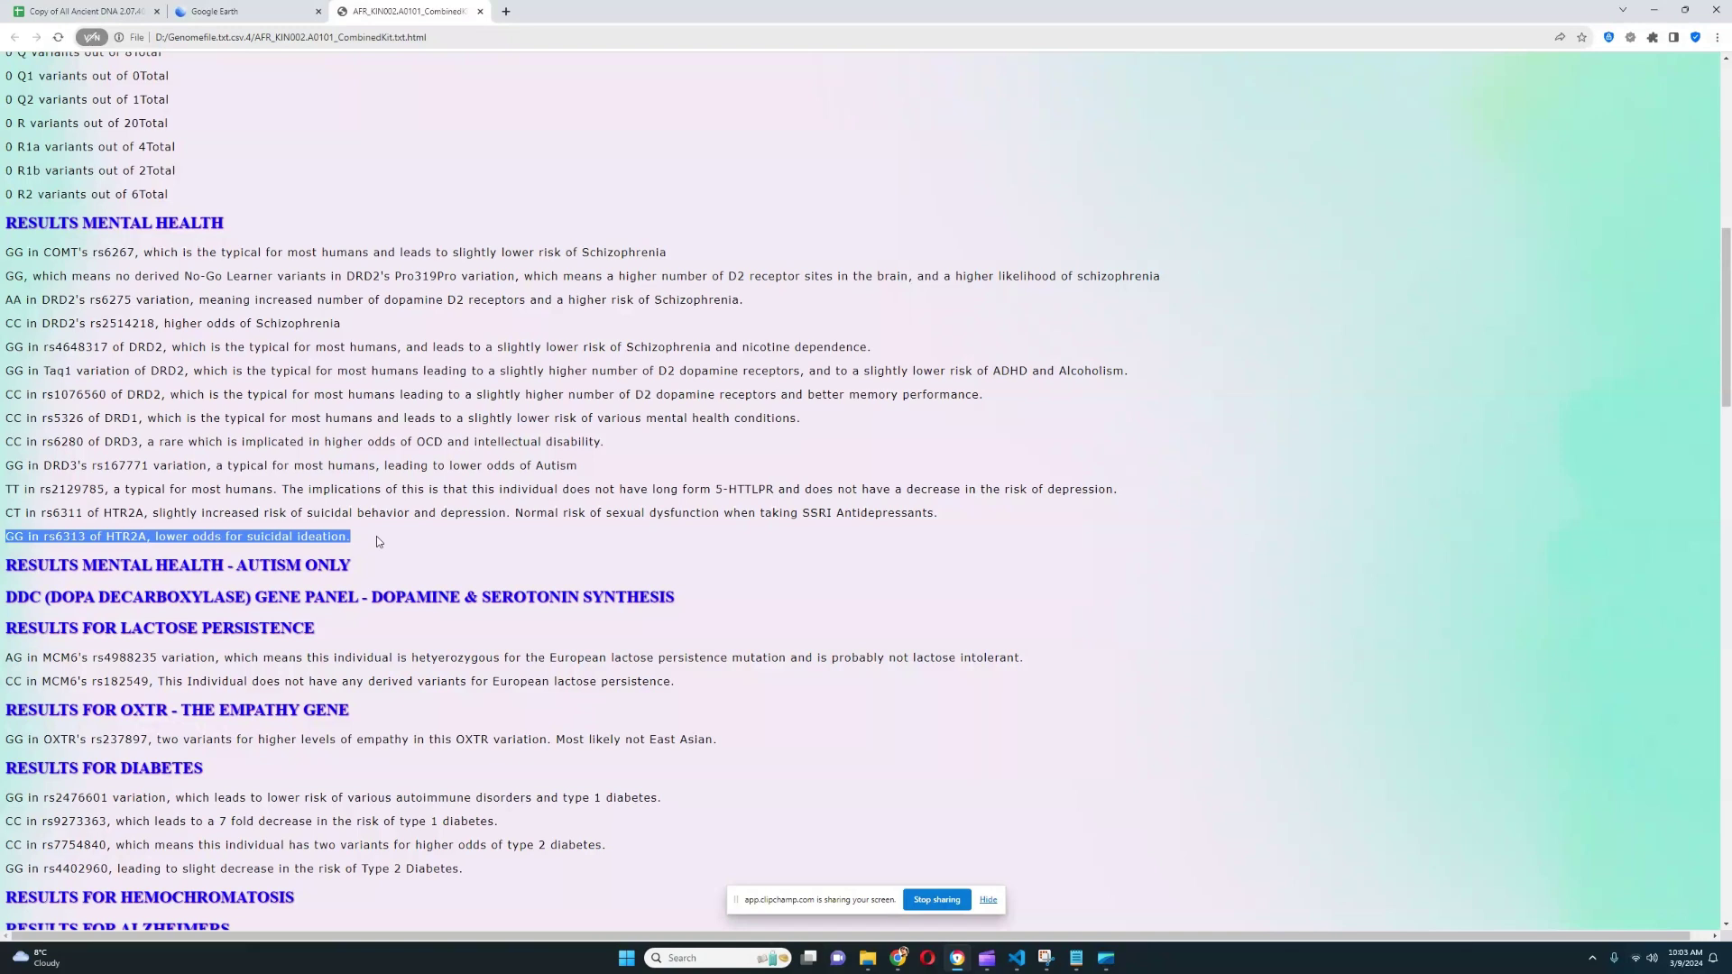
{"action": "left_click_drag", "start_coordinate": [395, 542], "coordinate": [5, 489]}
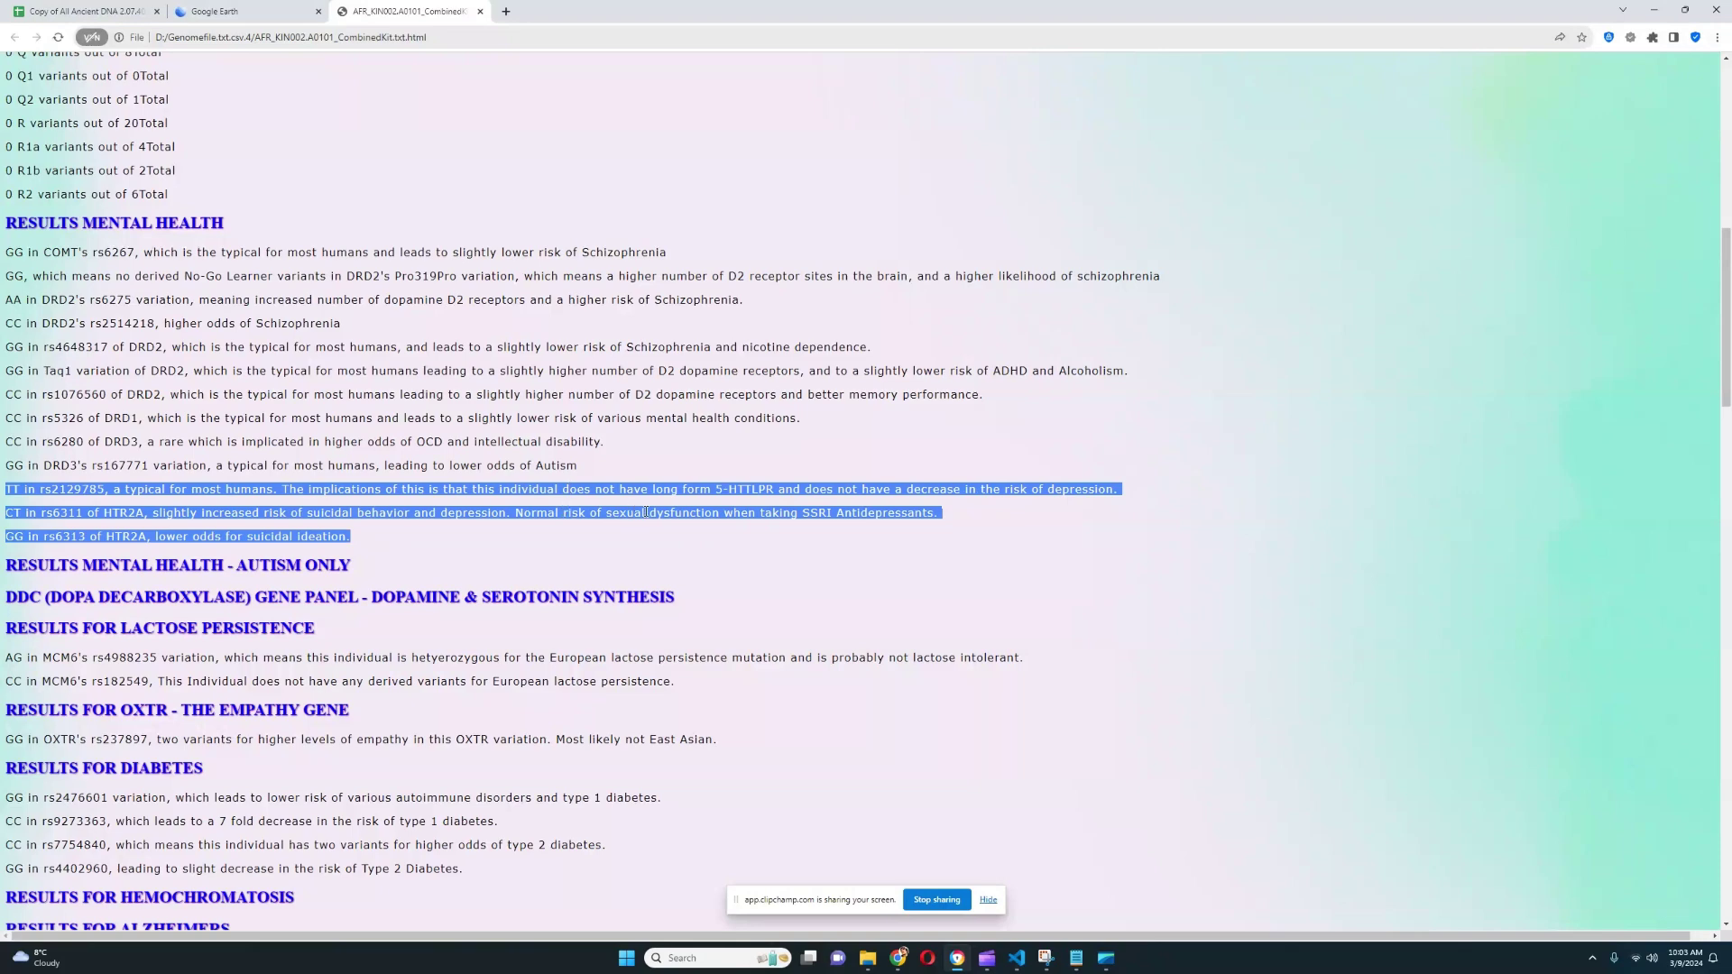
- Highlight parts of the autism-only heading and the DDC (Dopa Decarboxylase) gene panel heading
{"action": "scroll", "coordinate": [646, 513], "scroll_direction": "down", "scroll_amount": 2}
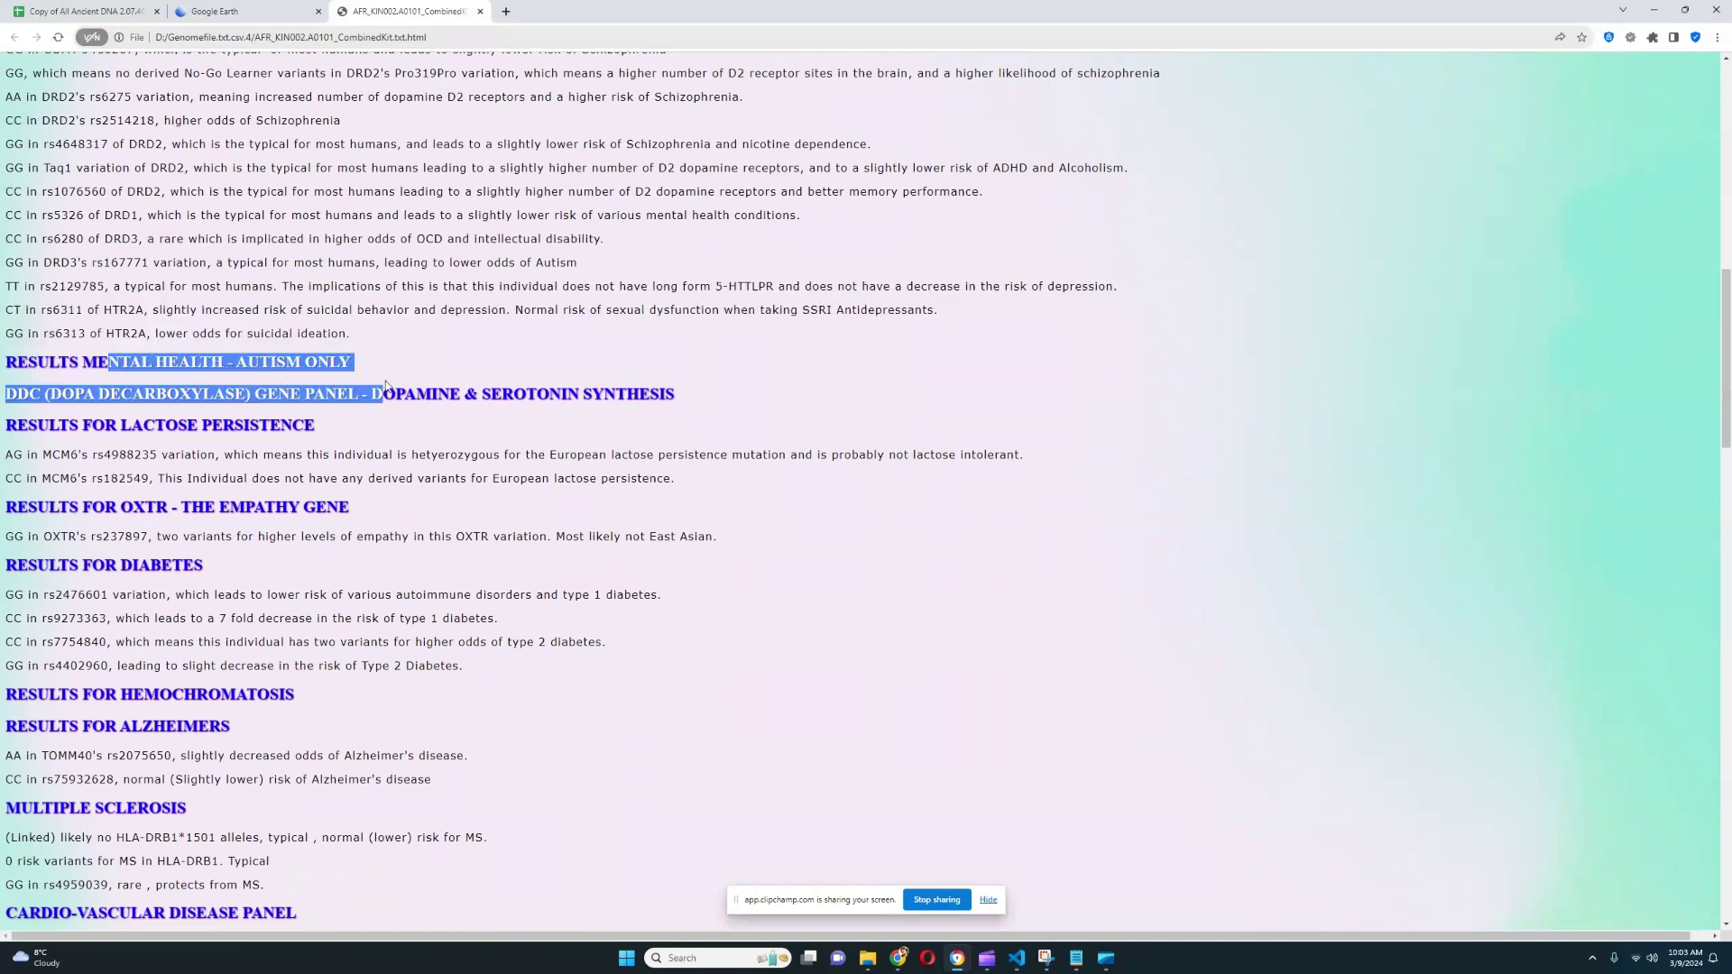
{"action": "left_click_drag", "start_coordinate": [386, 388], "coordinate": [387, 371]}
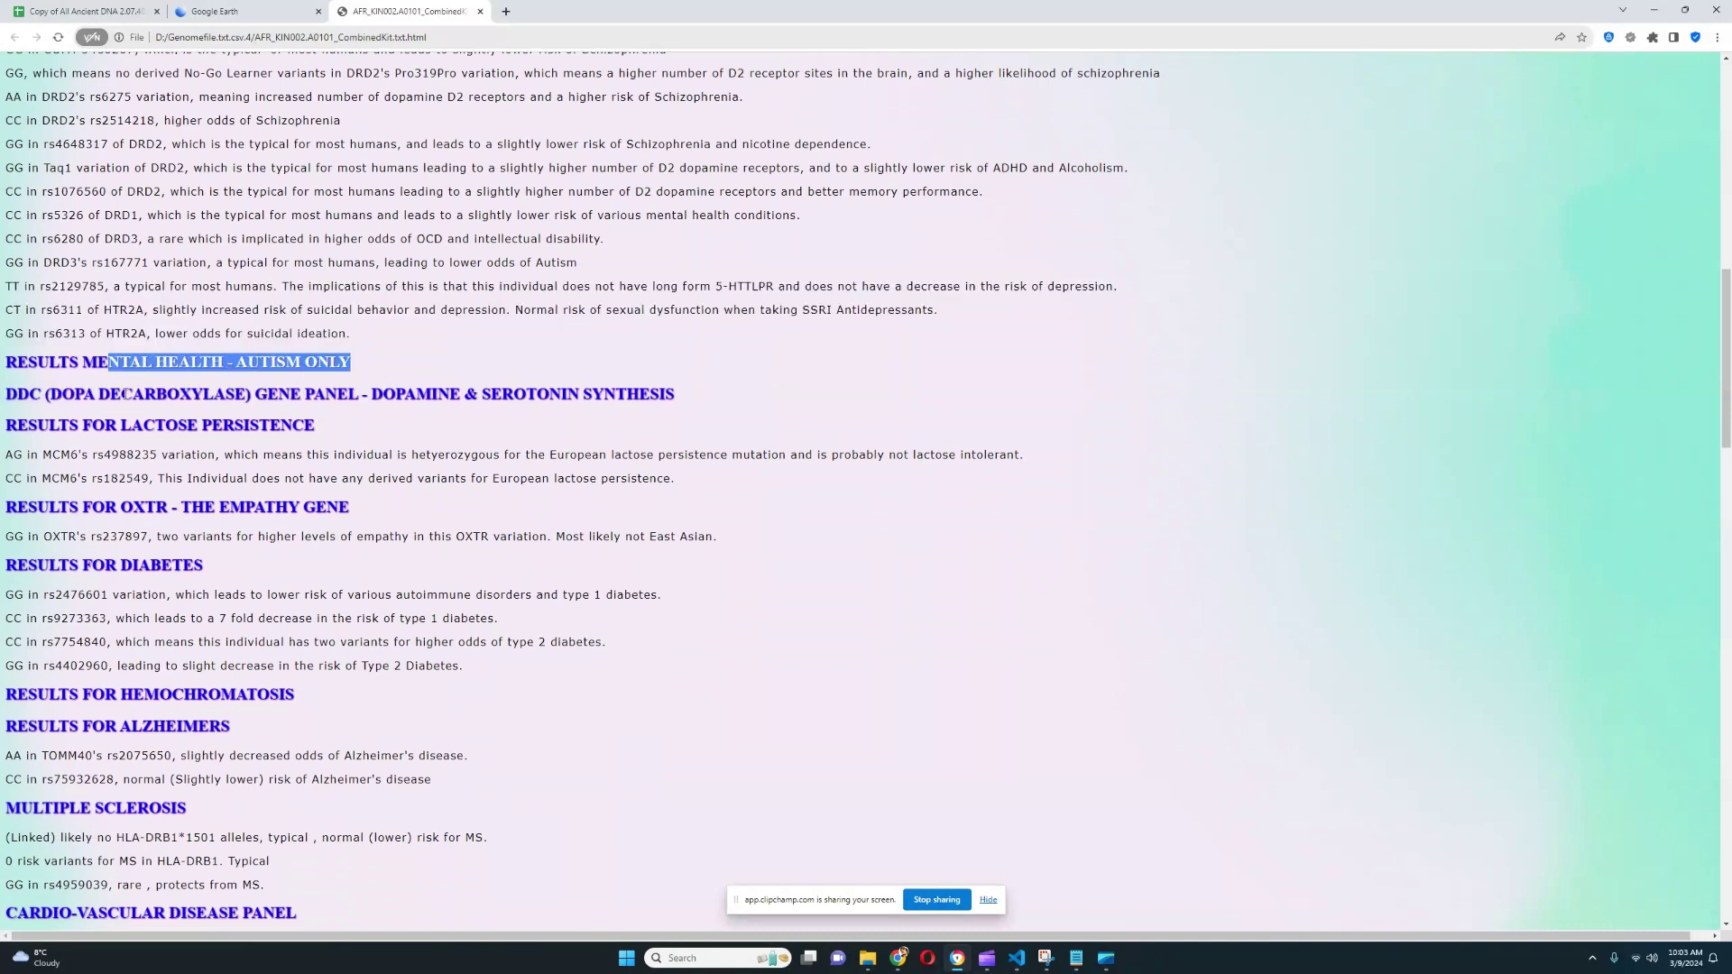
{"action": "left_click_drag", "start_coordinate": [19, 395], "coordinate": [431, 394]}
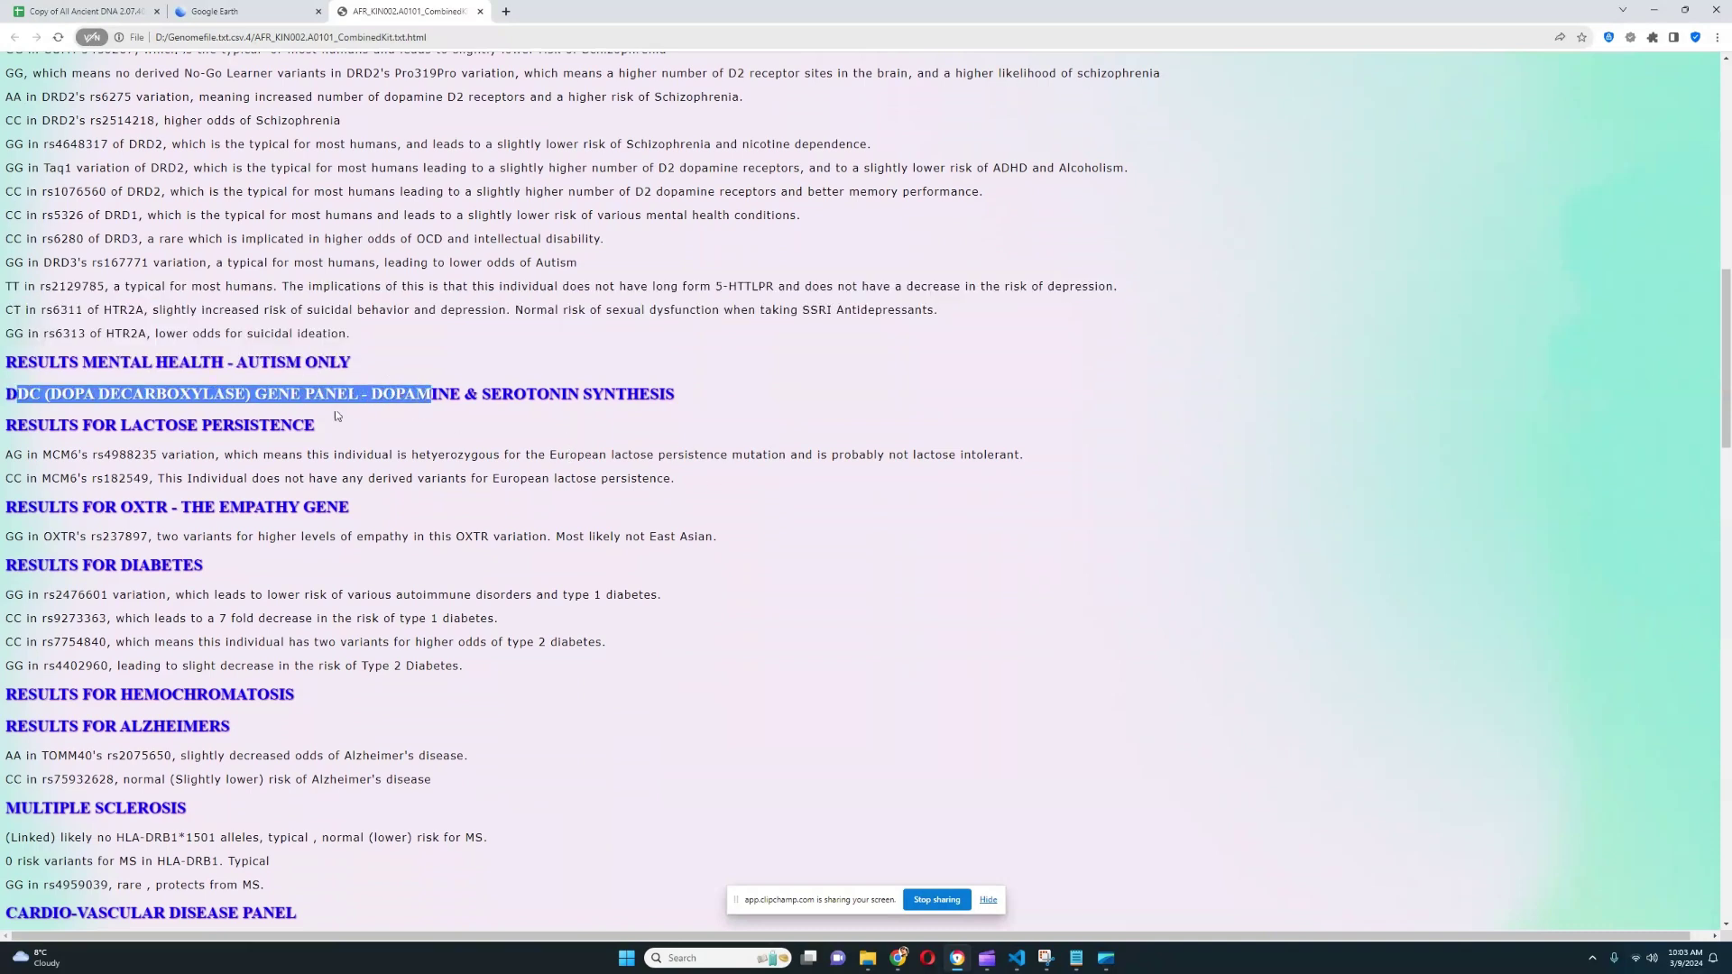
- Examine the lactose persistence results, highlighting the MCM6 rs4988235 genotype and its full result line
{"action": "scroll", "coordinate": [222, 420], "scroll_direction": "down", "scroll_amount": 1}
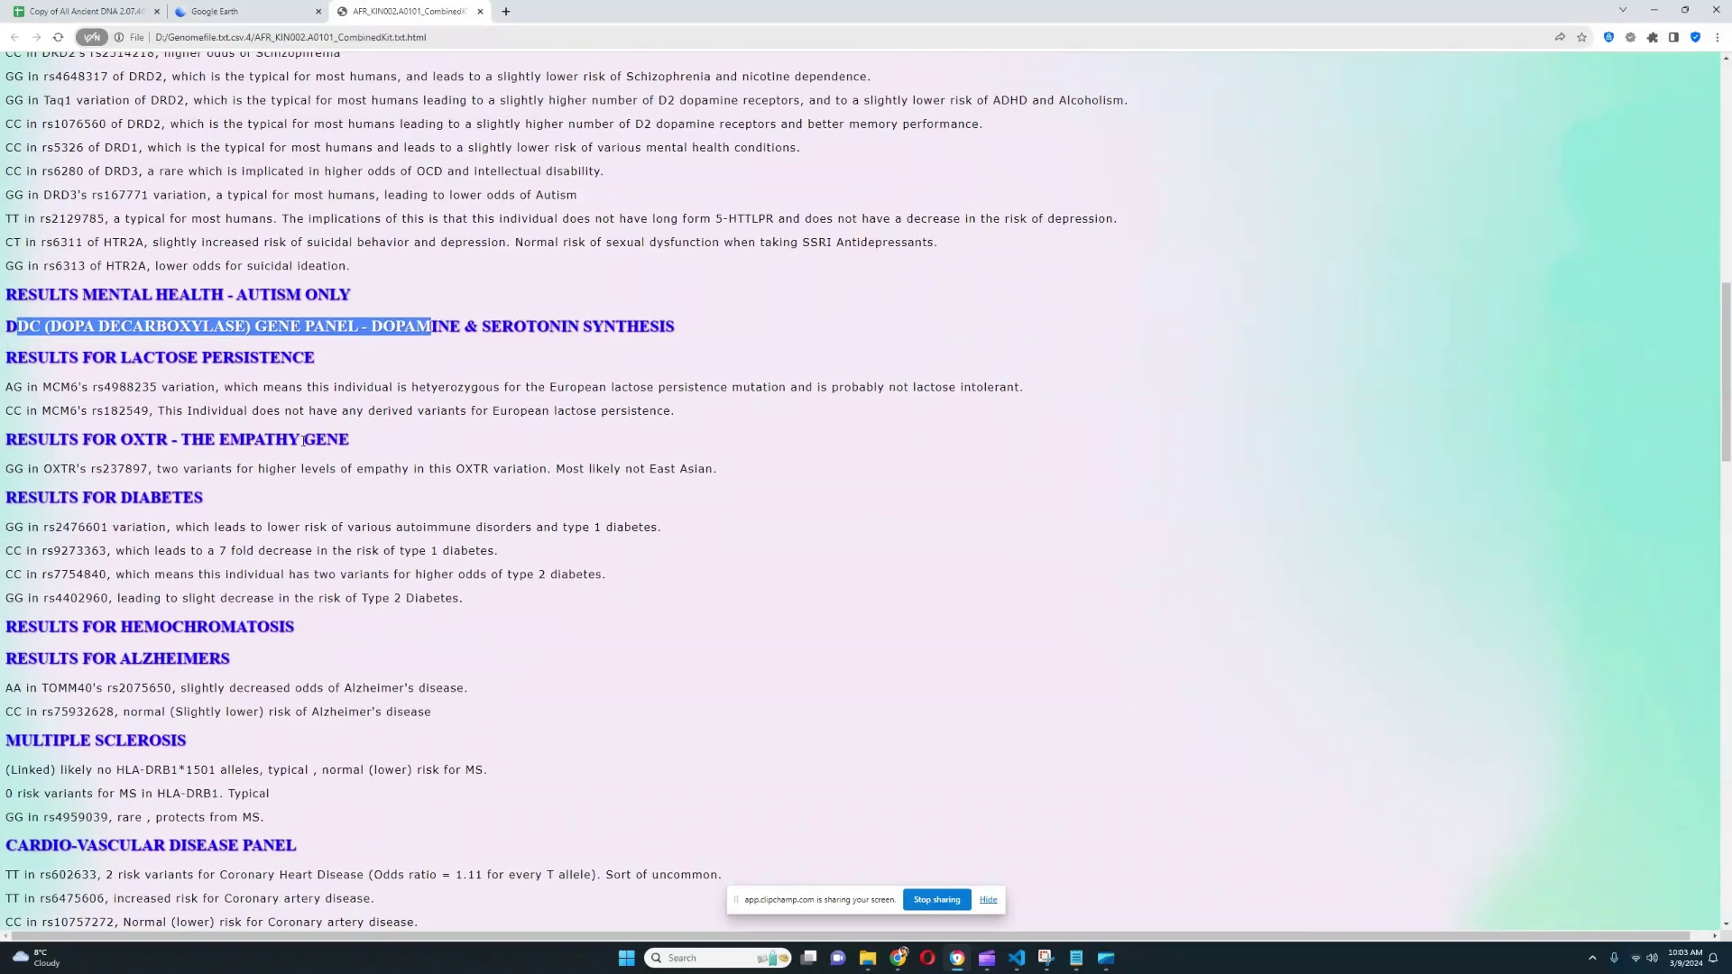
{"action": "left_click_drag", "start_coordinate": [5, 387], "coordinate": [1027, 387]}
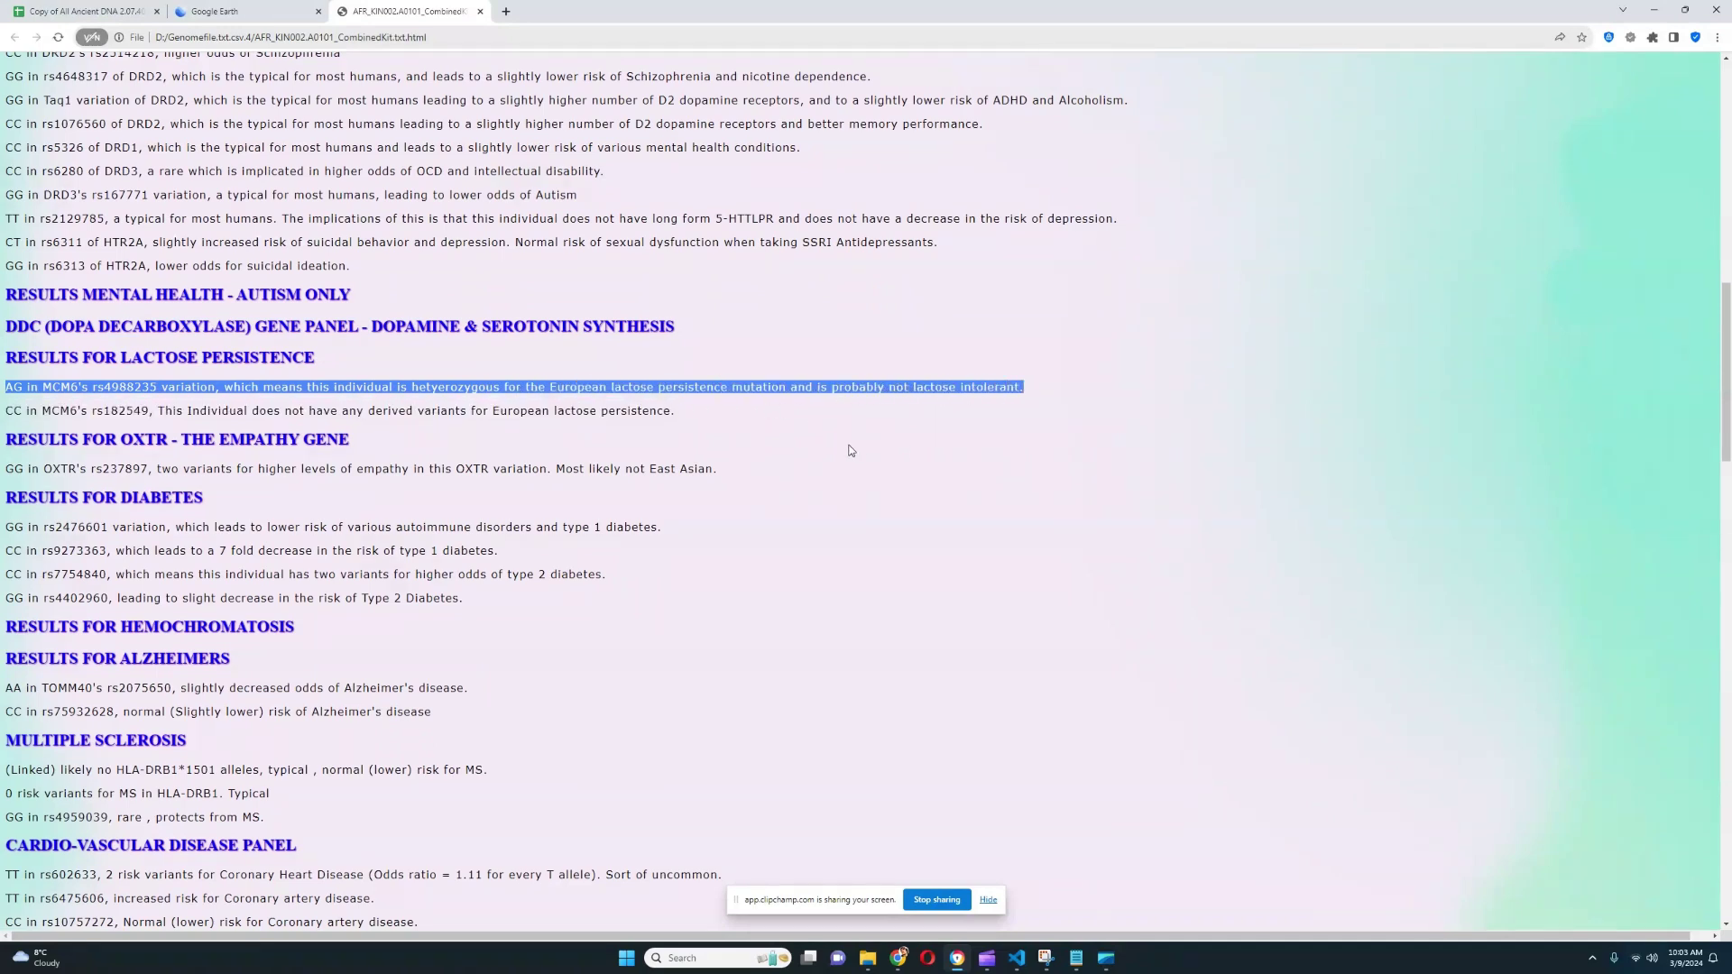
{"action": "left_click_drag", "start_coordinate": [683, 411], "coordinate": [163, 388]}
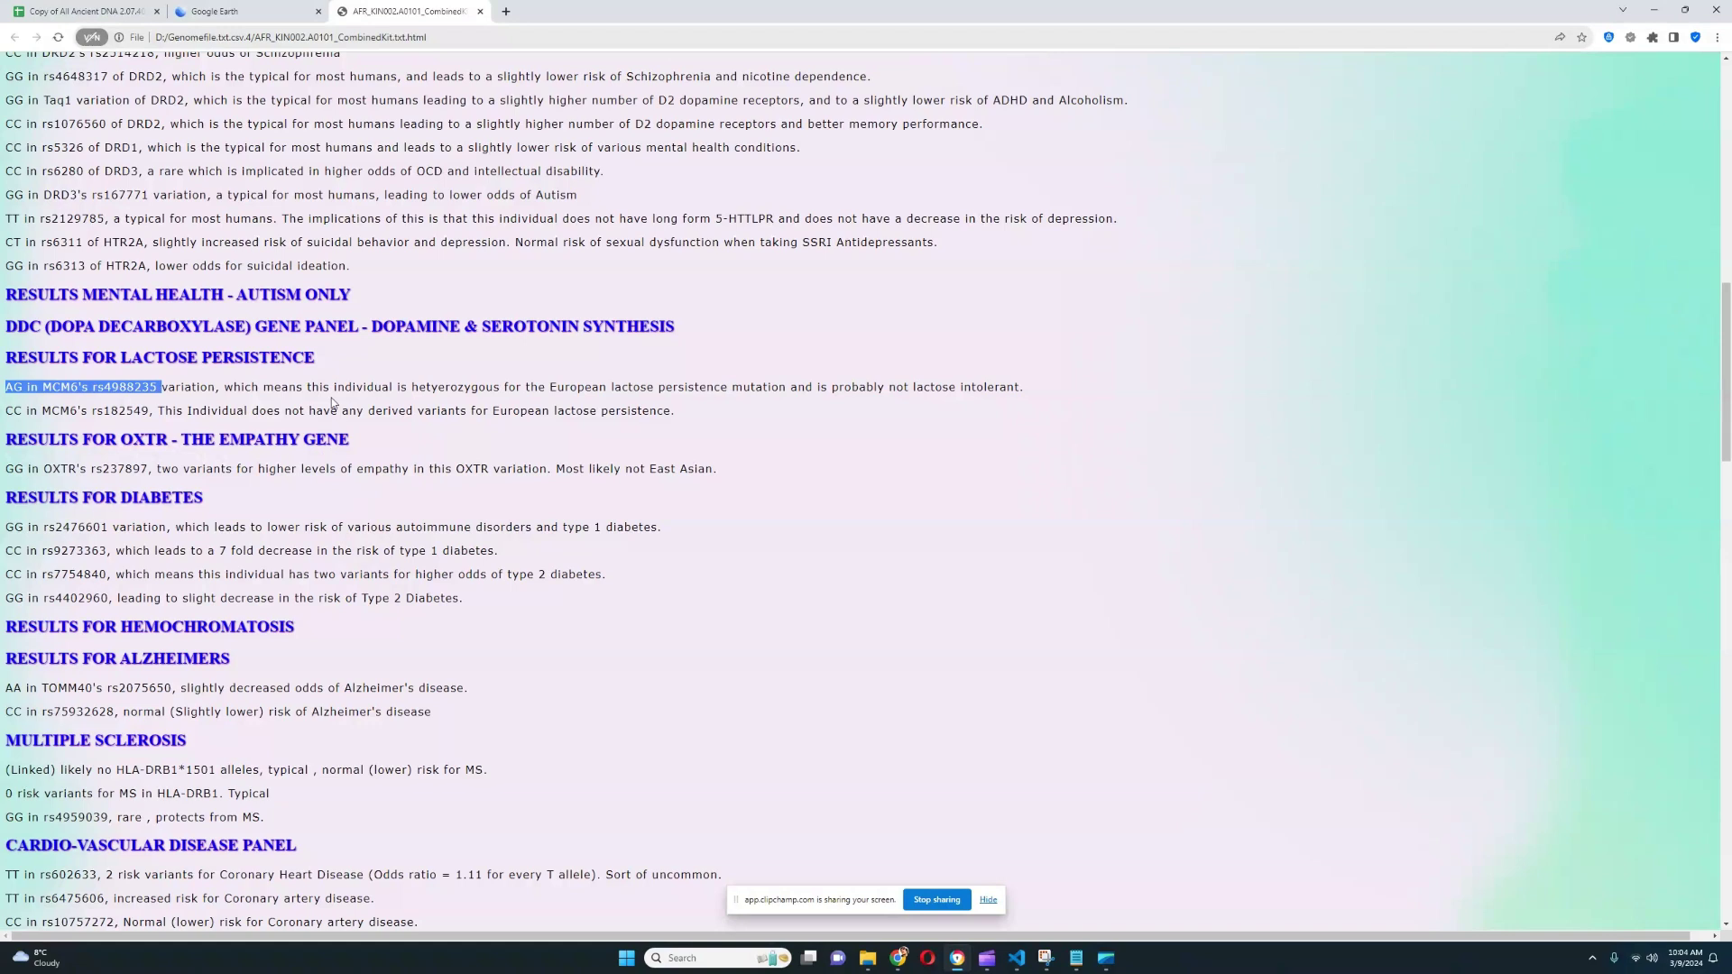
{"action": "left_click_drag", "start_coordinate": [162, 387], "coordinate": [3, 388]}
{"action": "left_click", "coordinate": [2, 388]}
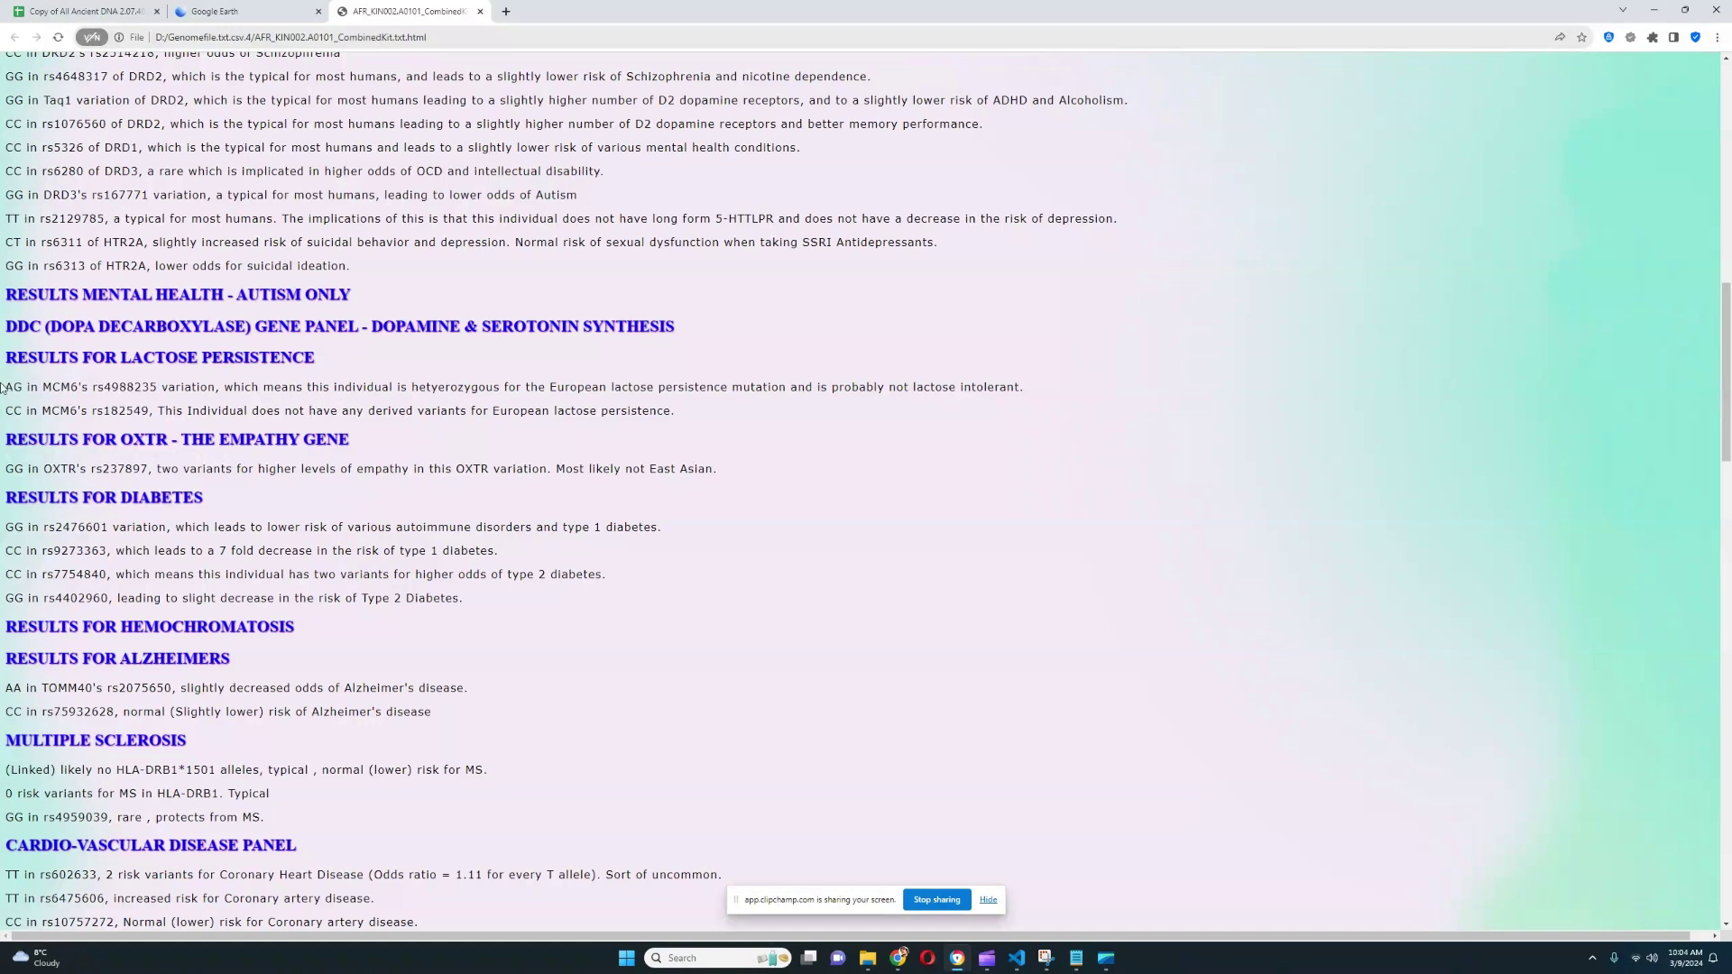
{"action": "left_click_drag", "start_coordinate": [3, 388], "coordinate": [1032, 384]}
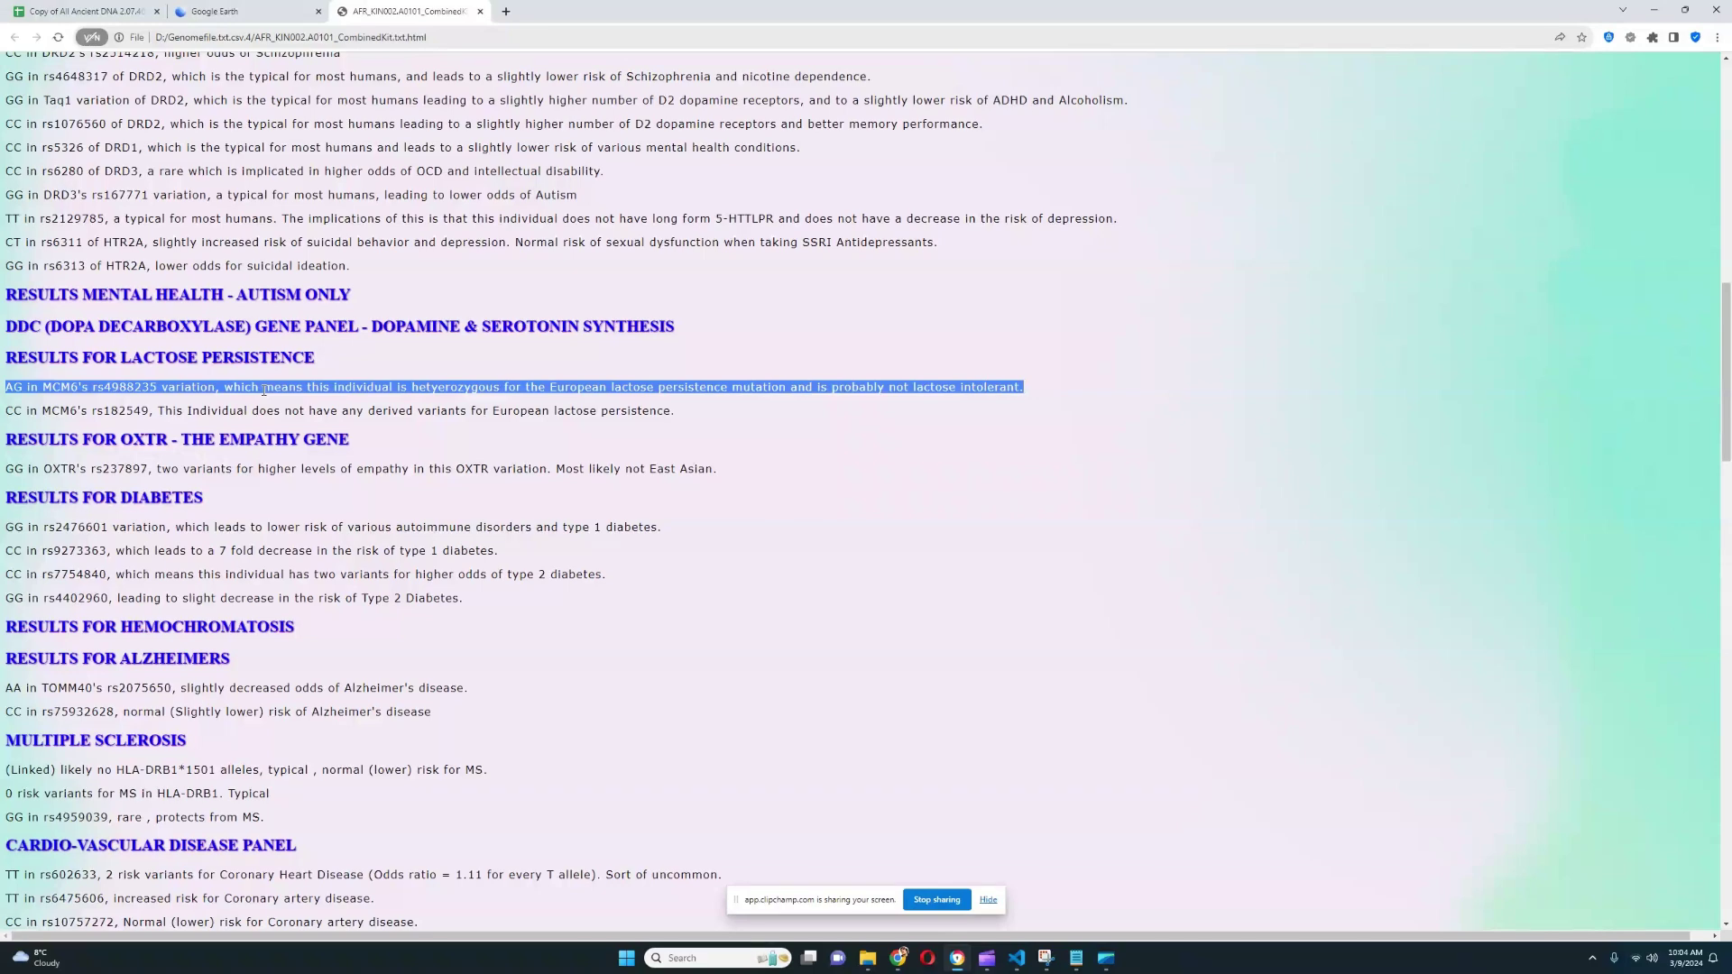
- Highlight the OXTR rs237897 empathy gene result and the rs9273363 type 1 diabetes result
{"action": "scroll", "coordinate": [298, 319], "scroll_direction": "down", "scroll_amount": 2}
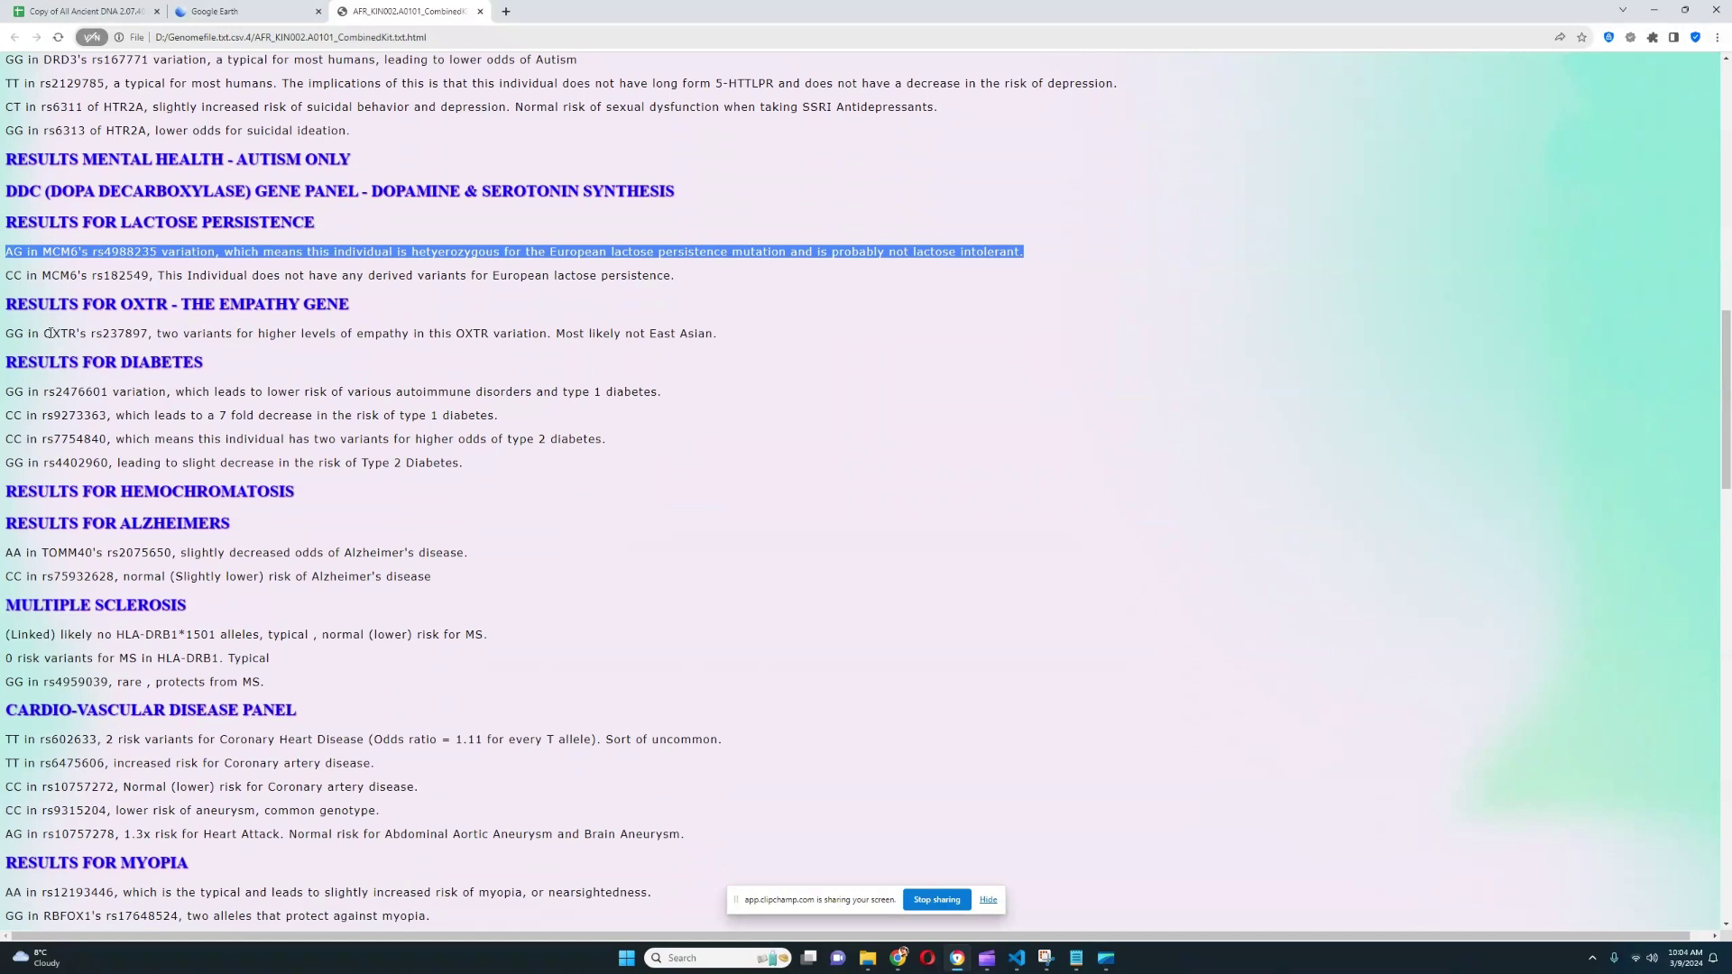
{"action": "left_click_drag", "start_coordinate": [8, 333], "coordinate": [731, 339]}
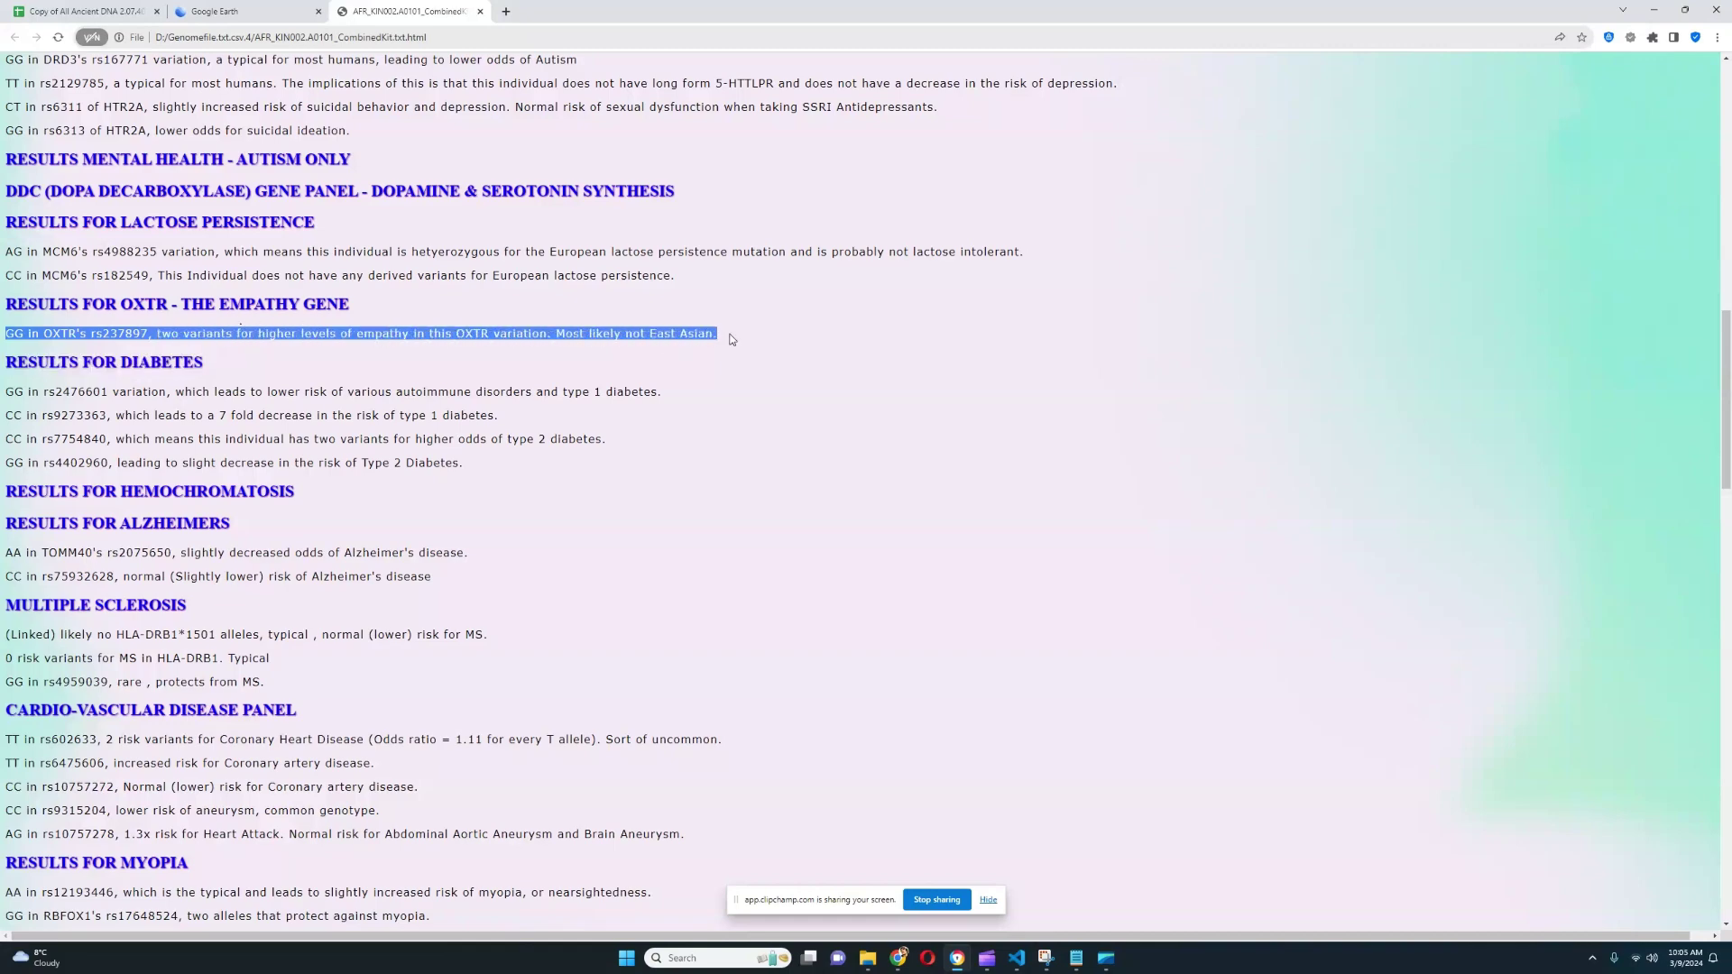
{"action": "scroll", "coordinate": [832, 400], "scroll_direction": "down", "scroll_amount": 1}
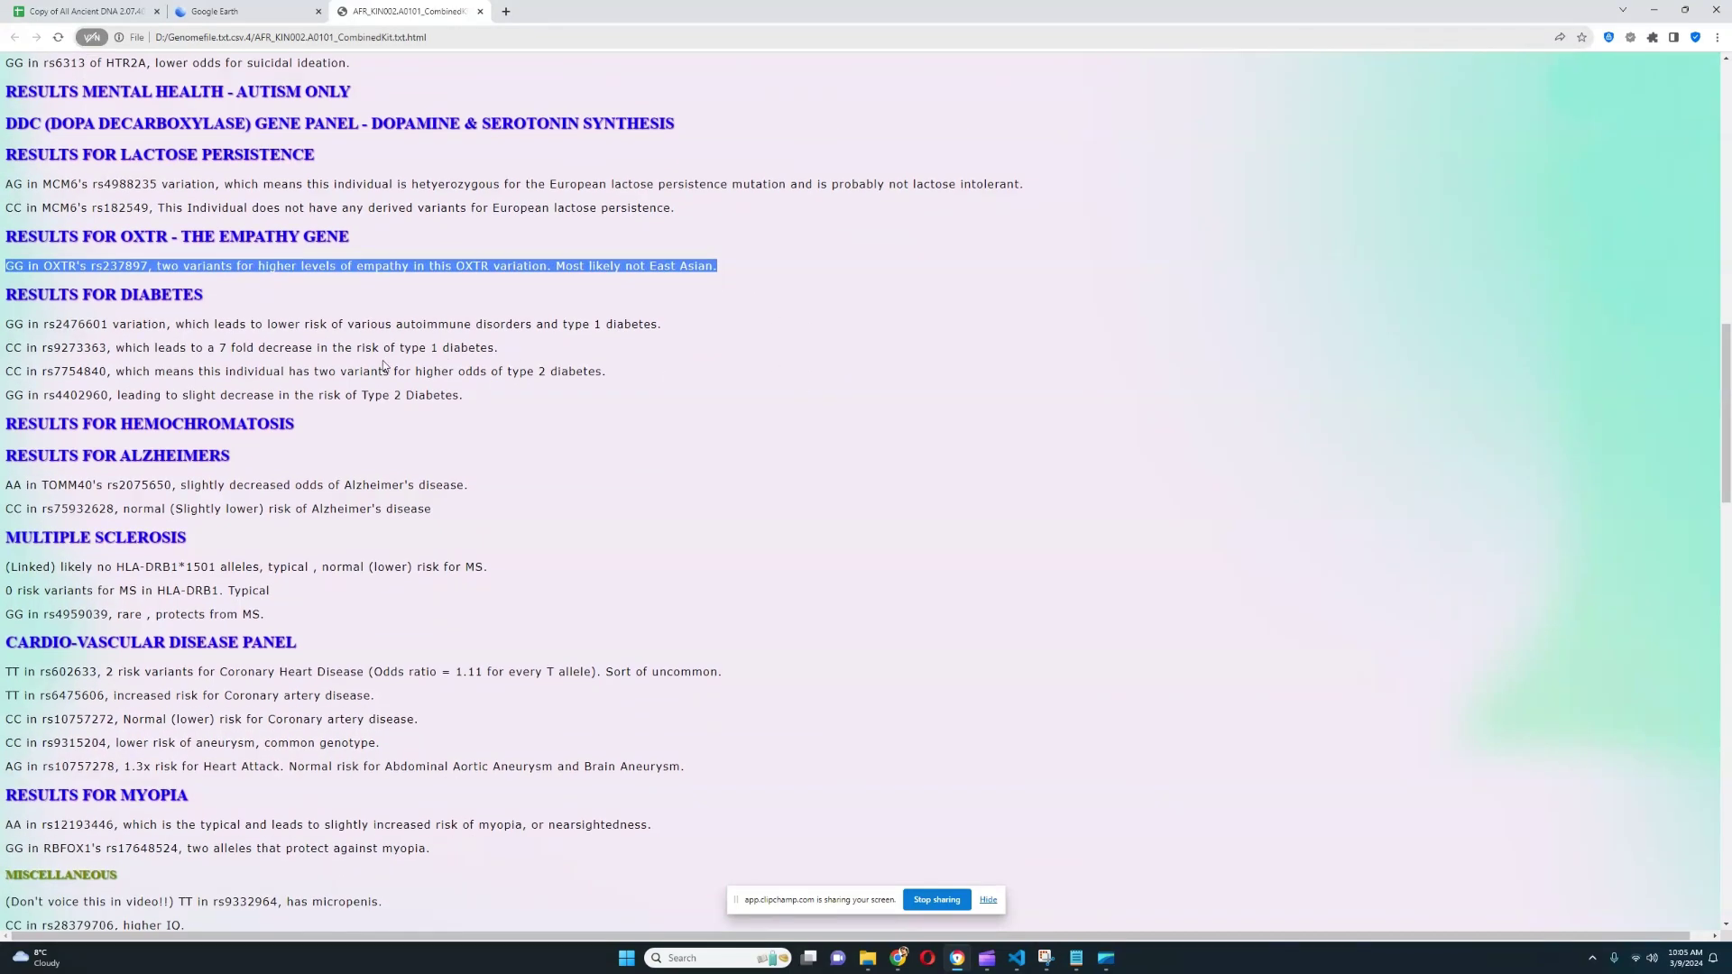
{"action": "triple_click", "coordinate": [233, 346]}
- Highlight the hemochromatosis results heading and both Alzheimer's result lines, rs2075650 and rs75932628
{"action": "scroll", "coordinate": [735, 395], "scroll_direction": "down", "scroll_amount": 2}
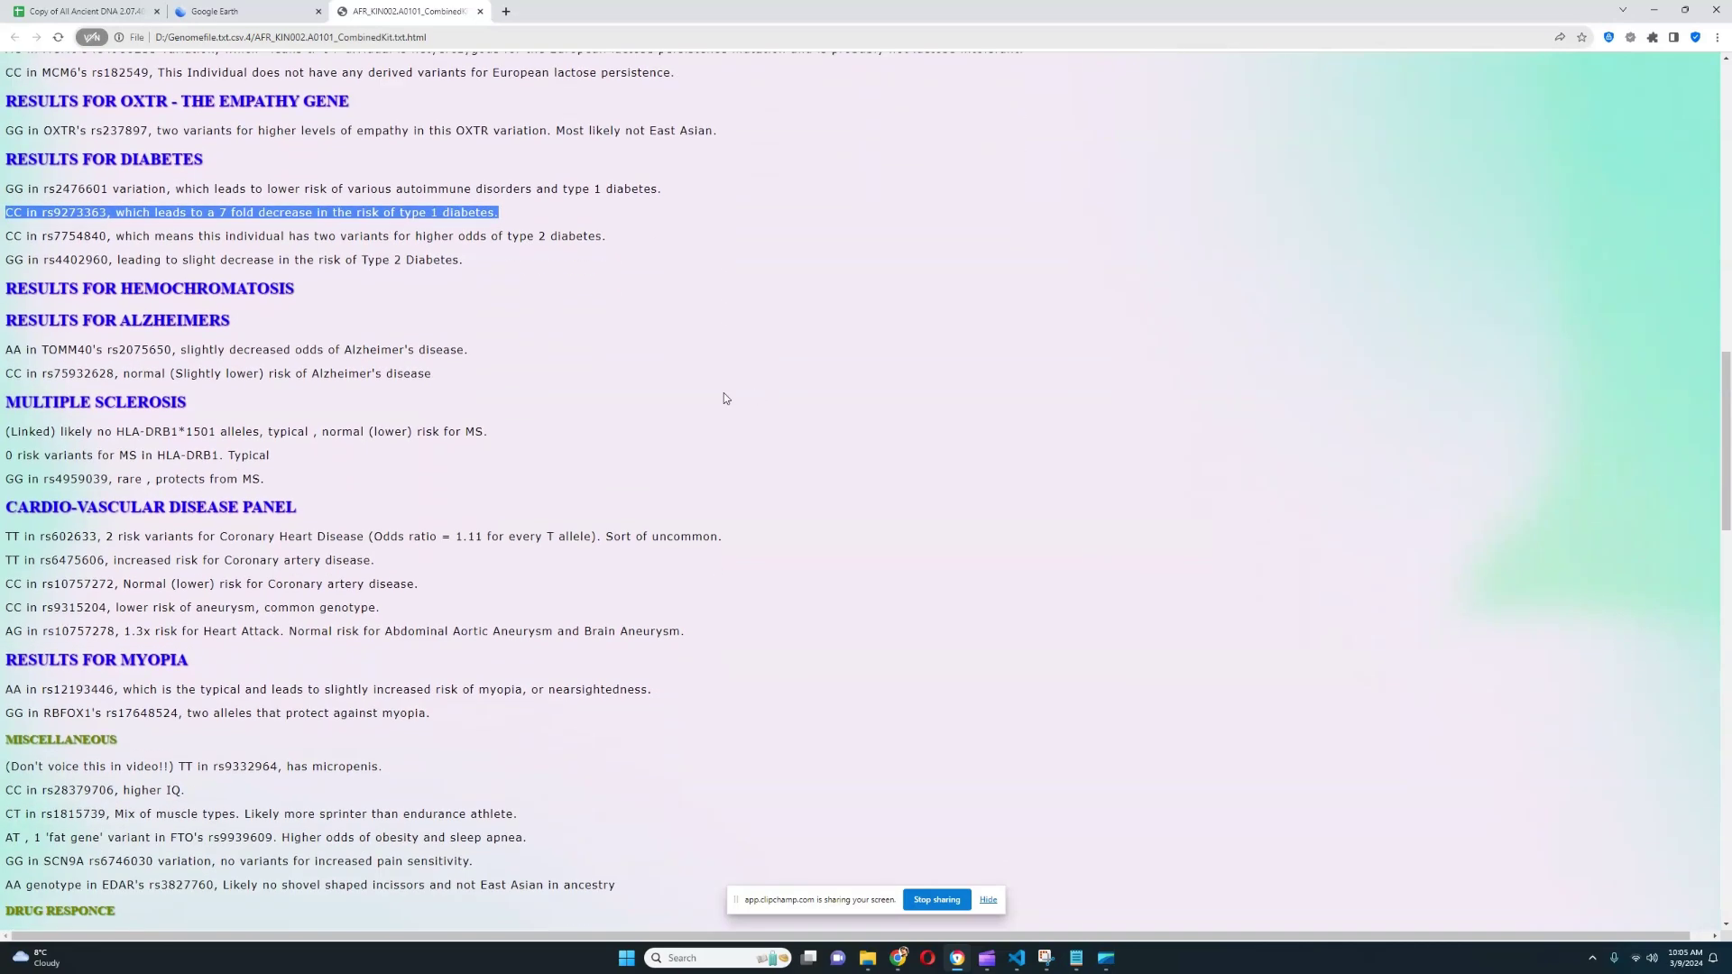
{"action": "left_click_drag", "start_coordinate": [4, 289], "coordinate": [437, 286]}
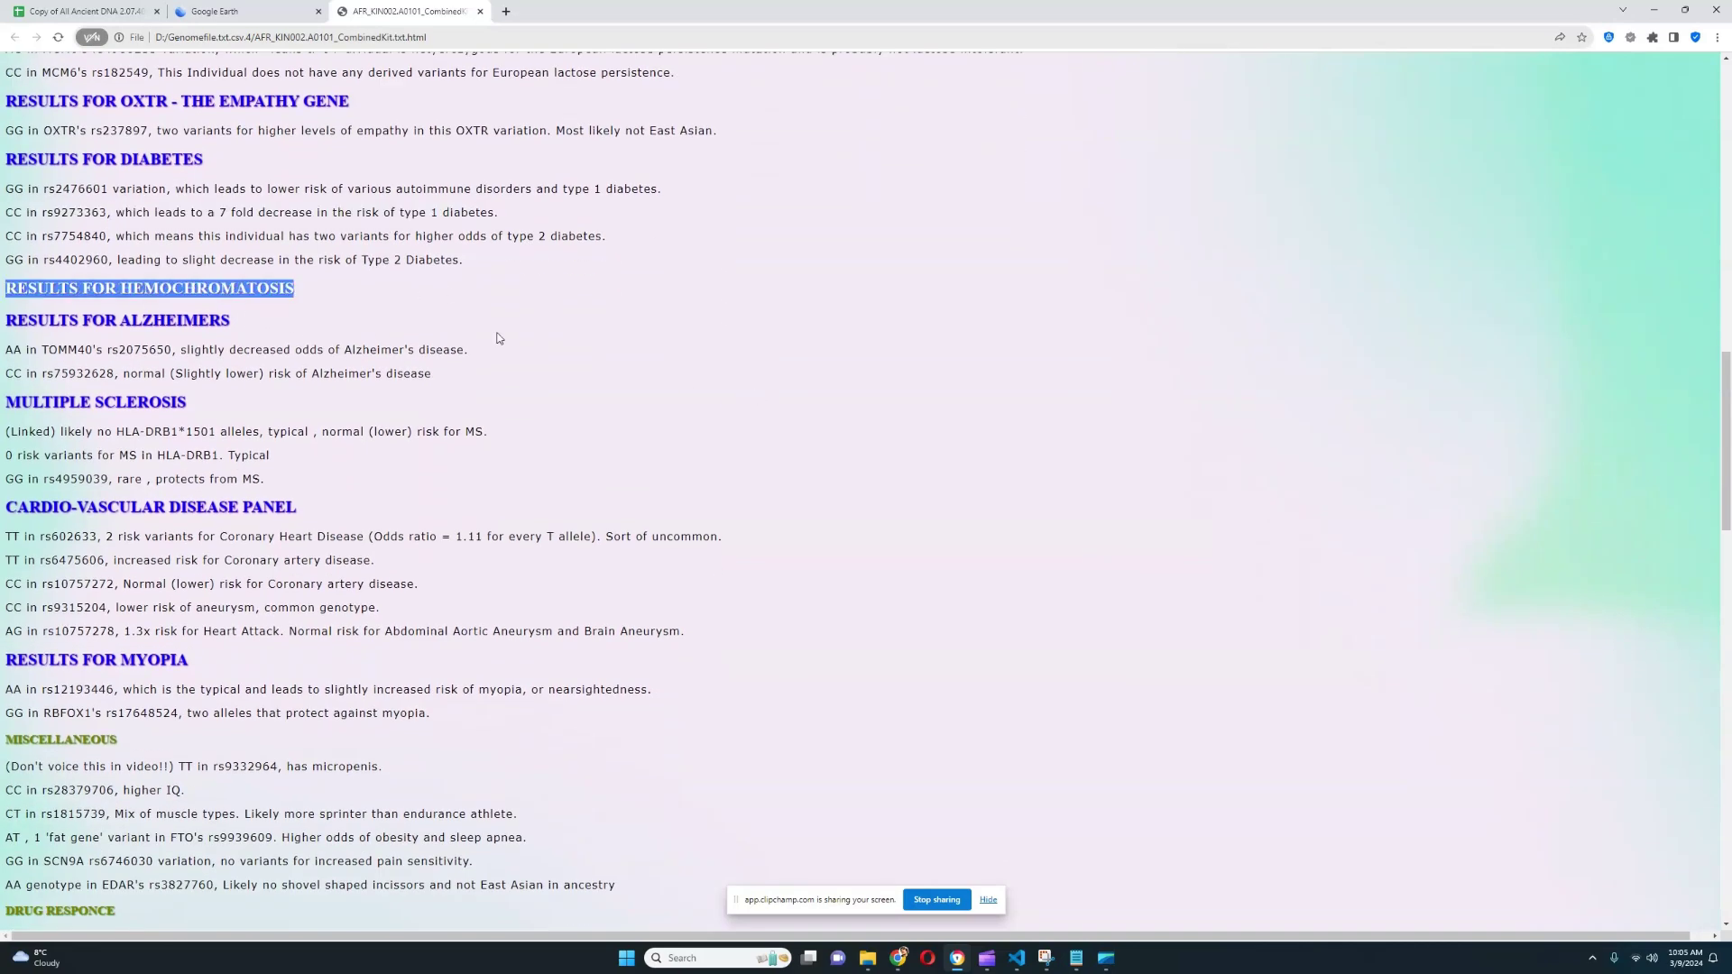
{"action": "left_click_drag", "start_coordinate": [455, 382], "coordinate": [5, 349]}
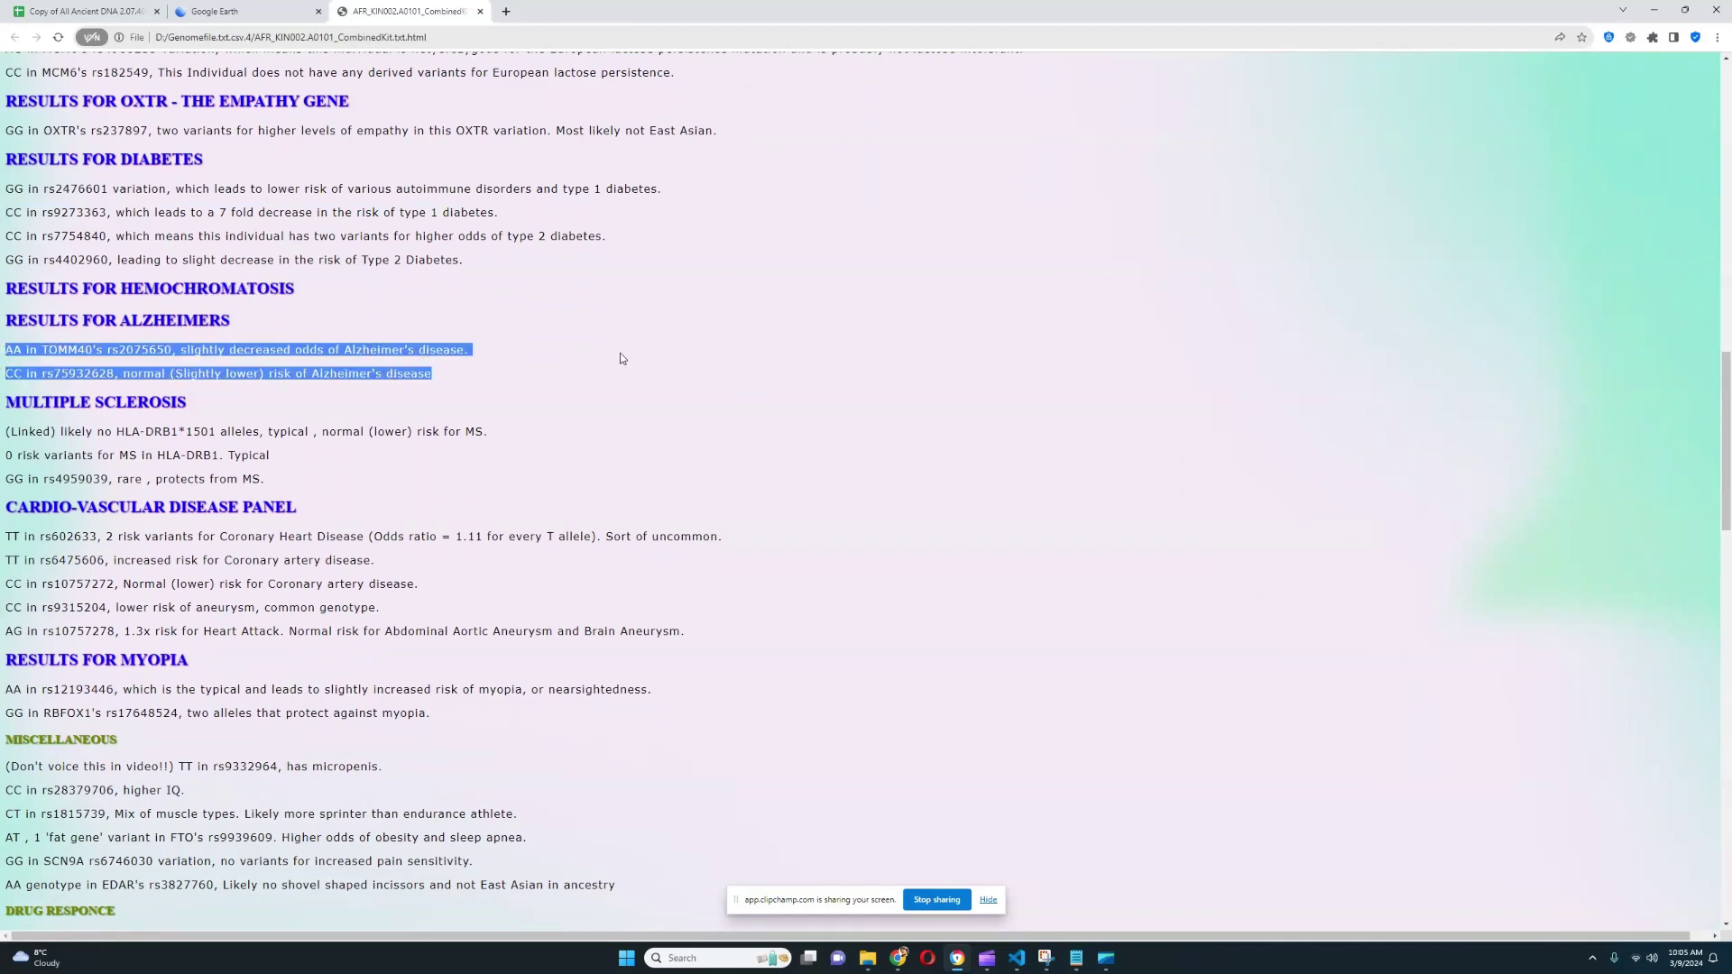
- Highlight HLA in the HLA-DRB1*1501 line of the multiple sclerosis results and continue to the cardio-vascular panel
{"action": "scroll", "coordinate": [620, 357], "scroll_direction": "down", "scroll_amount": 2}
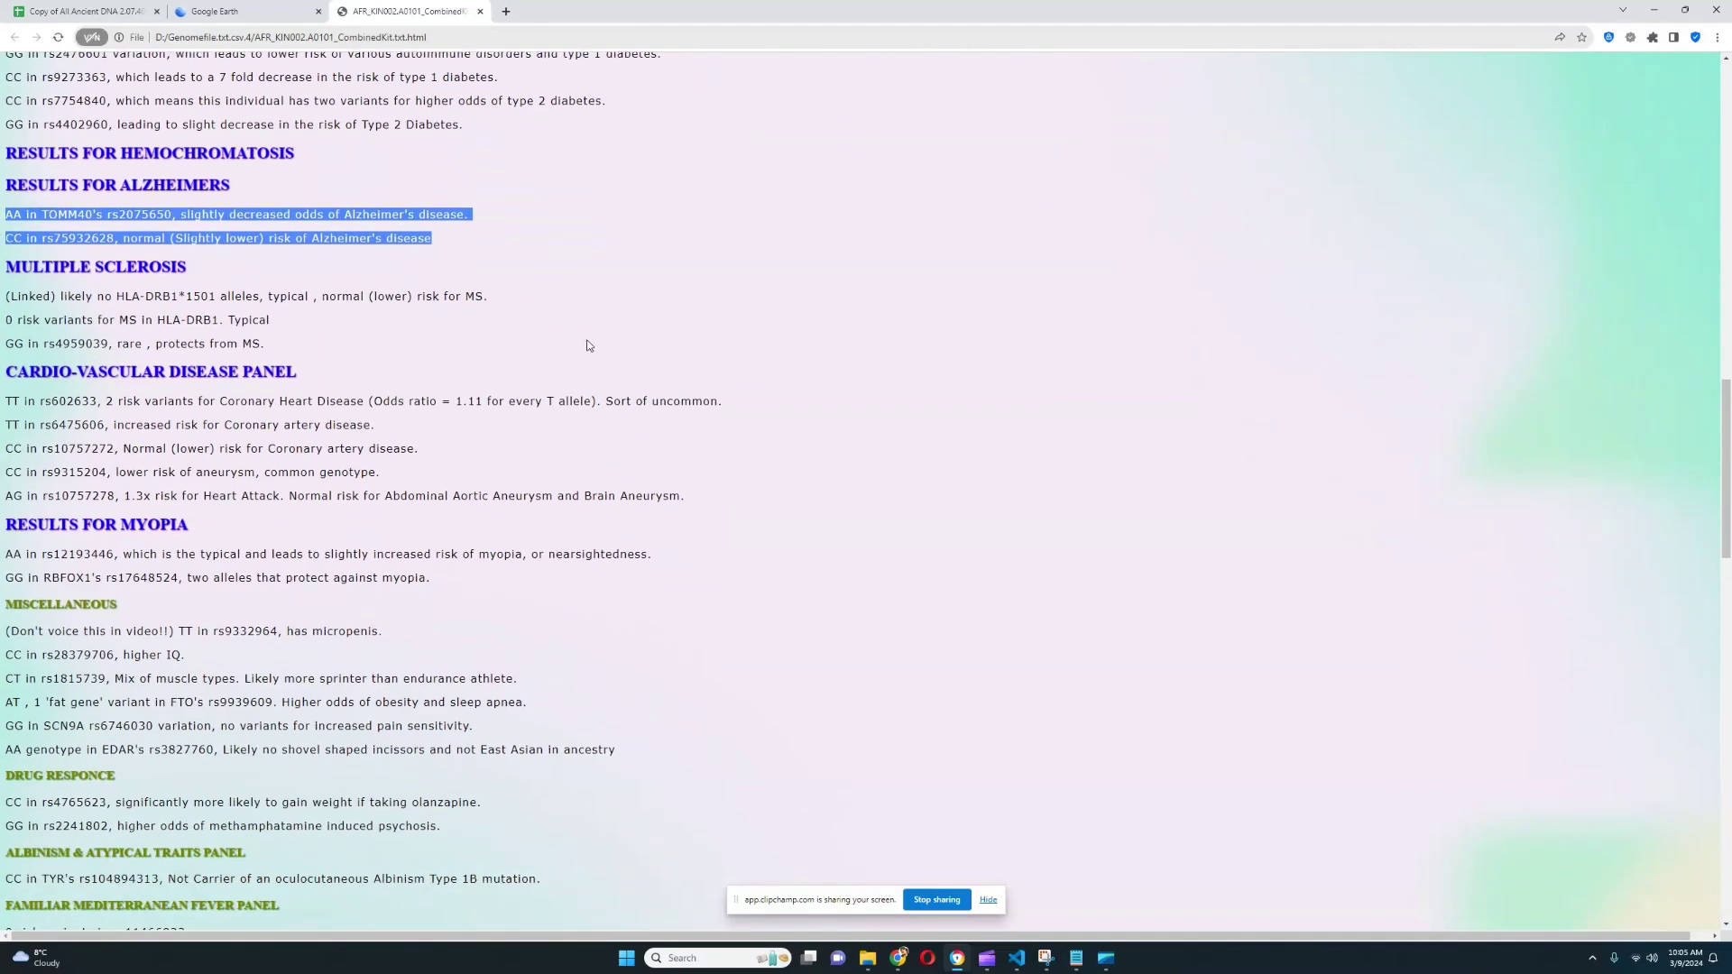
{"action": "double_click", "coordinate": [117, 298]}
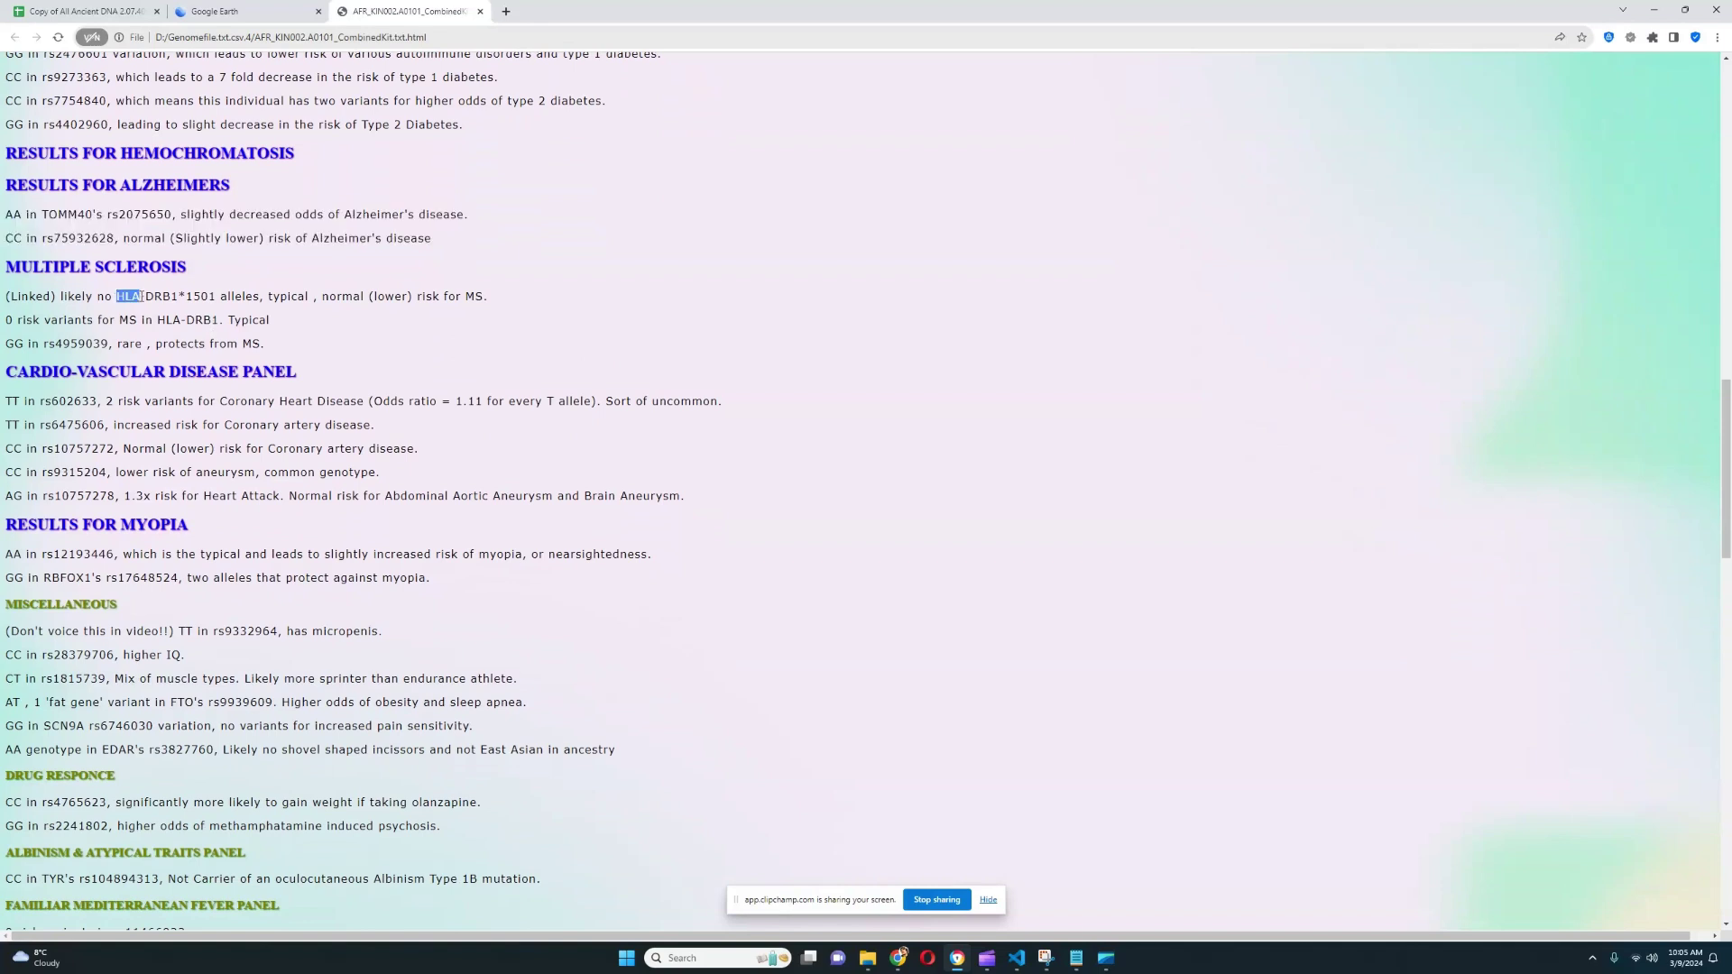
{"action": "scroll", "coordinate": [582, 359], "scroll_direction": "down", "scroll_amount": 1}
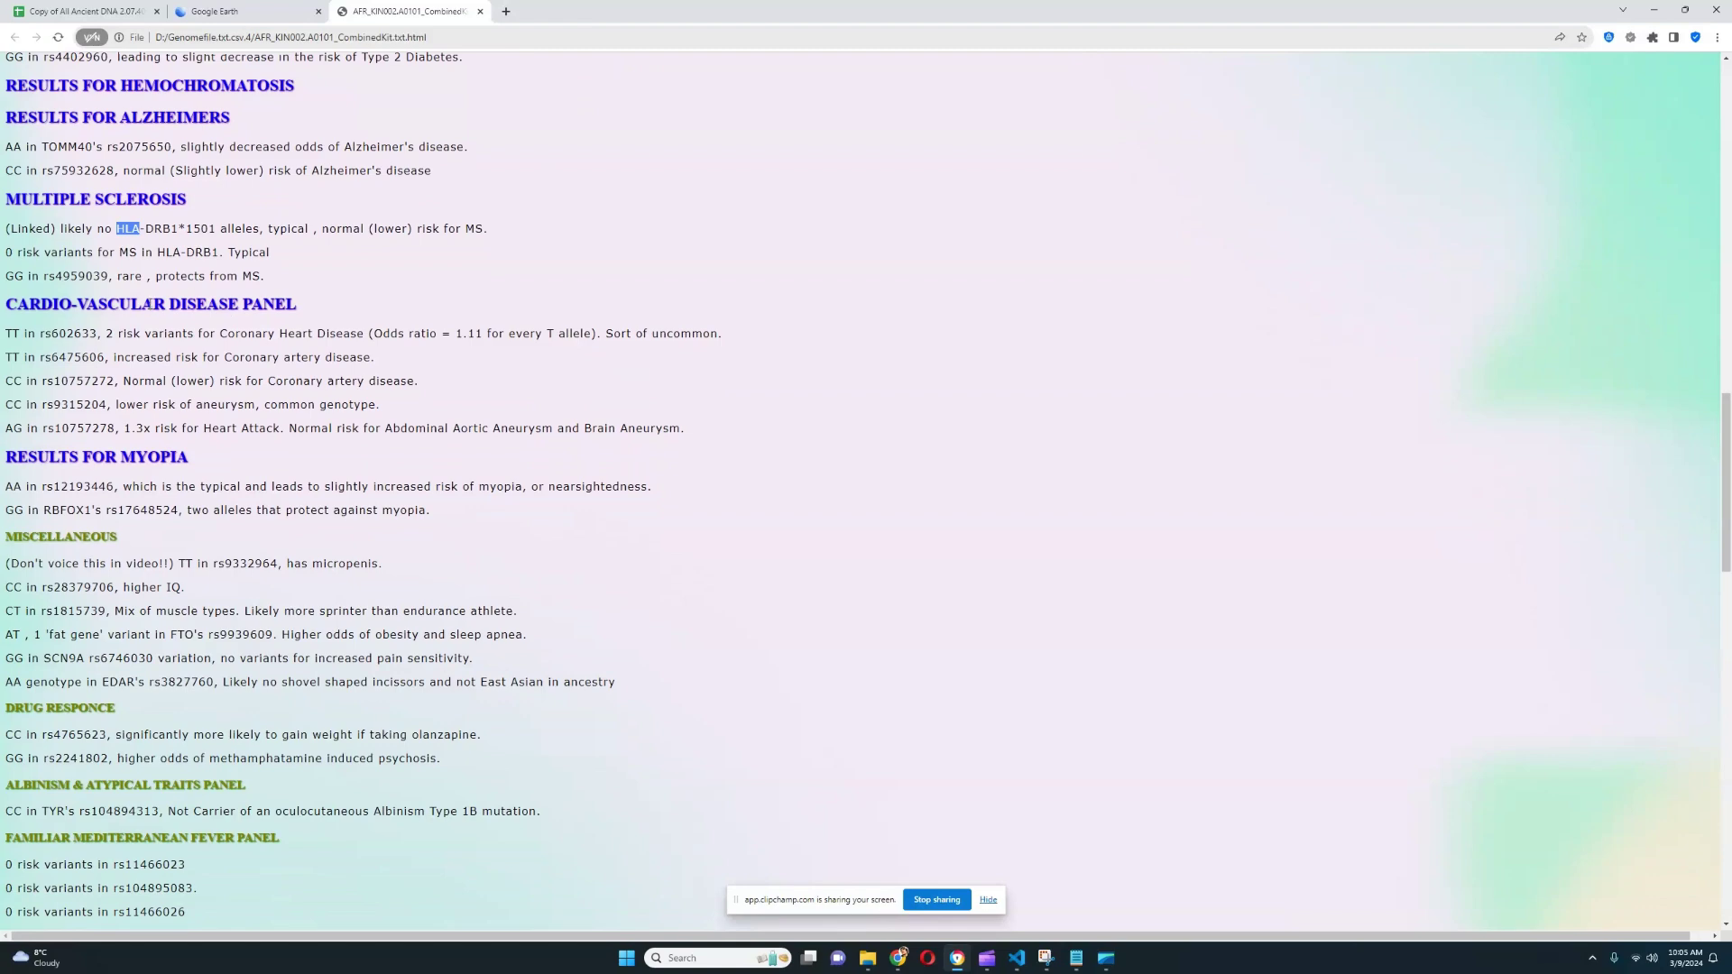
- Highlight the Cardio-Vascular Disease Panel, Results for Myopia and Miscellaneous headings while reviewing their results
{"action": "left_click_drag", "start_coordinate": [151, 304], "coordinate": [394, 298]}
{"action": "scroll", "coordinate": [407, 295], "scroll_direction": "down", "scroll_amount": 2}
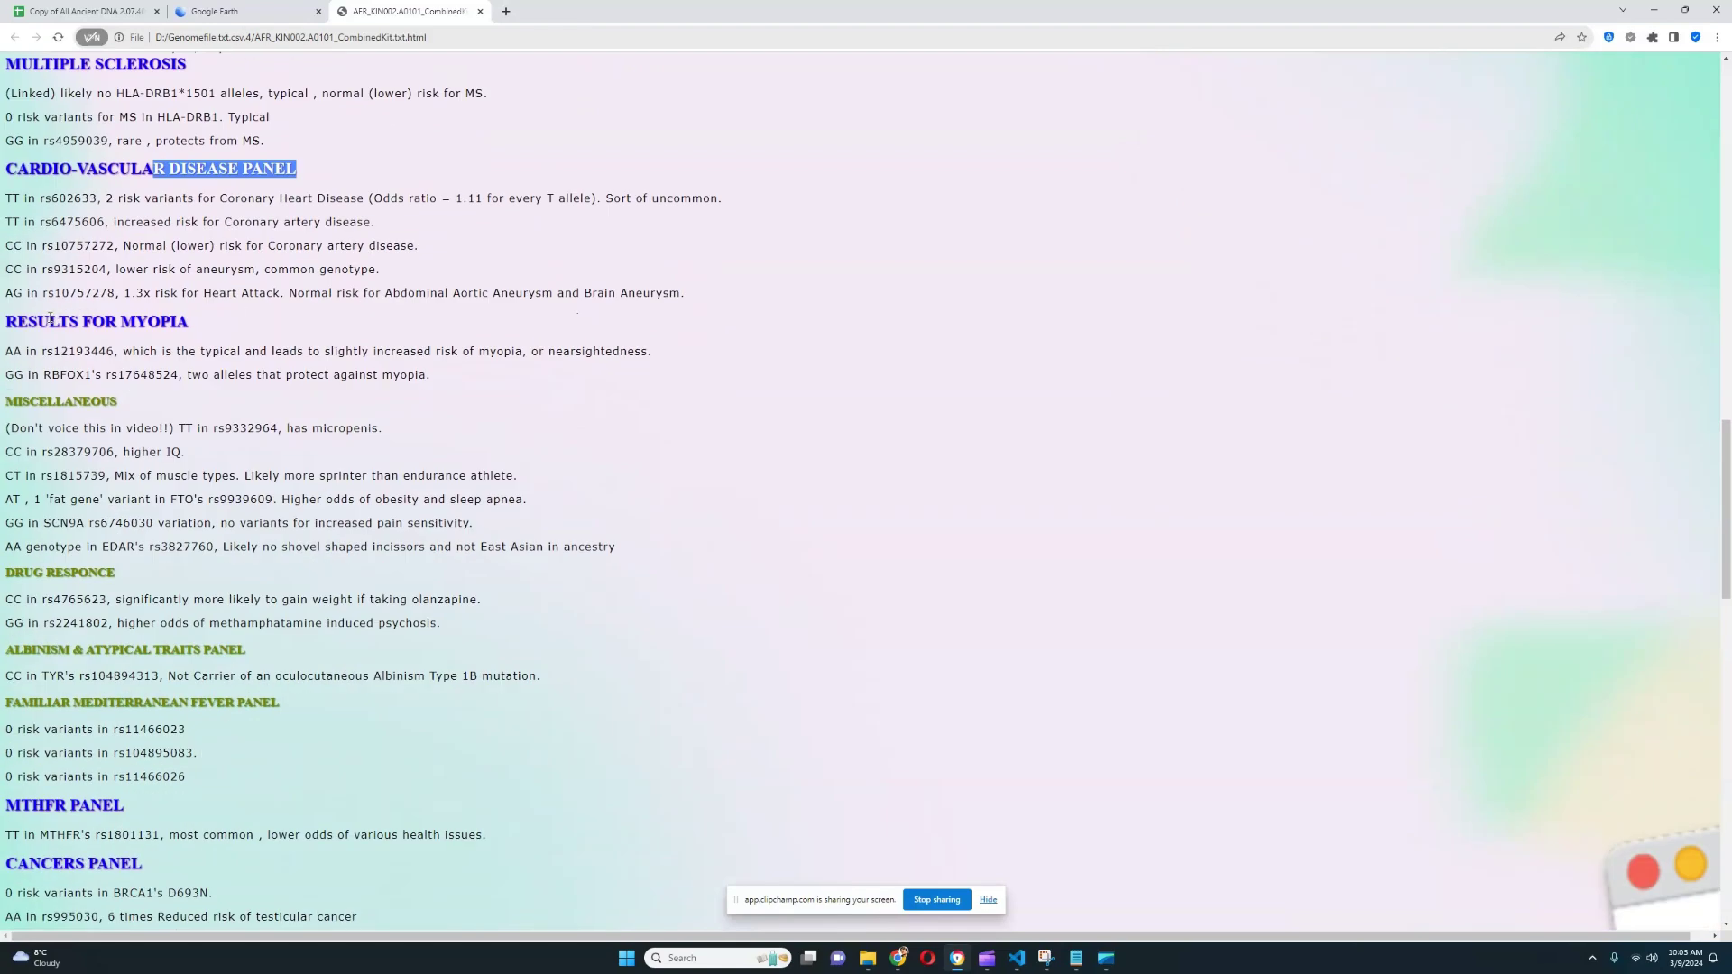
{"action": "left_click_drag", "start_coordinate": [51, 321], "coordinate": [313, 316]}
{"action": "scroll", "coordinate": [469, 304], "scroll_direction": "down", "scroll_amount": 2}
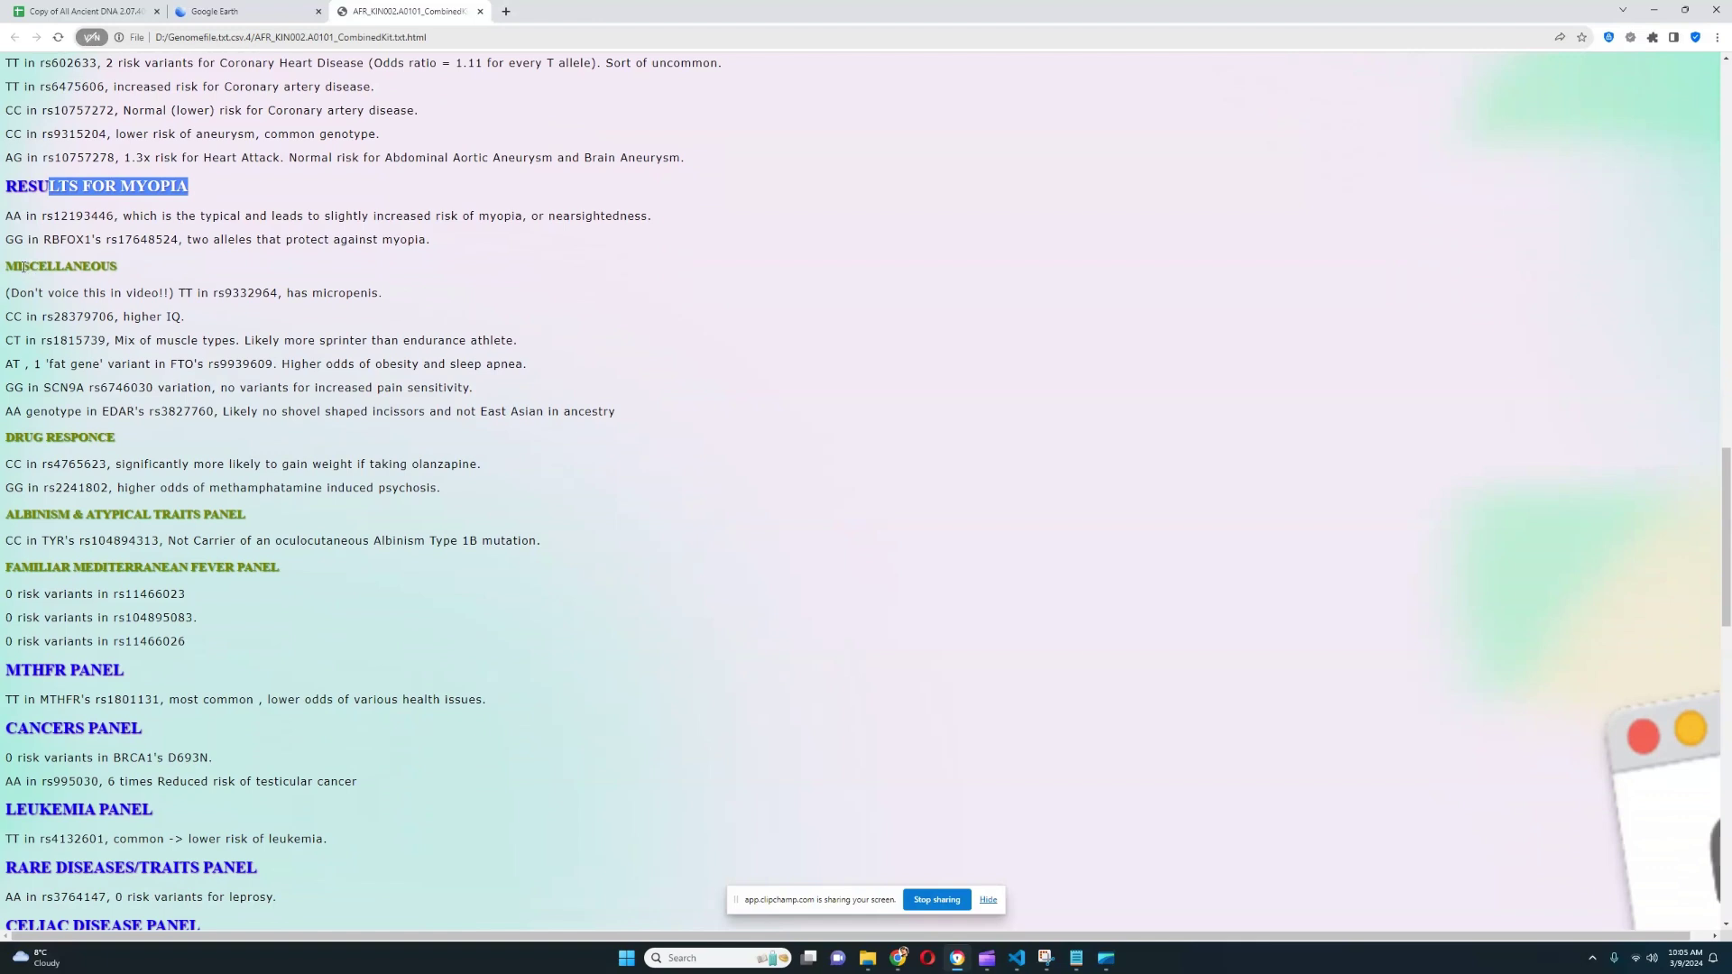
{"action": "left_click_drag", "start_coordinate": [6, 266], "coordinate": [144, 268]}
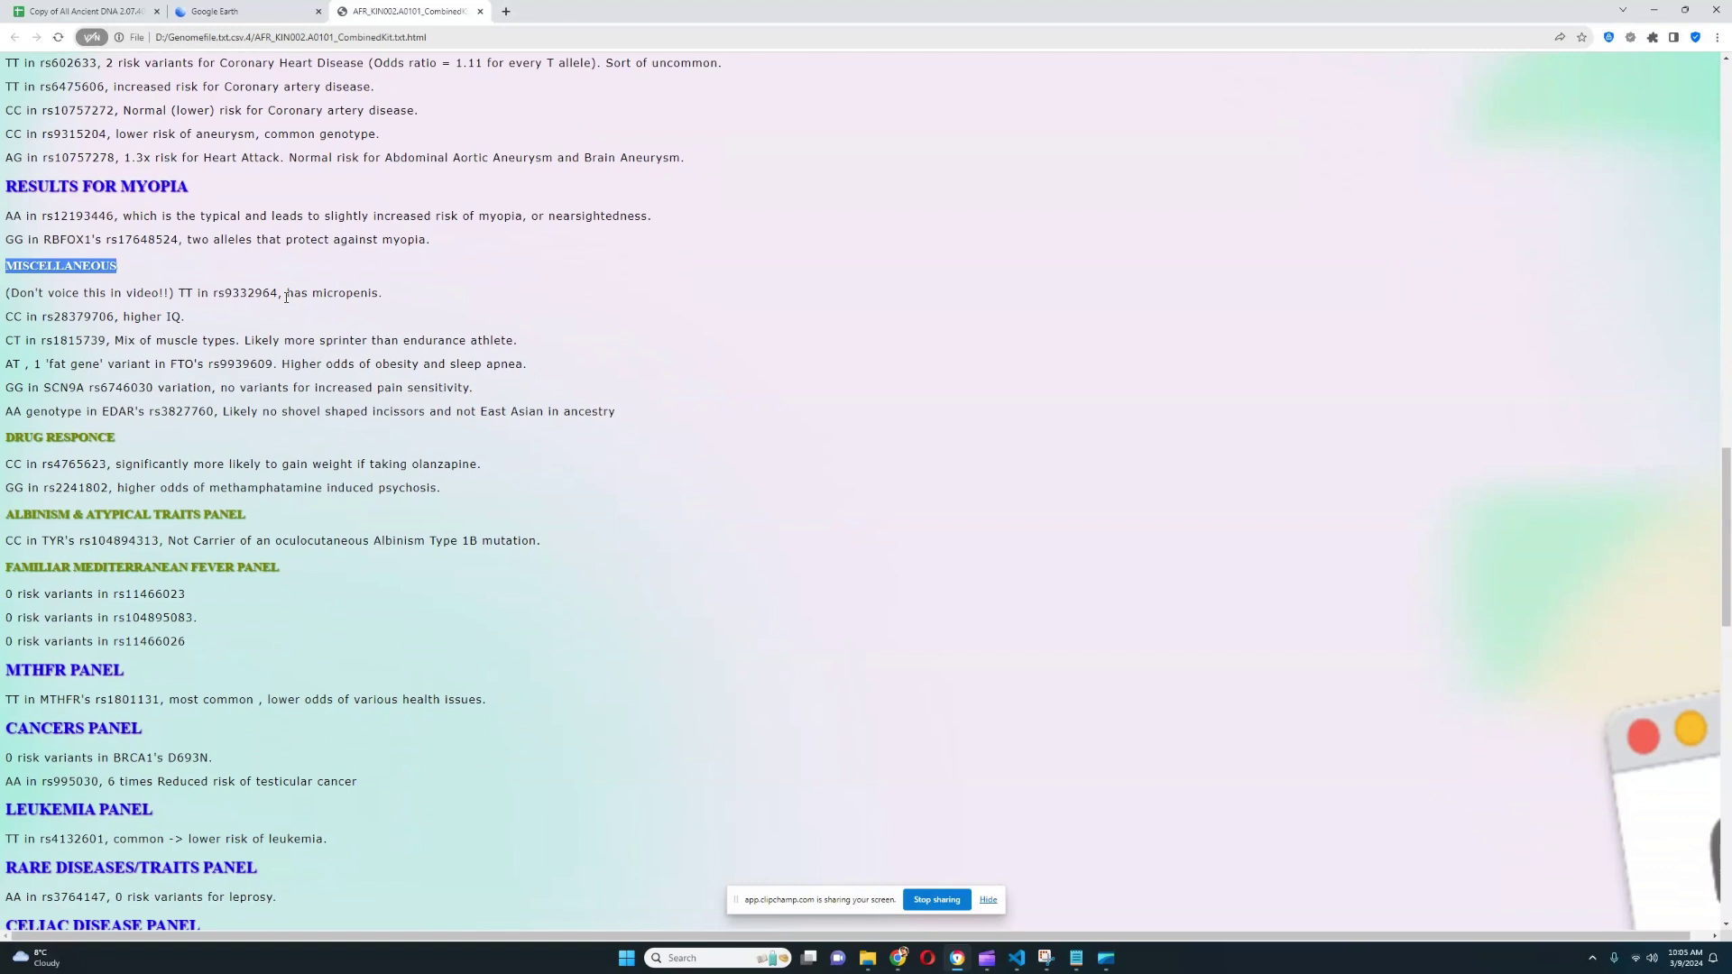
- Highlight the rs9332964 line under Miscellaneous and the MCM6 rs4988235 line in the lactose persistence results
{"action": "left_click_drag", "start_coordinate": [286, 298], "coordinate": [385, 301]}
{"action": "left_click", "coordinate": [132, 292]}
{"action": "left_click_drag", "start_coordinate": [179, 293], "coordinate": [17, 294]}
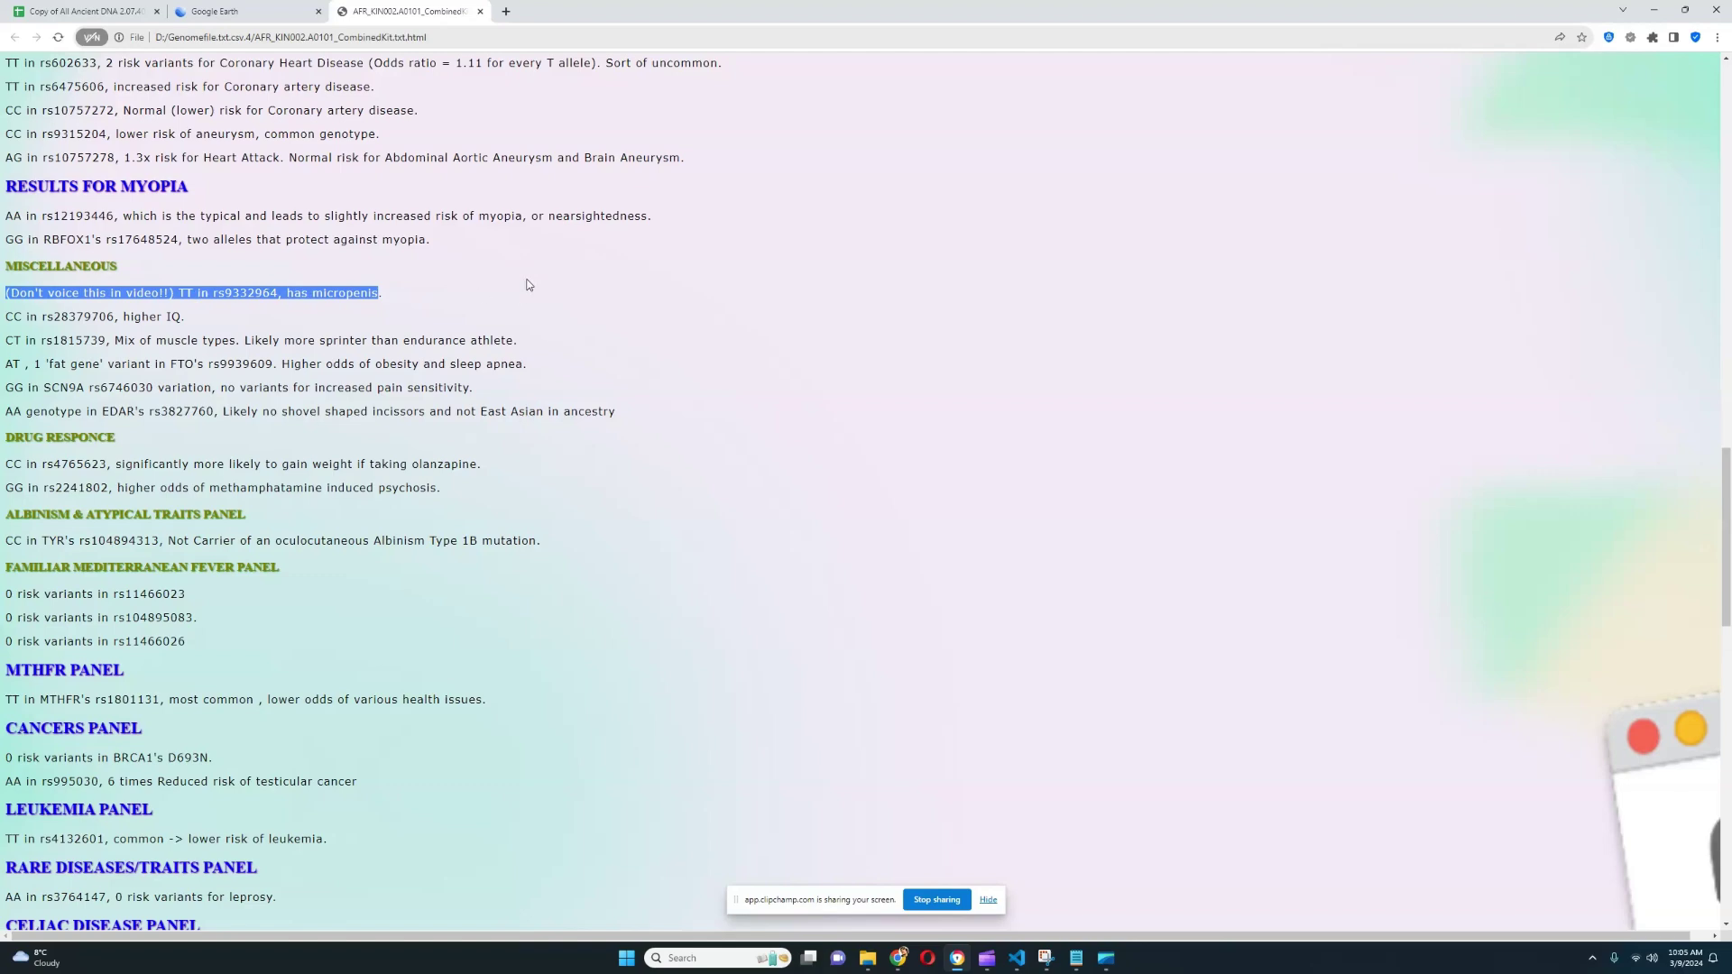
{"action": "scroll", "coordinate": [540, 282], "scroll_direction": "up", "scroll_amount": 7}
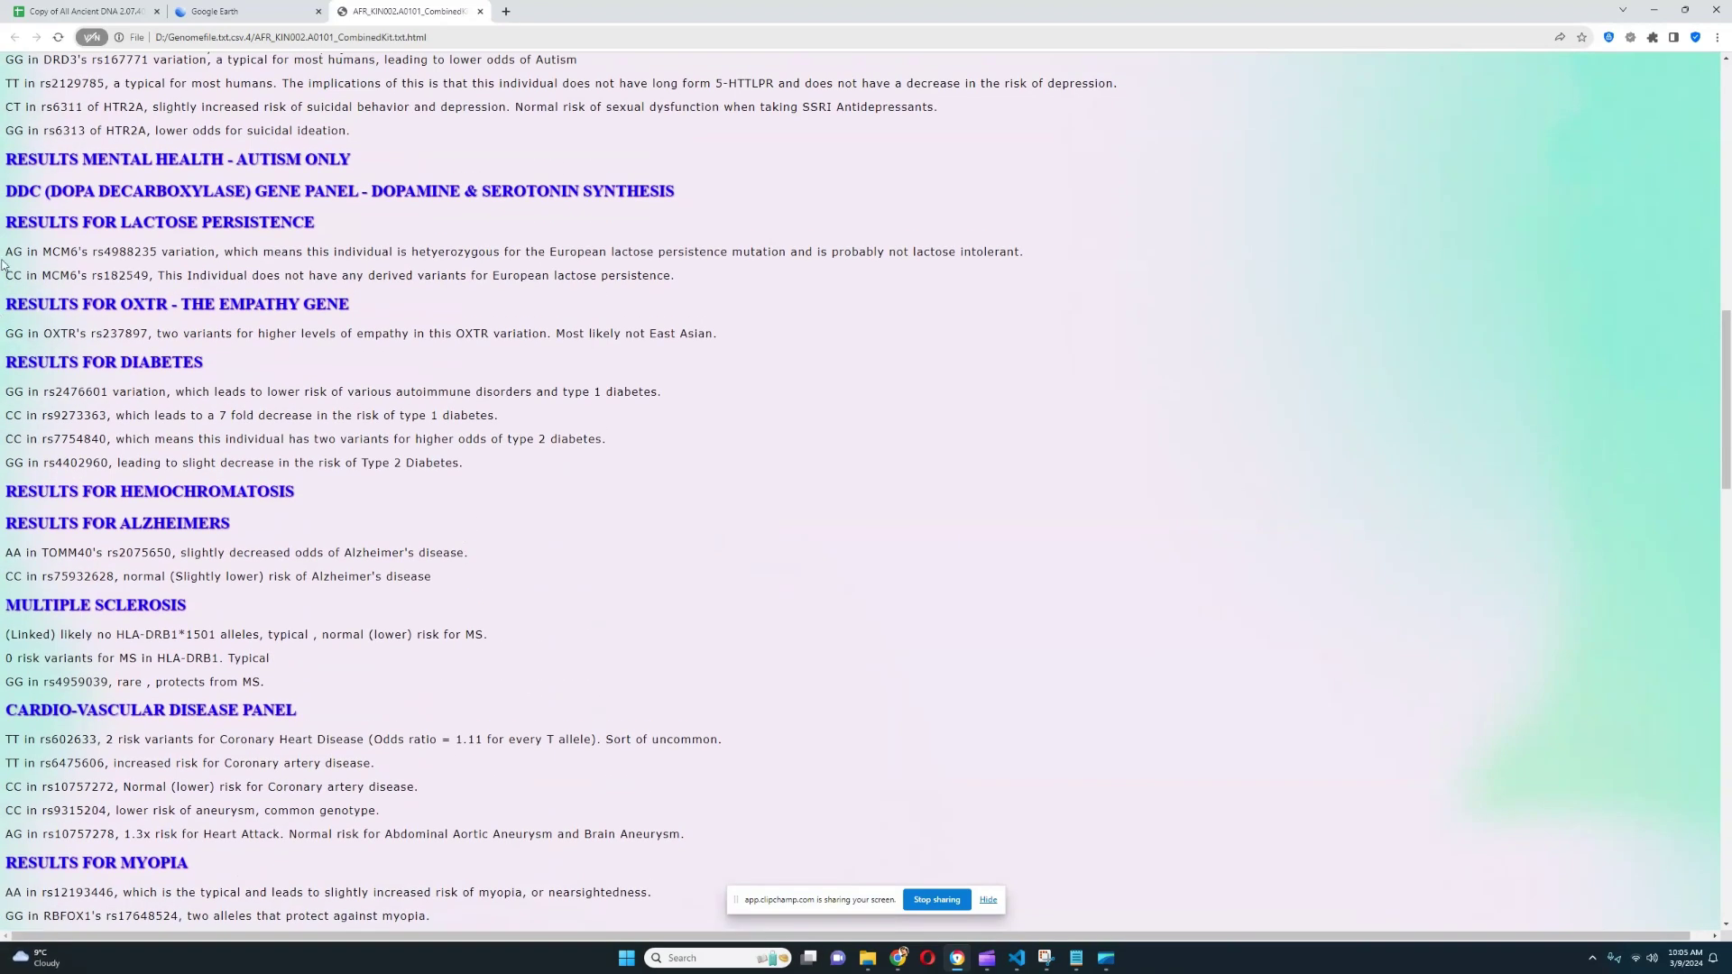
{"action": "left_click_drag", "start_coordinate": [5, 252], "coordinate": [1019, 252]}
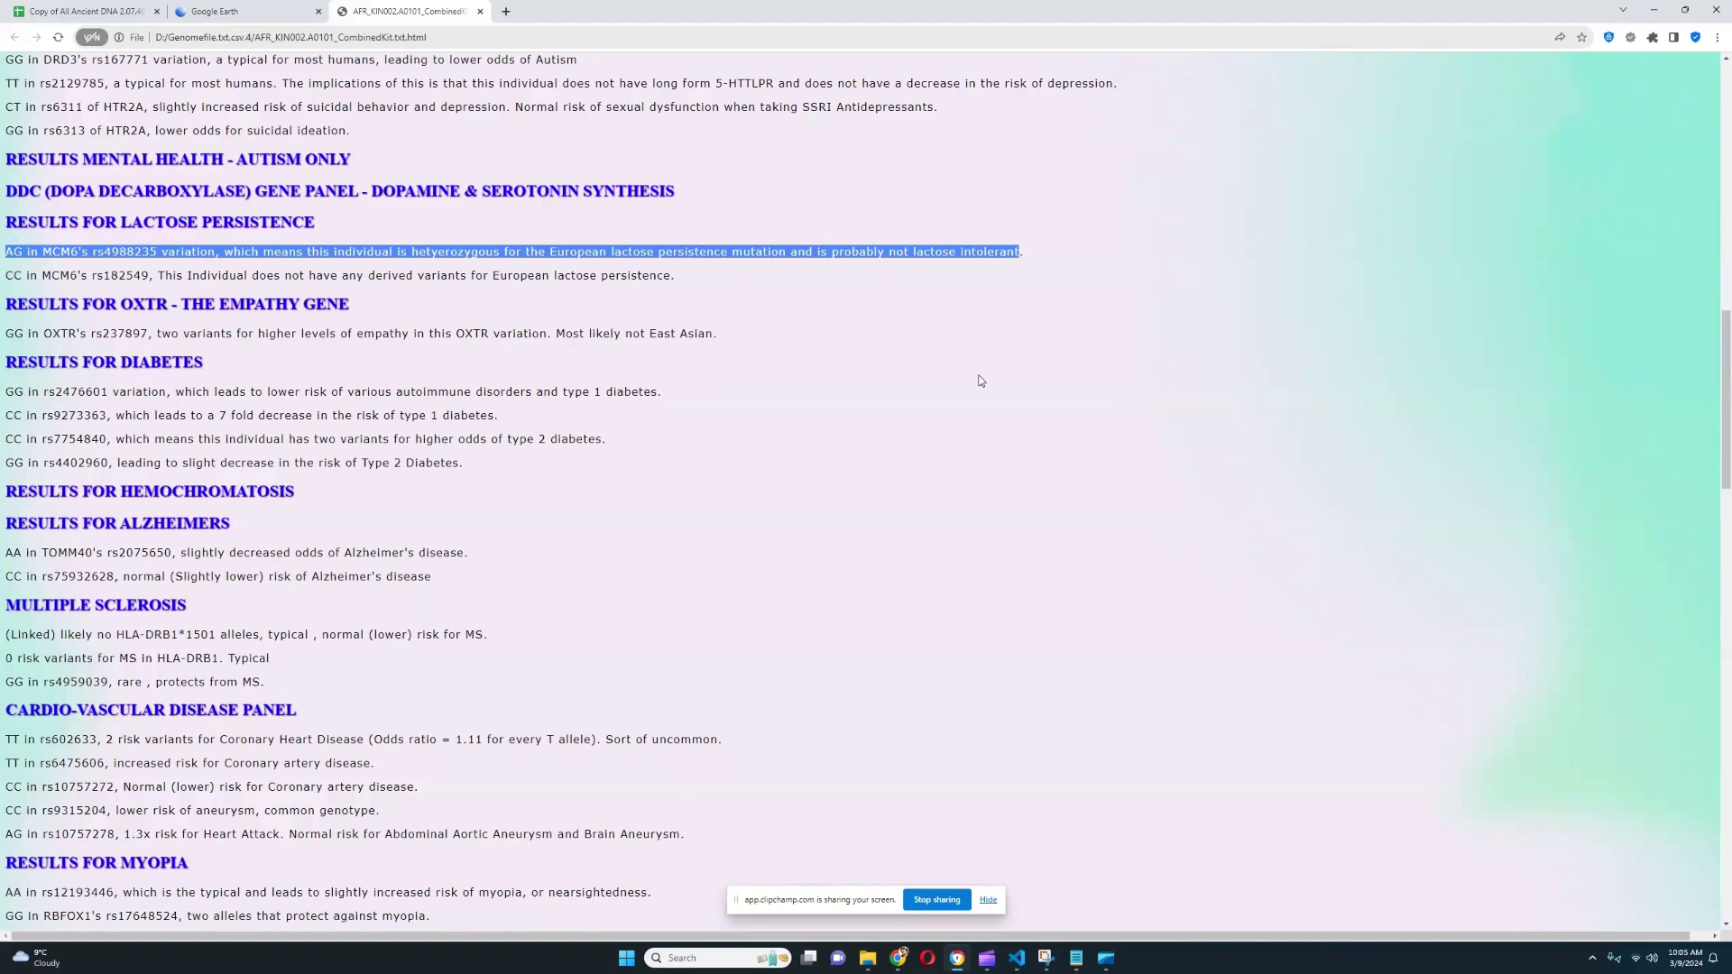
- Compare the rs9332964 result with the MCM6 rs4988235 lactose result again, highlighting each full line
{"action": "scroll", "coordinate": [688, 418], "scroll_direction": "down", "scroll_amount": 5}
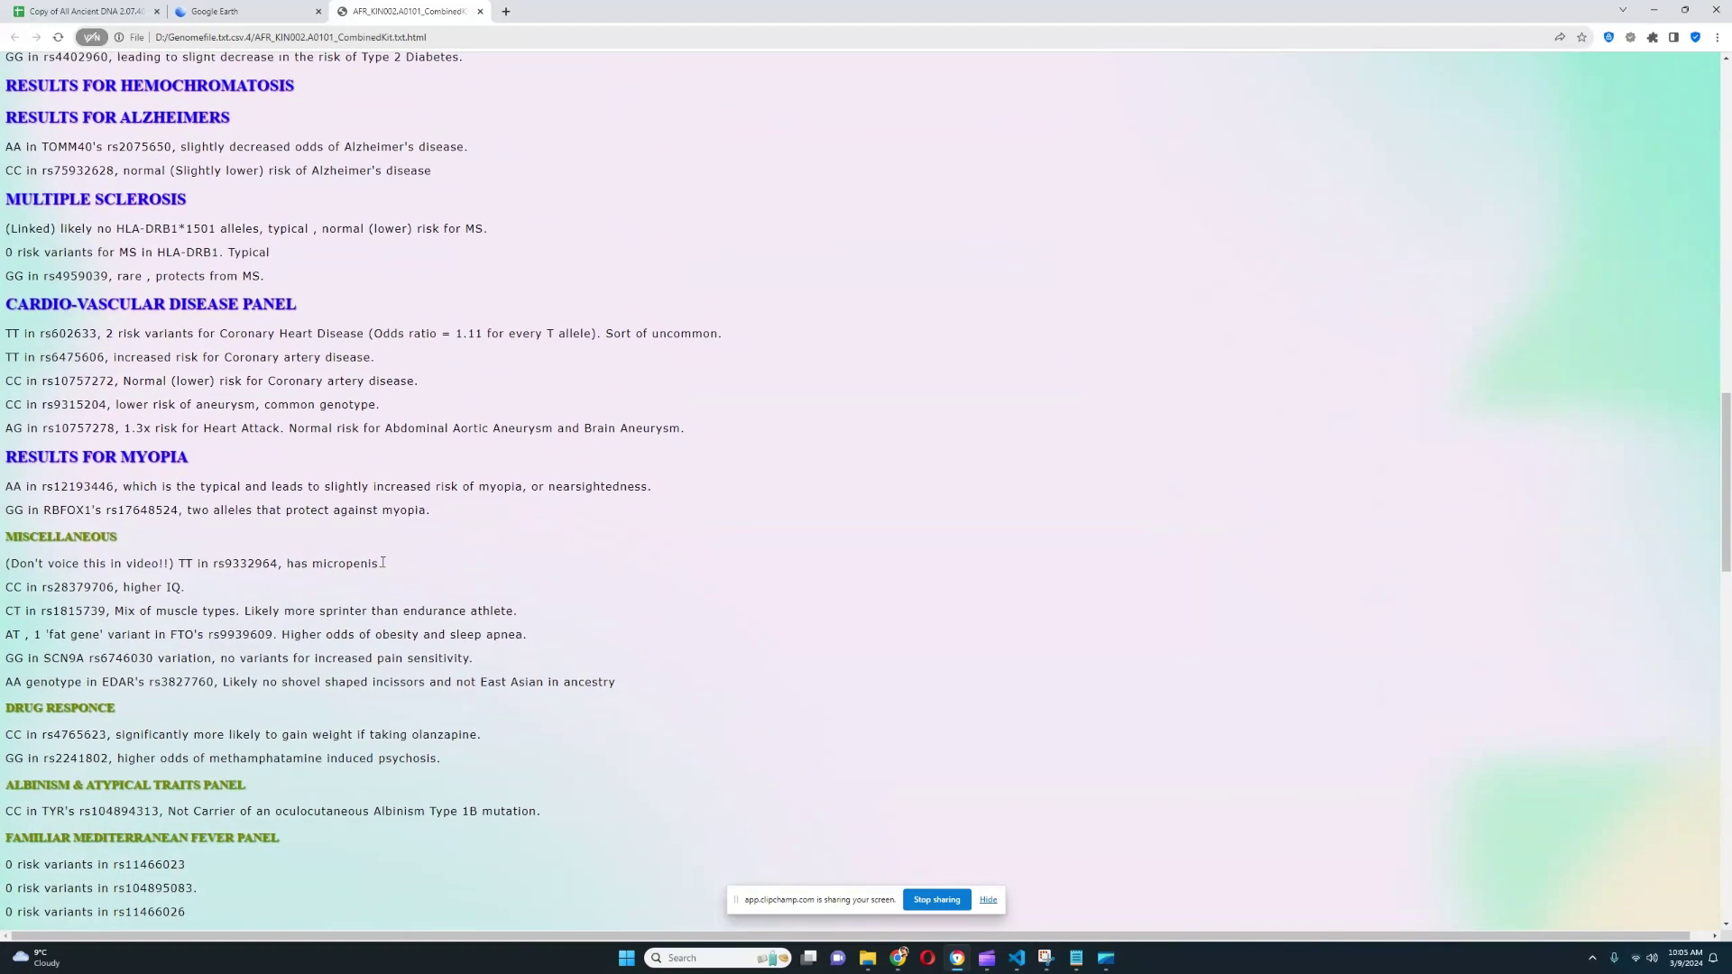
{"action": "left_click_drag", "start_coordinate": [382, 563], "coordinate": [289, 563]}
{"action": "left_click", "coordinate": [426, 563]}
{"action": "left_click_drag", "start_coordinate": [426, 563], "coordinate": [3, 566]}
{"action": "scroll", "coordinate": [939, 413], "scroll_direction": "up", "scroll_amount": 5}
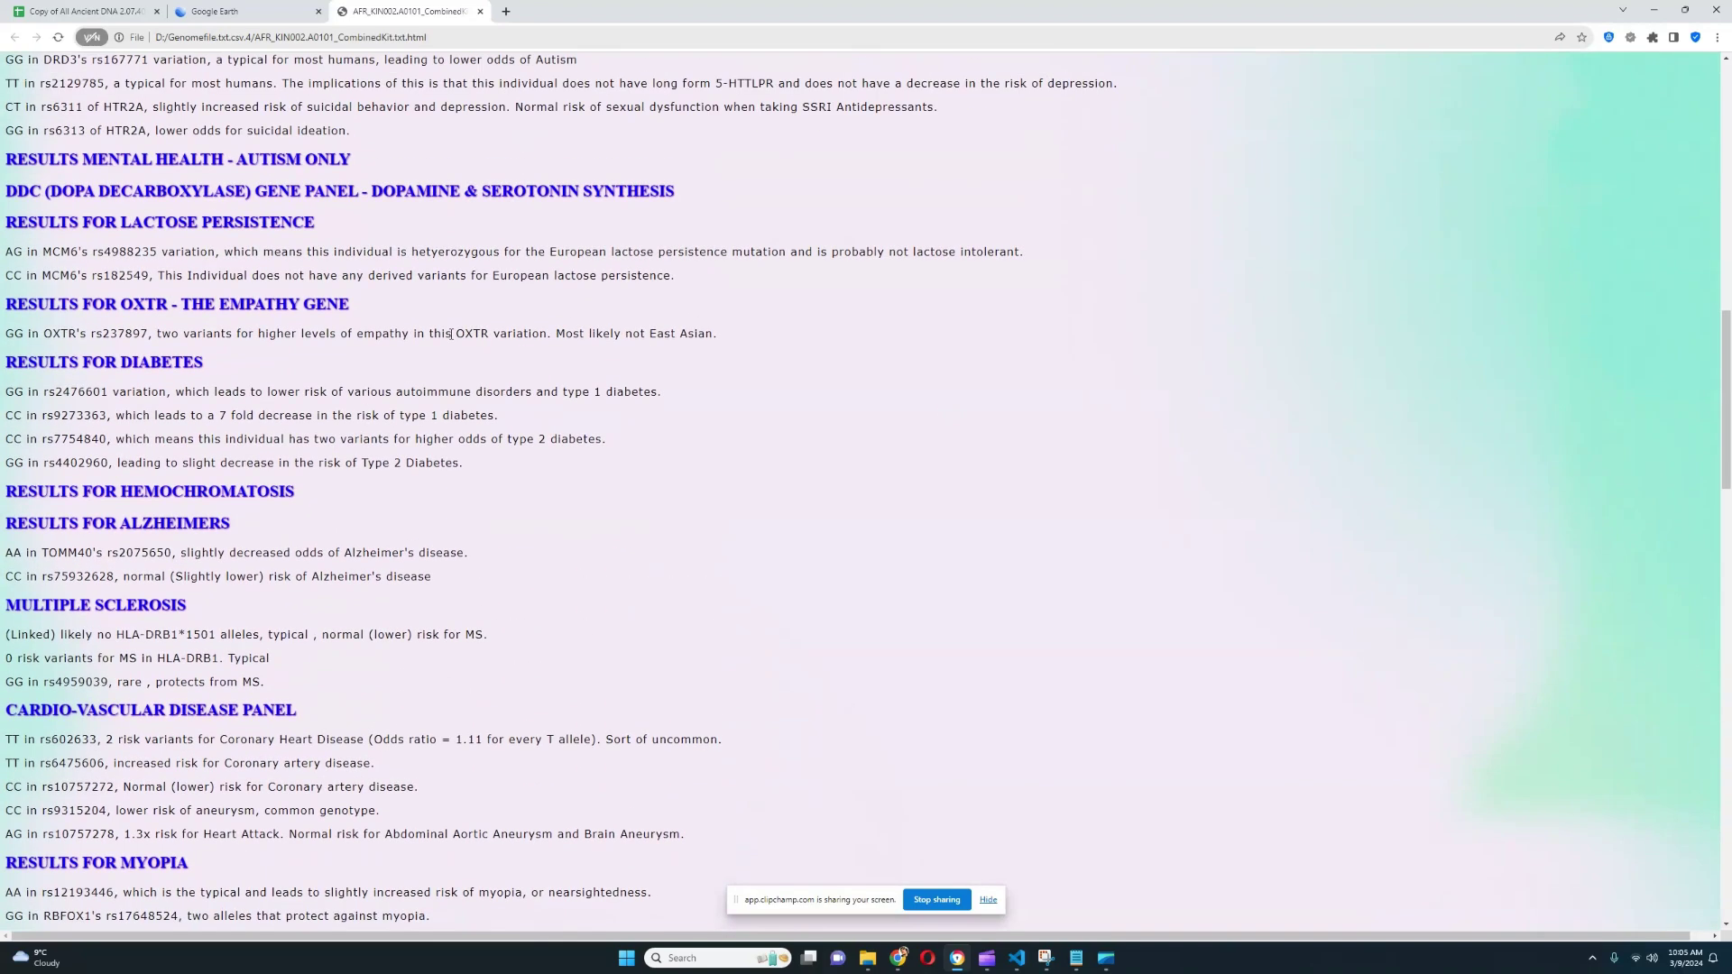
{"action": "left_click_drag", "start_coordinate": [3, 251], "coordinate": [1020, 248]}
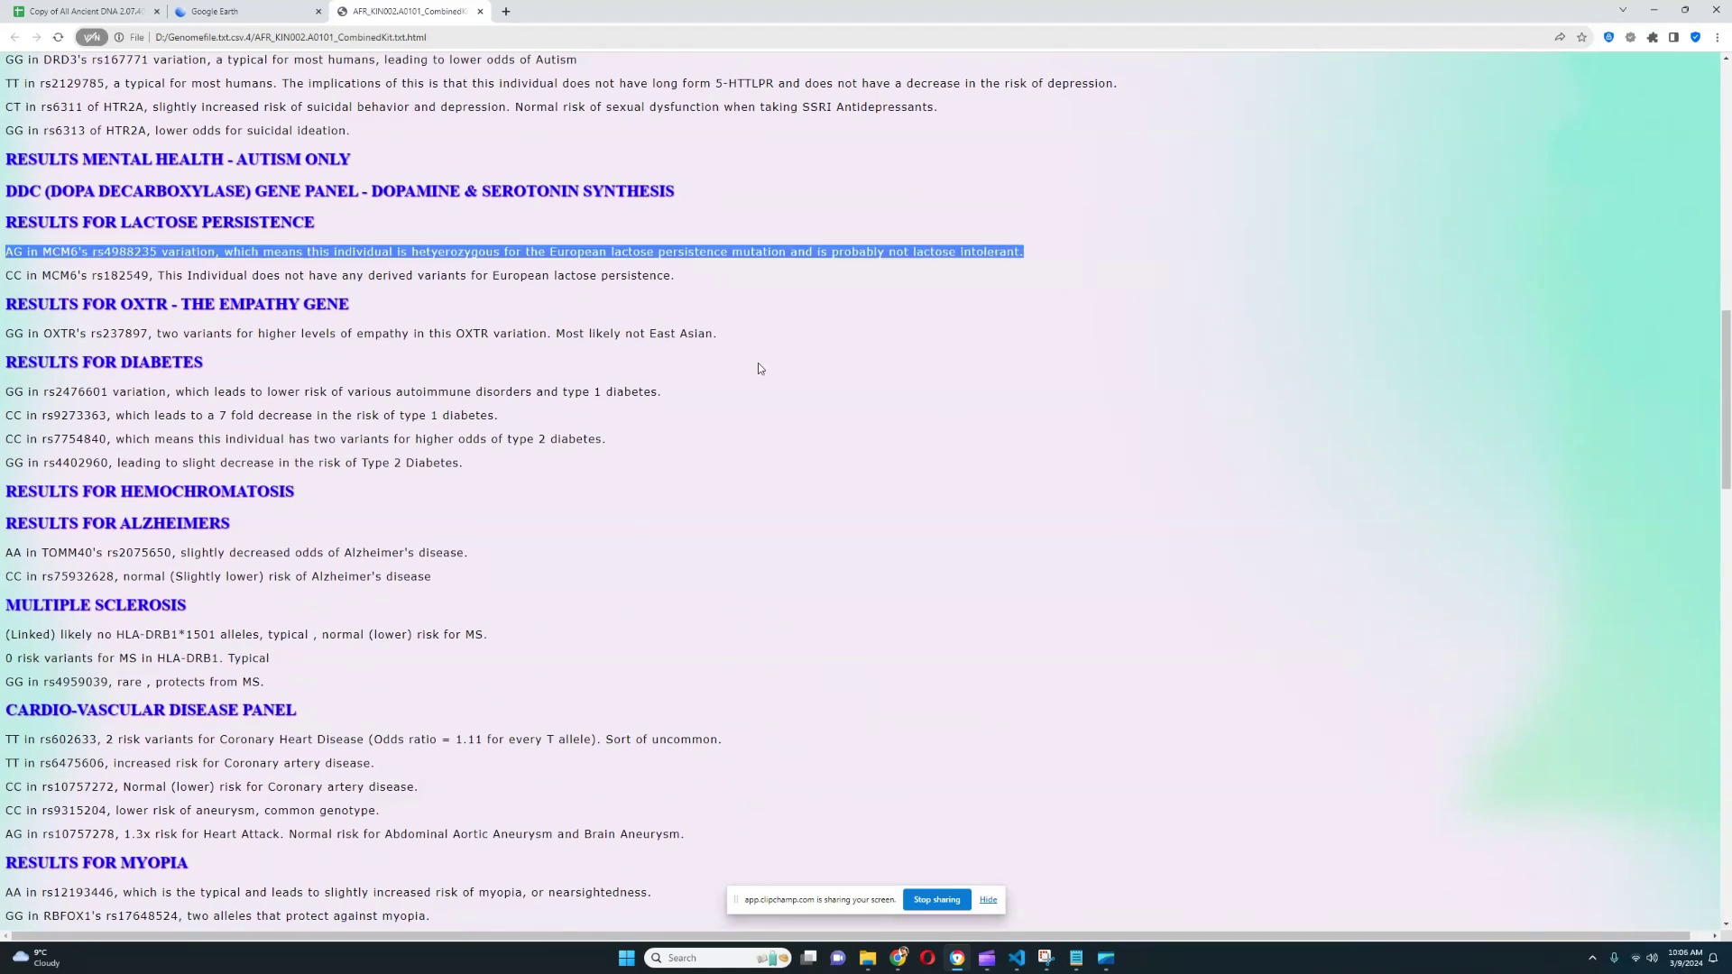
- Return to the Miscellaneous results and highlight the rs9332964 trait description and its TT genotype
{"action": "scroll", "coordinate": [828, 421], "scroll_direction": "down", "scroll_amount": 5}
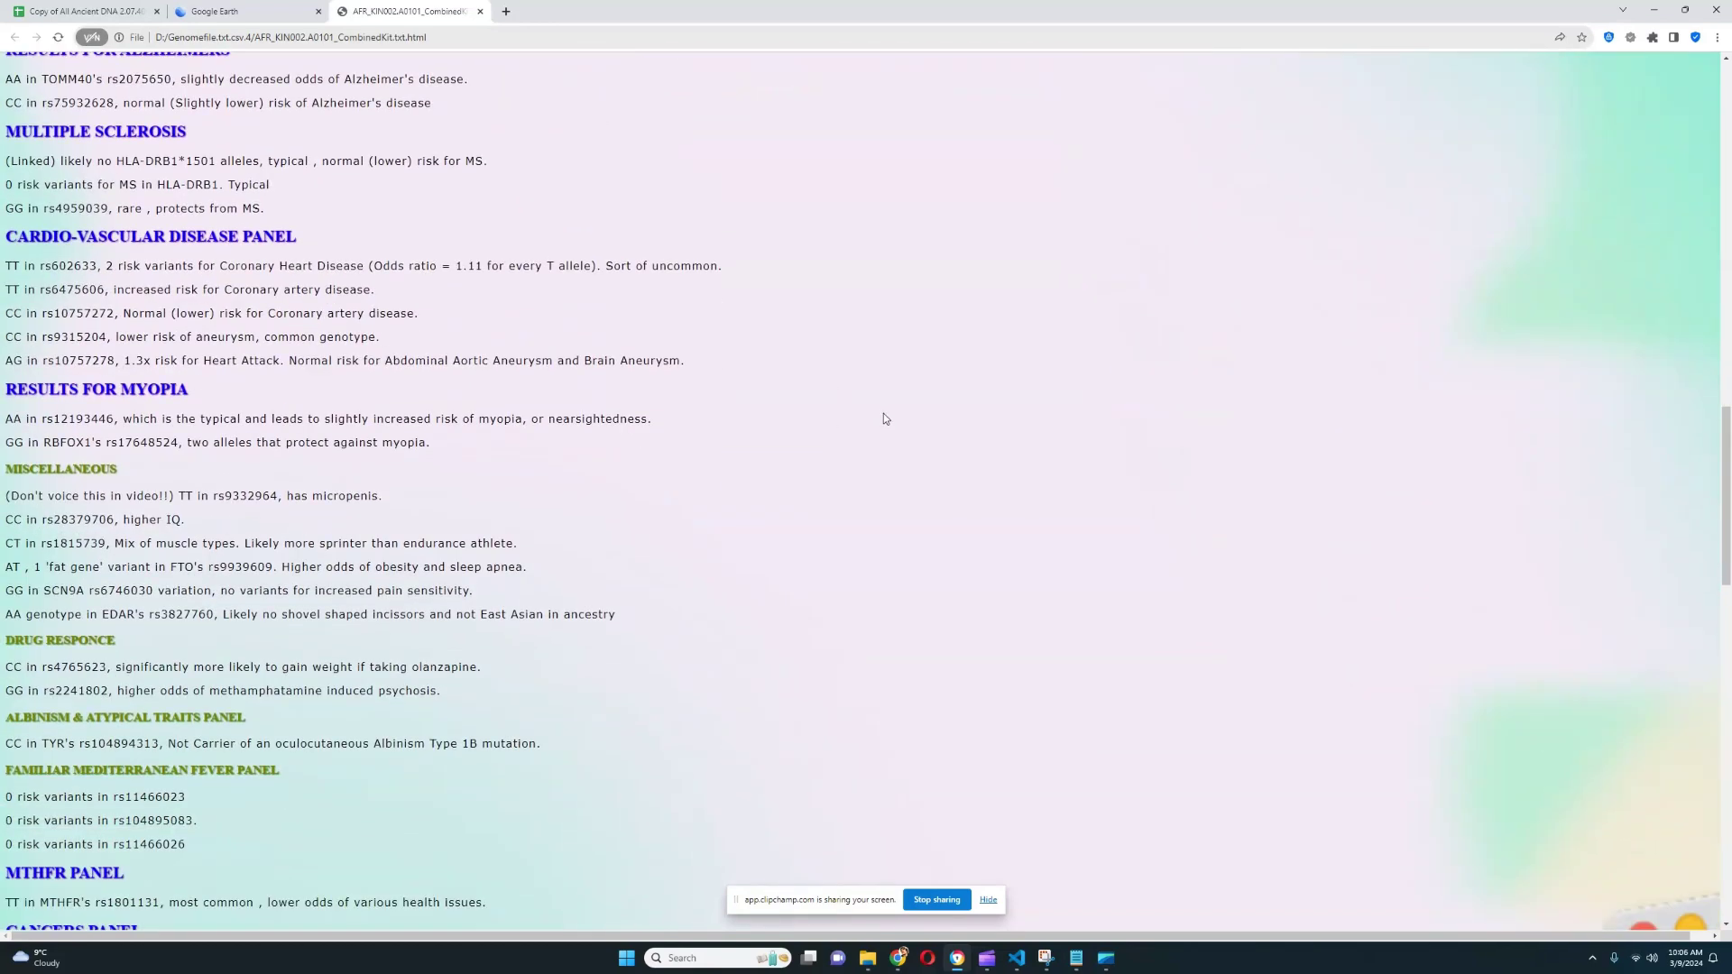
{"action": "scroll", "coordinate": [884, 418], "scroll_direction": "down", "scroll_amount": 2}
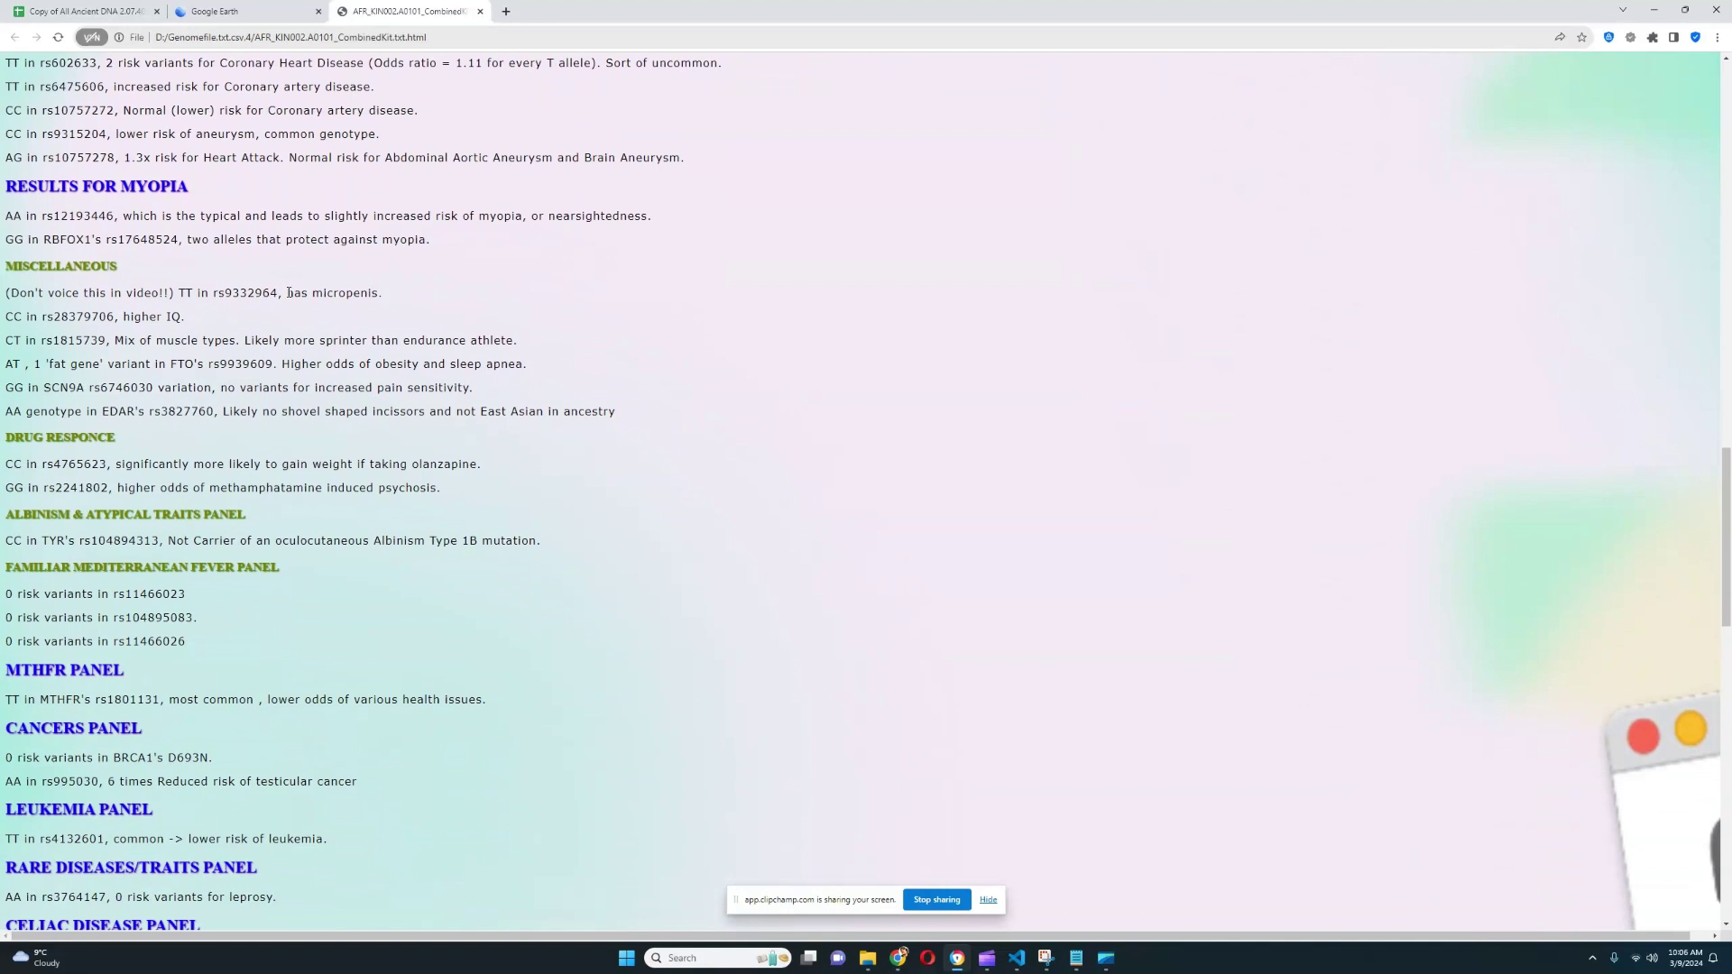
{"action": "left_click_drag", "start_coordinate": [287, 294], "coordinate": [576, 298]}
{"action": "left_click_drag", "start_coordinate": [179, 292], "coordinate": [208, 293]}
- Highlight the rs1815739 muscle type description and the FTO rs9939609 and EDAR rs3827760 results
{"action": "left_click_drag", "start_coordinate": [110, 340], "coordinate": [524, 345]}
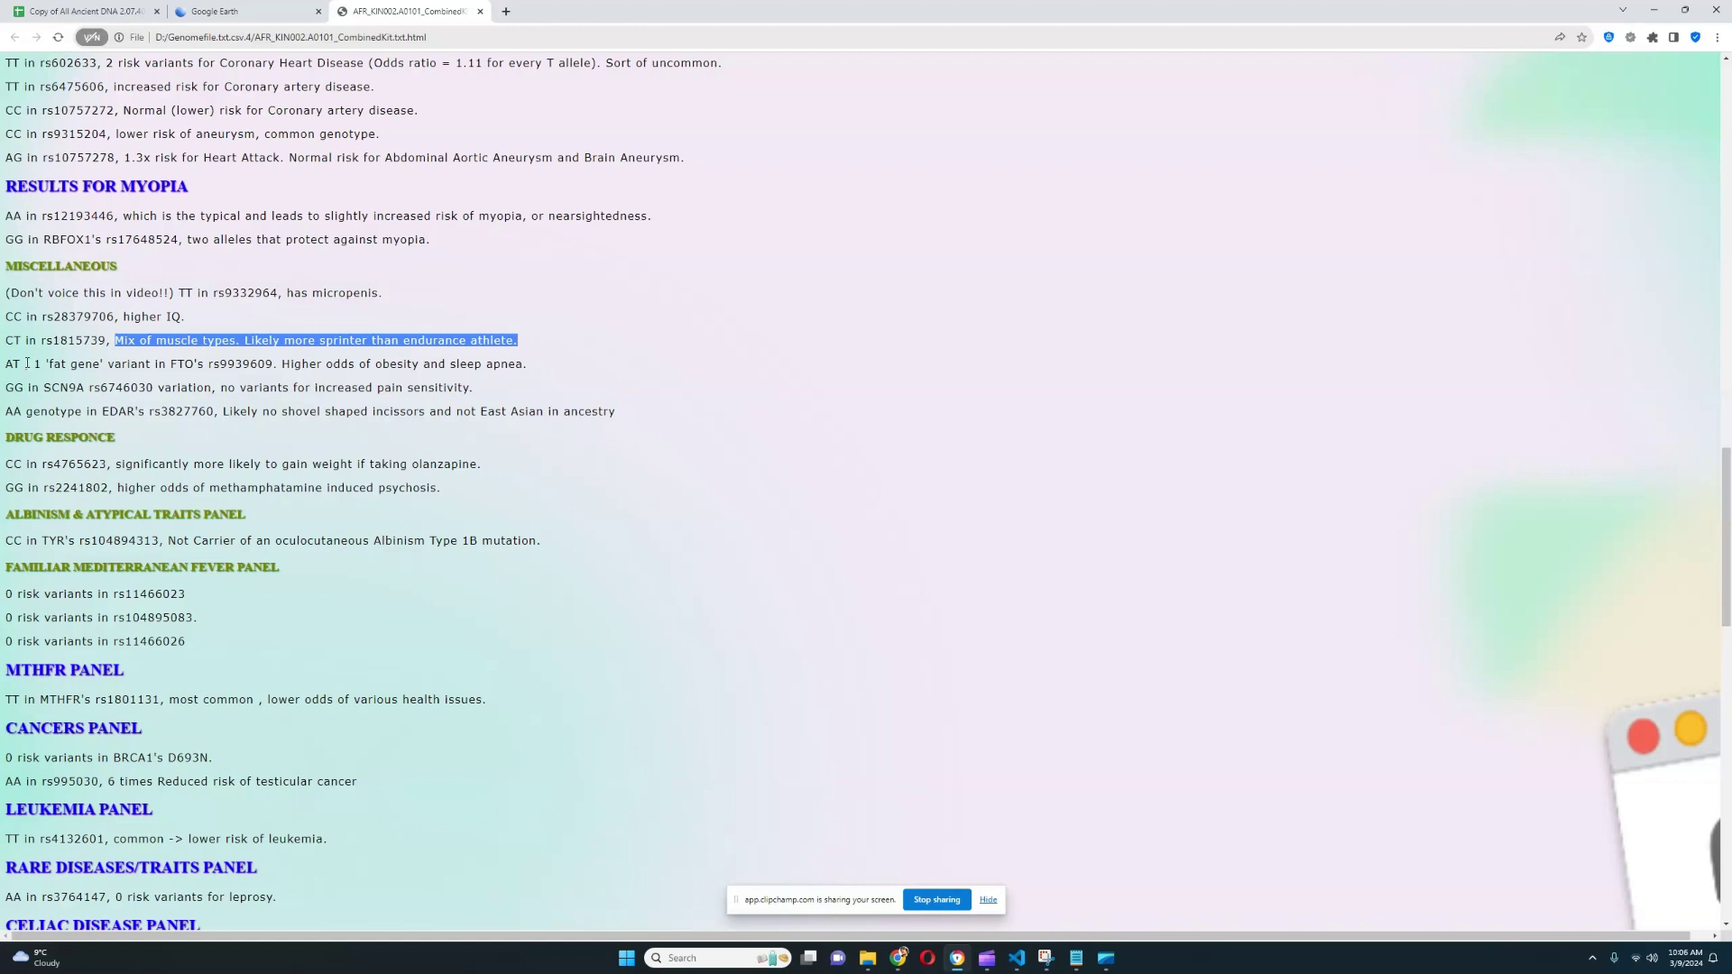
{"action": "left_click_drag", "start_coordinate": [27, 363], "coordinate": [529, 367]}
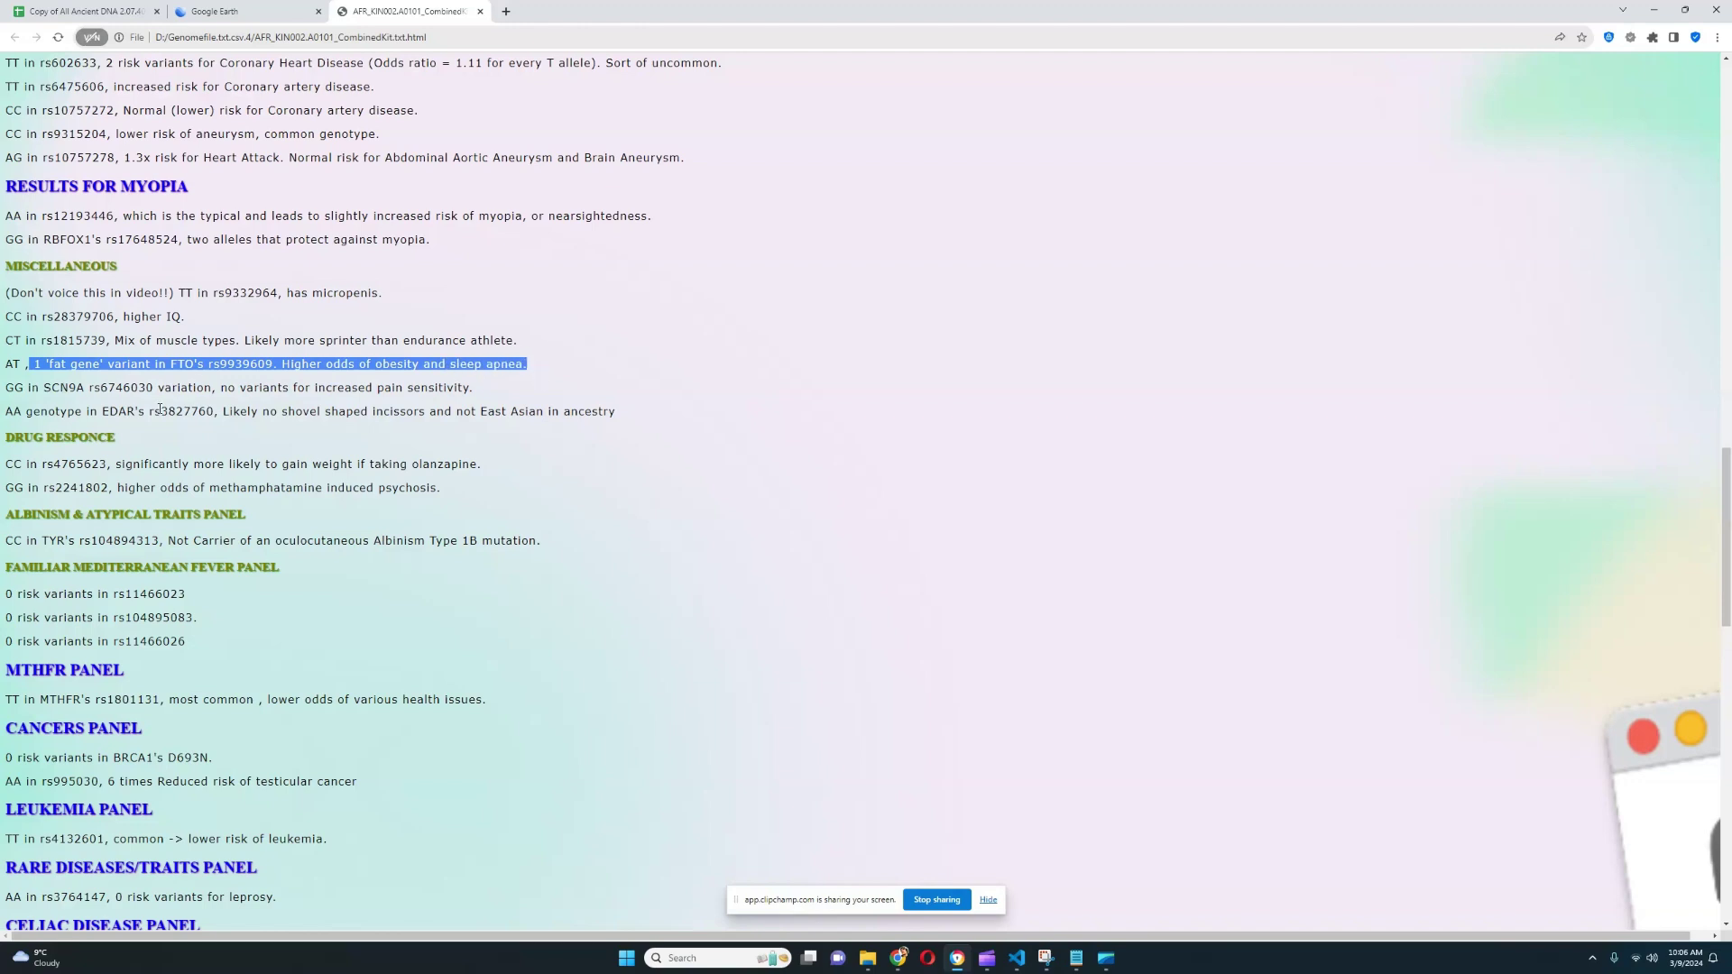
{"action": "left_click_drag", "start_coordinate": [8, 412], "coordinate": [629, 413]}
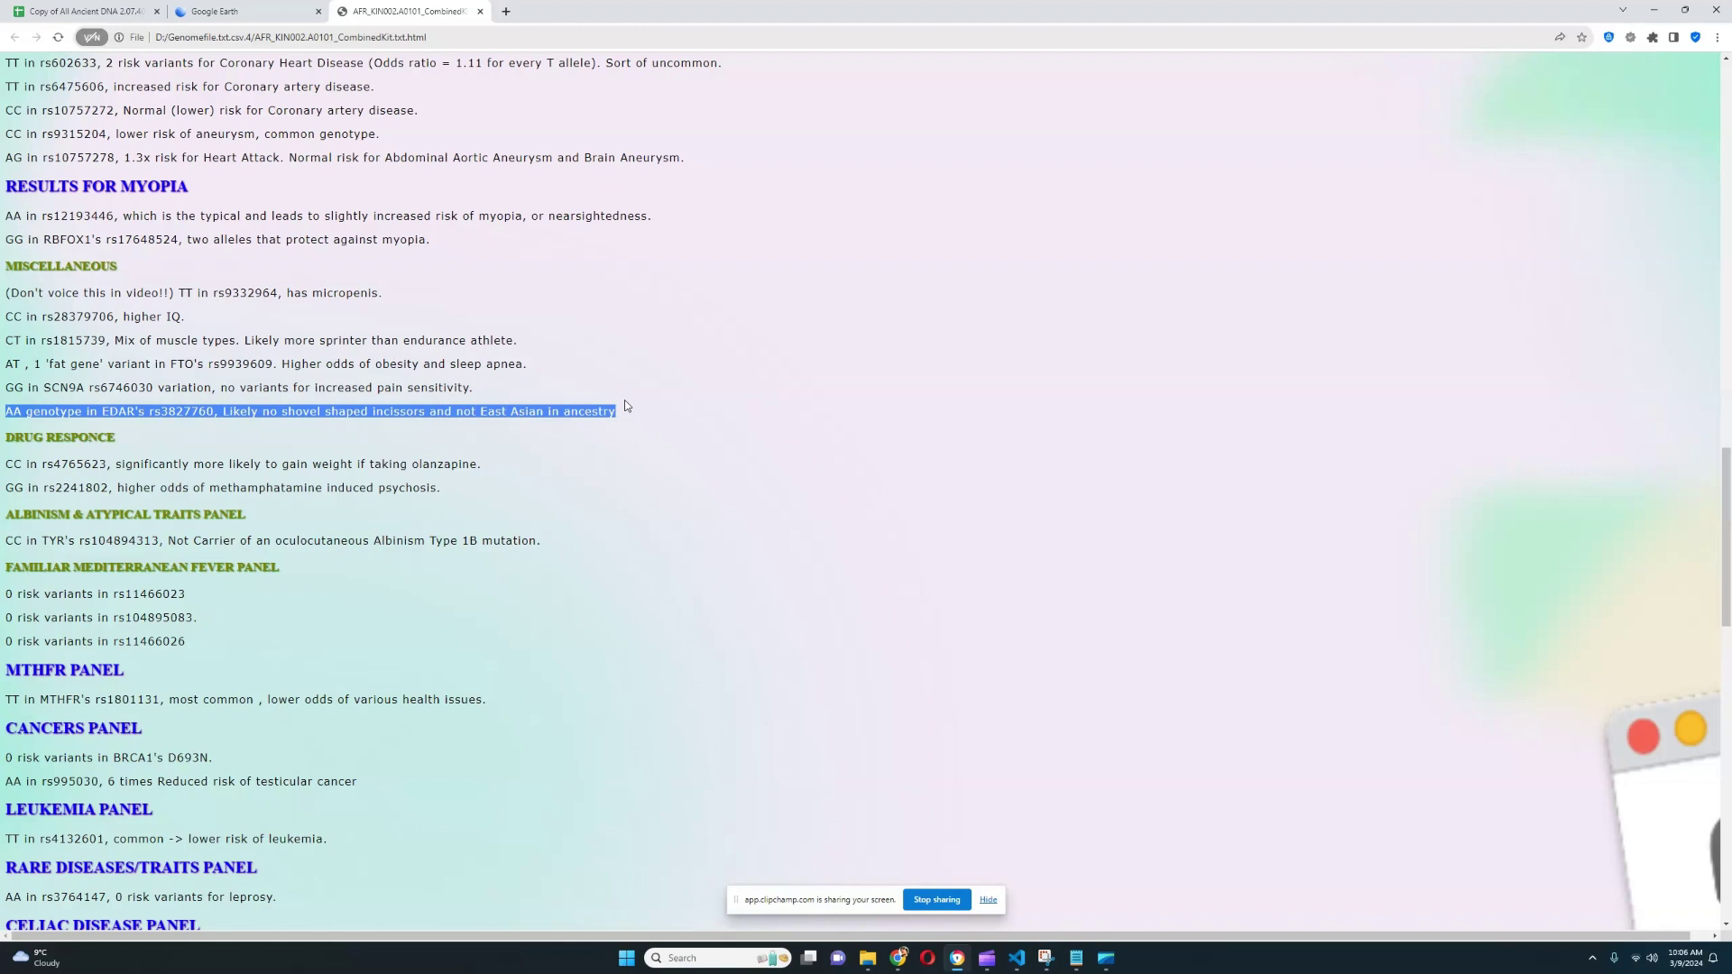
- Highlight the TYR rs104894313 albinism result and the three Familiar Mediterranean Fever result lines
{"action": "scroll", "coordinate": [632, 361], "scroll_direction": "down", "scroll_amount": 1}
{"action": "scroll", "coordinate": [633, 360], "scroll_direction": "down", "scroll_amount": 1}
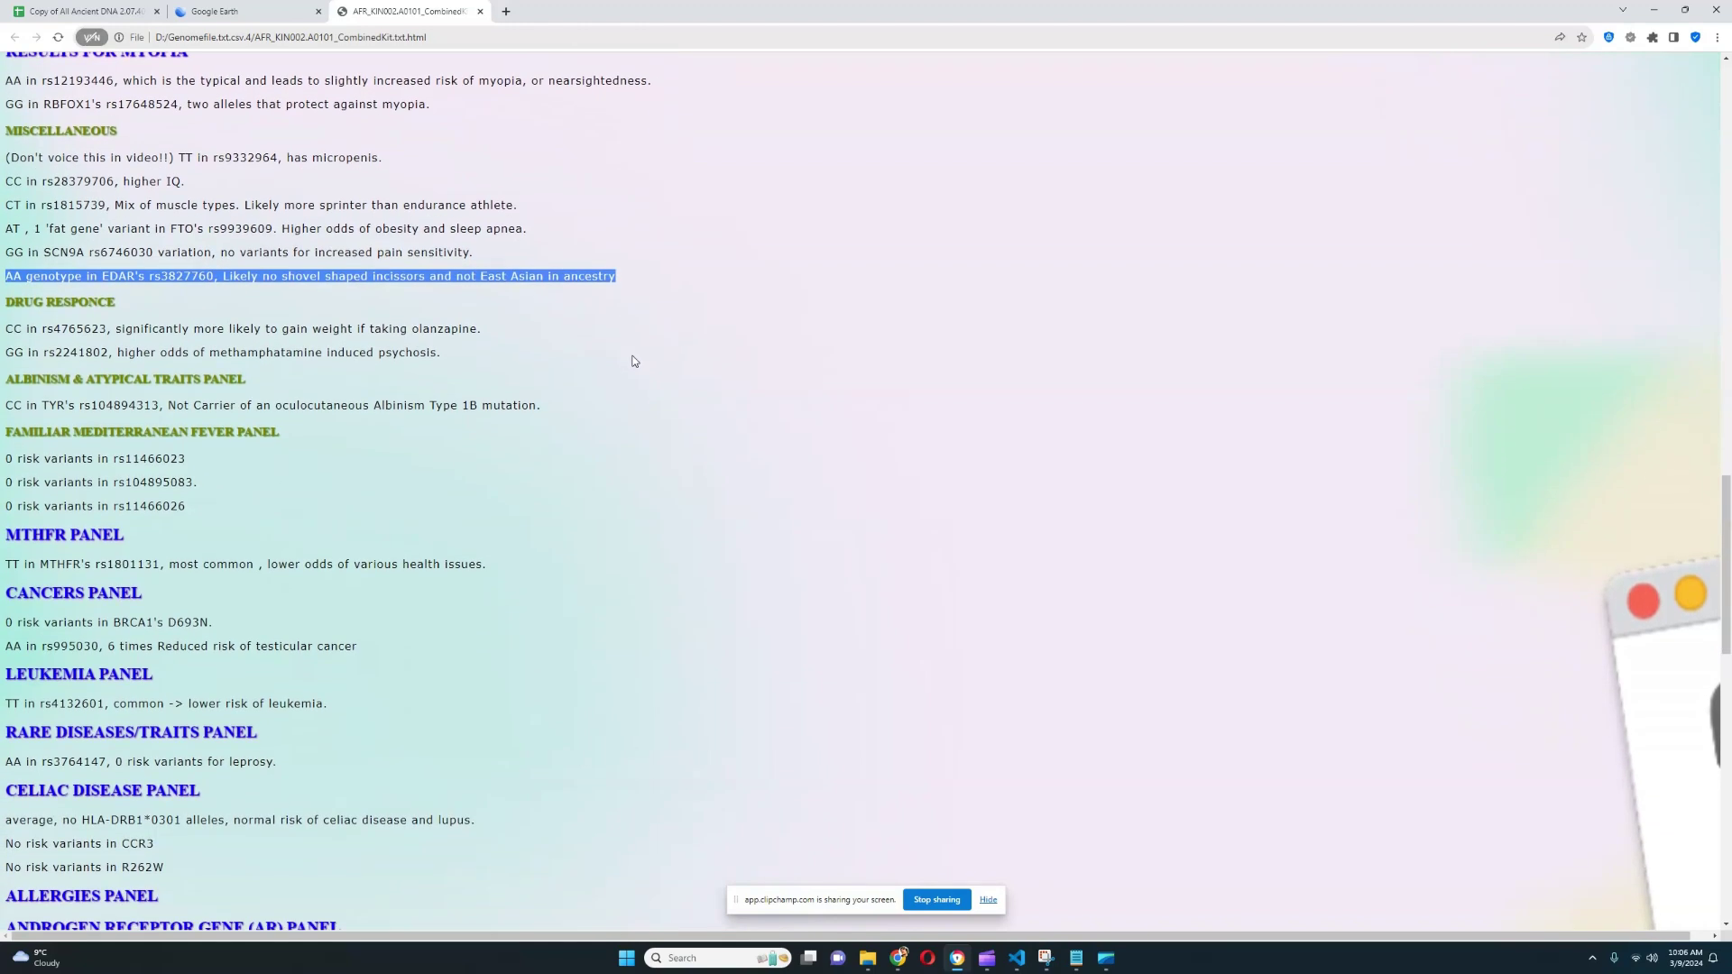
{"action": "triple_click", "coordinate": [158, 405]}
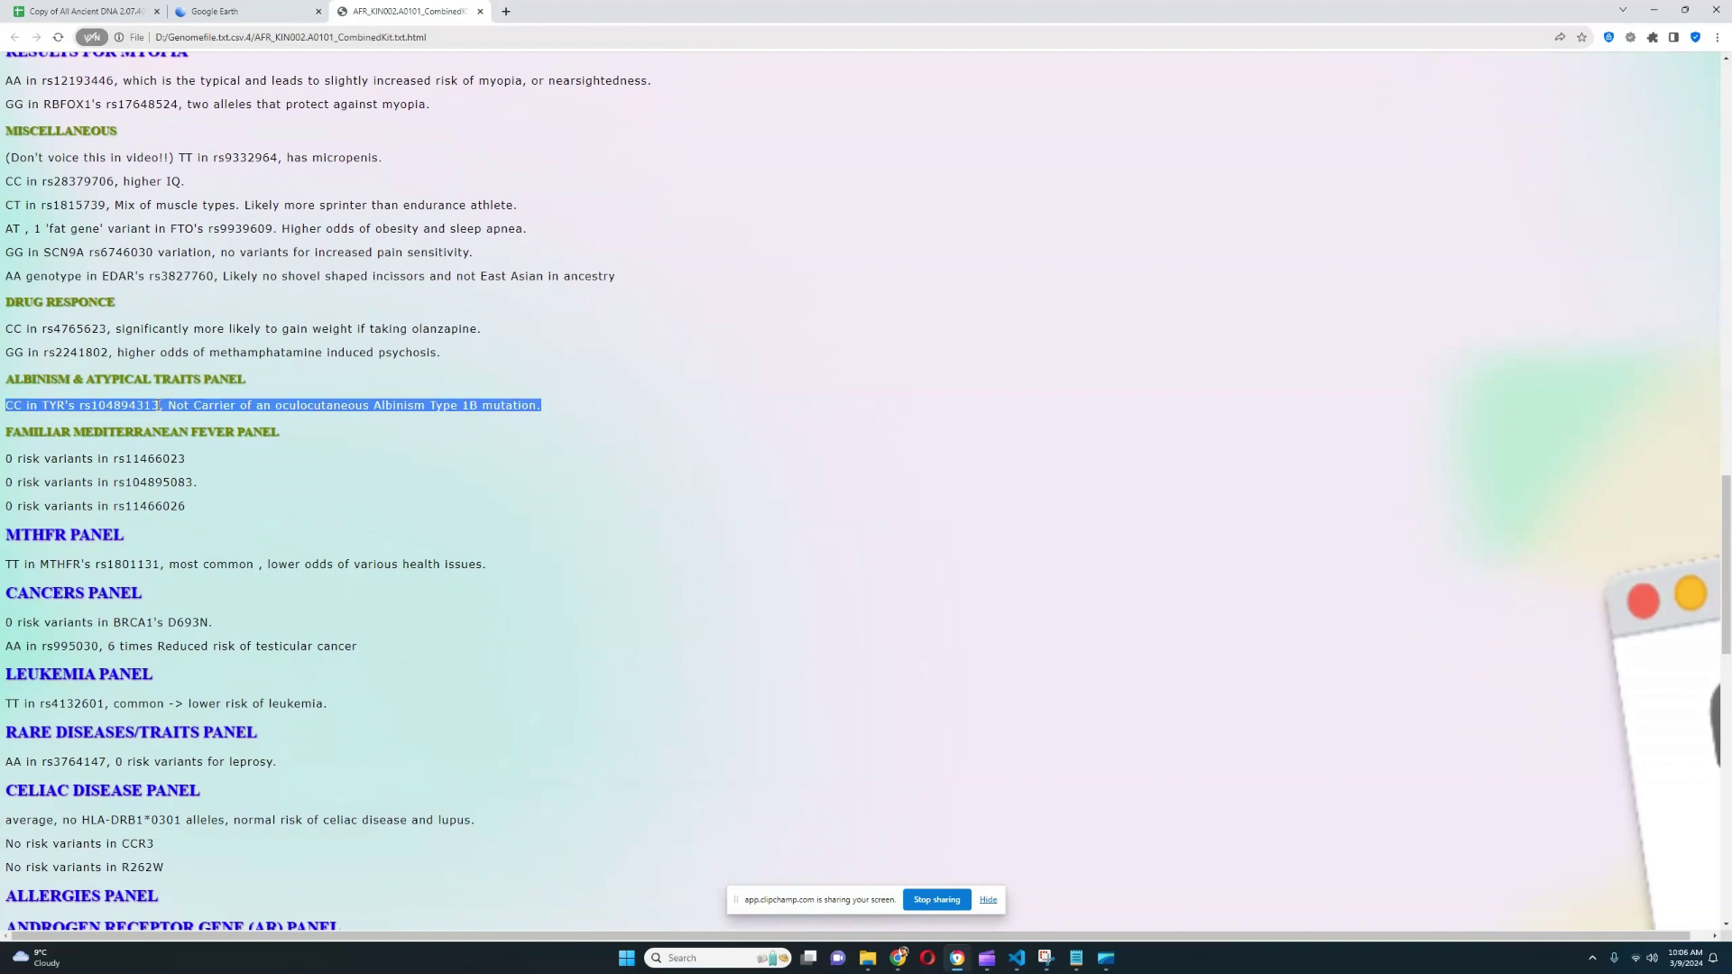
{"action": "scroll", "coordinate": [592, 372], "scroll_direction": "down", "scroll_amount": 2}
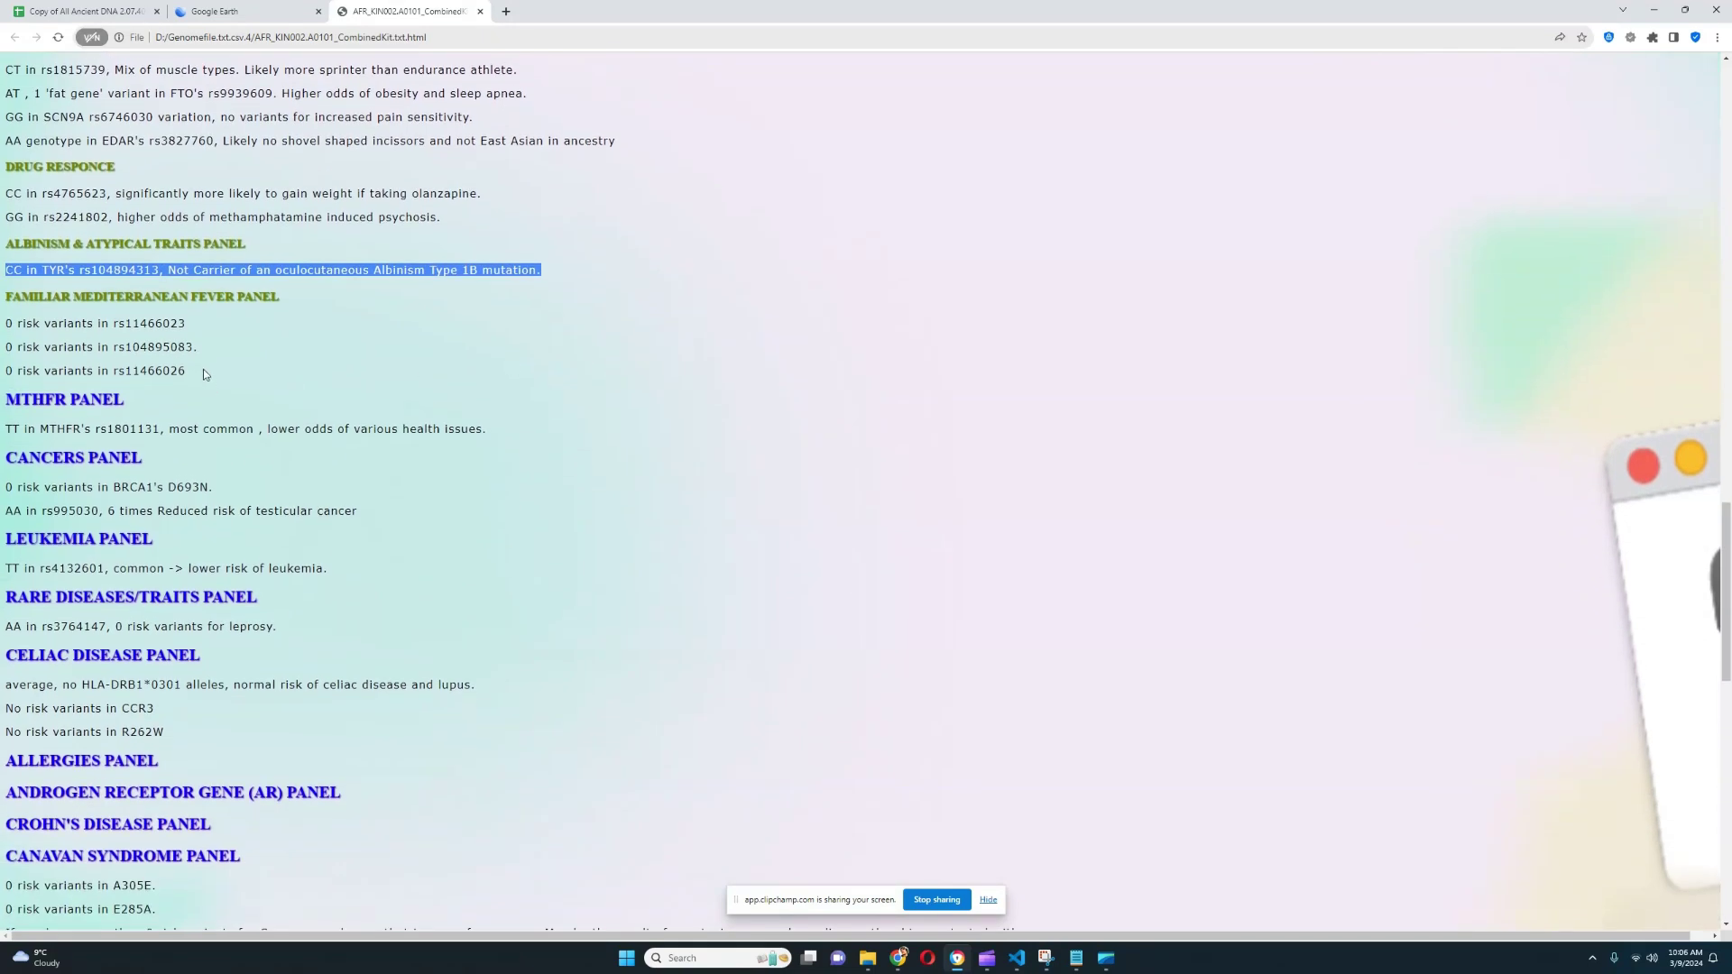
{"action": "left_click_drag", "start_coordinate": [203, 371], "coordinate": [2, 319]}
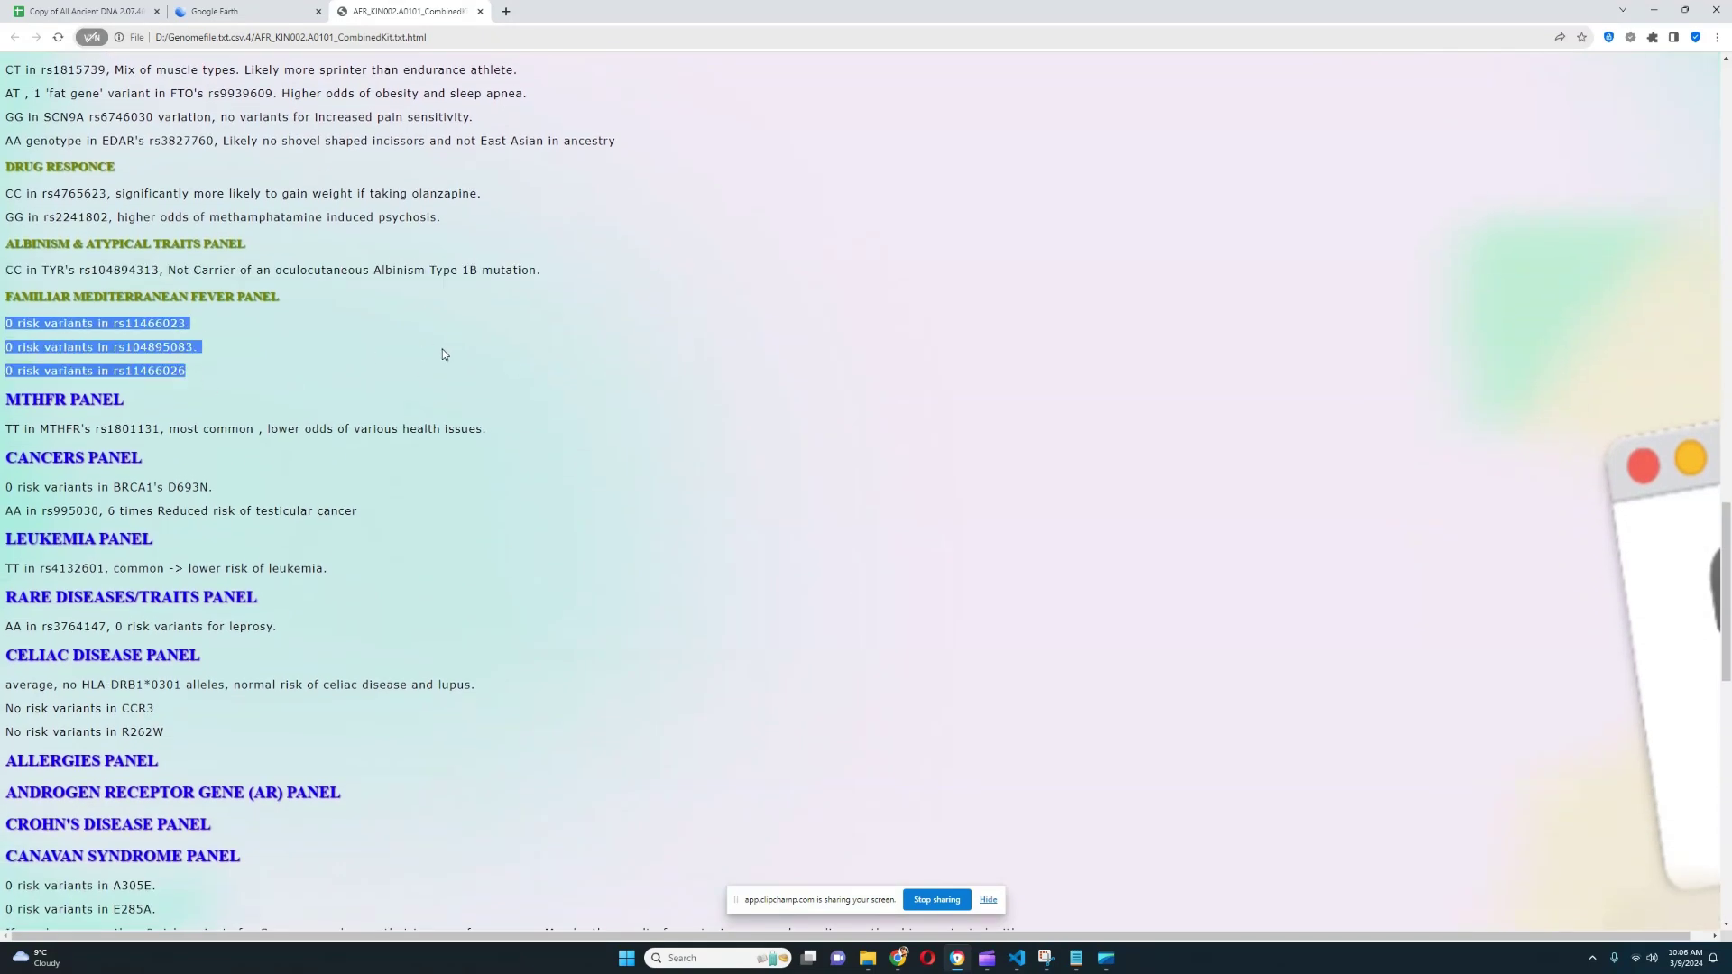
- Highlight the MTHFR rs1801131, testicular cancer rs995030 and leukemia rs4132601 result lines
{"action": "scroll", "coordinate": [442, 350], "scroll_direction": "down", "scroll_amount": 2}
{"action": "left_click_drag", "start_coordinate": [7, 293], "coordinate": [489, 298]}
{"action": "scroll", "coordinate": [545, 351], "scroll_direction": "down", "scroll_amount": 1}
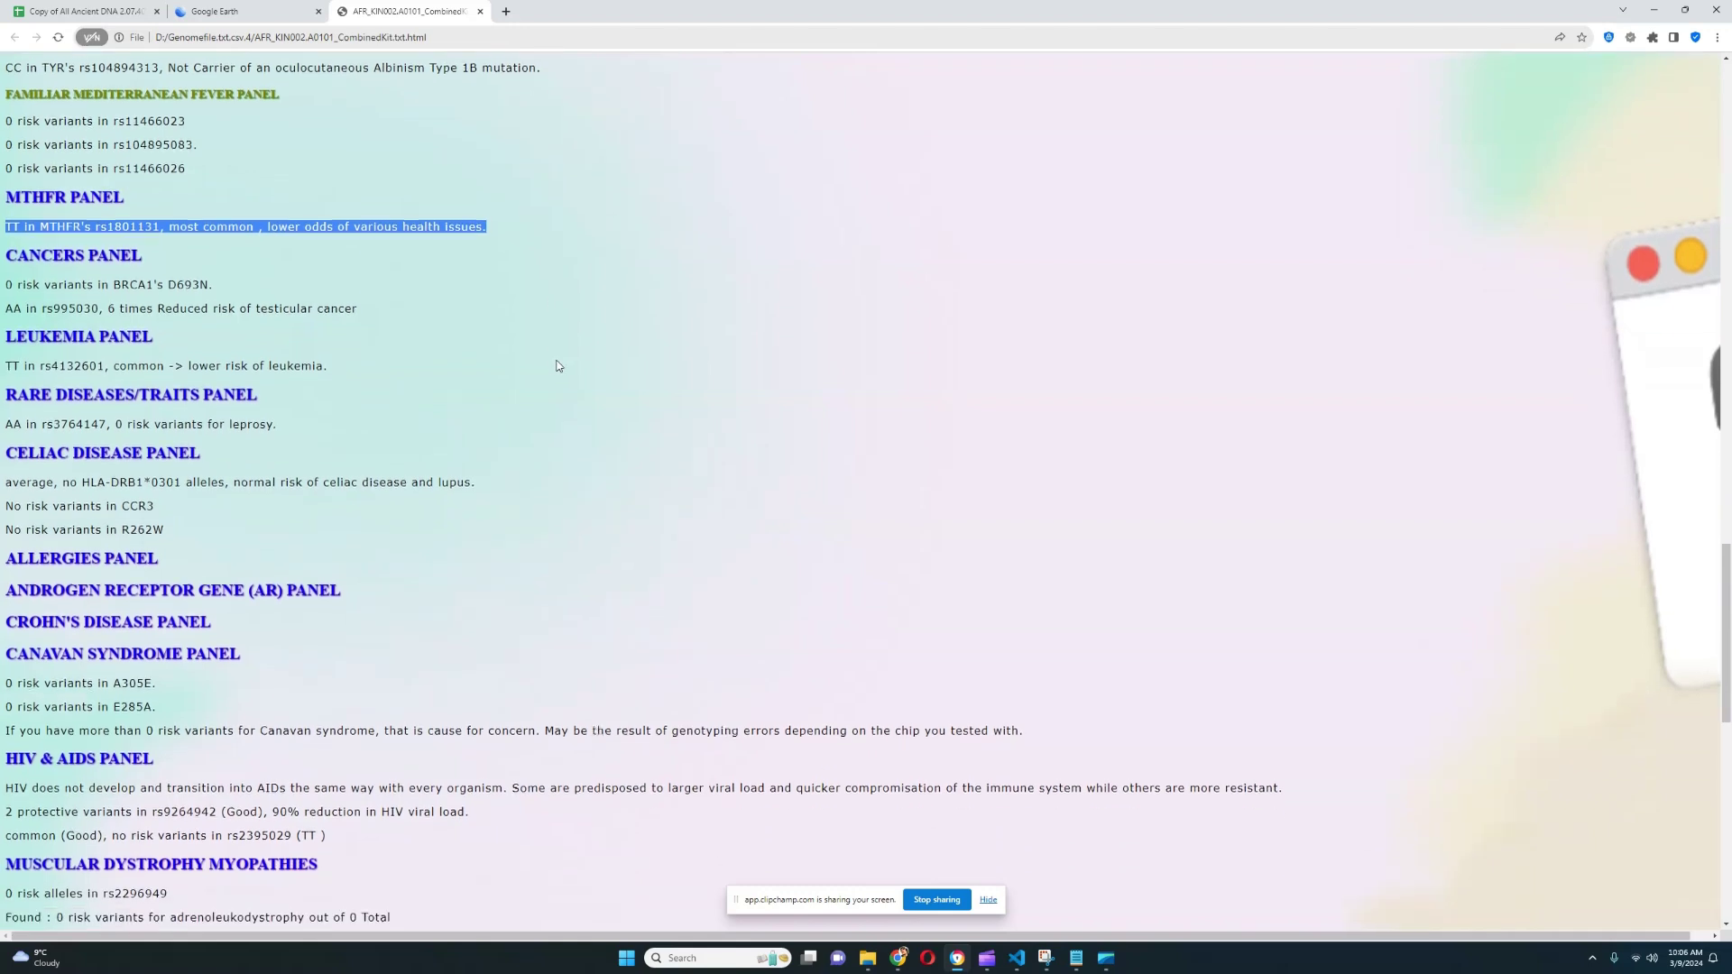
{"action": "left_click", "coordinate": [4, 311]}
{"action": "left_click_drag", "start_coordinate": [258, 309], "coordinate": [380, 314]}
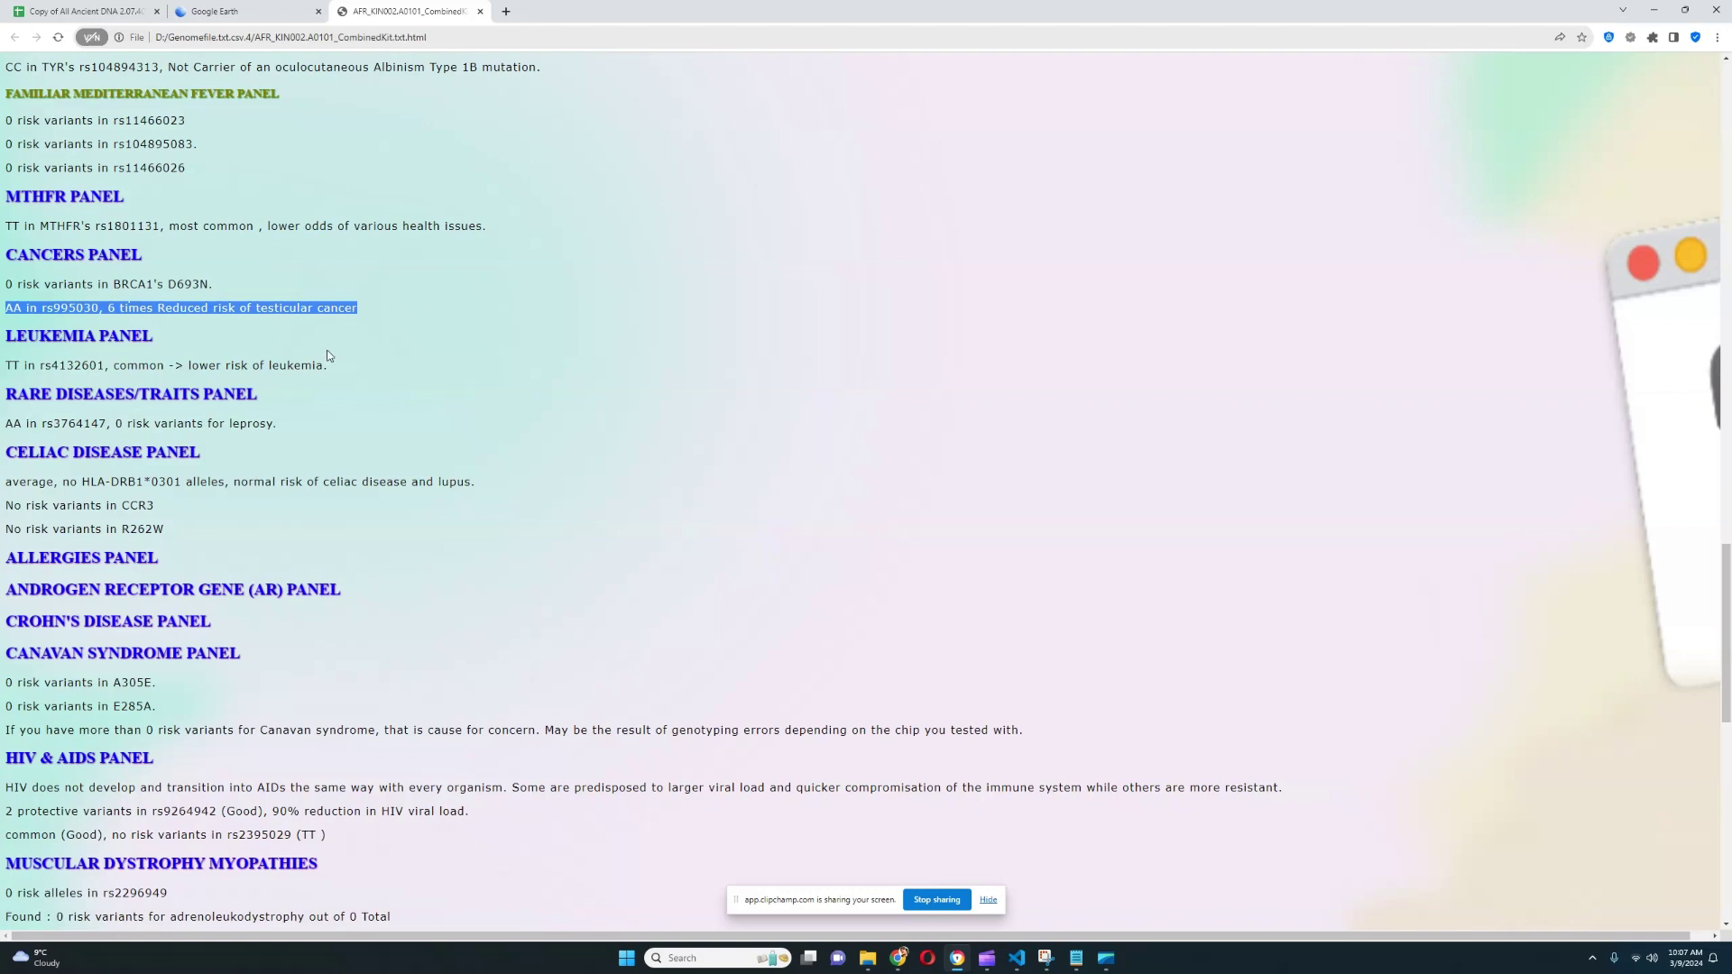
{"action": "left_click_drag", "start_coordinate": [3, 365], "coordinate": [341, 371]}
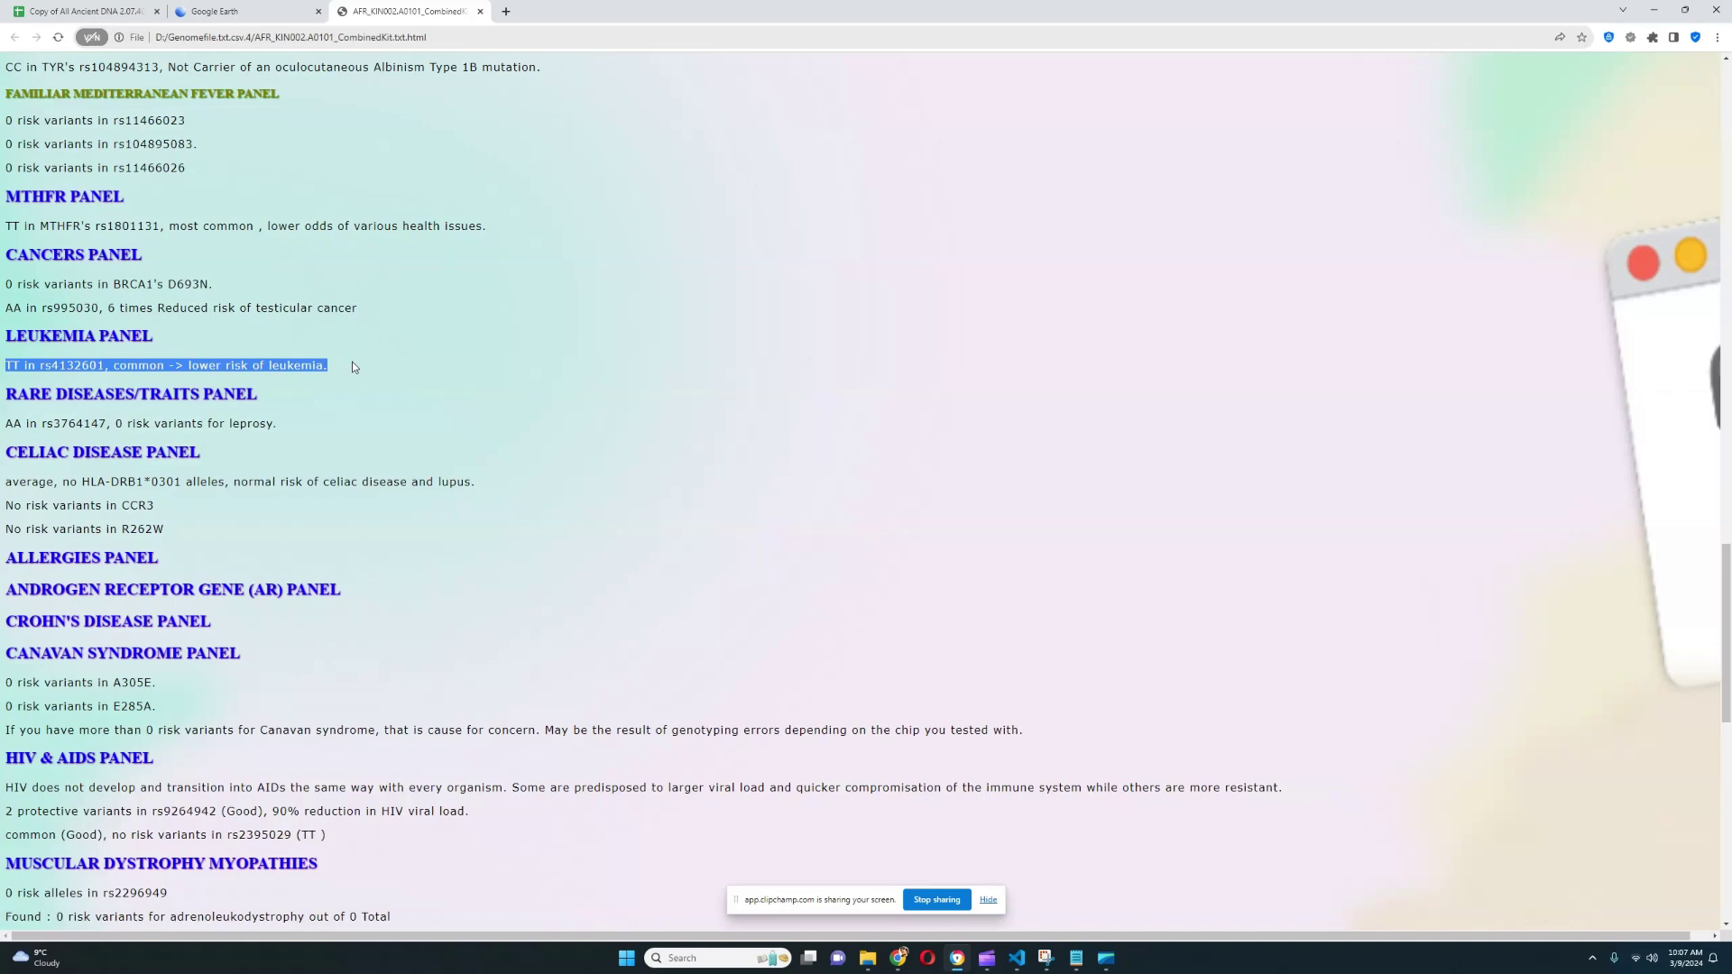
- Highlight the Allergies, Androgen Receptor Gene (AR) and Crohn's Disease panel headings together
{"action": "scroll", "coordinate": [357, 362], "scroll_direction": "down", "scroll_amount": 2}
{"action": "scroll", "coordinate": [327, 333], "scroll_direction": "down", "scroll_amount": 2}
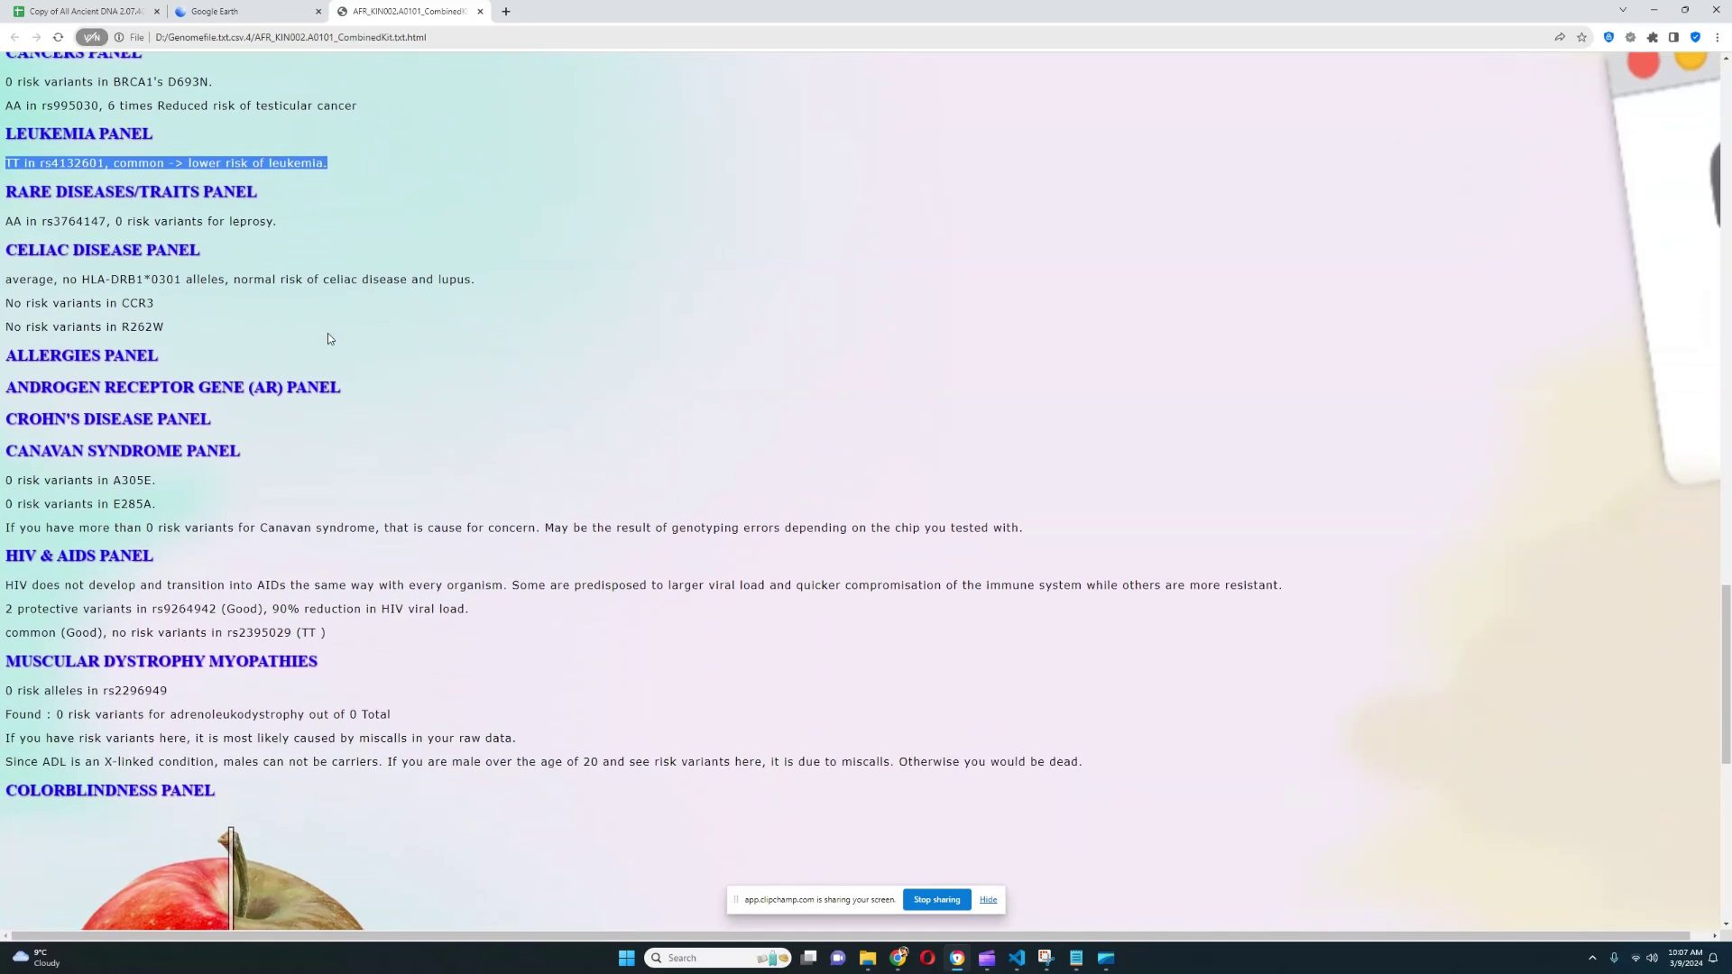
{"action": "left_click_drag", "start_coordinate": [62, 286], "coordinate": [279, 320]}
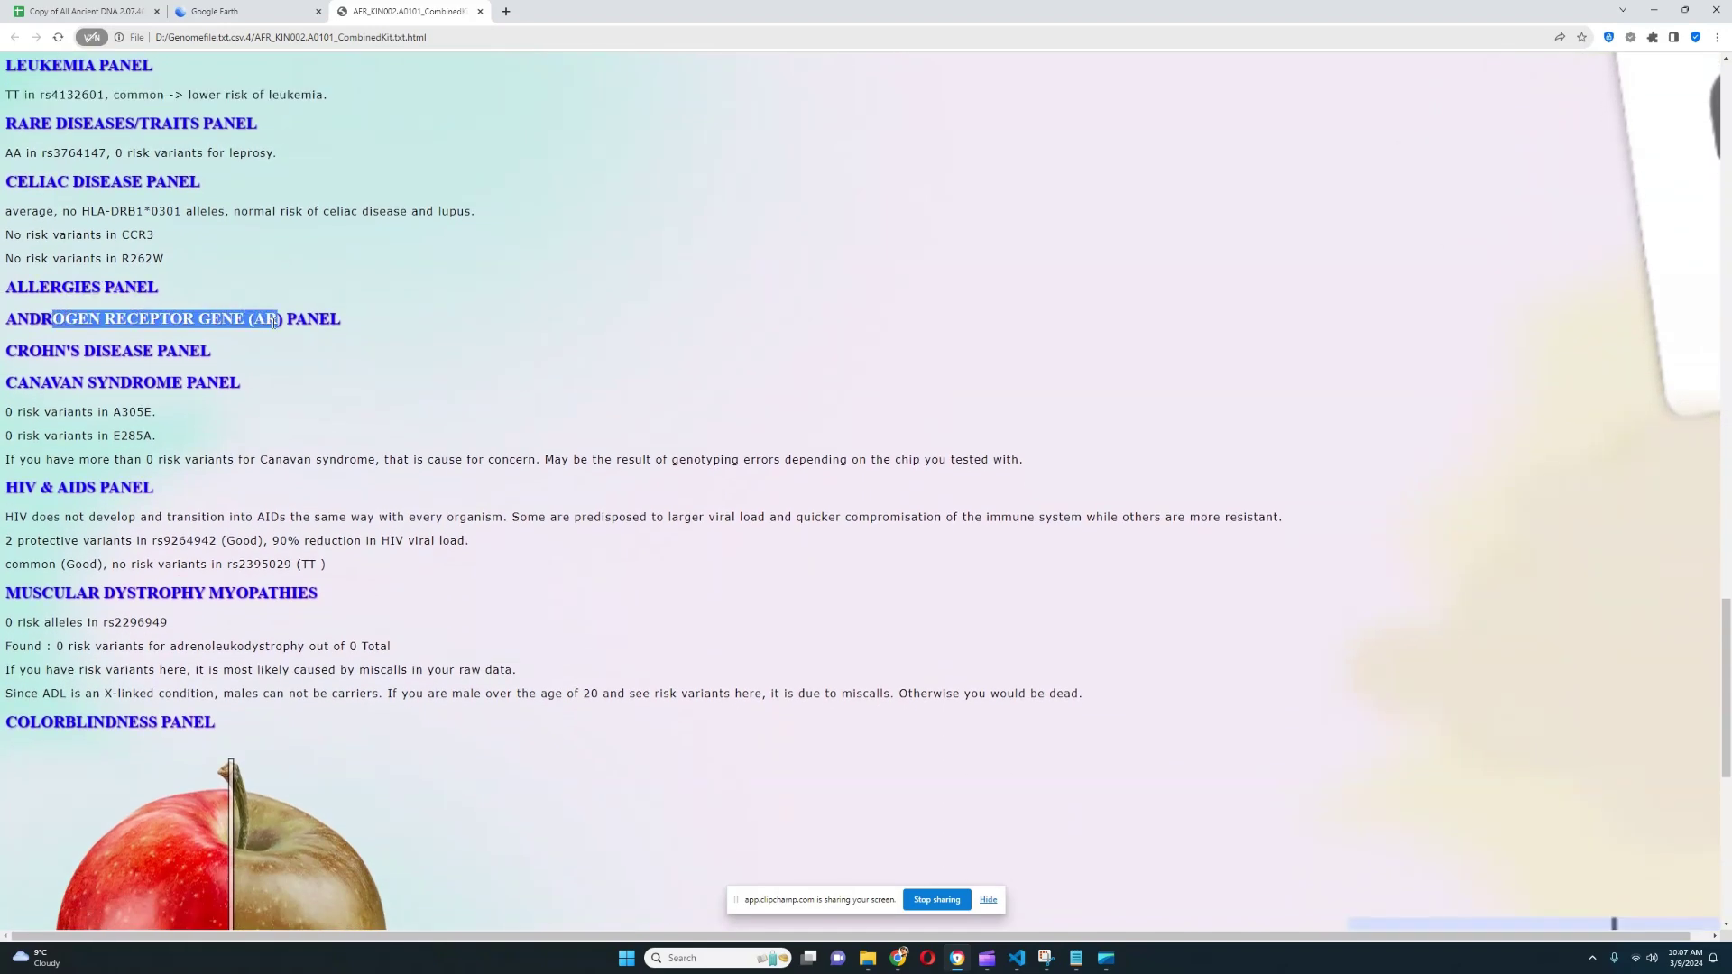
{"action": "left_click_drag", "start_coordinate": [27, 351], "coordinate": [212, 352]}
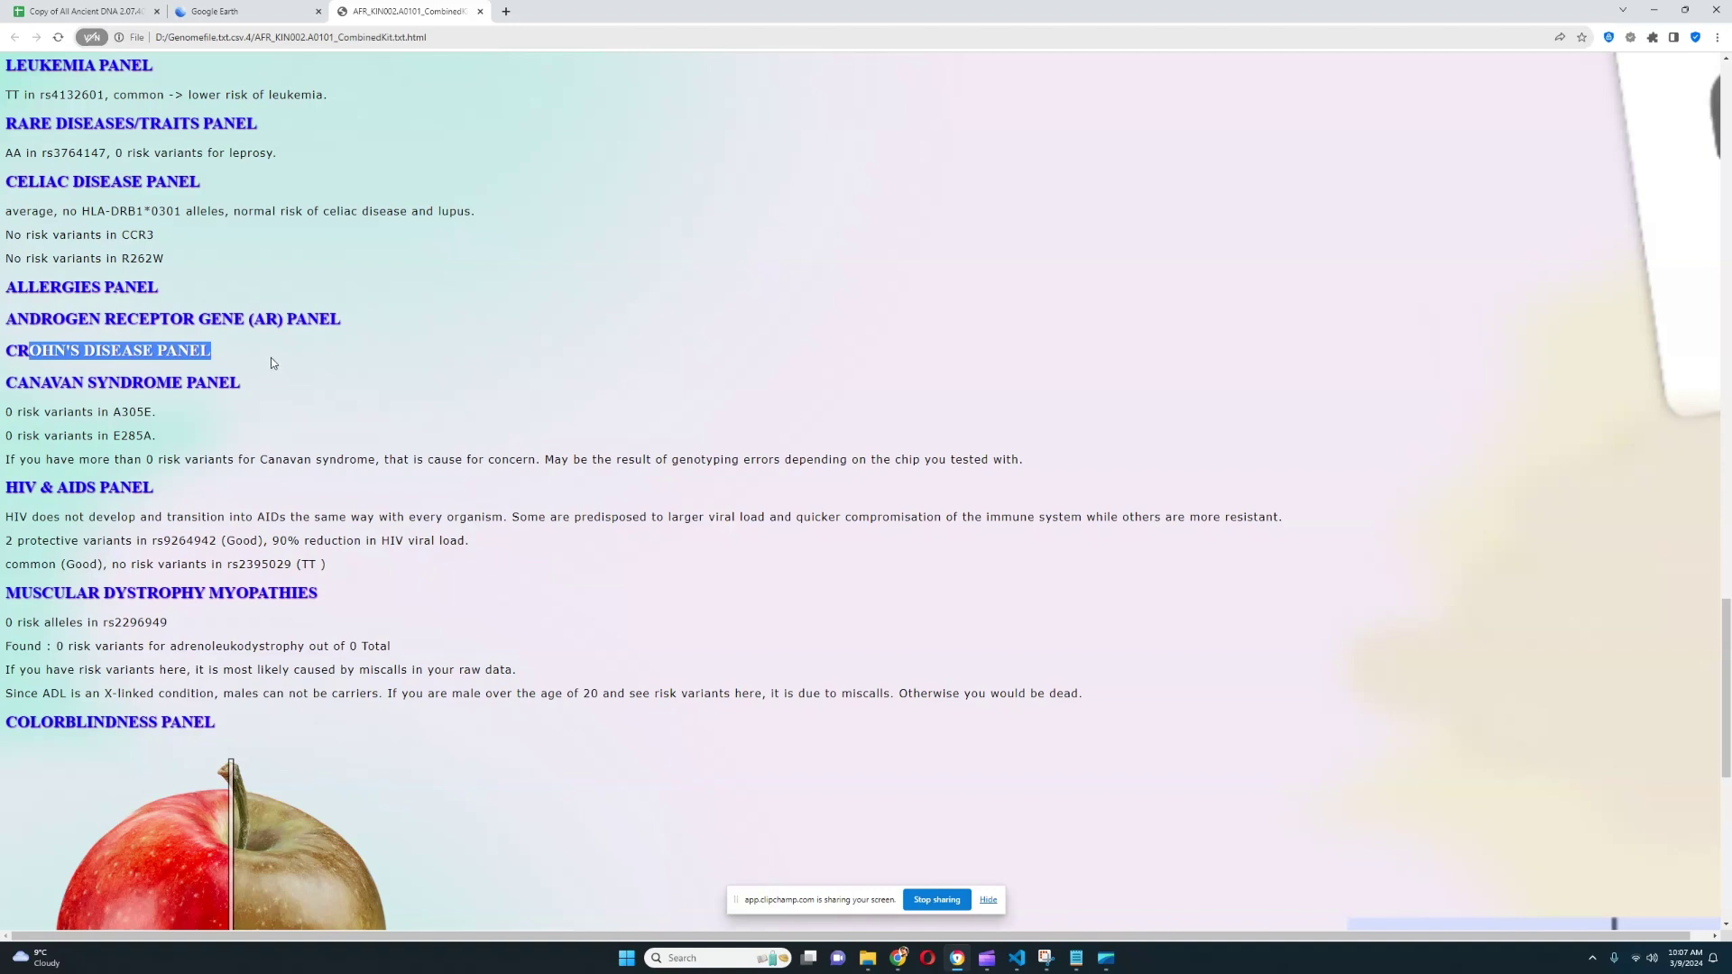
{"action": "left_click", "coordinate": [229, 364]}
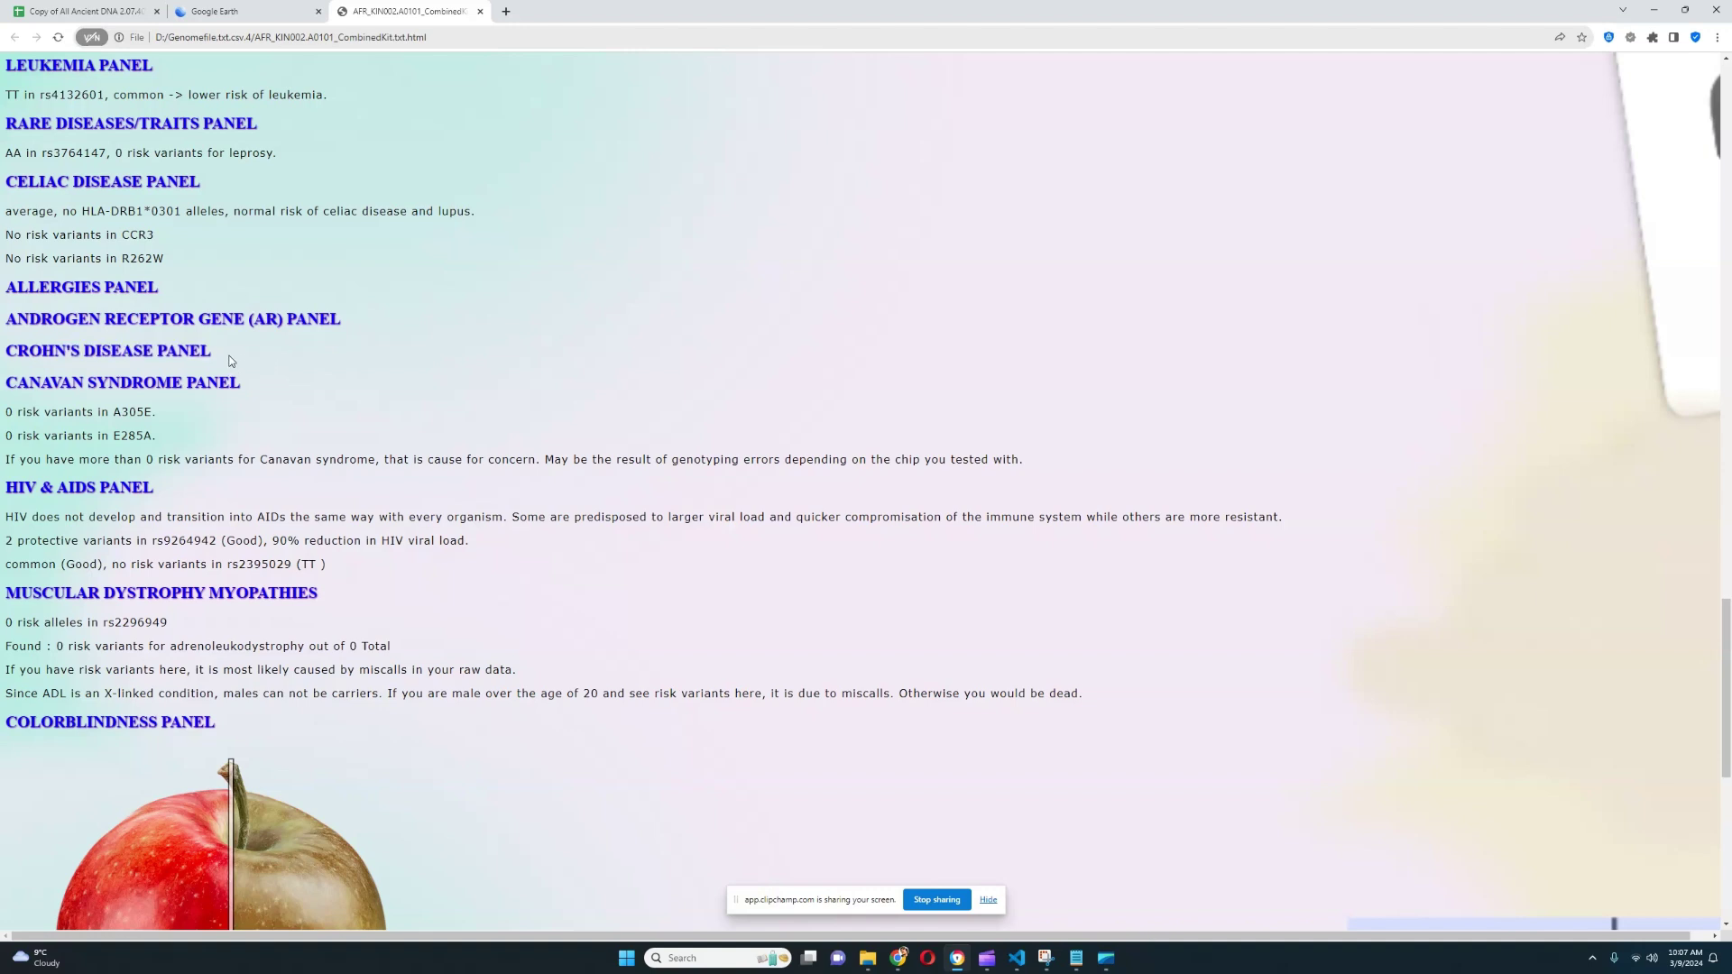
{"action": "left_click_drag", "start_coordinate": [247, 359], "coordinate": [9, 287]}
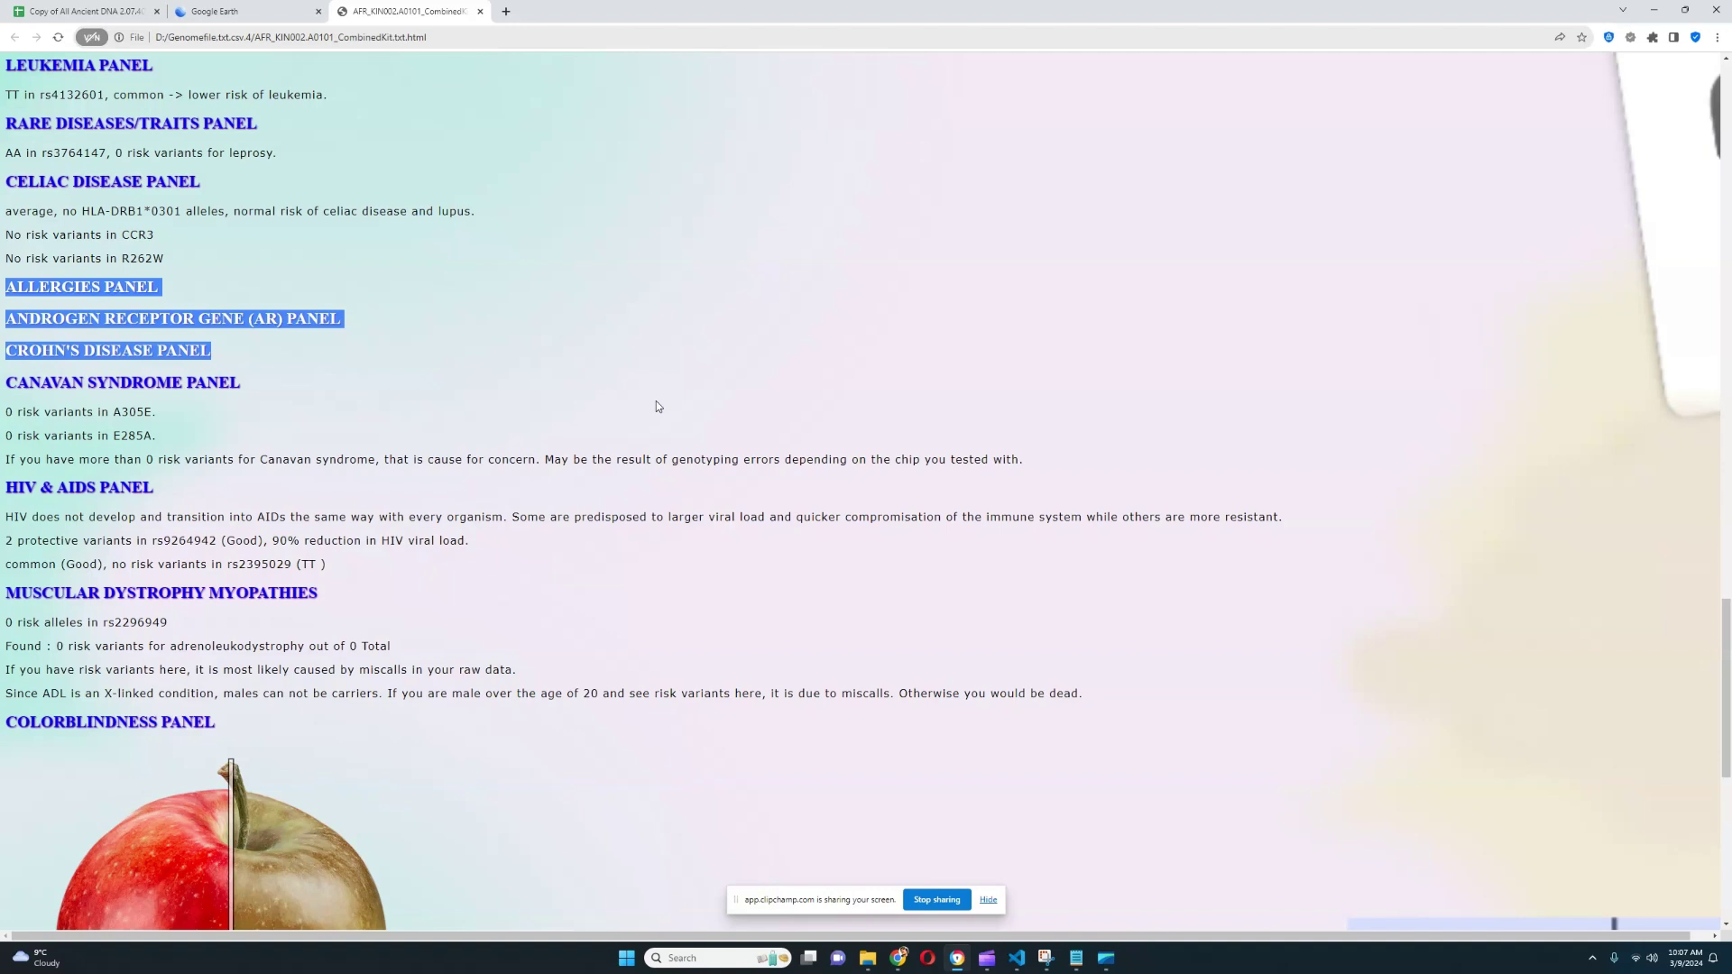
- Highlight the Canavan syndrome A305E and E285A lines and the rs9264942 line in the HIV & AIDS panel
{"action": "scroll", "coordinate": [655, 404], "scroll_direction": "down", "scroll_amount": 1}
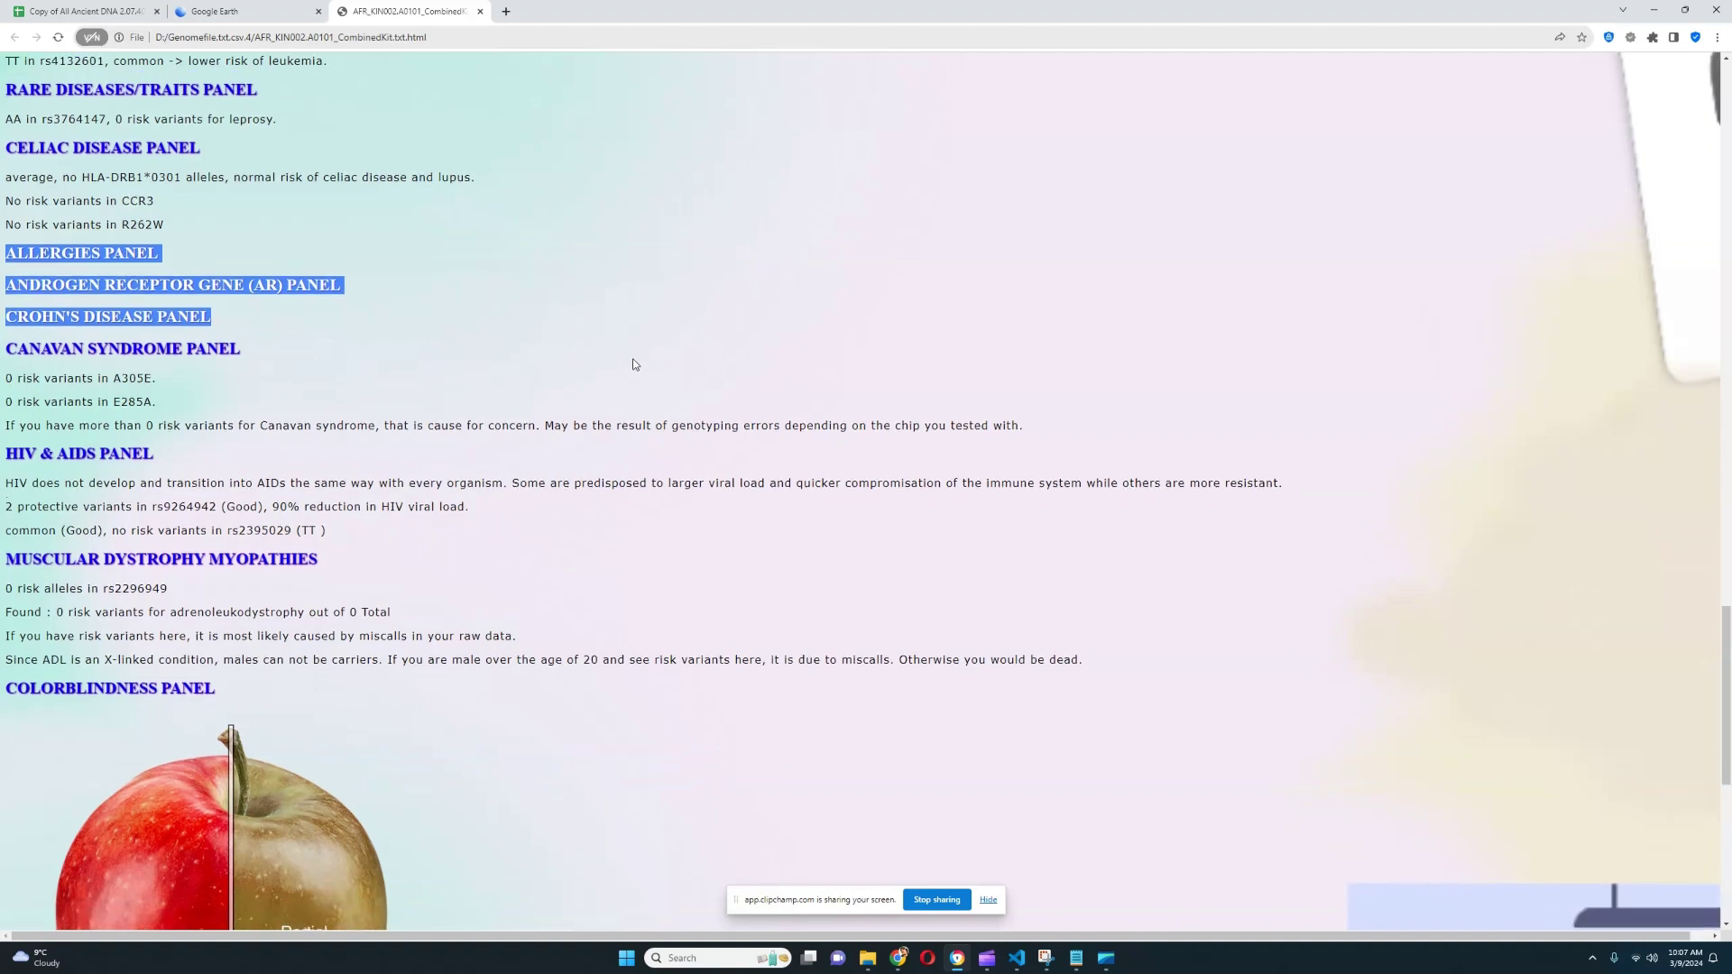
{"action": "left_click_drag", "start_coordinate": [2, 343], "coordinate": [167, 361]}
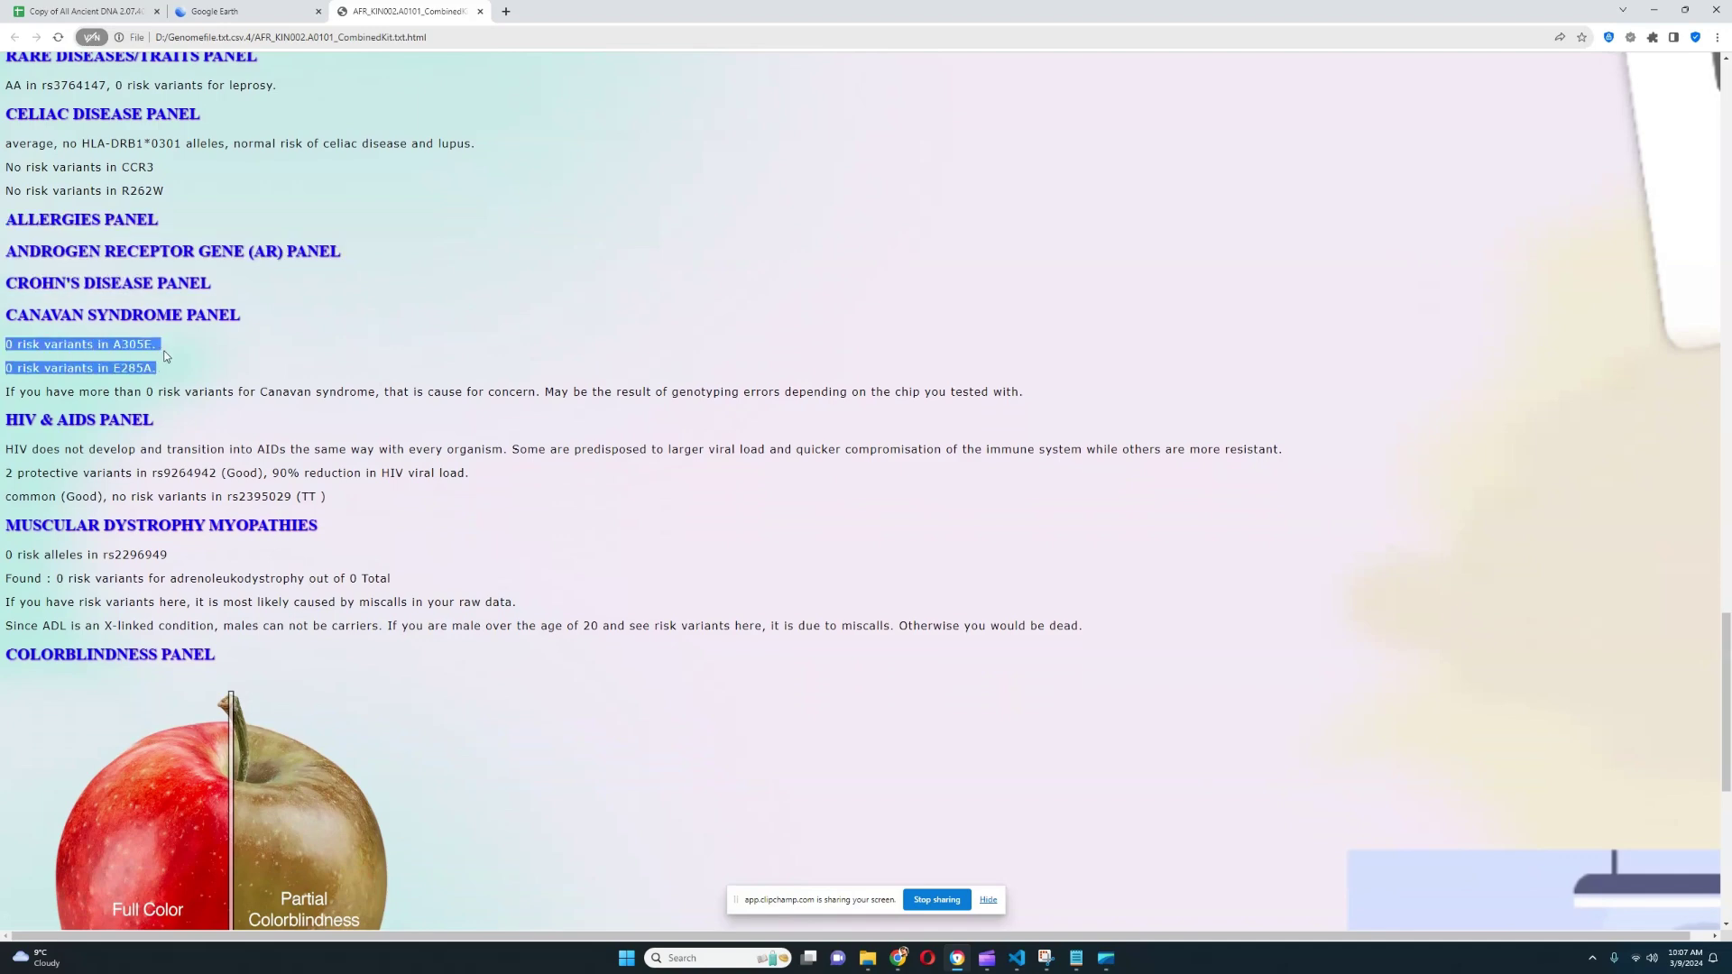
{"action": "scroll", "coordinate": [437, 401], "scroll_direction": "down", "scroll_amount": 2}
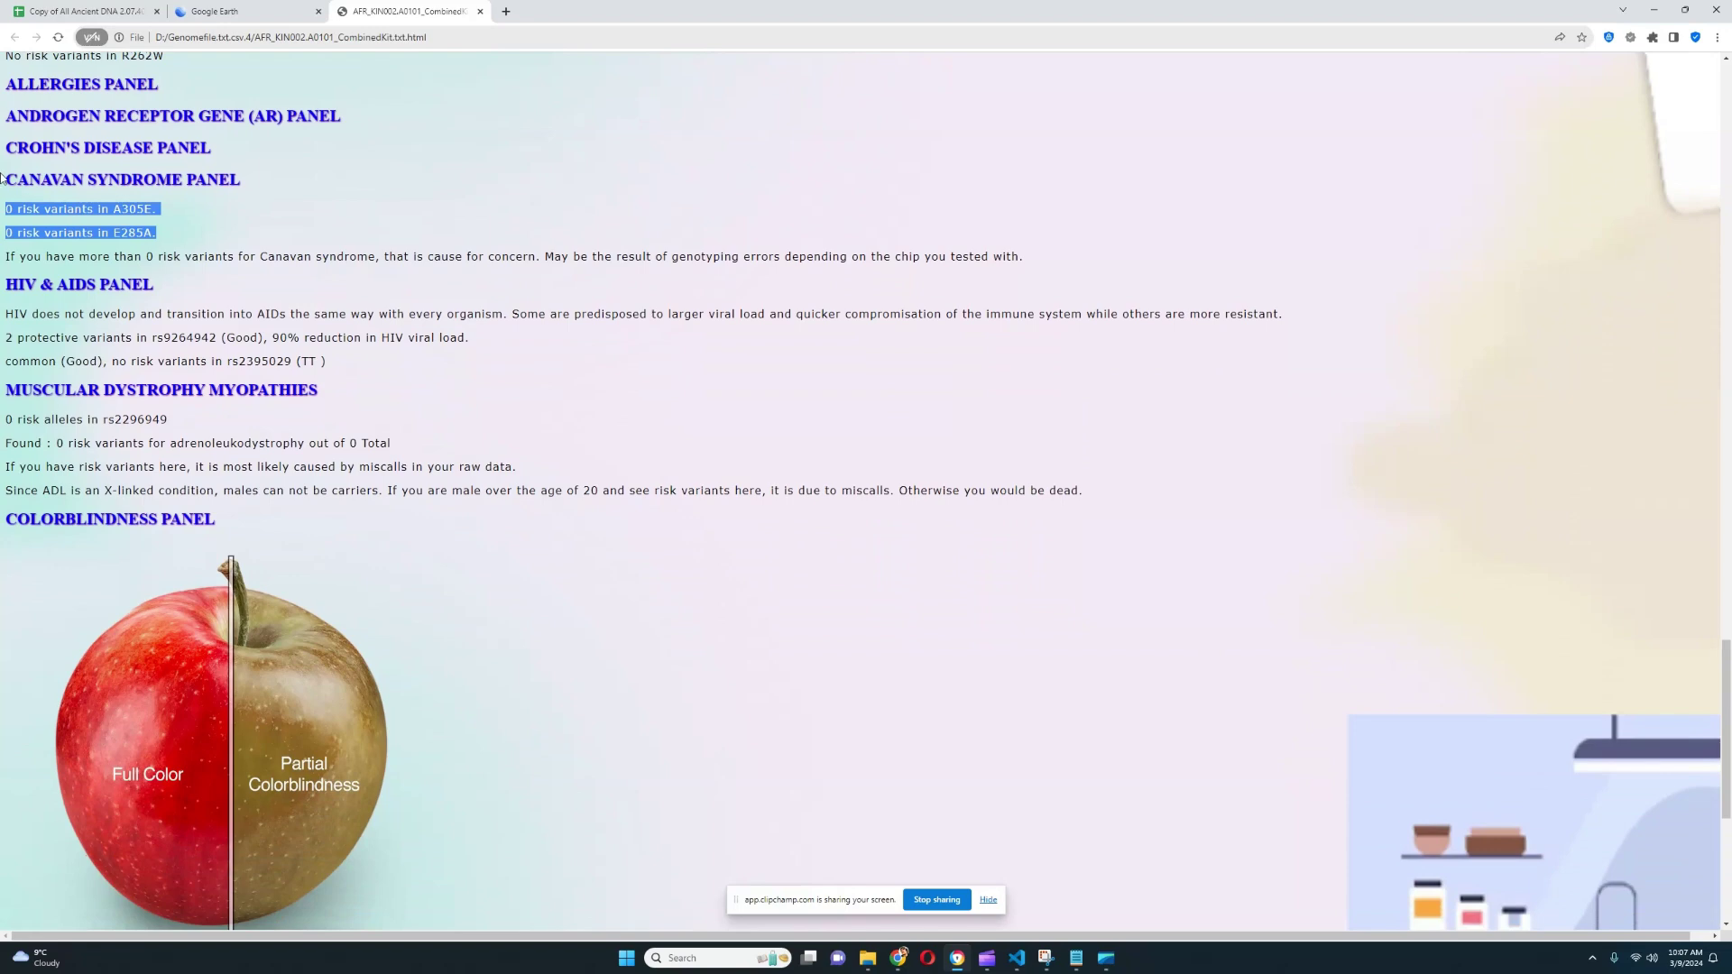
{"action": "left_click_drag", "start_coordinate": [4, 326], "coordinate": [529, 340]}
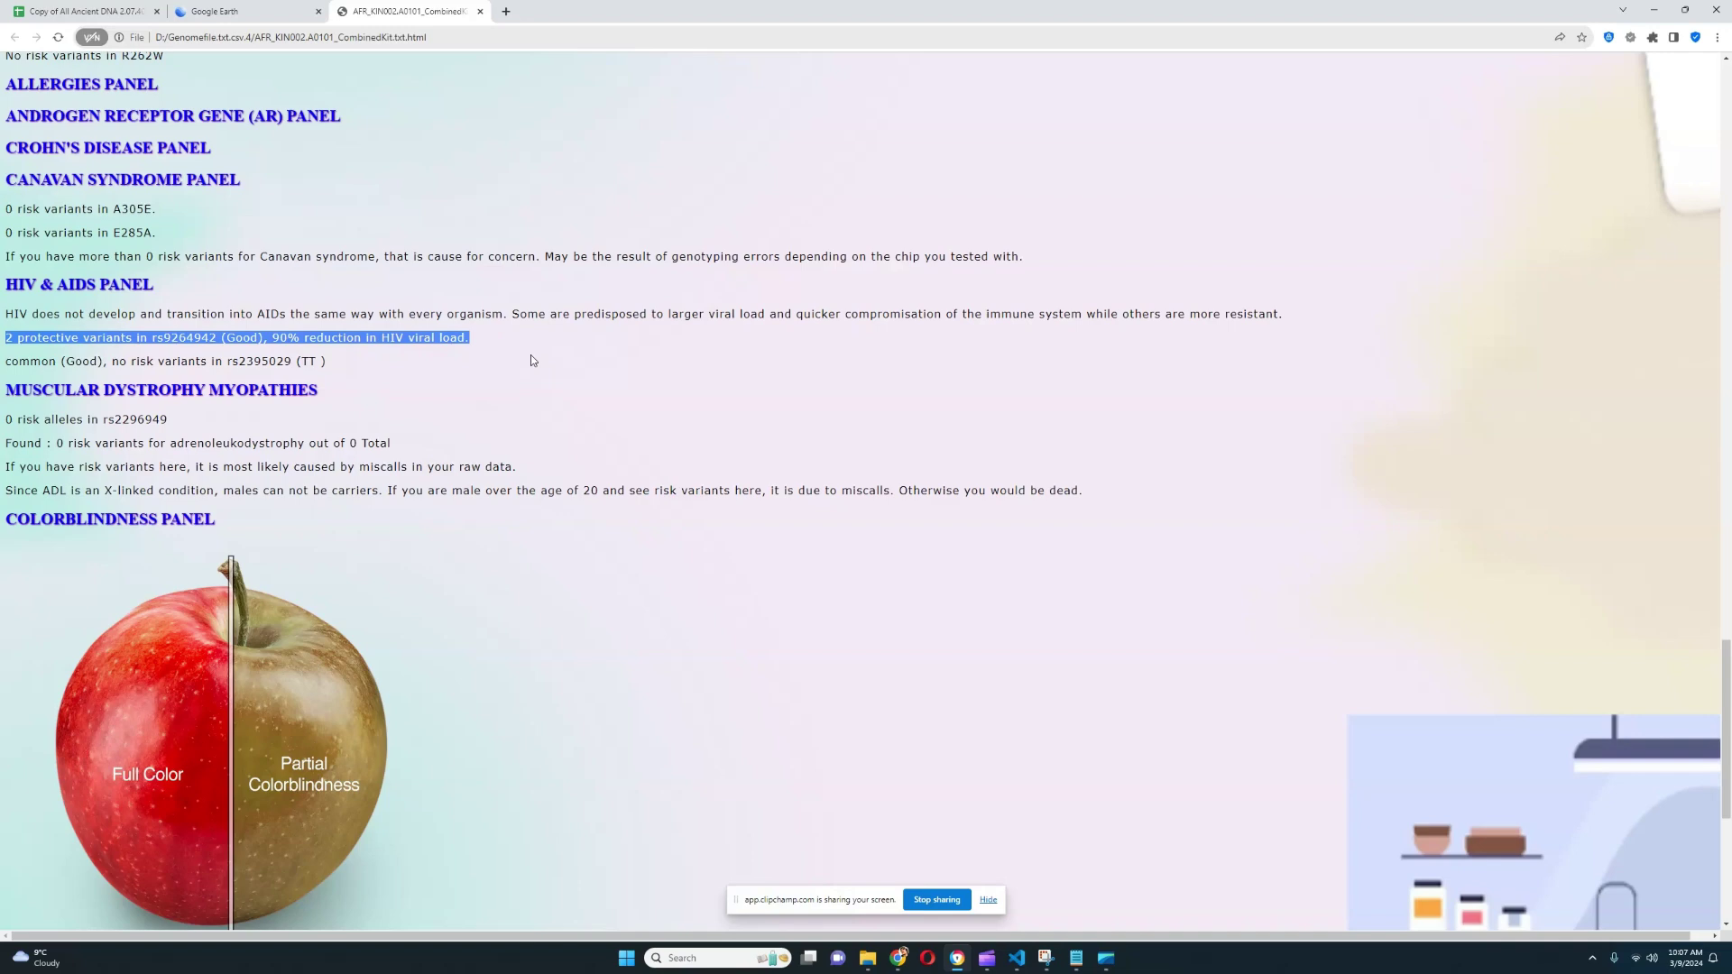
- Look up rs9264942 on SNPedia, examine its genotype summaries and population frequency chart, and return to the report
{"action": "left_click", "coordinate": [211, 336]}
{"action": "double_click", "coordinate": [164, 336]}
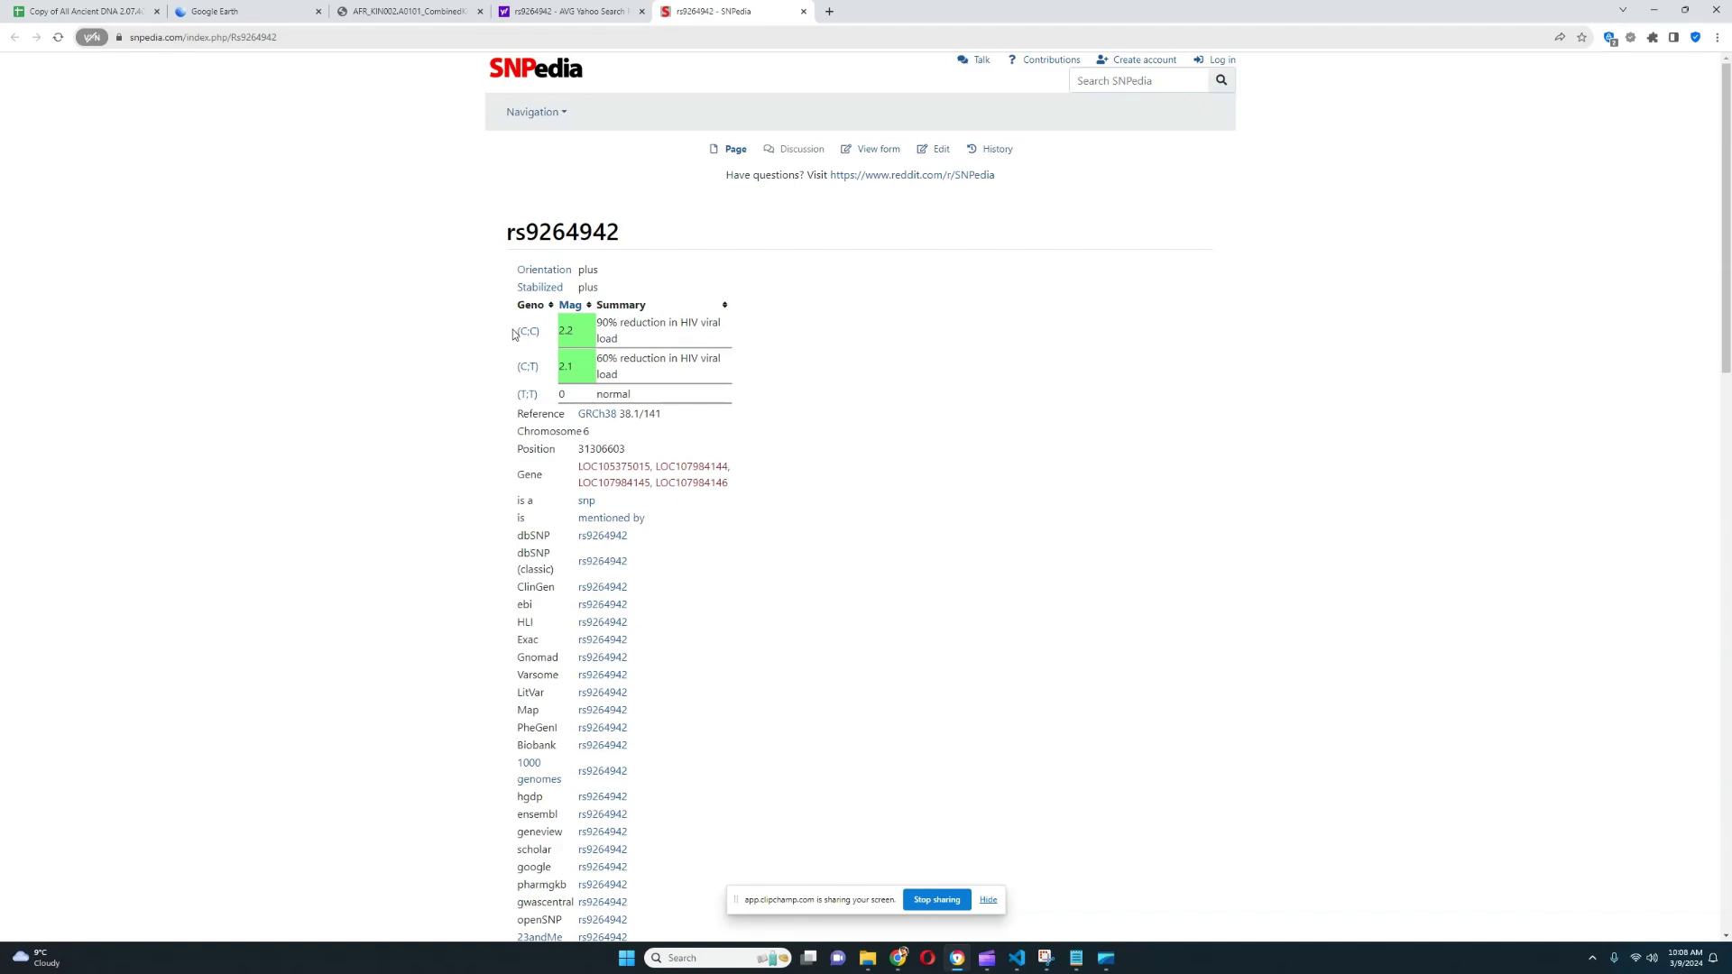
{"action": "scroll", "coordinate": [1117, 380], "scroll_direction": "down", "scroll_amount": 3}
{"action": "scroll", "coordinate": [1116, 381], "scroll_direction": "down", "scroll_amount": 7}
{"action": "scroll", "coordinate": [916, 288], "scroll_direction": "up", "scroll_amount": 2}
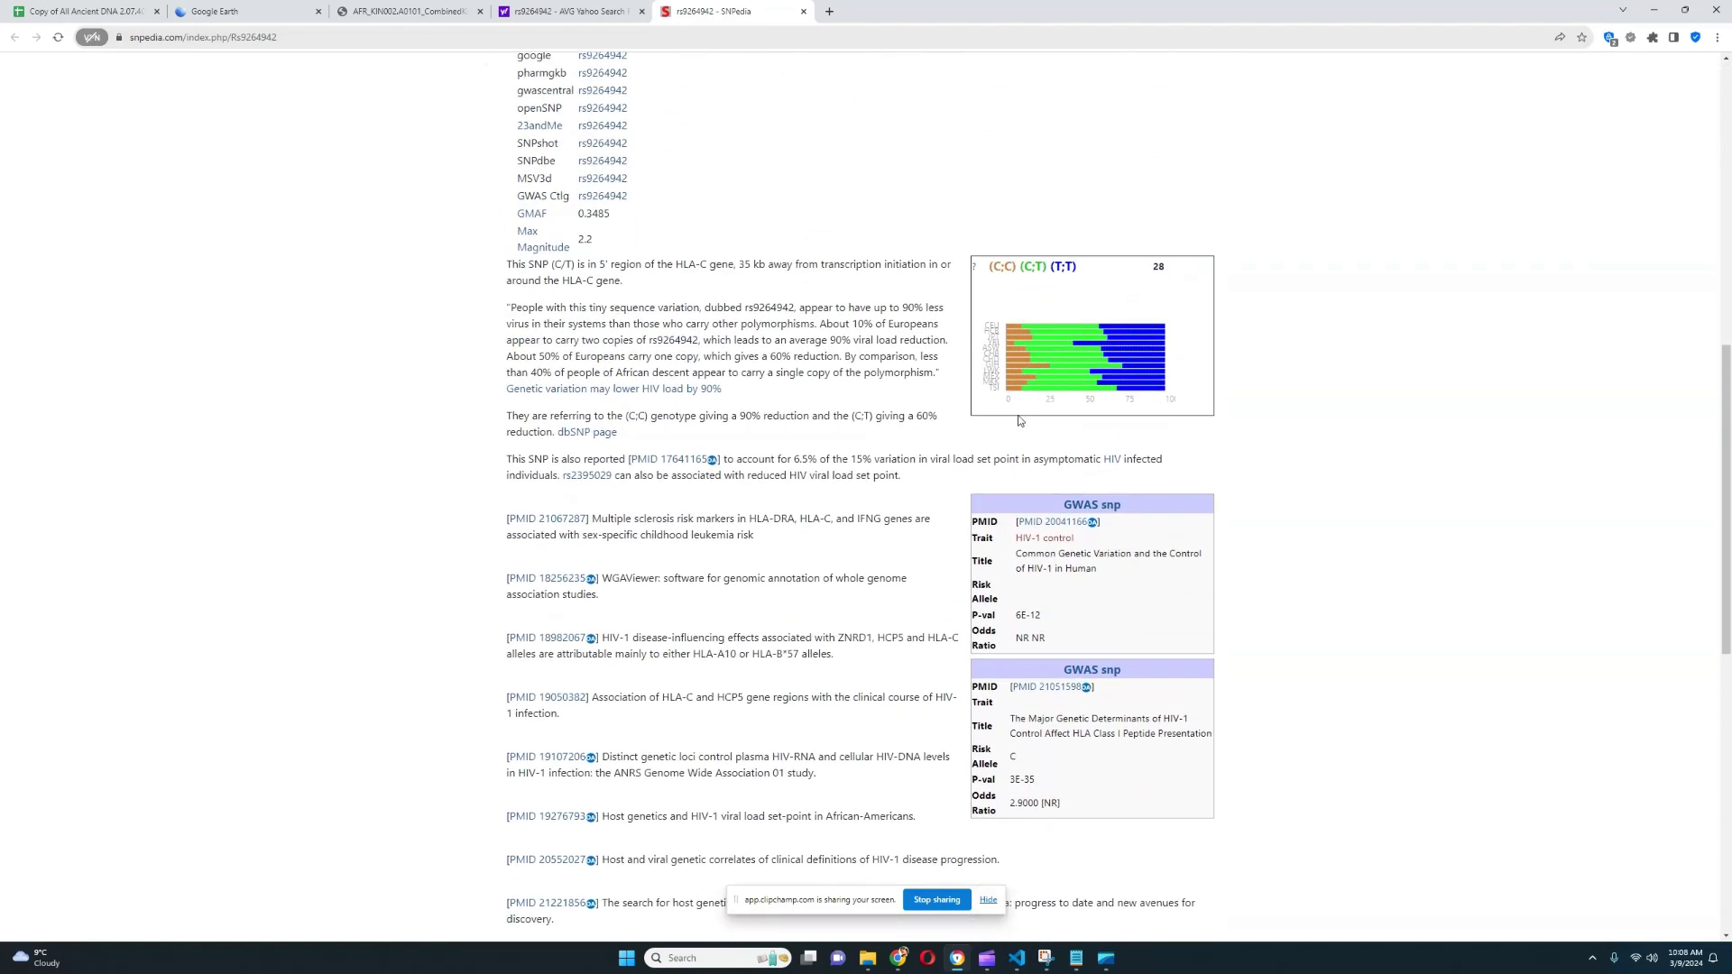
{"action": "scroll", "coordinate": [916, 289], "scroll_direction": "up", "scroll_amount": 7}
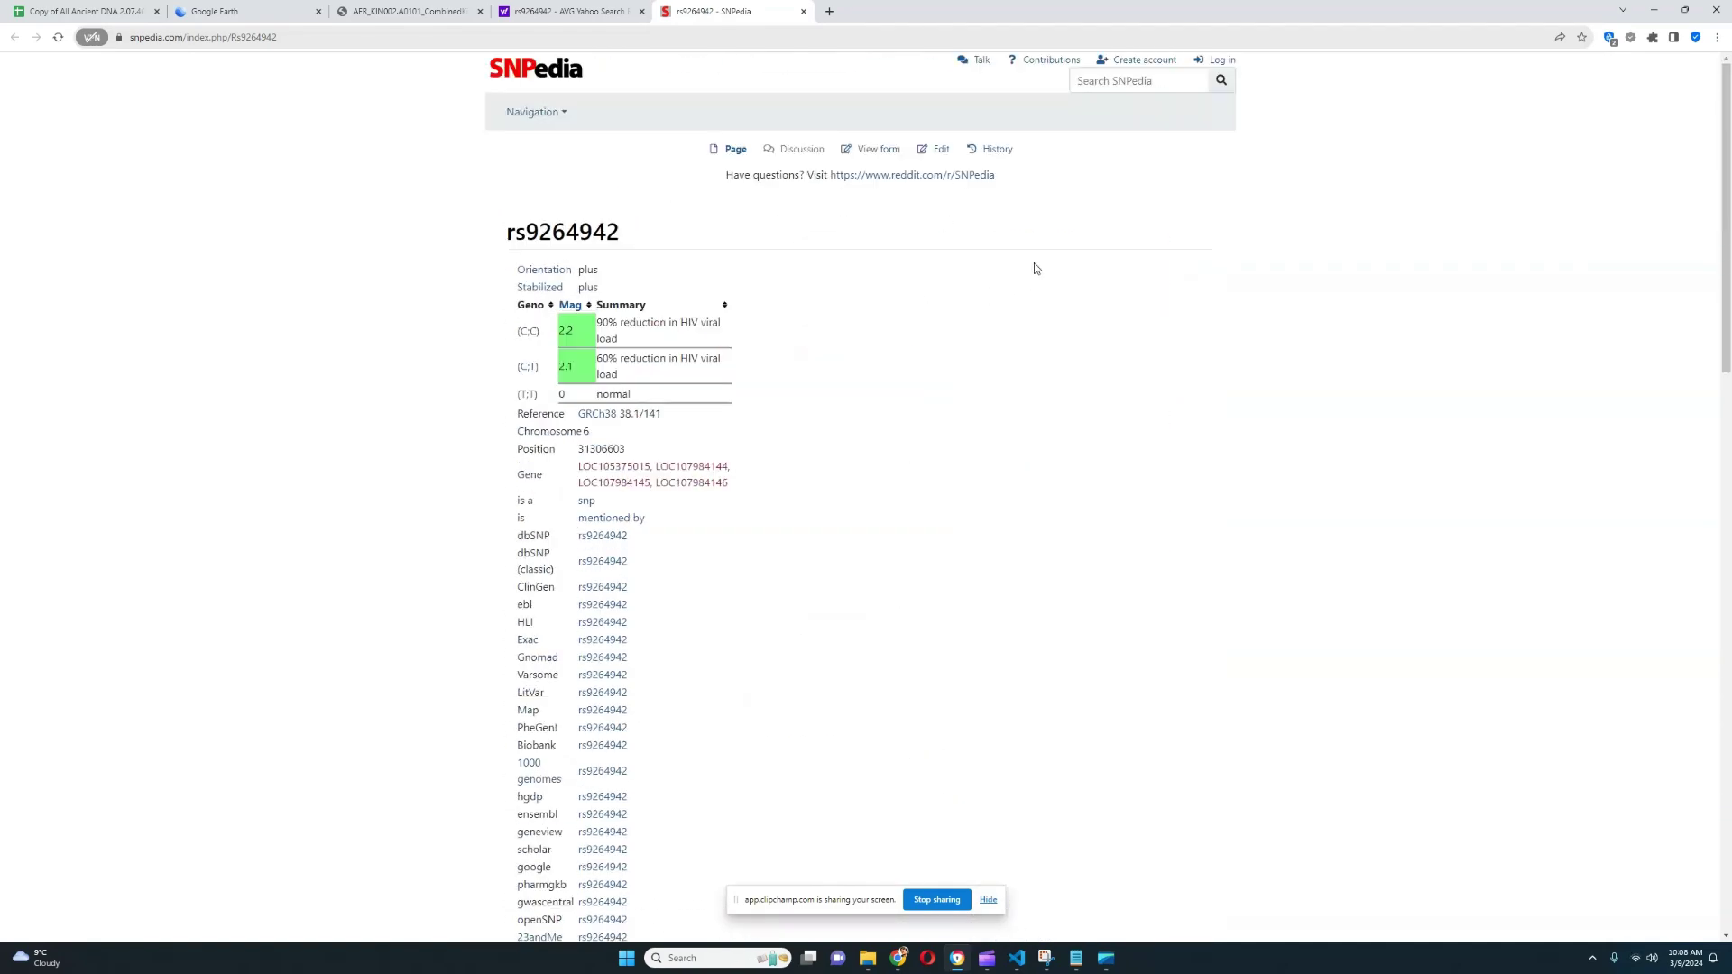
{"action": "scroll", "coordinate": [1003, 343], "scroll_direction": "down", "scroll_amount": 5}
{"action": "scroll", "coordinate": [1003, 325], "scroll_direction": "up", "scroll_amount": 5}
{"action": "scroll", "coordinate": [1005, 323], "scroll_direction": "down", "scroll_amount": 10}
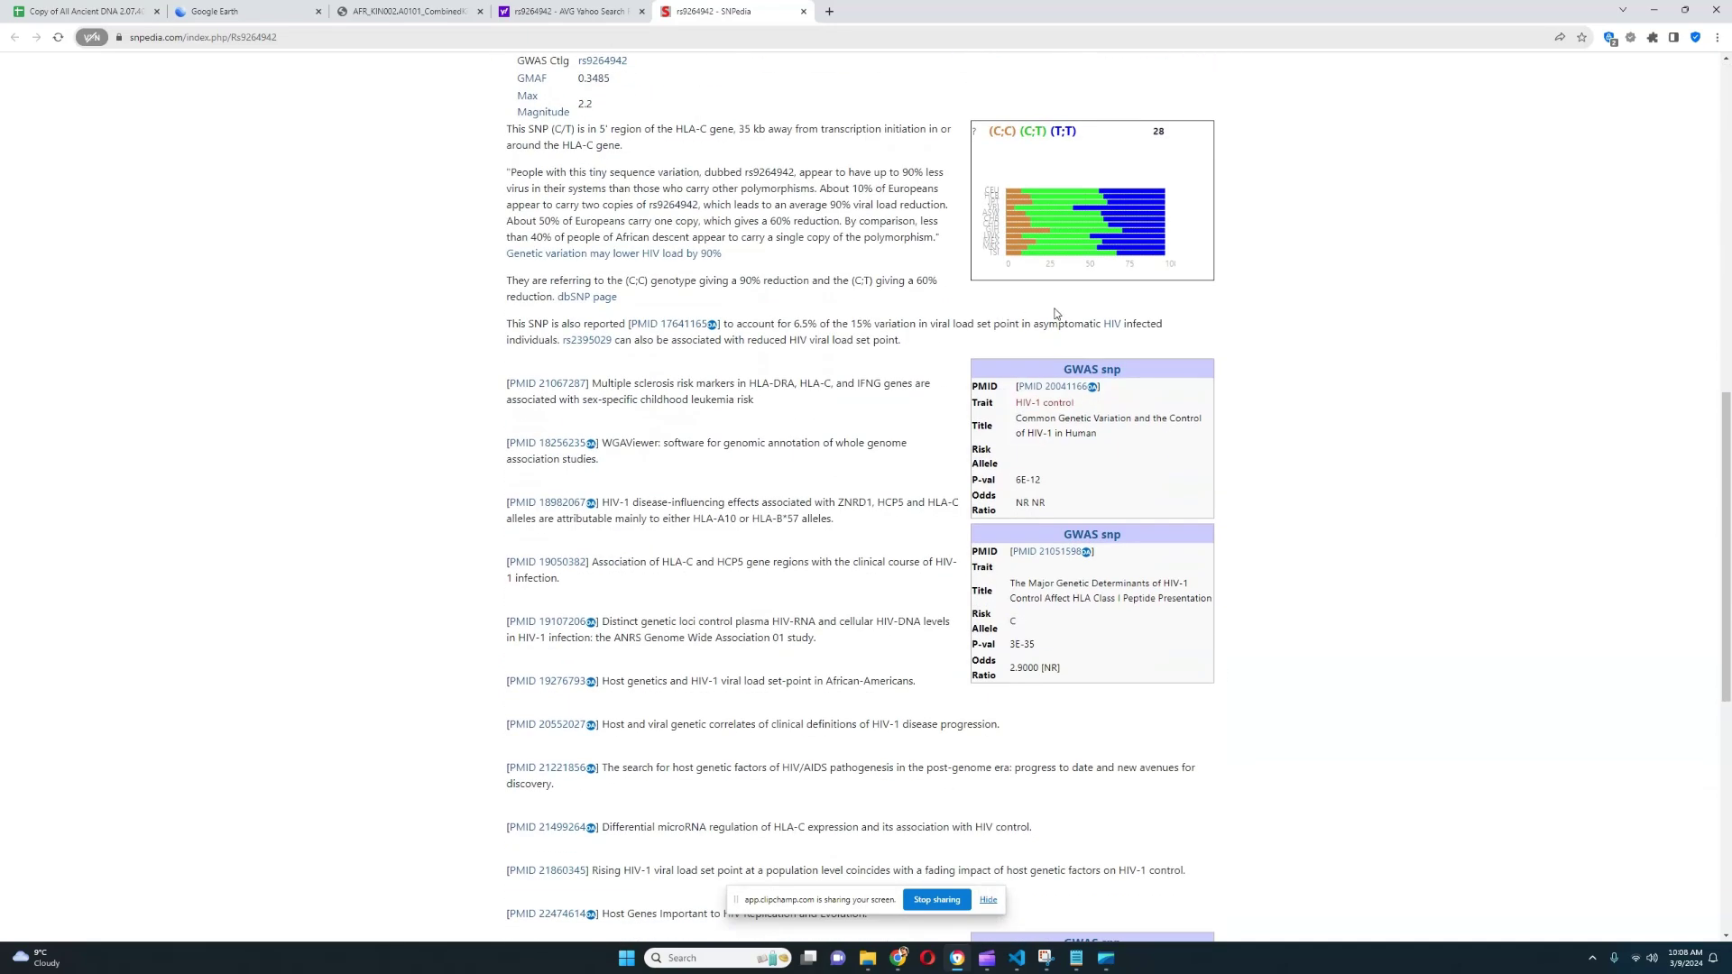
{"action": "left_click", "coordinate": [803, 12]}
{"action": "left_click", "coordinate": [642, 11]}
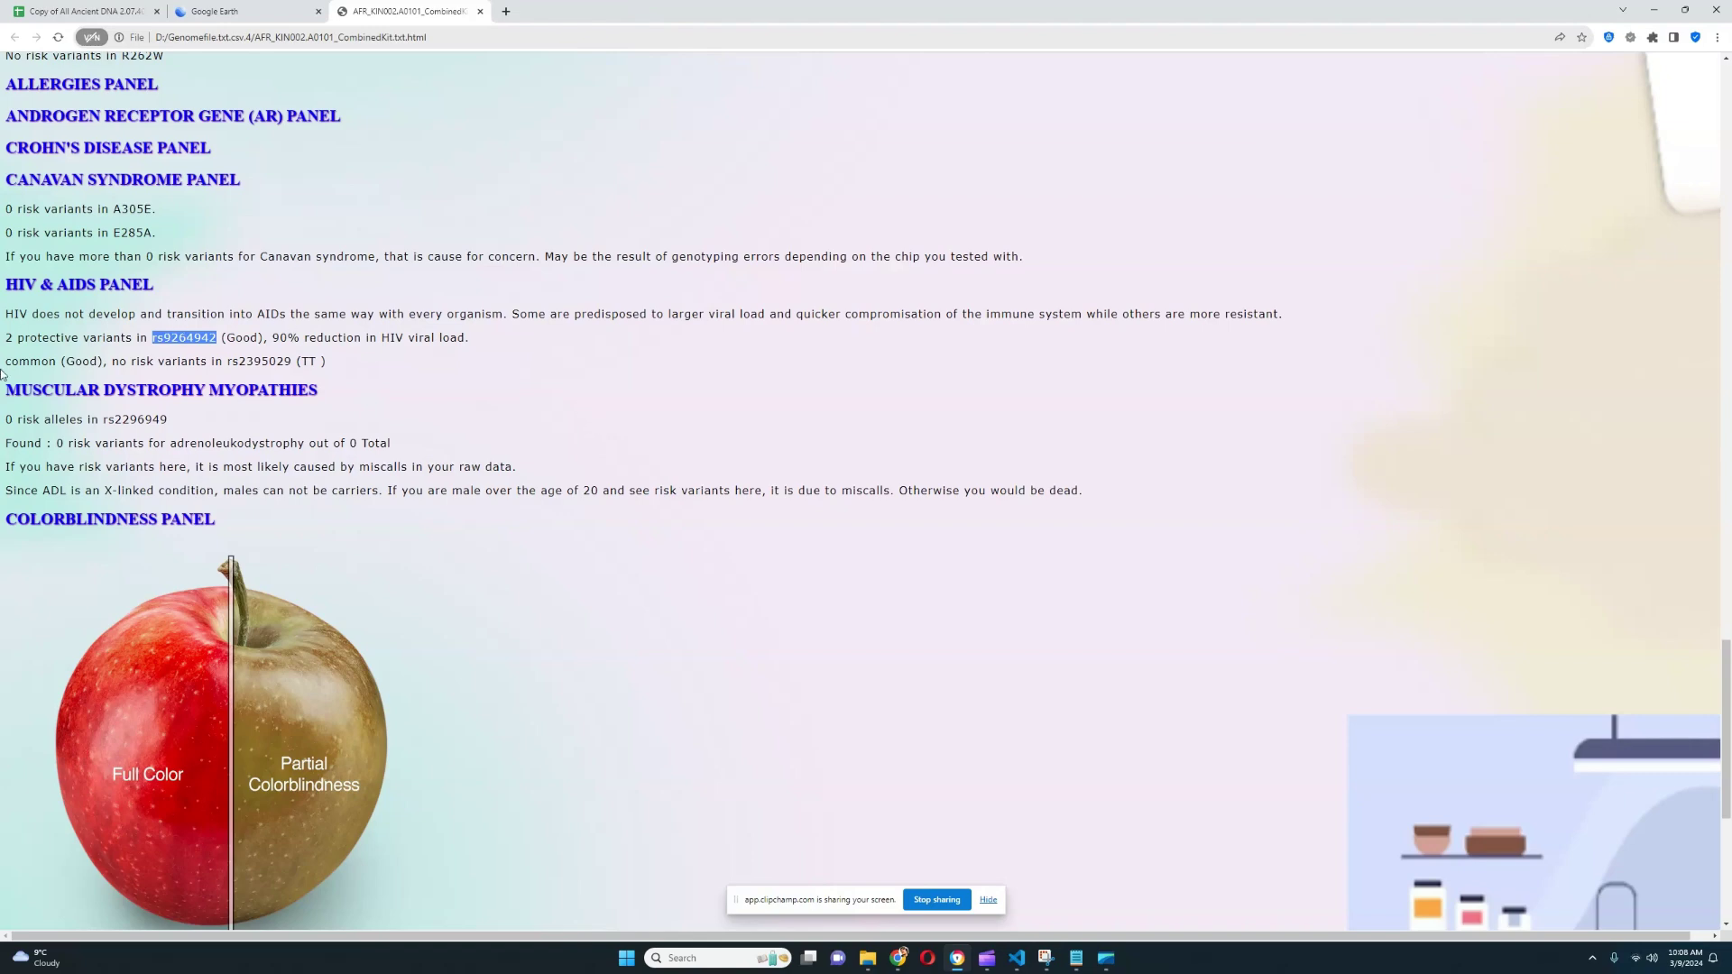
- Highlight the full rs9264942 line in the HIV & AIDS panel and the OPN1SW, OPN1MW and OPN1LW lines in the Colorblindness panel
{"action": "left_click_drag", "start_coordinate": [5, 341], "coordinate": [500, 339]}
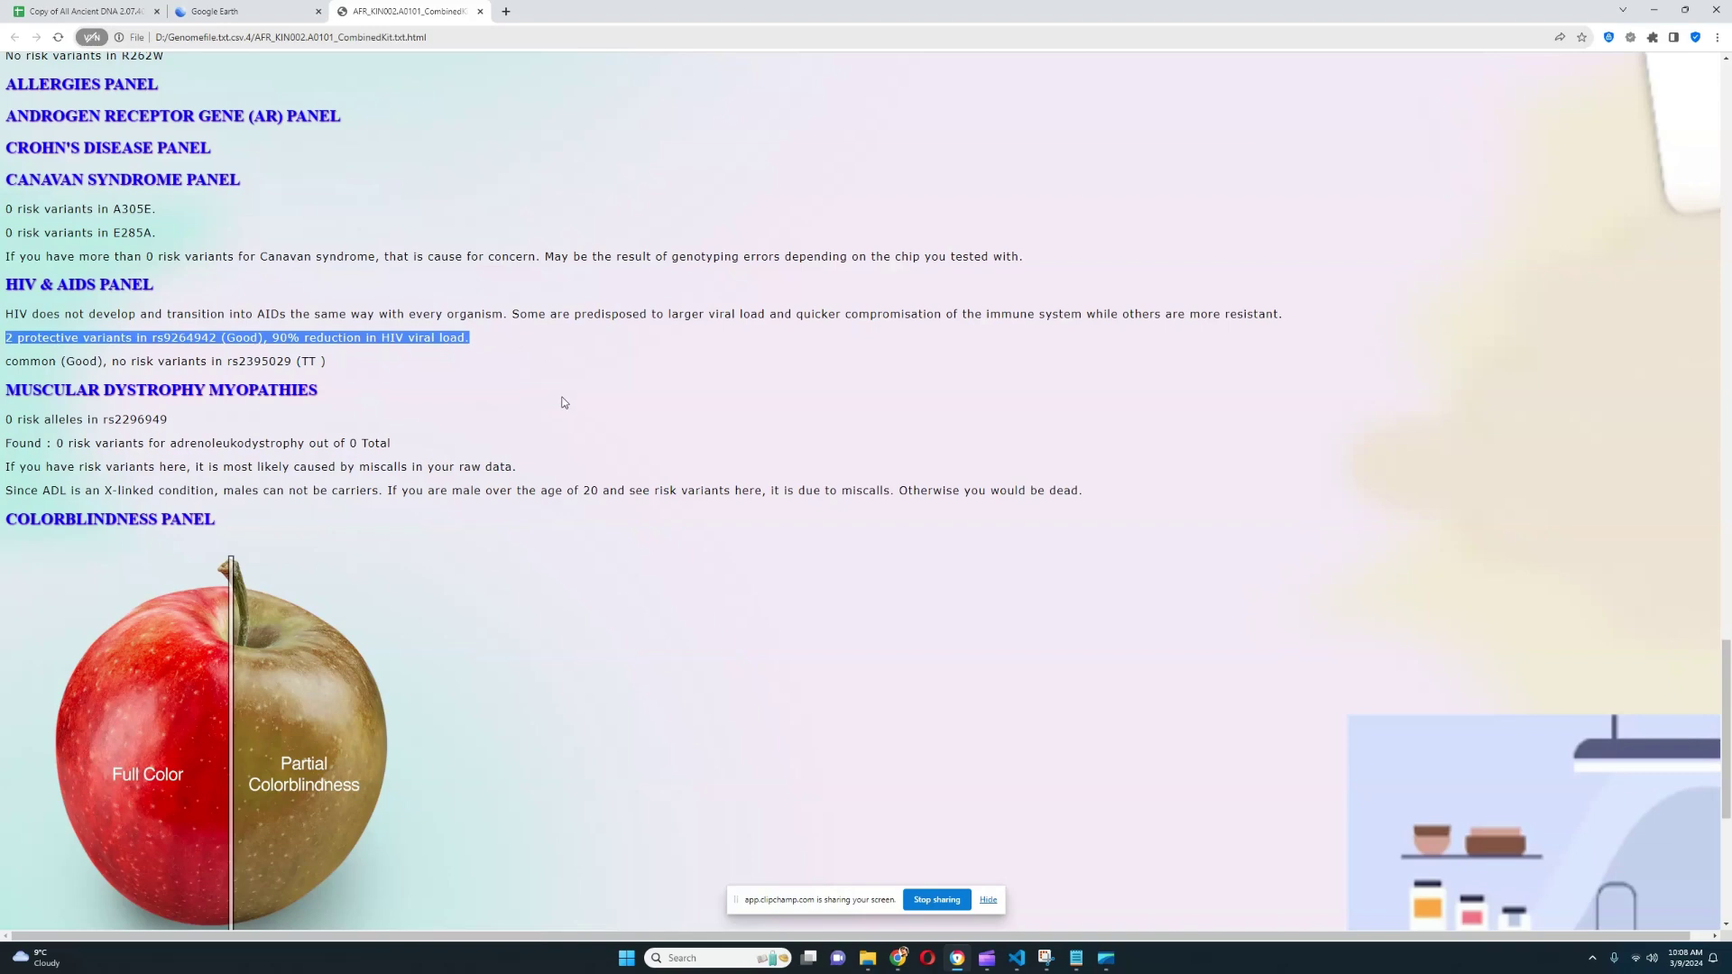
{"action": "scroll", "coordinate": [576, 386], "scroll_direction": "down", "scroll_amount": 2}
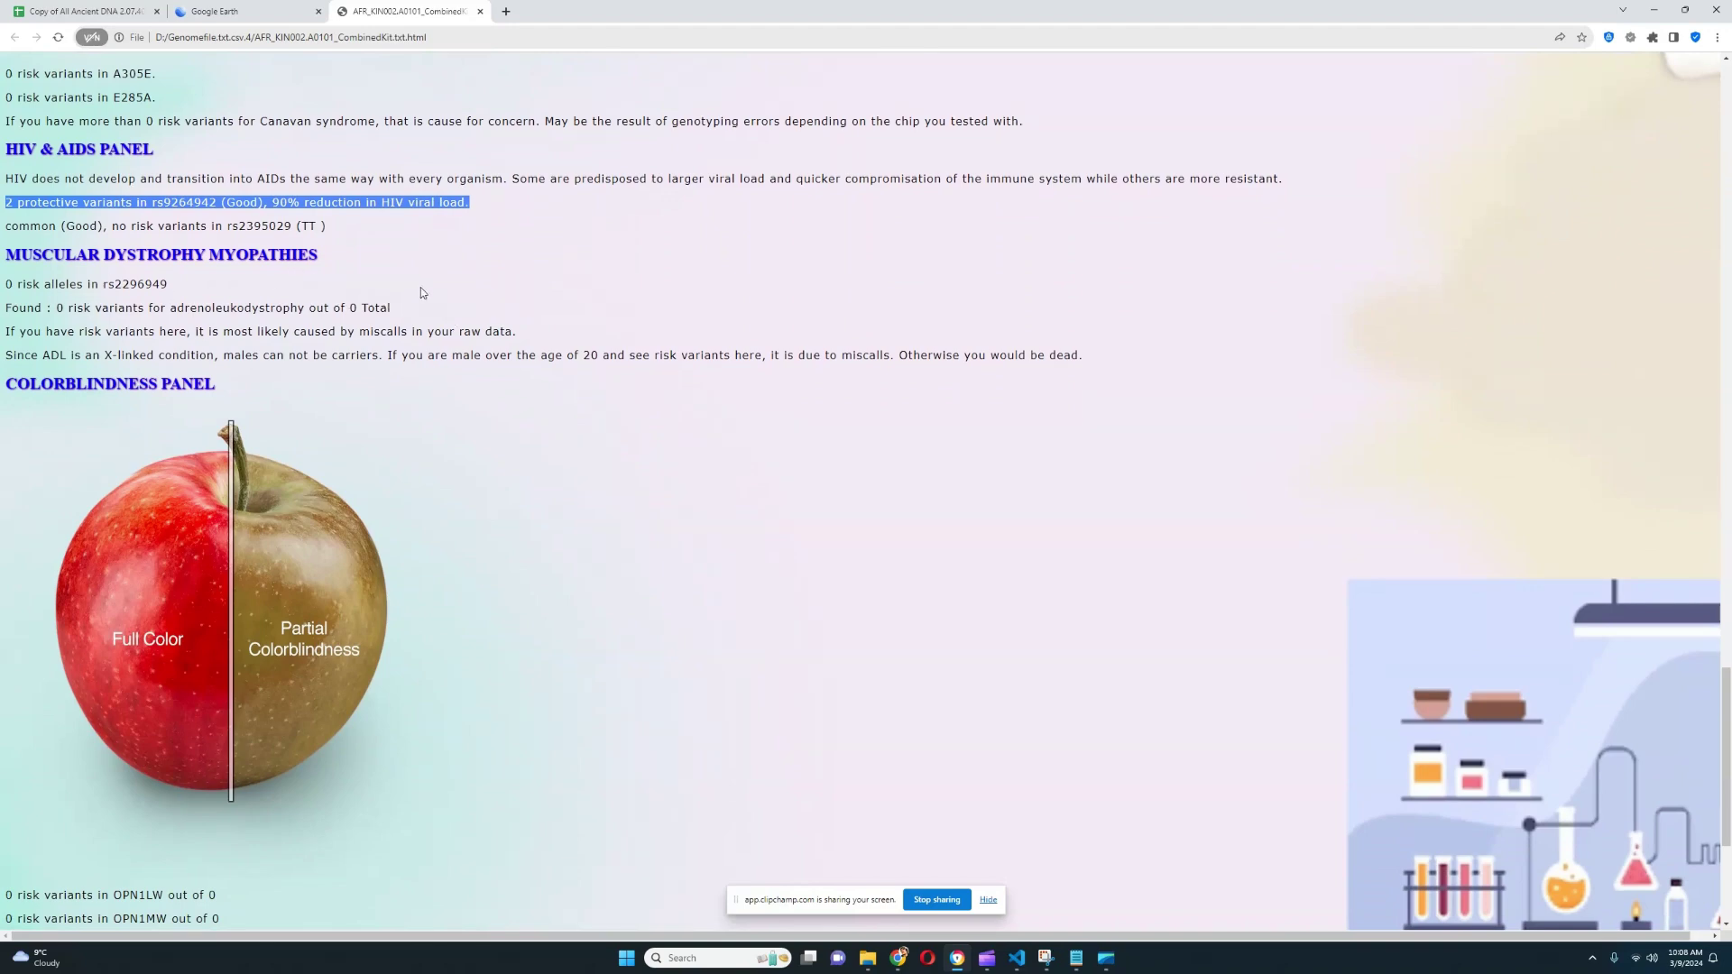
{"action": "scroll", "coordinate": [491, 268], "scroll_direction": "down", "scroll_amount": 4}
{"action": "scroll", "coordinate": [498, 267], "scroll_direction": "up", "scroll_amount": 1}
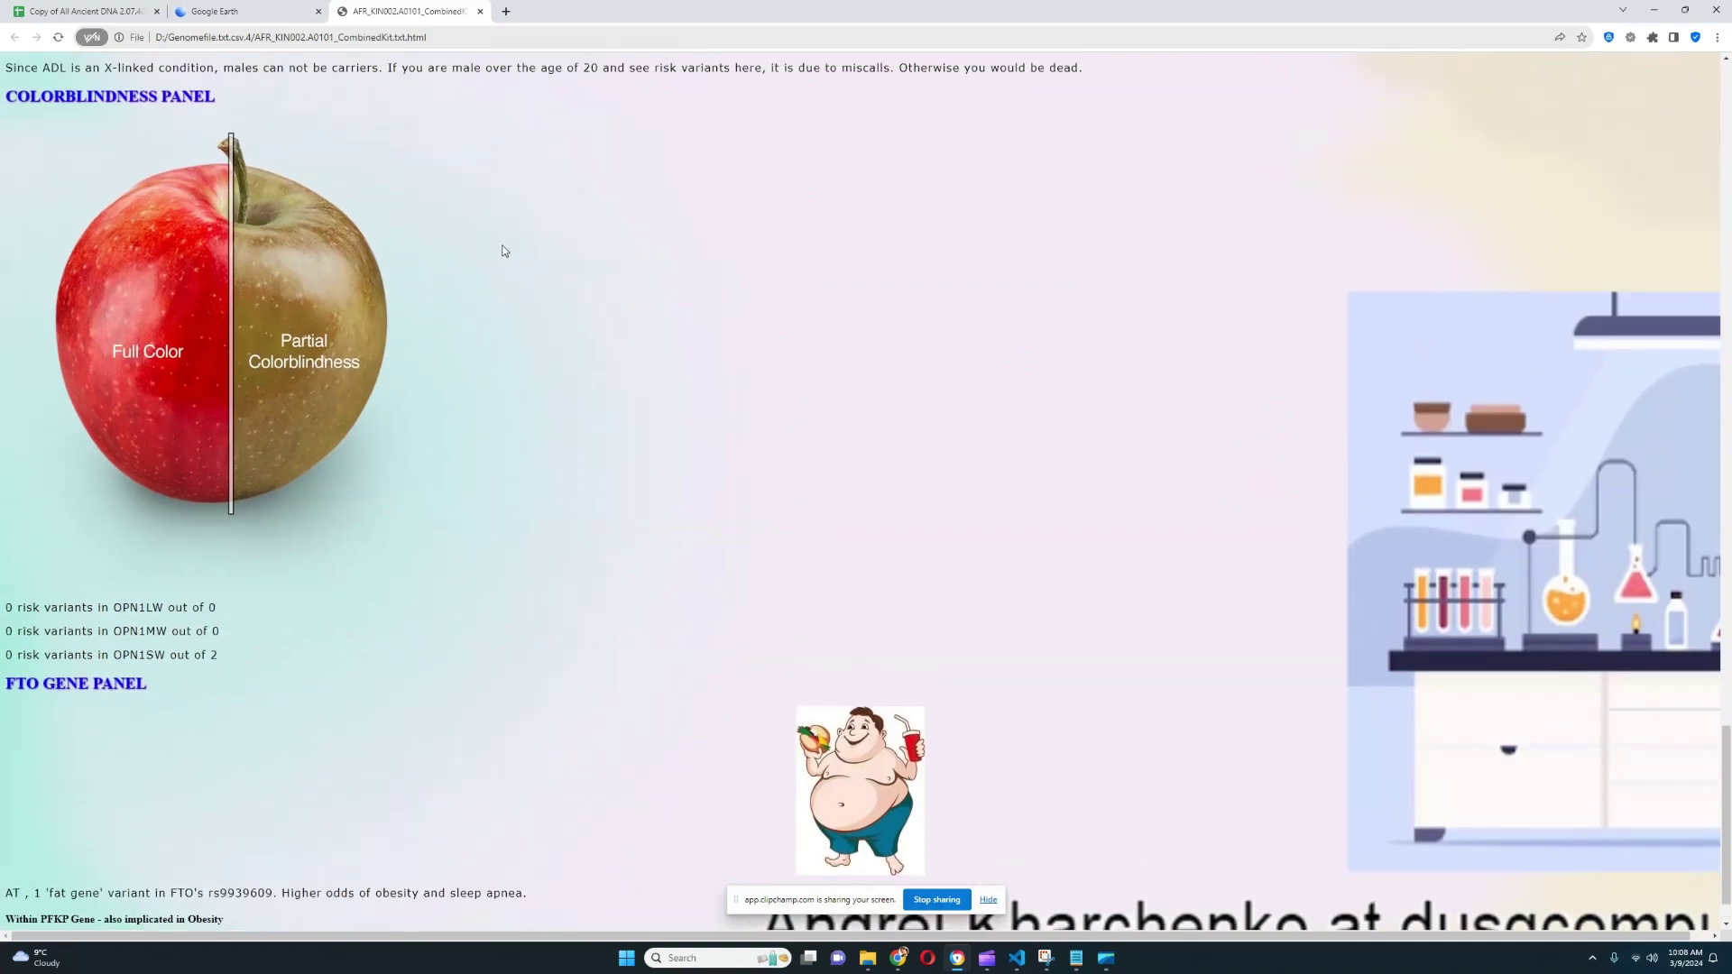
{"action": "left_click_drag", "start_coordinate": [225, 656], "coordinate": [4, 656]}
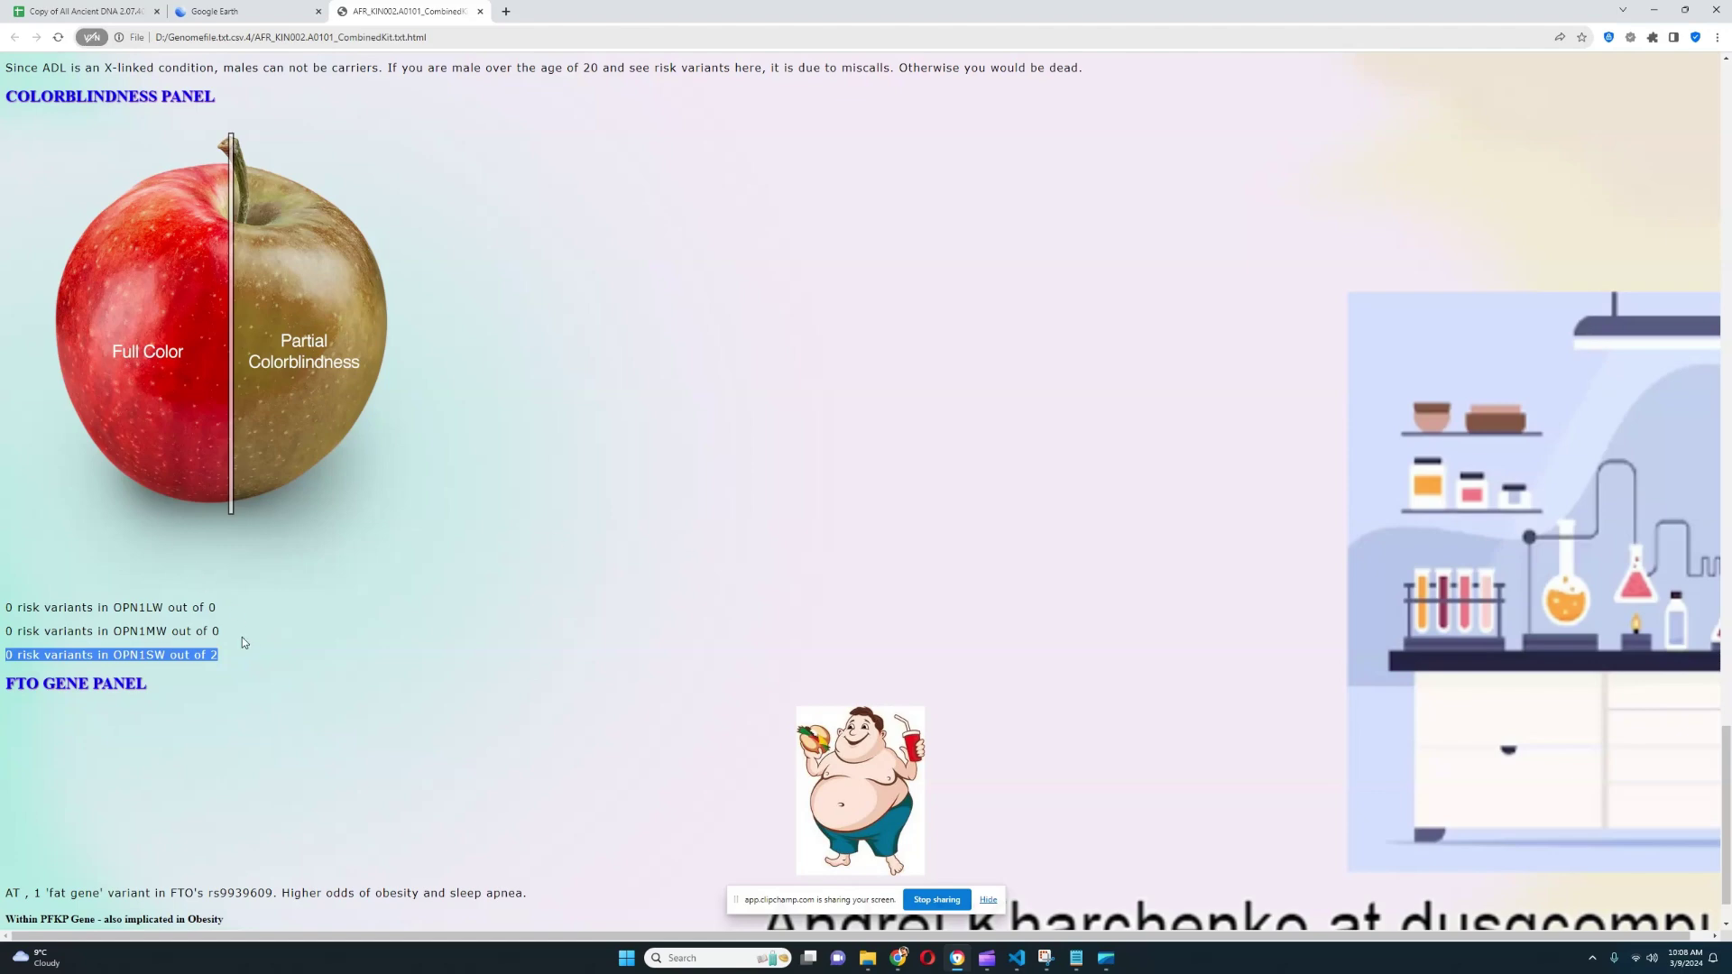
{"action": "left_click_drag", "start_coordinate": [237, 634], "coordinate": [6, 609]}
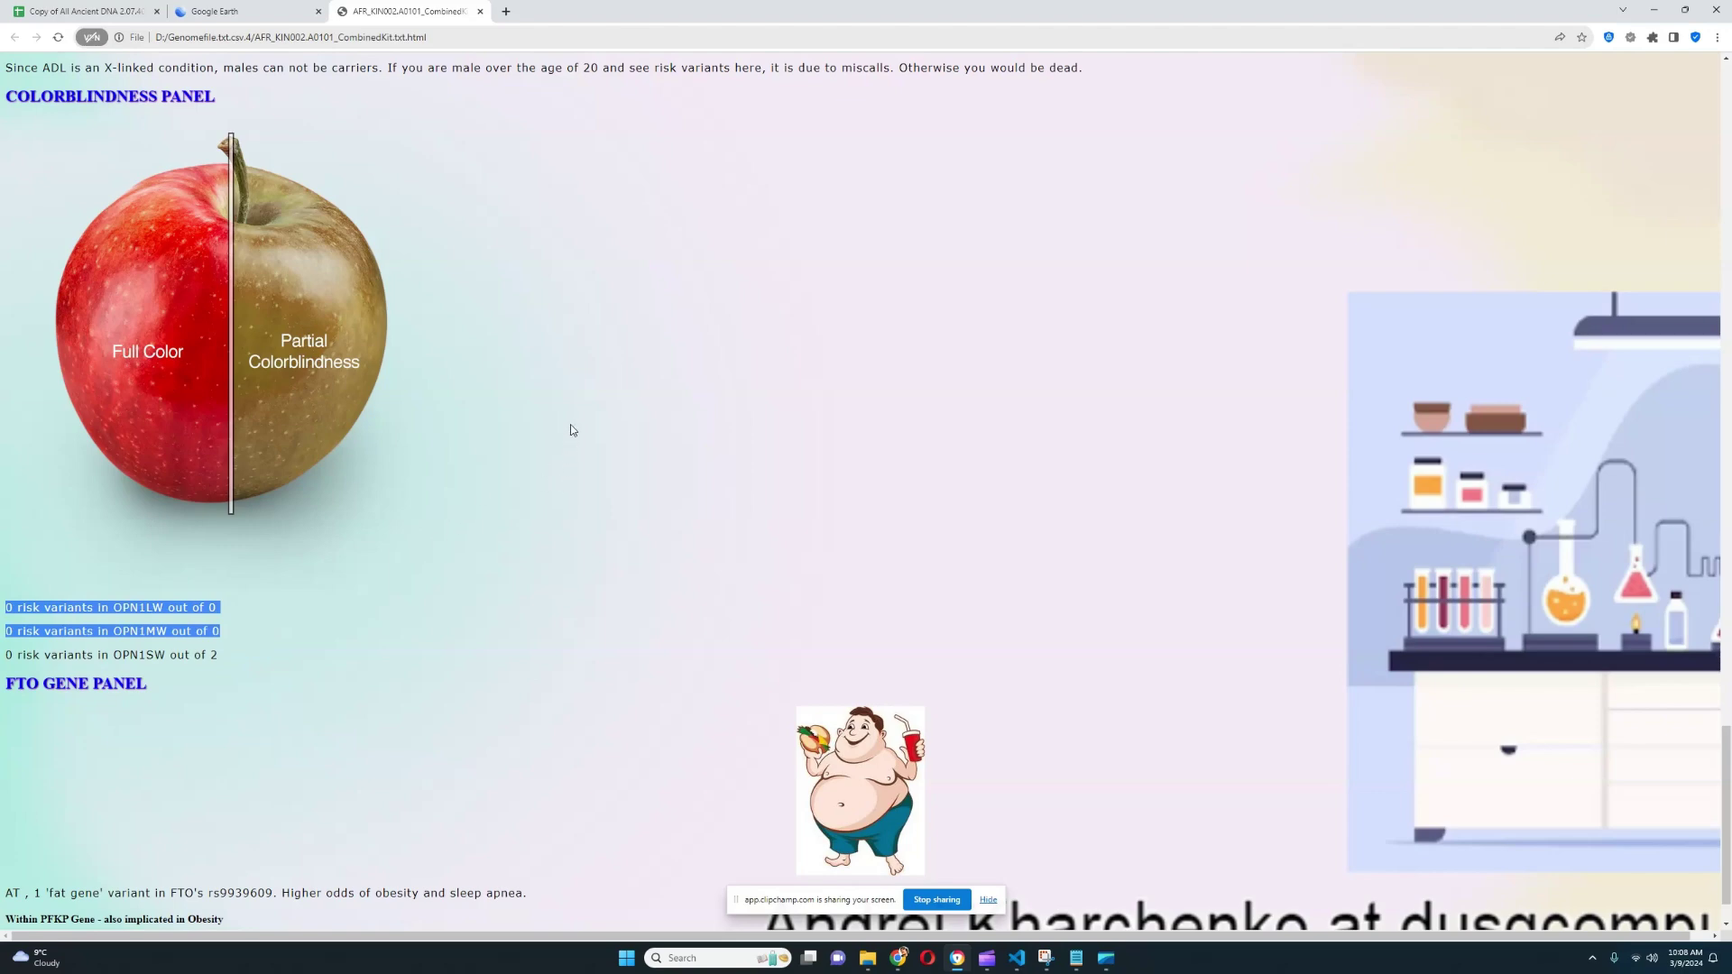
- Highlight the rs9939609 and rs6602024 result lines in the FTO Gene panel, clear the selection and return to the start of the report
{"action": "scroll", "coordinate": [582, 427], "scroll_direction": "down", "scroll_amount": 1}
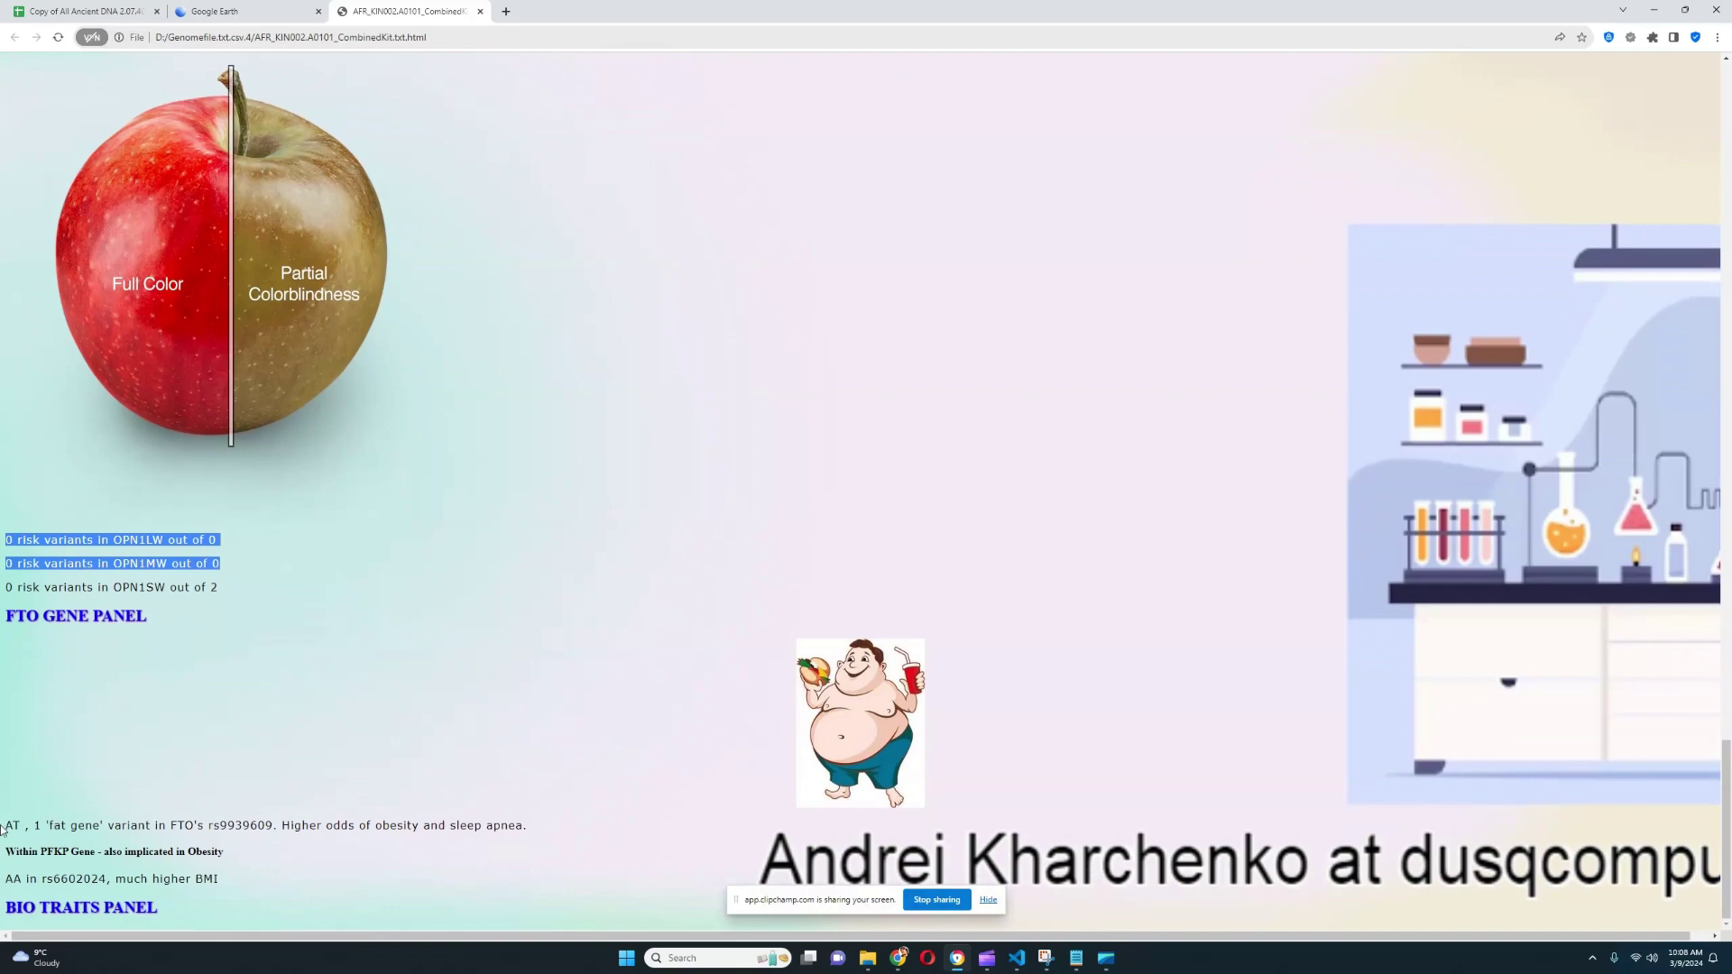
{"action": "left_click_drag", "start_coordinate": [5, 828], "coordinate": [593, 823]}
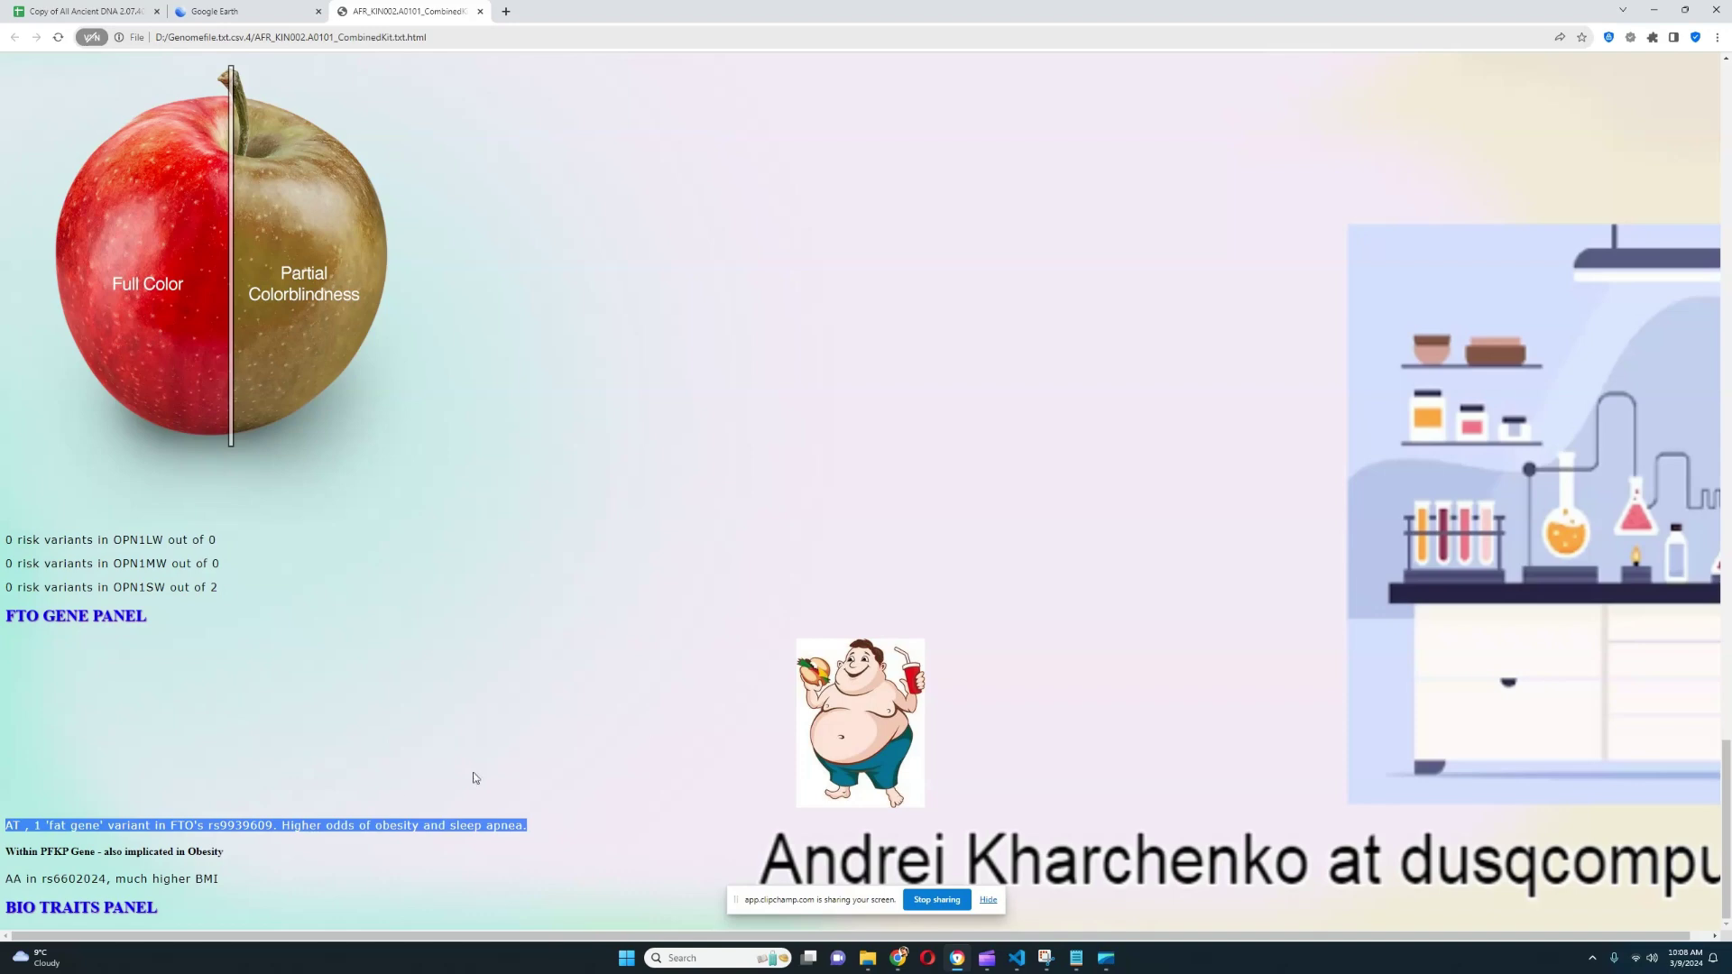
{"action": "left_click_drag", "start_coordinate": [3, 884], "coordinate": [224, 880]}
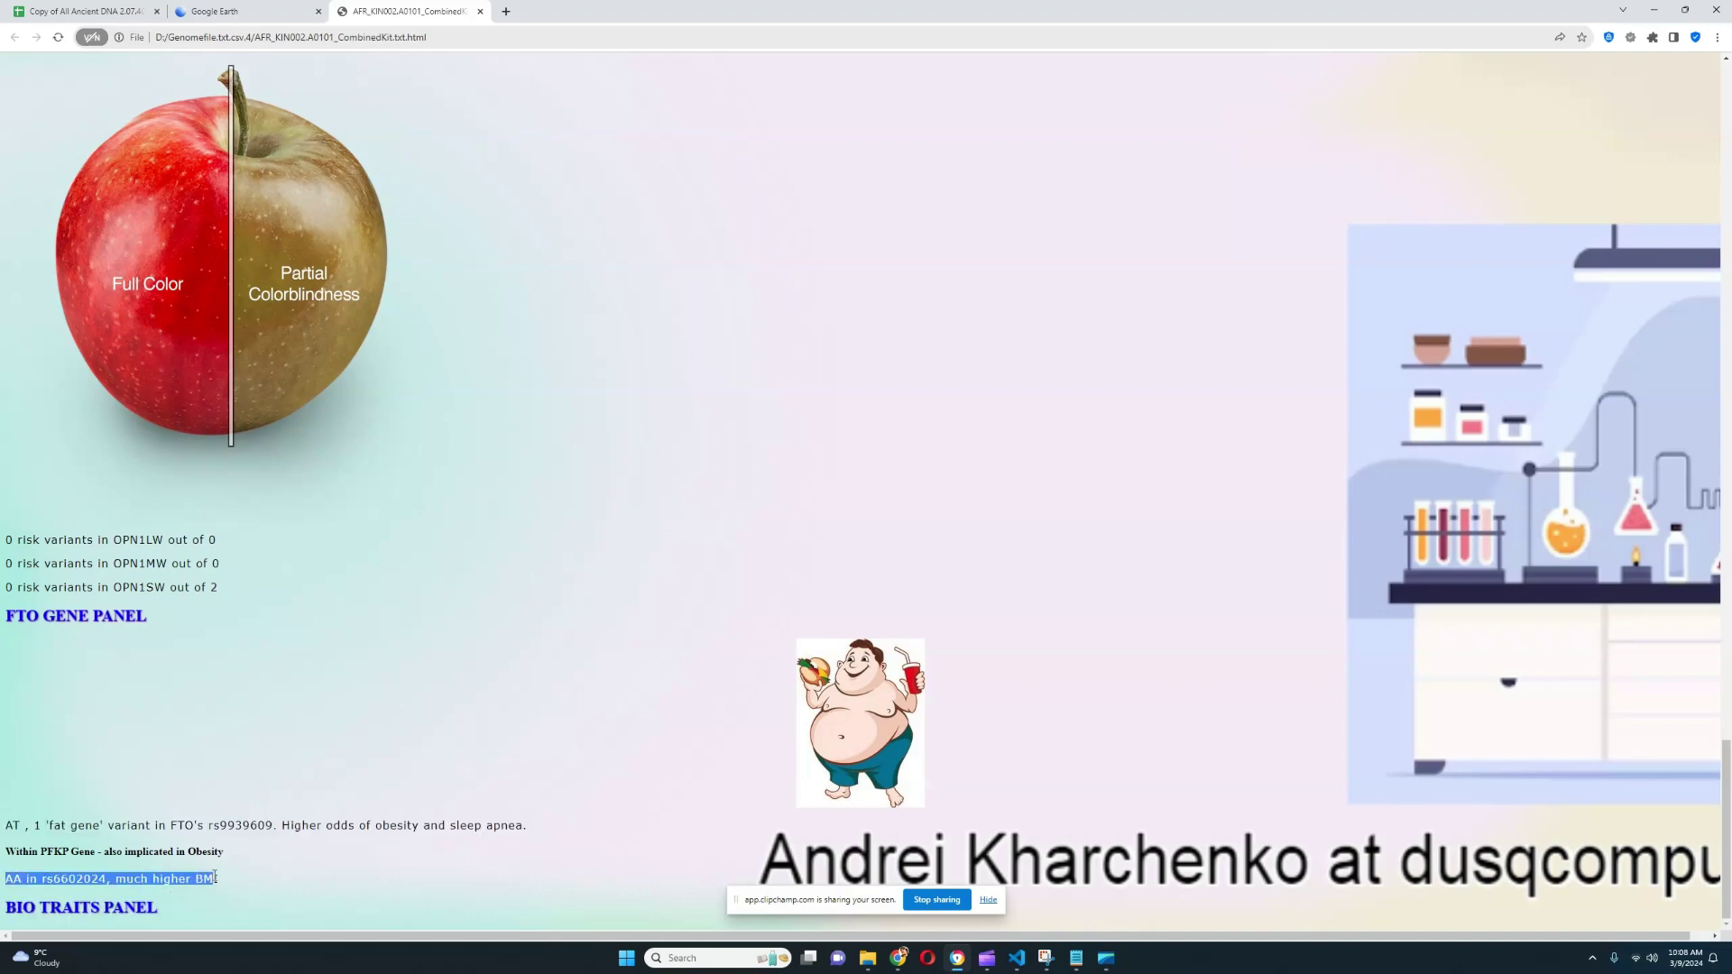
{"action": "left_click", "coordinate": [265, 848]}
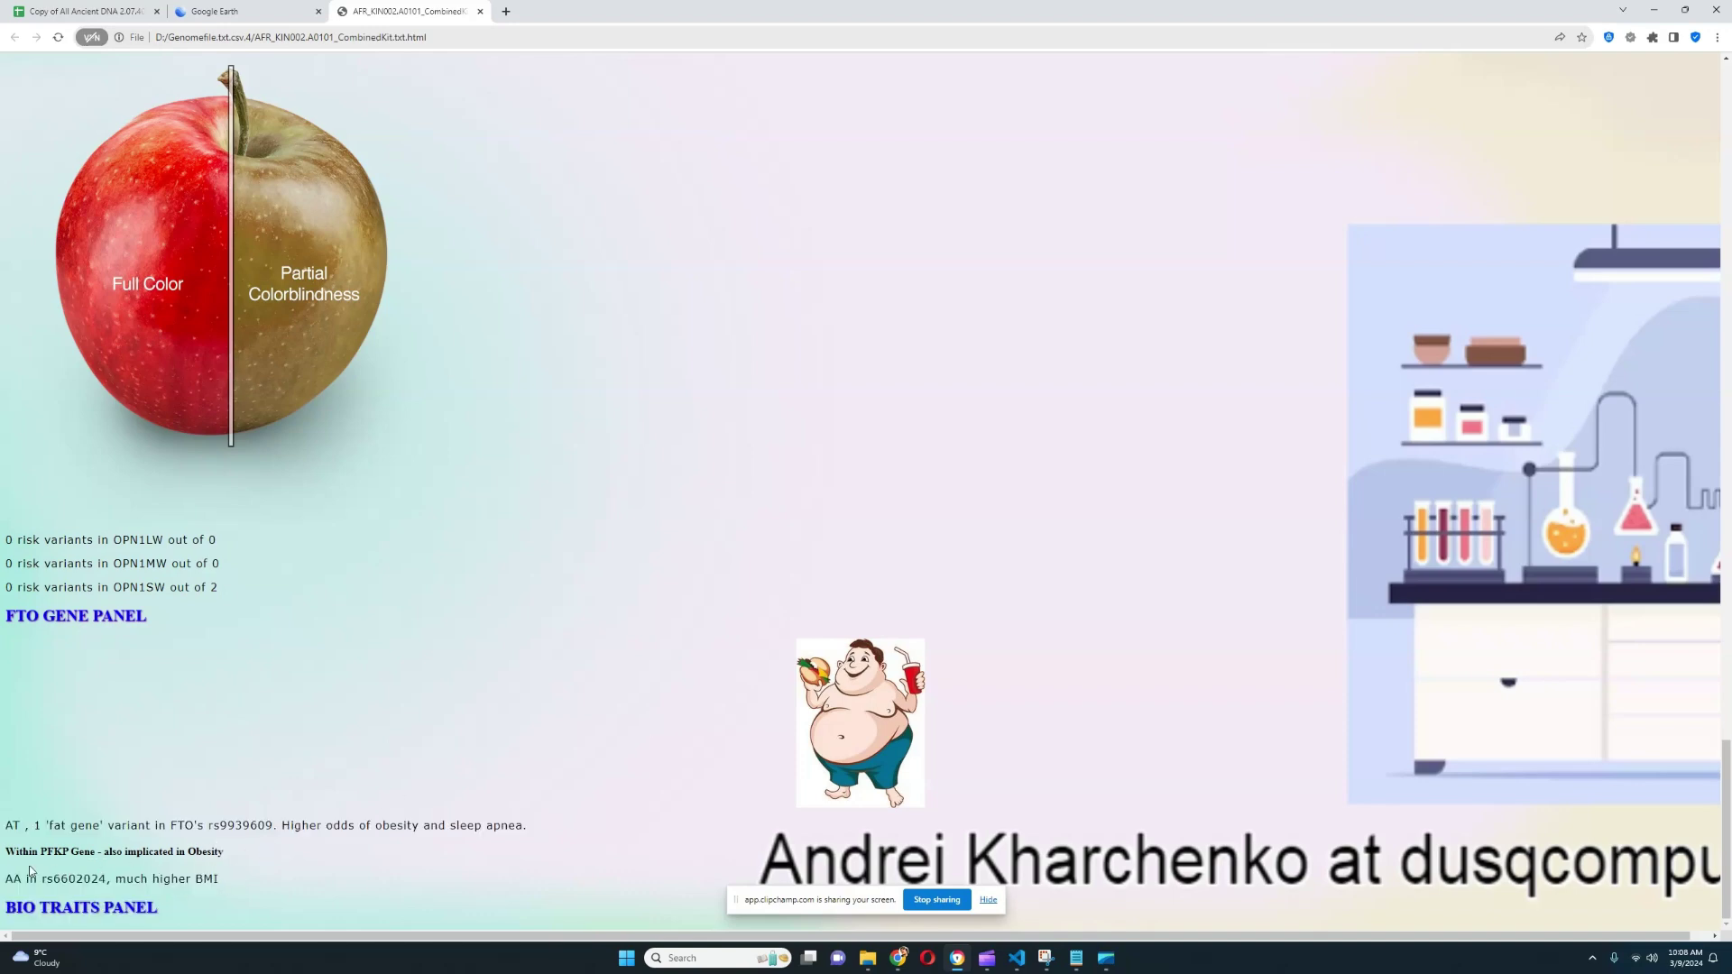
{"action": "left_click_drag", "start_coordinate": [4, 886], "coordinate": [111, 880]}
{"action": "left_click", "coordinate": [617, 792]}
{"action": "key", "text": "Home"}
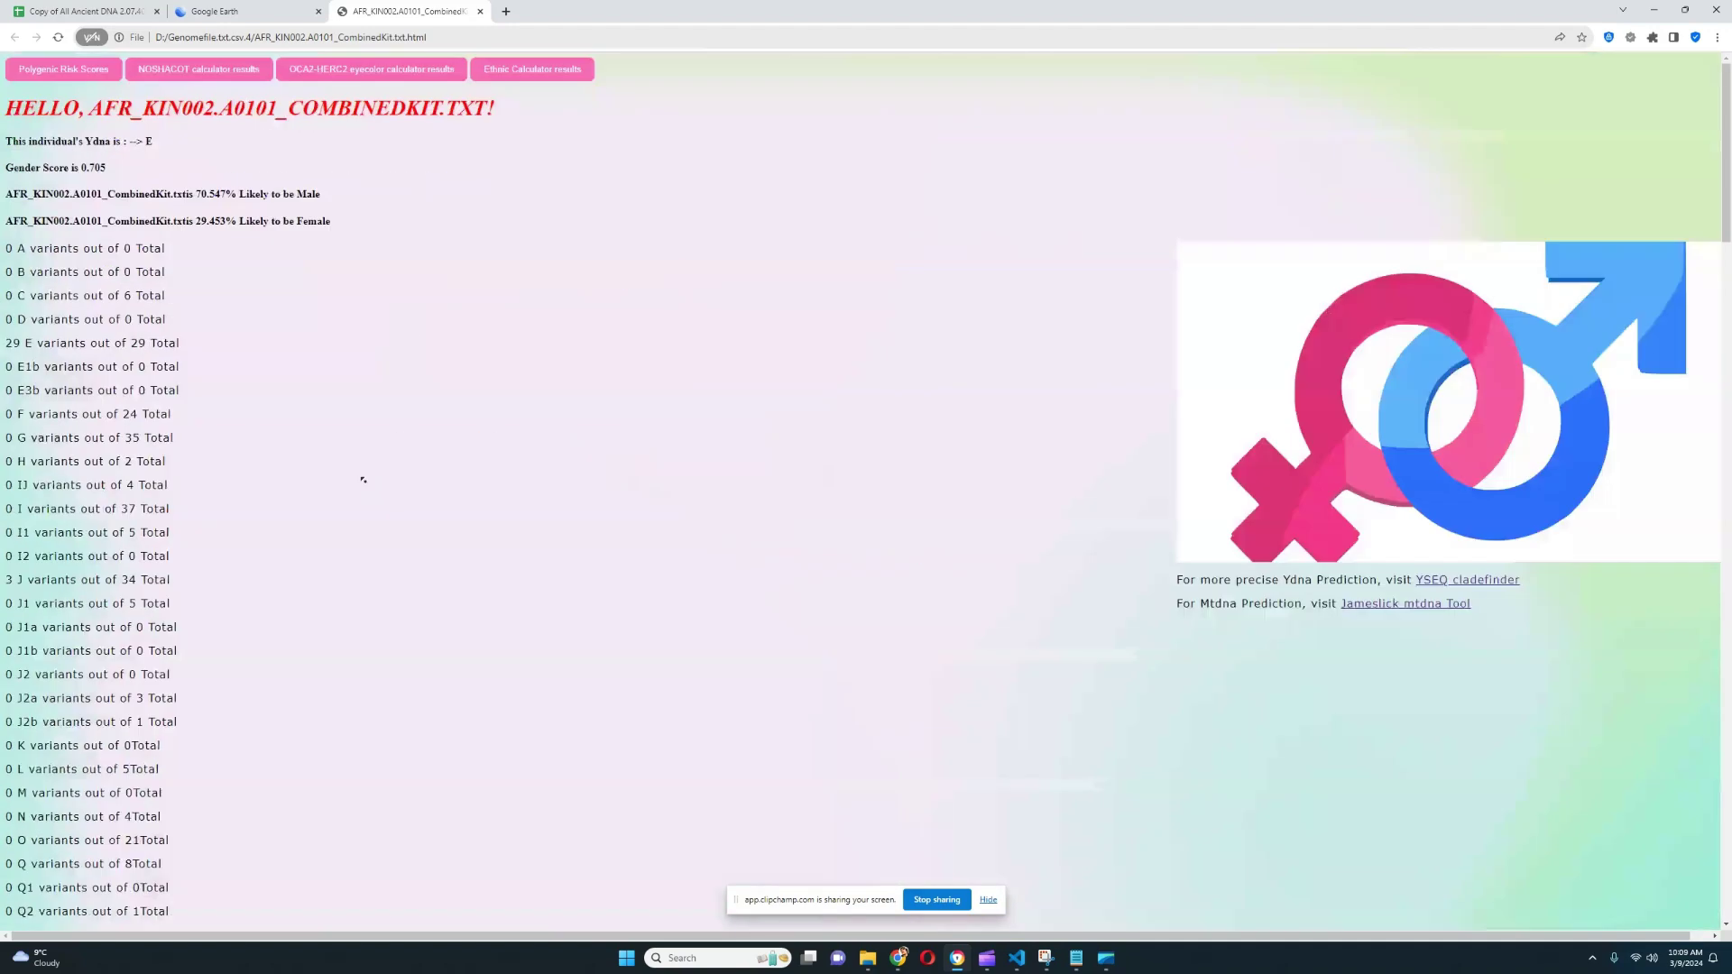